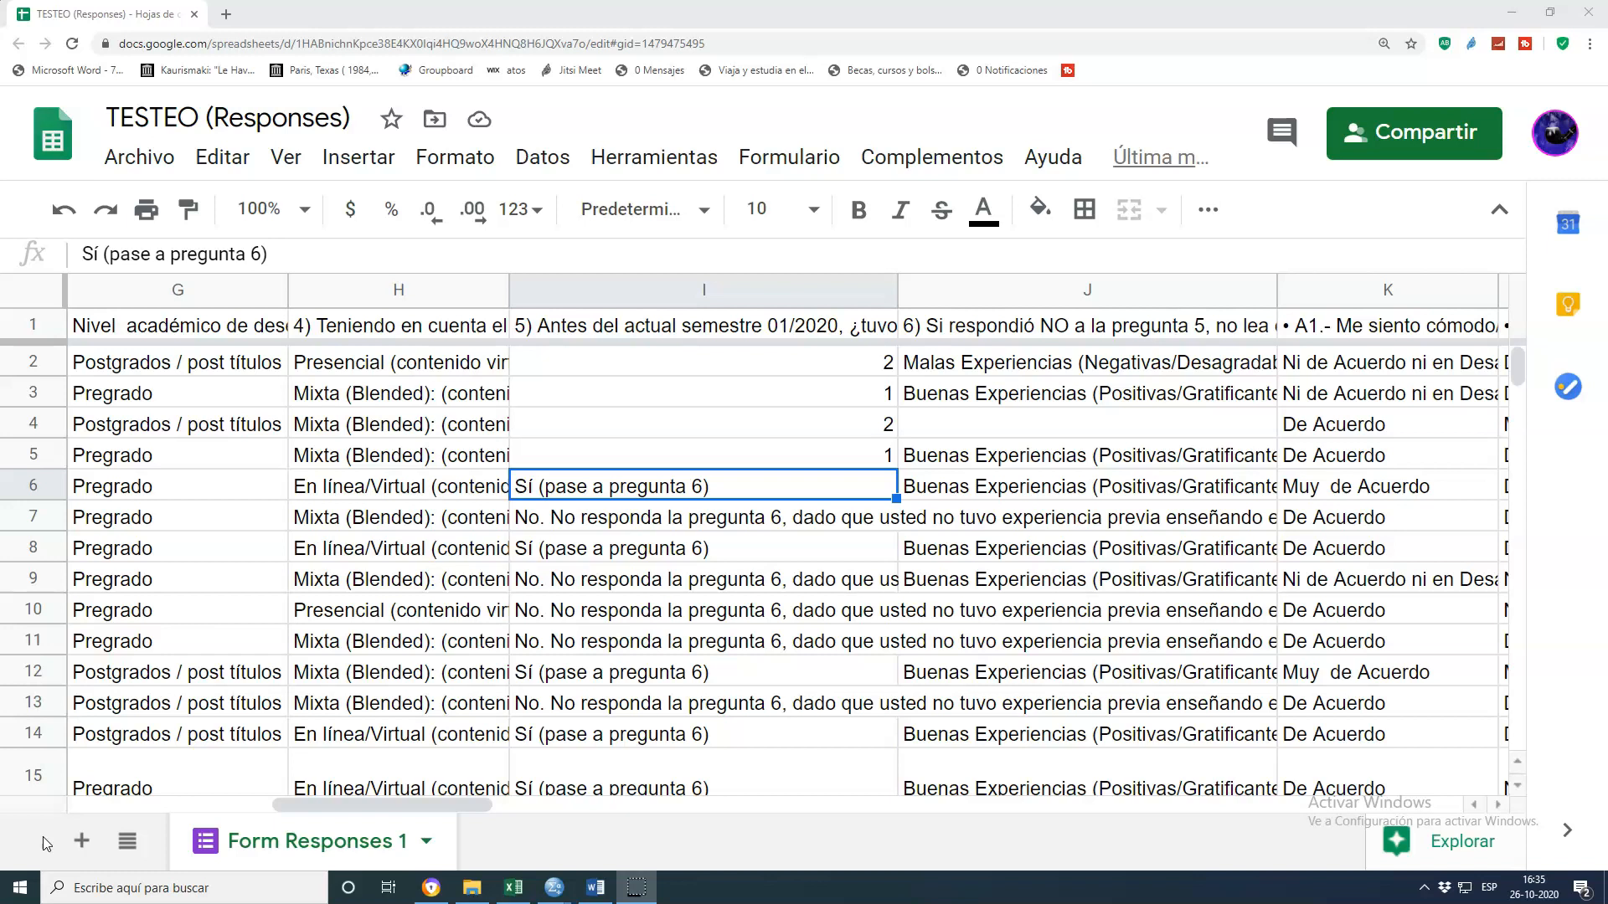
In the form responses sheet, recode question 5 answers in rows 6 and 7 of column I as 1 and 2
drag(492, 804, 1237, 790)
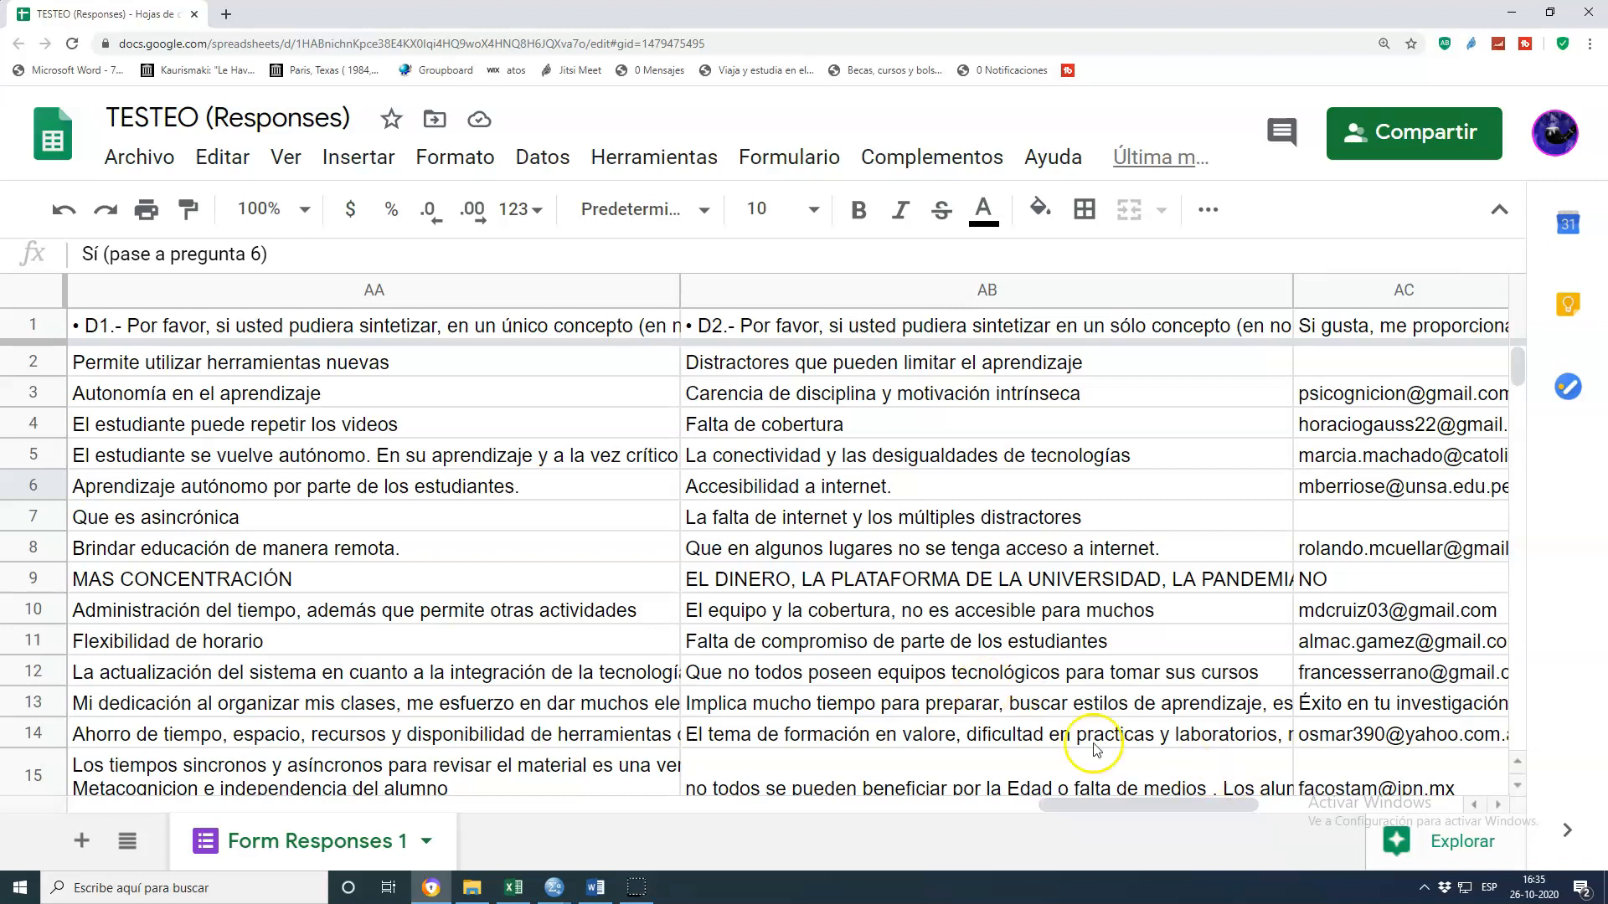
drag(1141, 808, 377, 839)
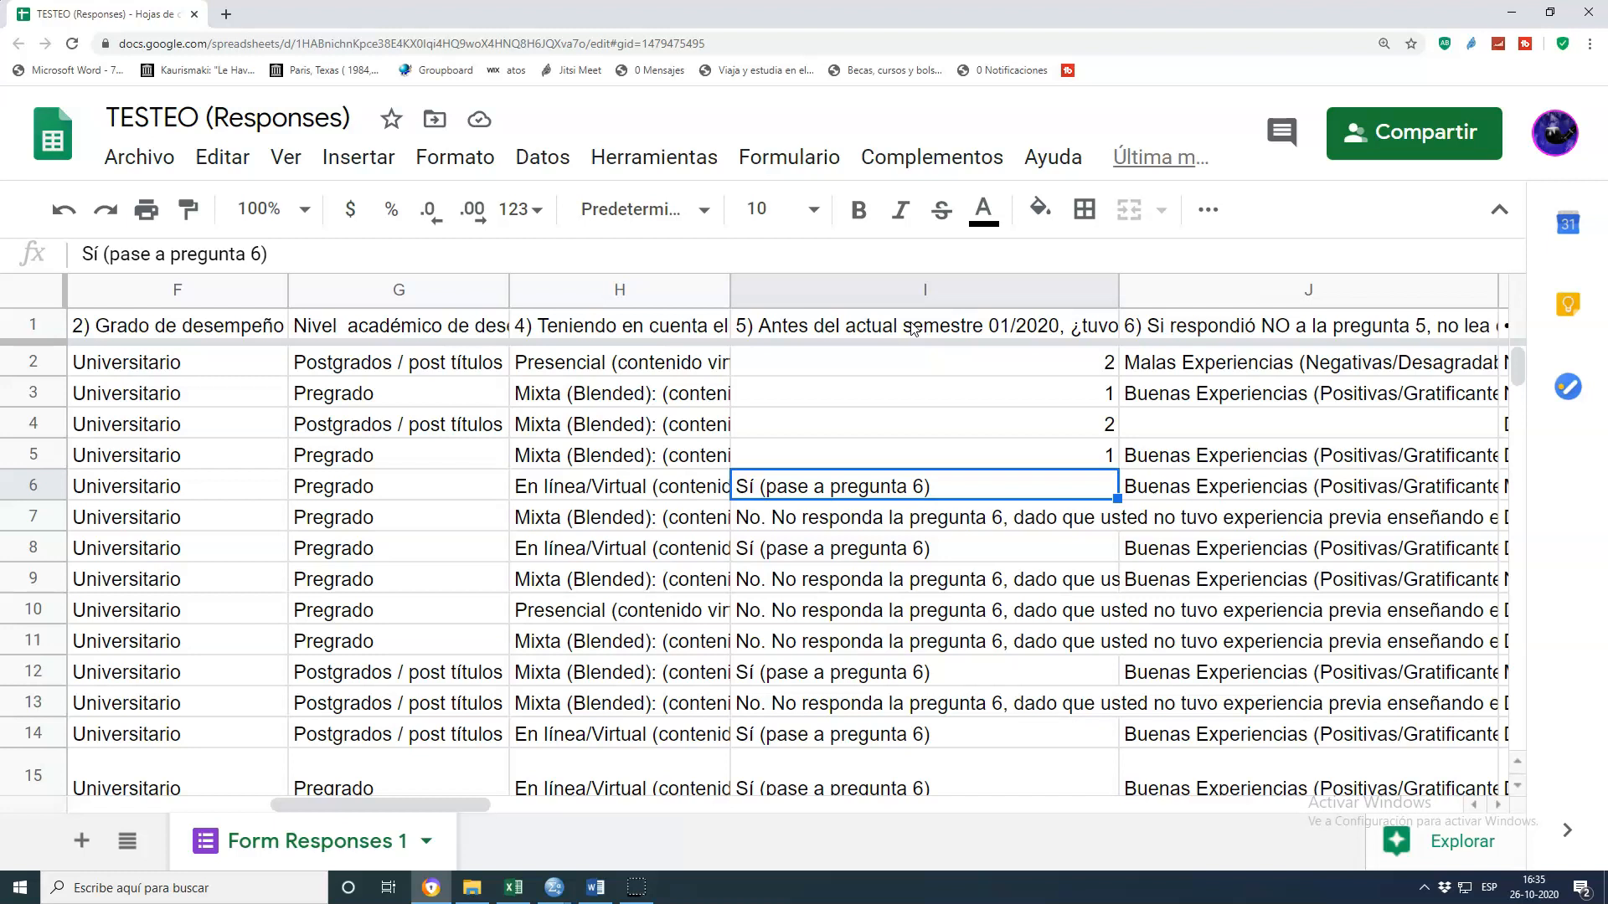
key(Up)
key(Down)
text(1)
key(Return)
text(2)
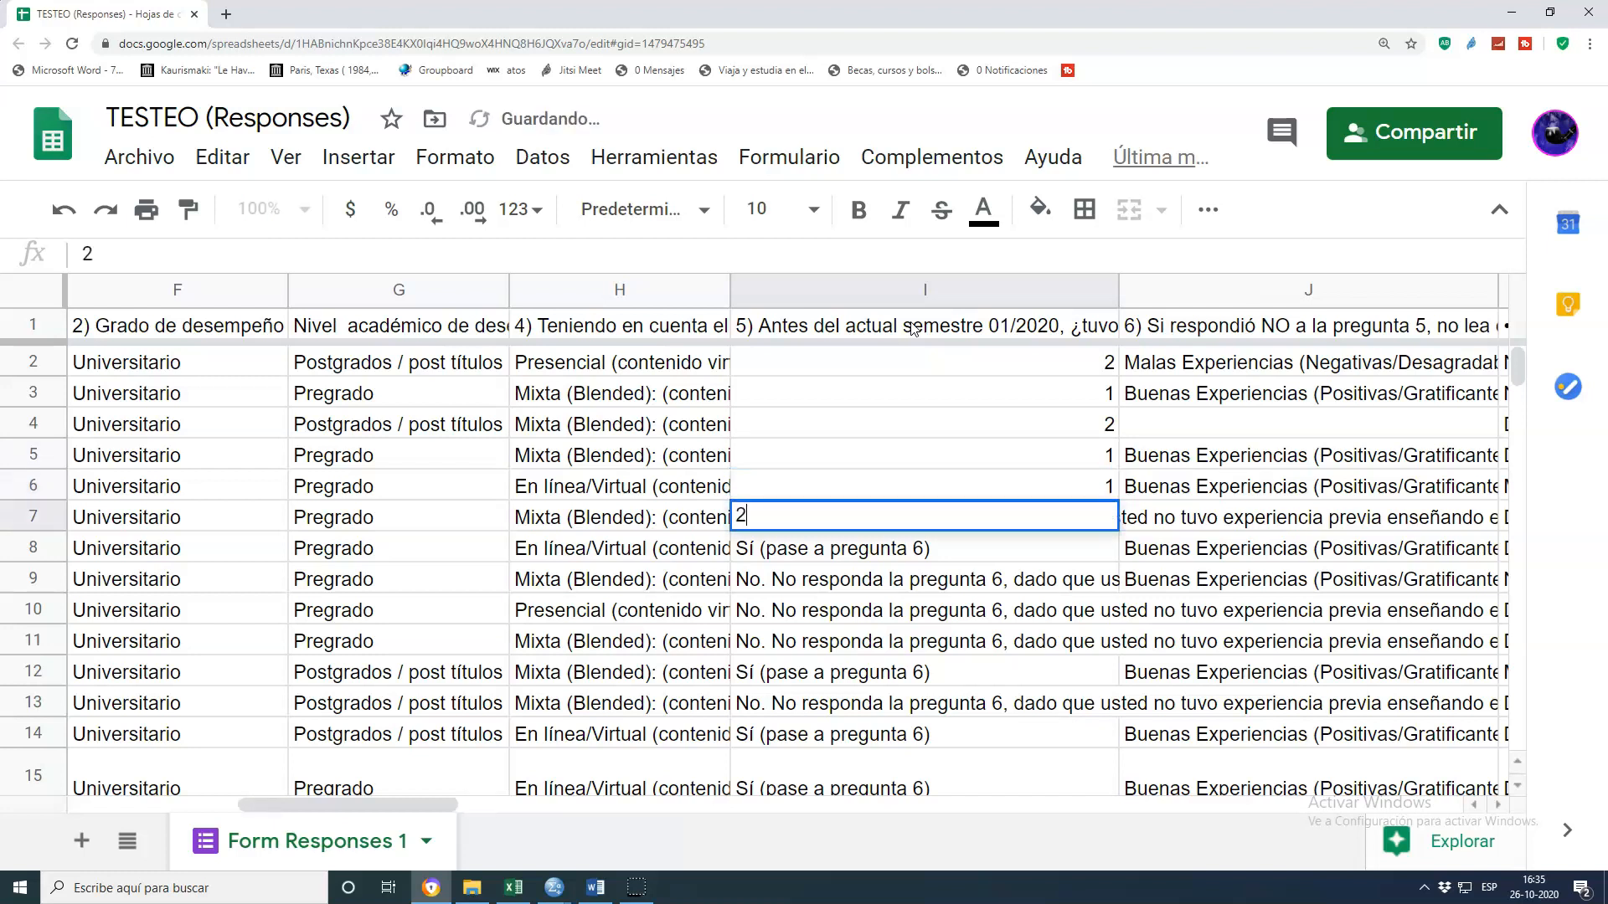
key(Return)
Switch to the preguntas_abiertas01 workbook in Excel
key(Up)
key(Down)
key(Up)
key(Down)
key(Down)
key(Up)
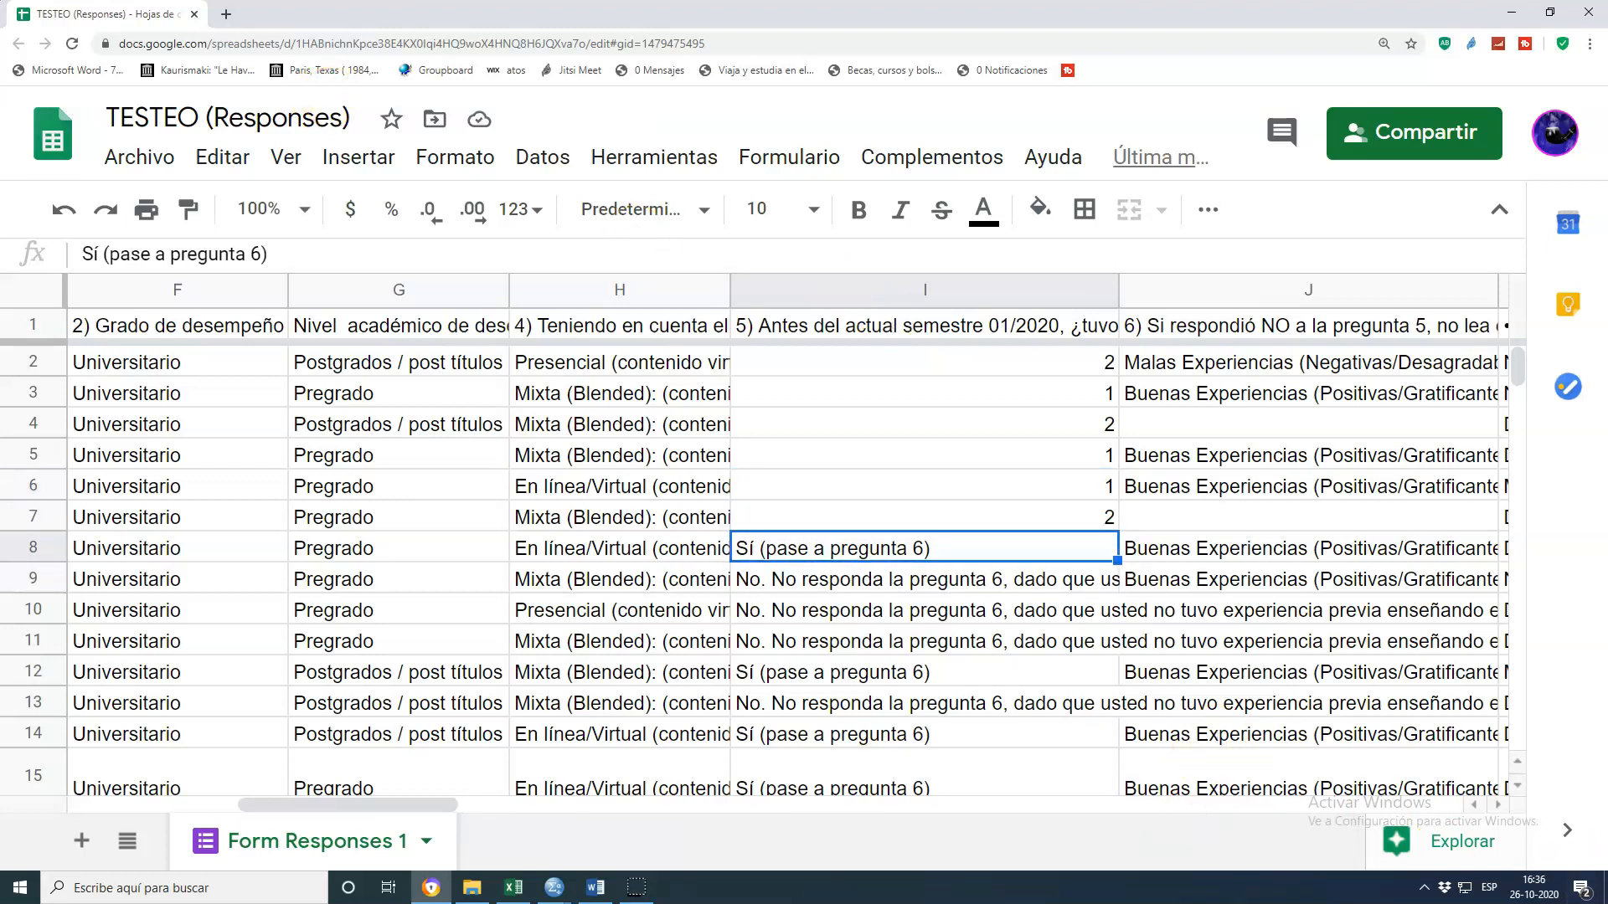
click(517, 892)
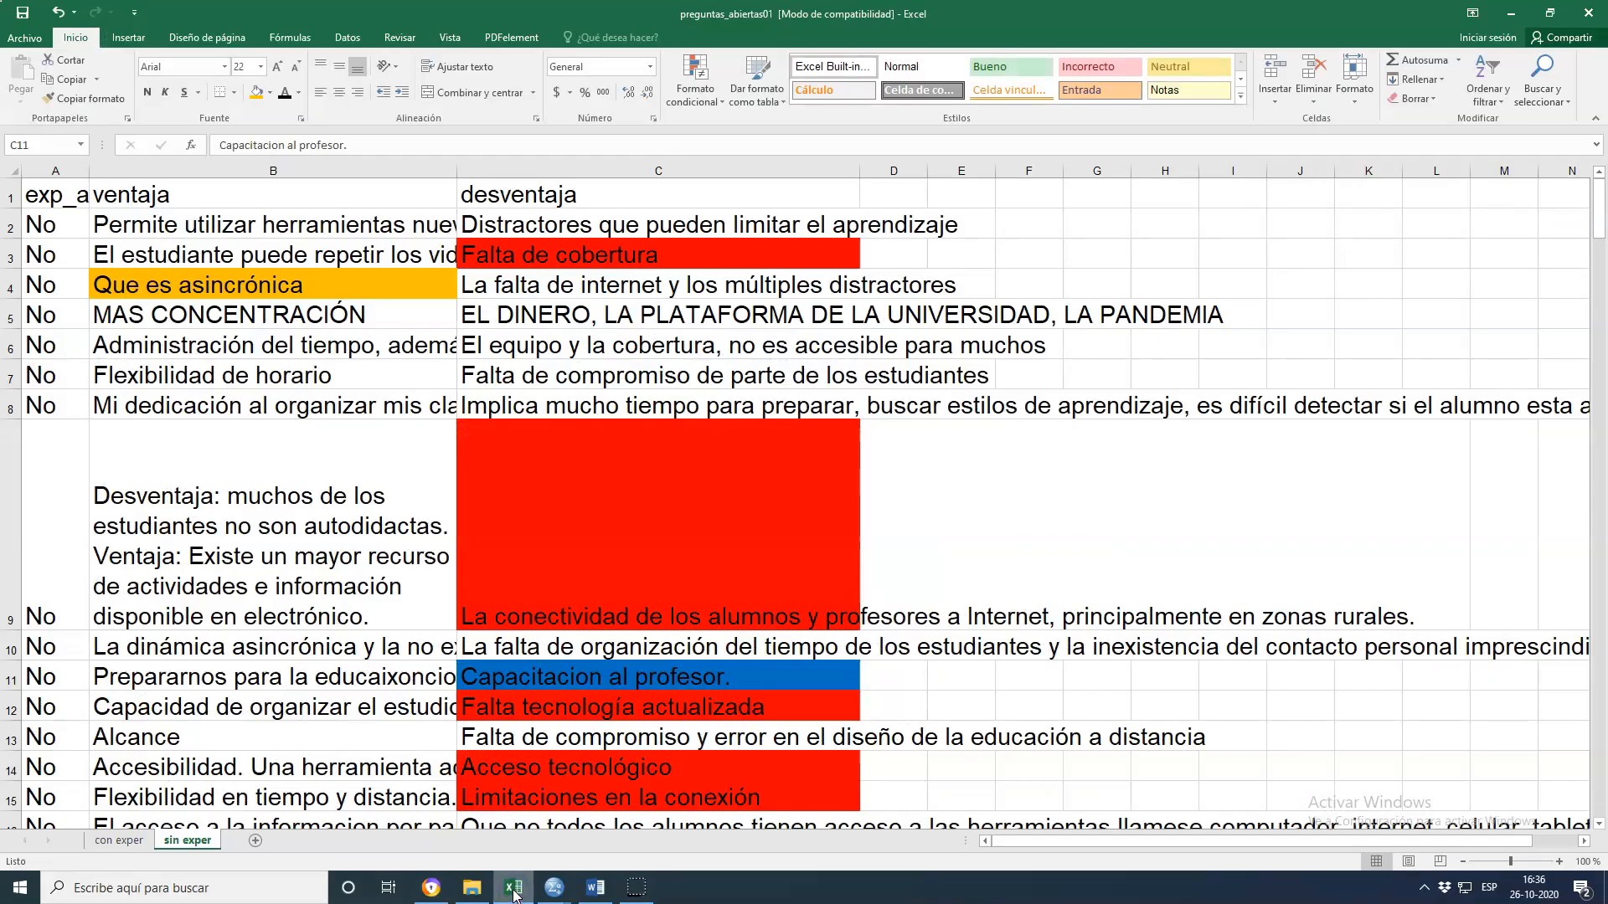
Compare the 'con exper' and 'sin exper' sheets, selecting the exp_antes column in each
click(118, 840)
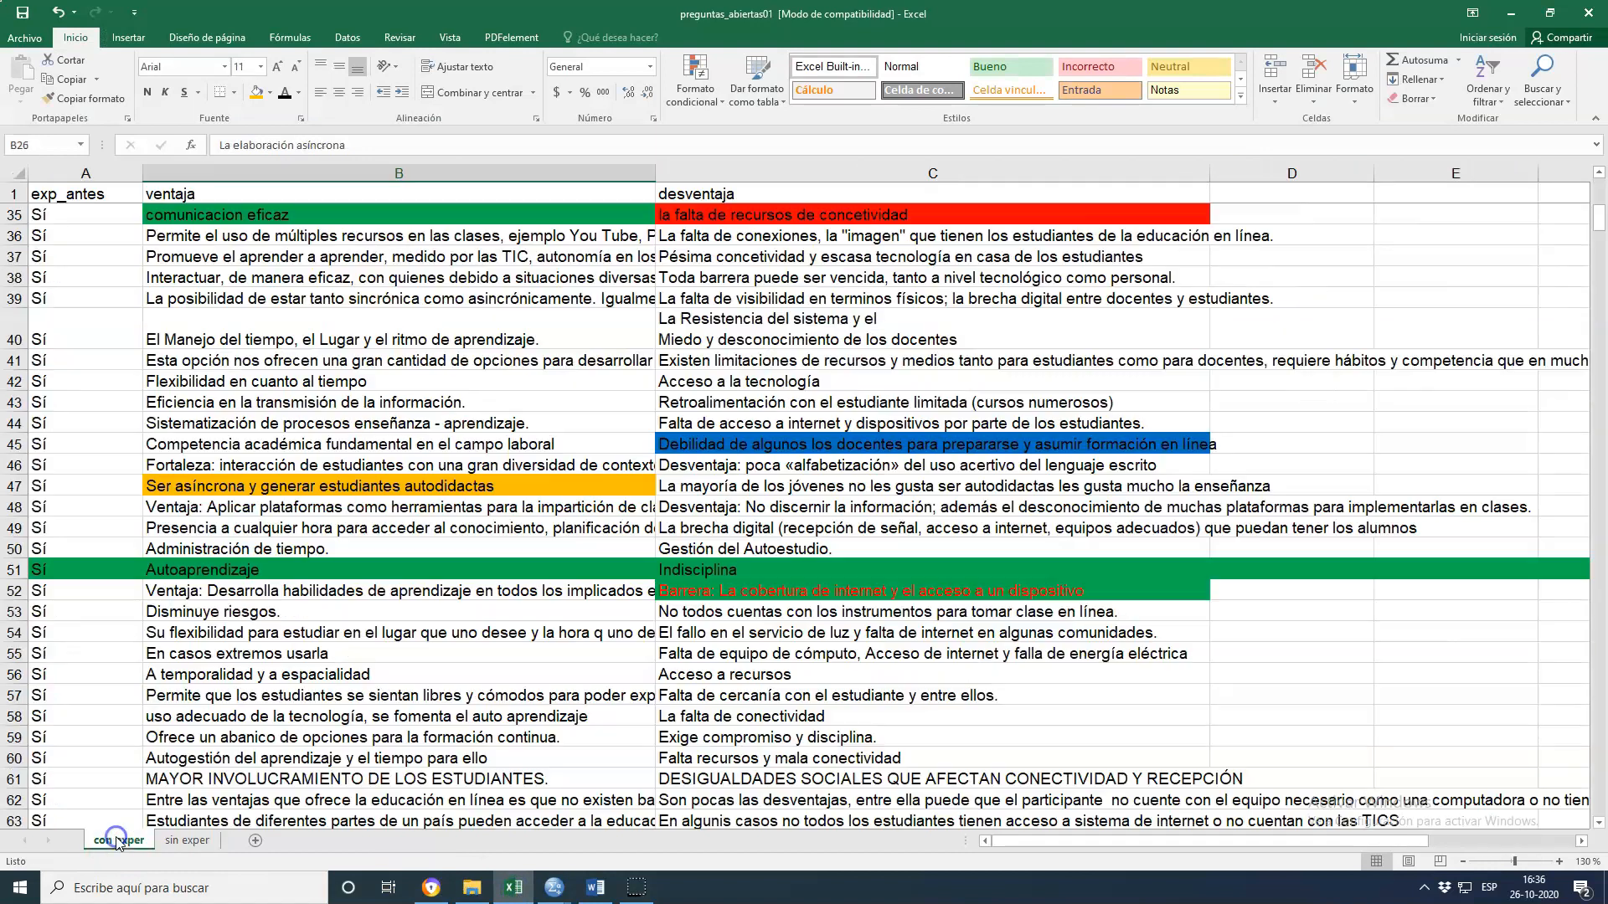
click(194, 840)
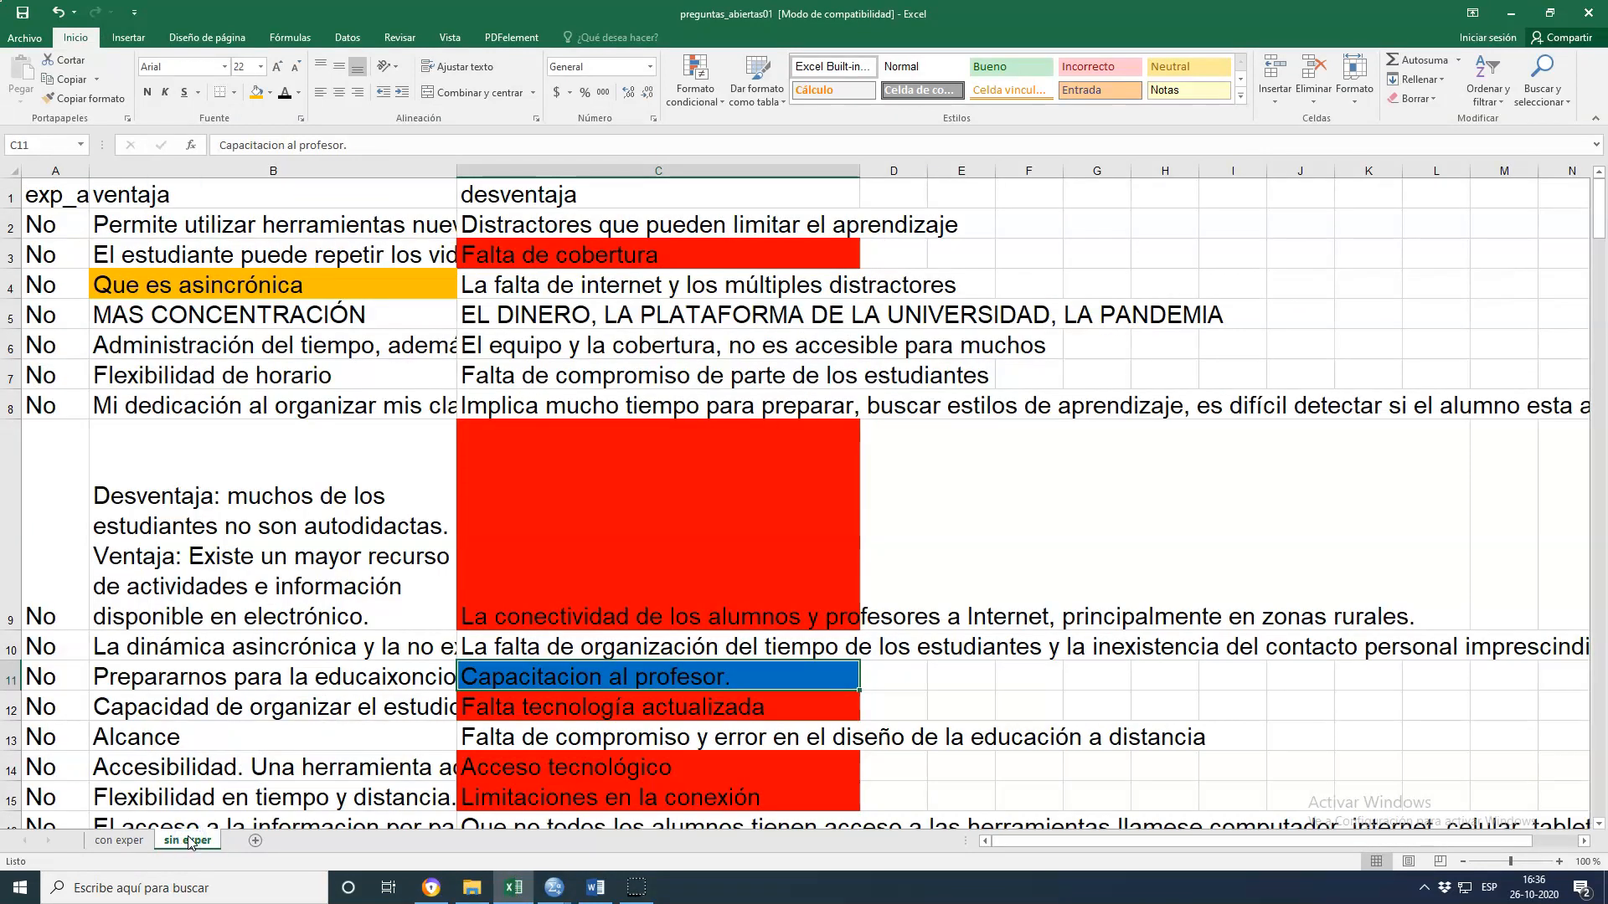
click(56, 172)
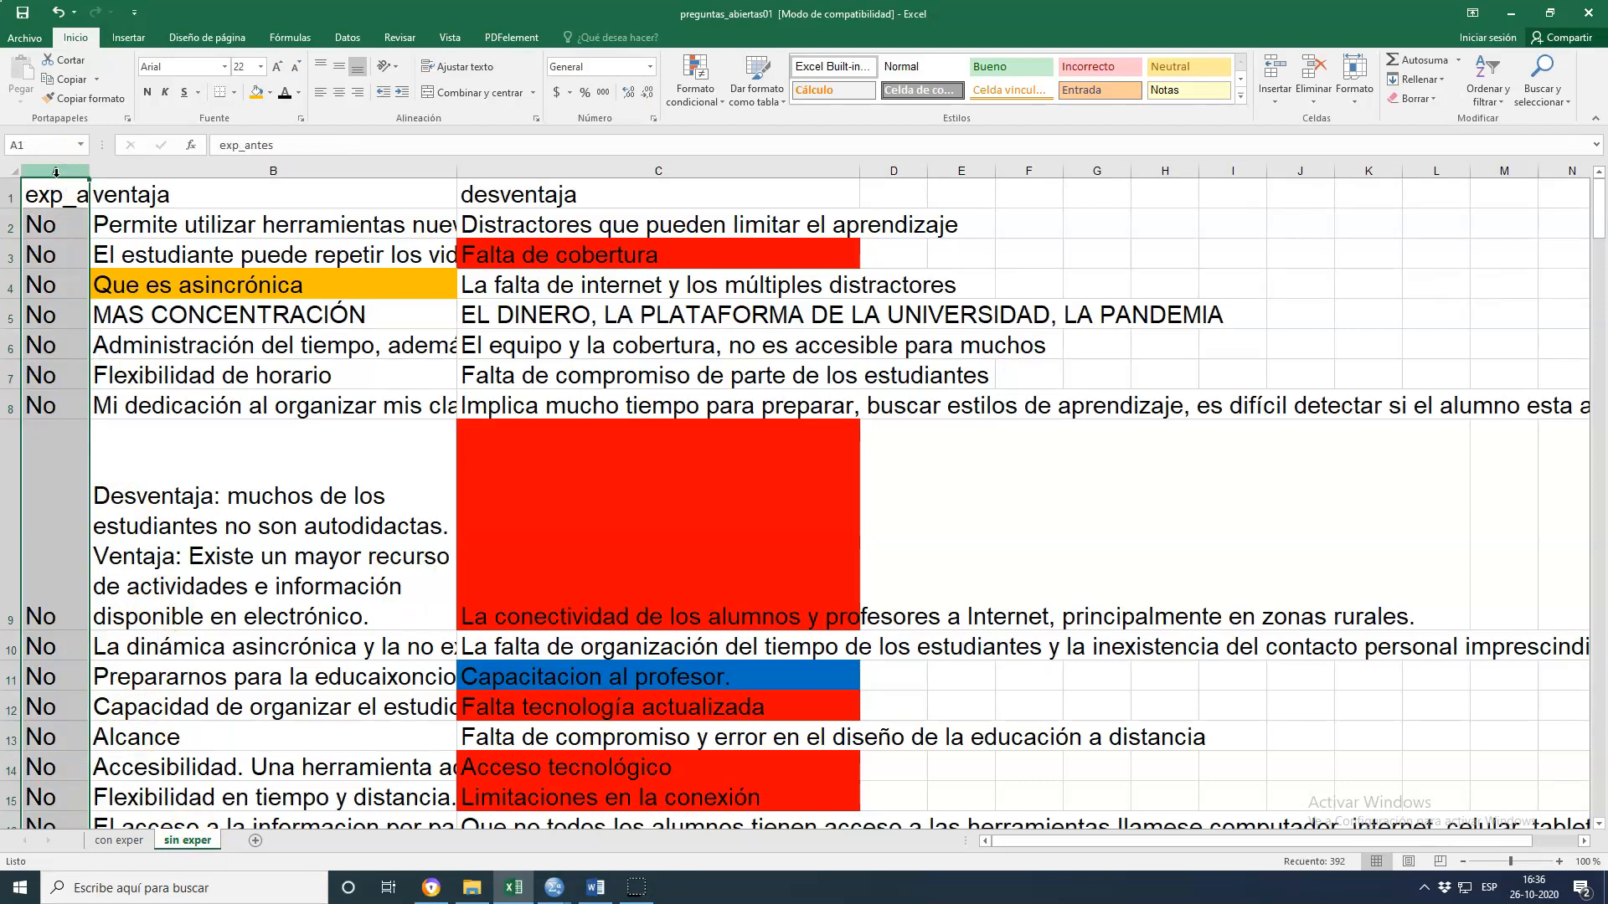
click(129, 841)
click(130, 841)
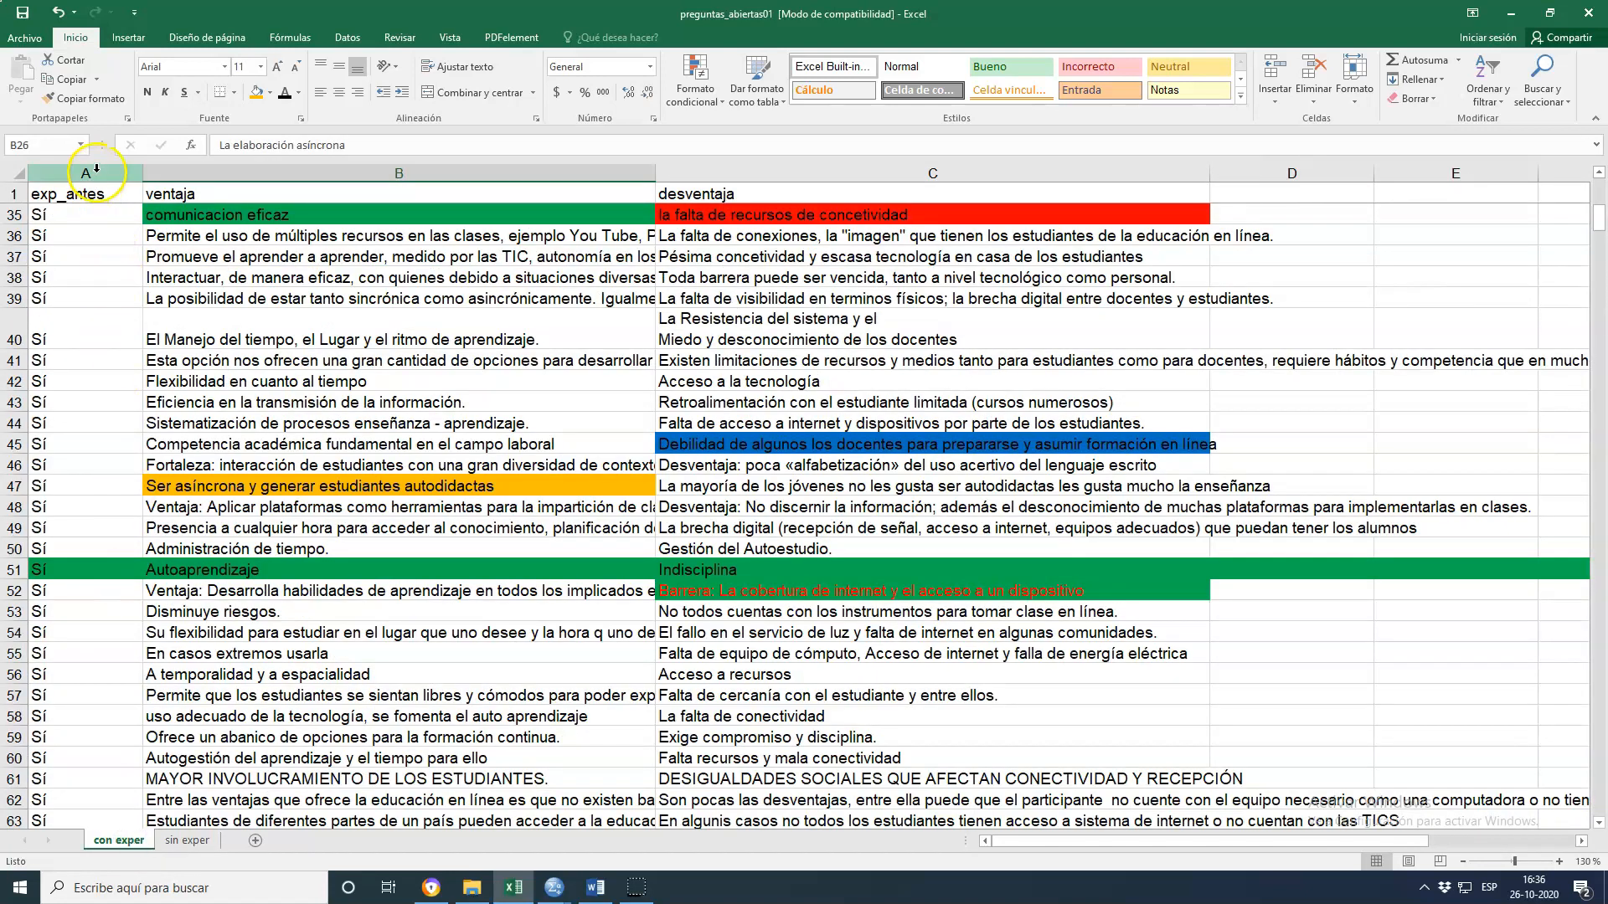
click(94, 171)
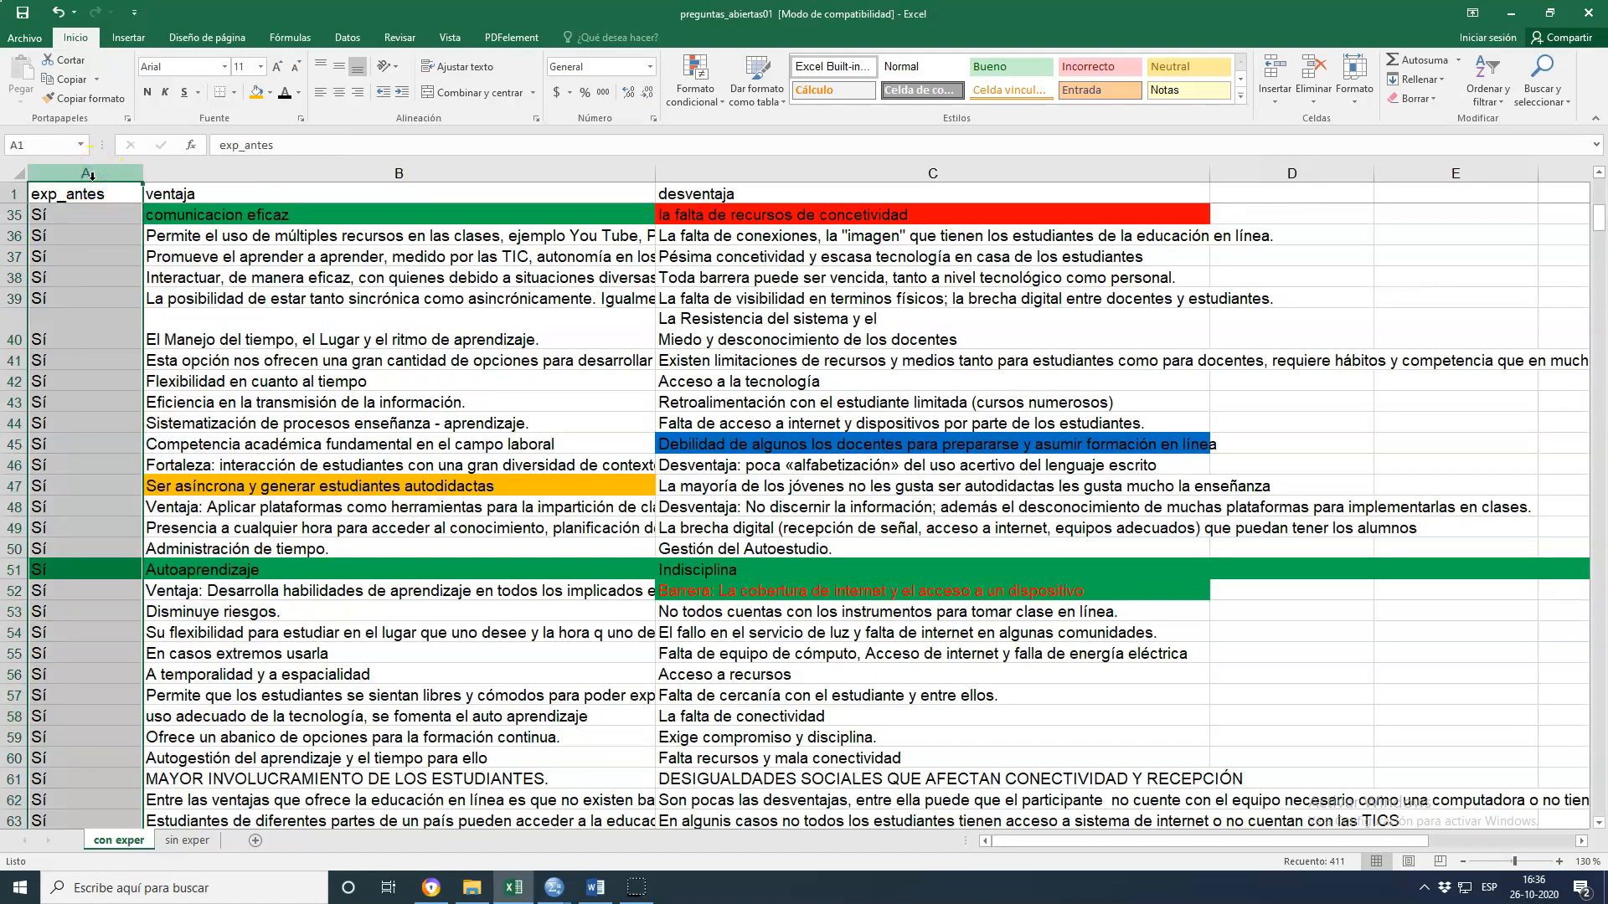
click(186, 840)
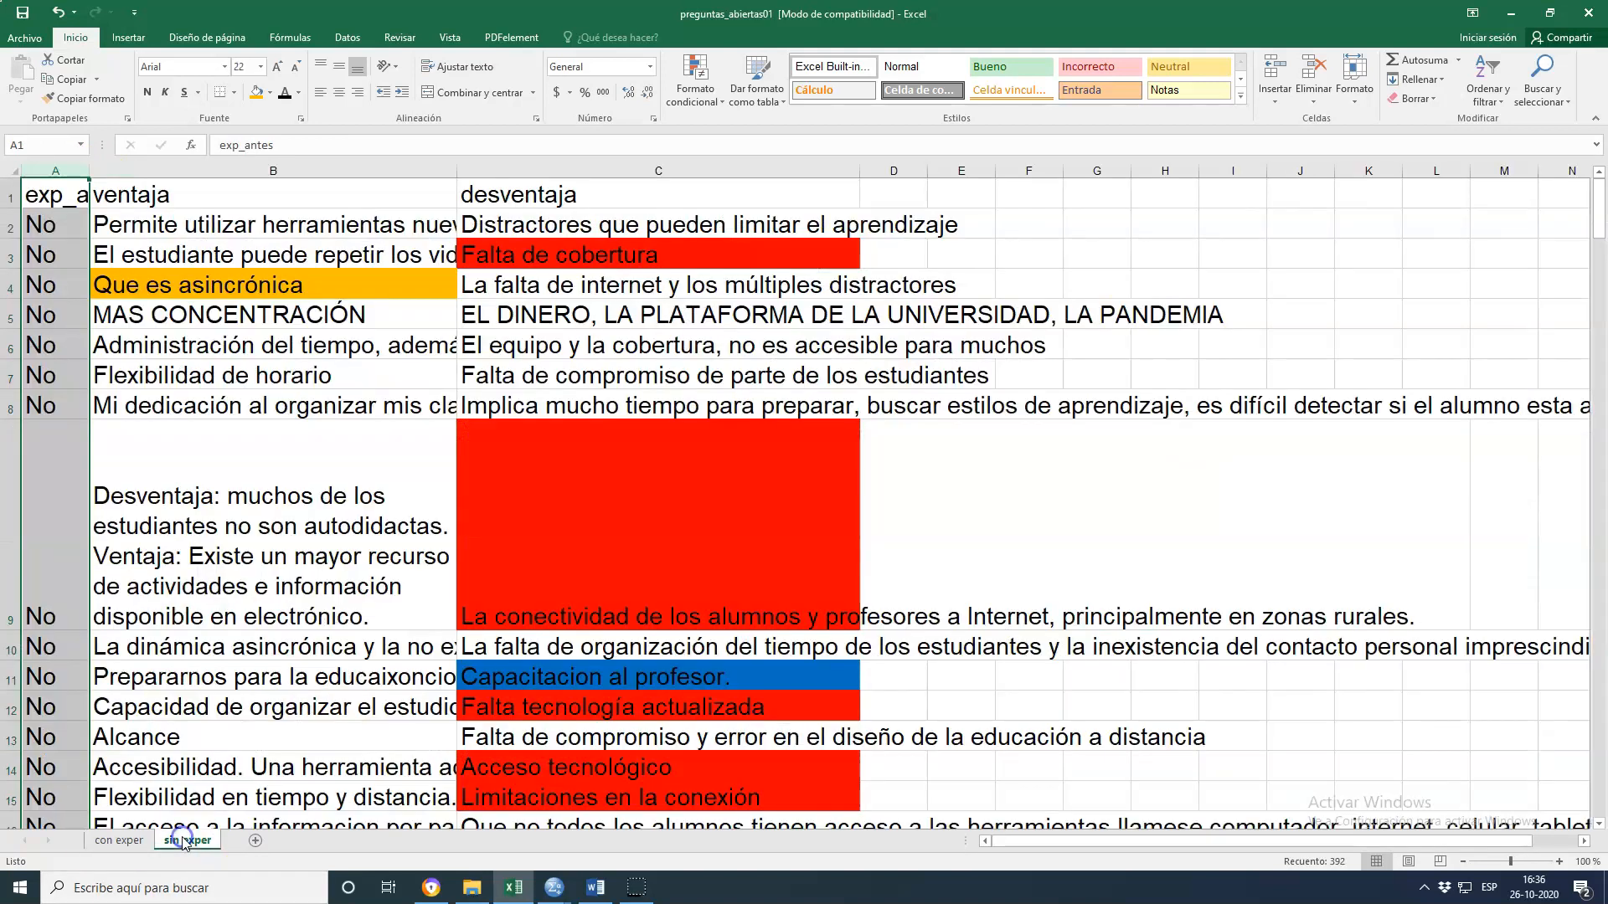
click(173, 175)
Review the ventaja and desventaja columns of the 'sin exper' sheet against the 'con exper' sheet
click(516, 170)
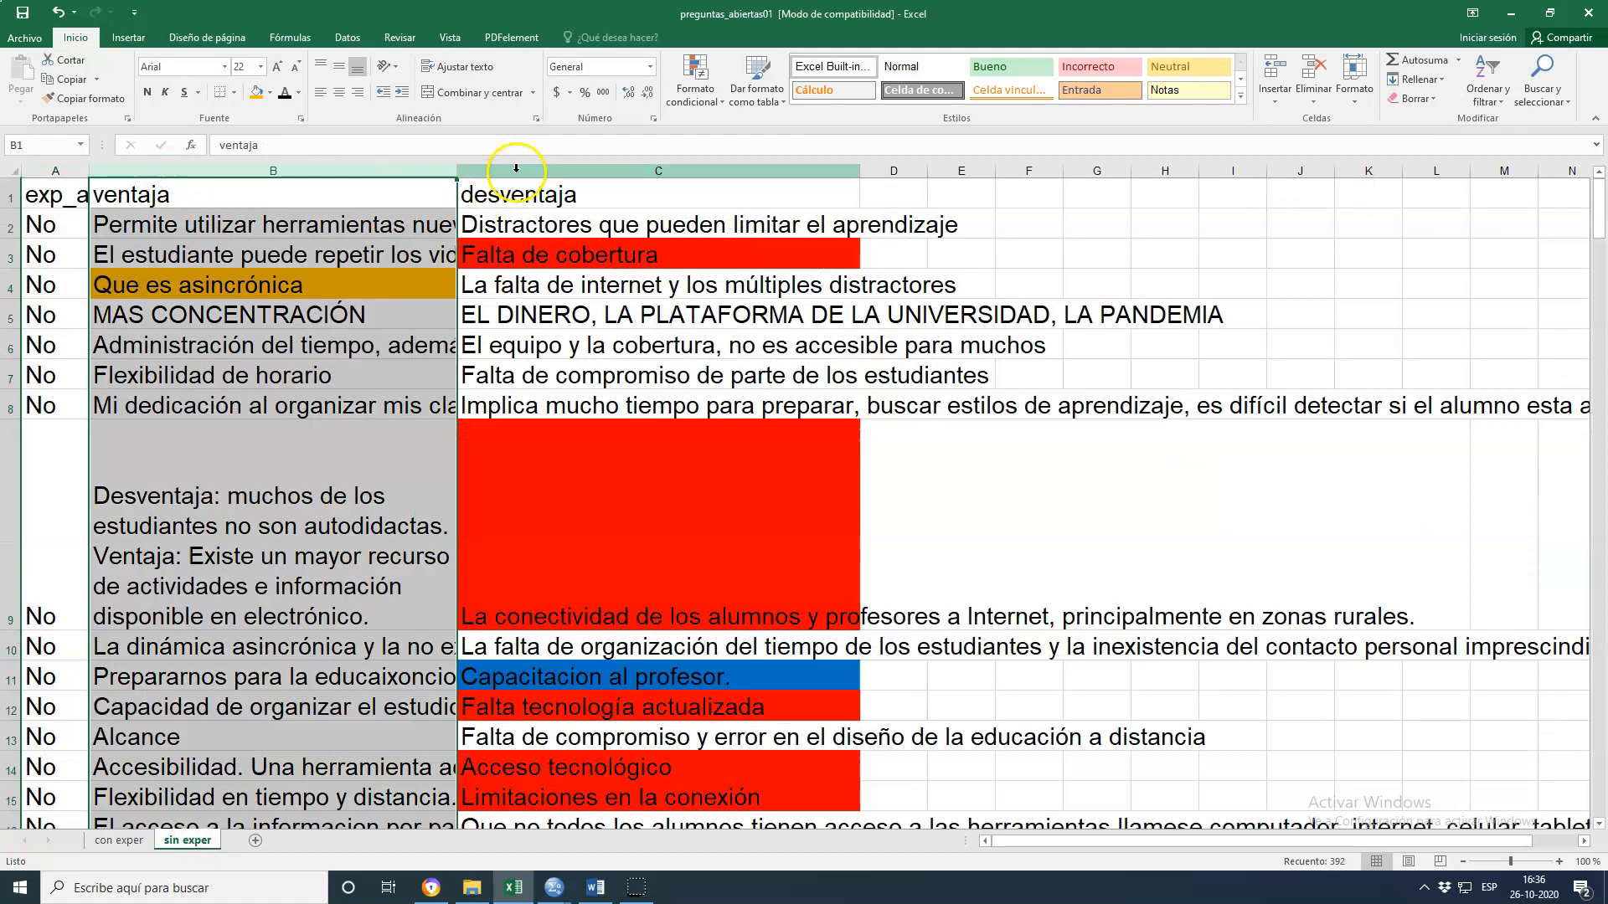
click(360, 170)
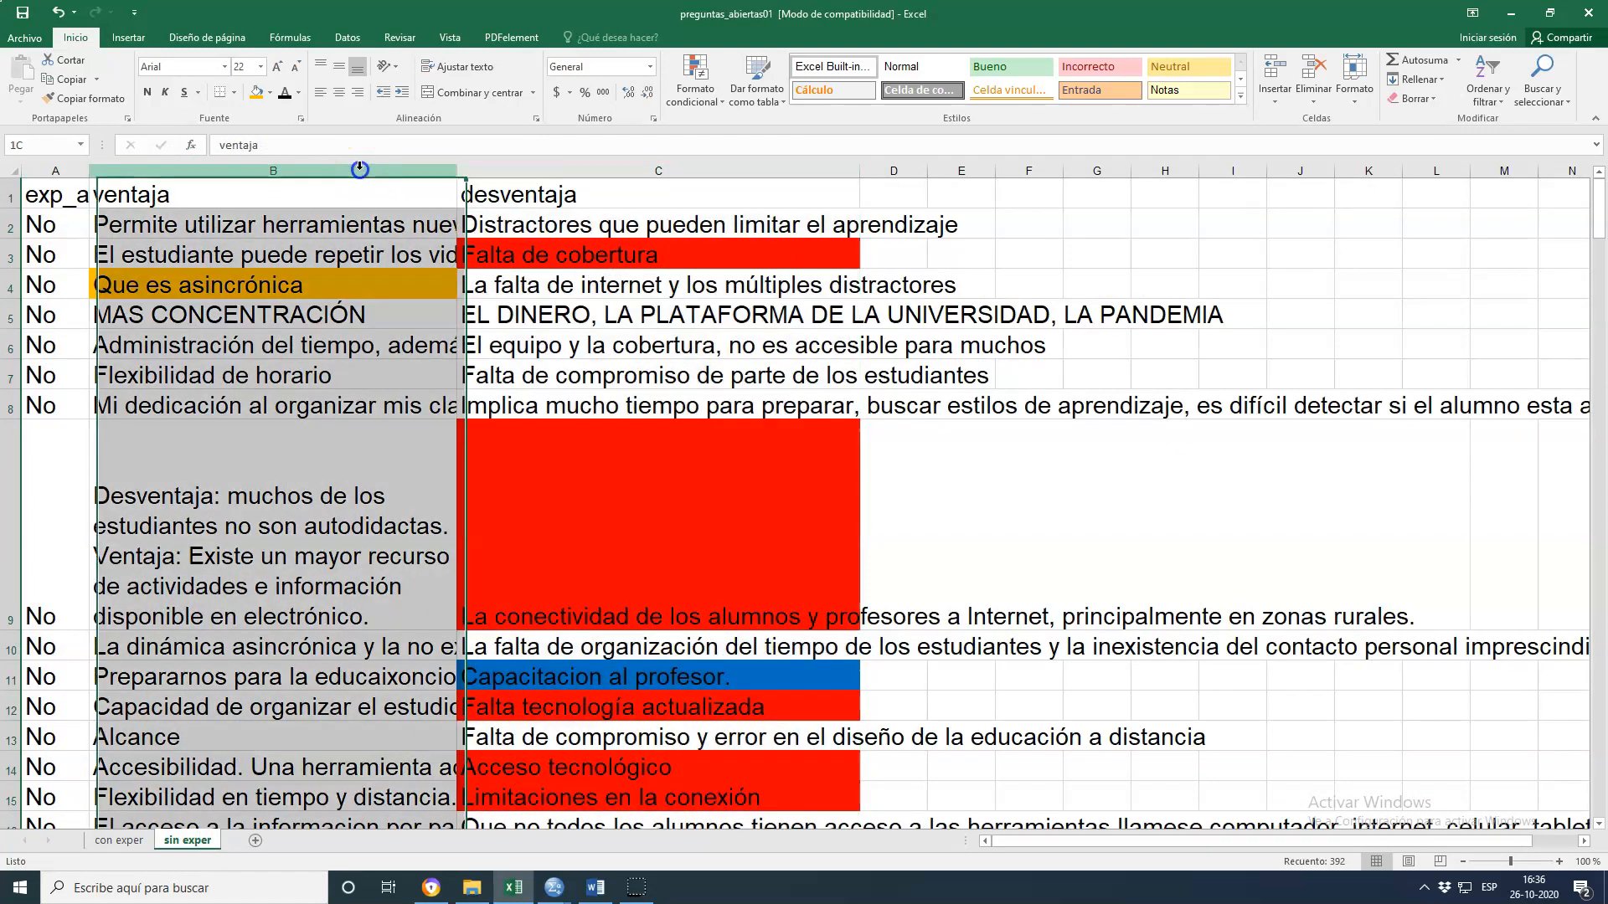
click(614, 171)
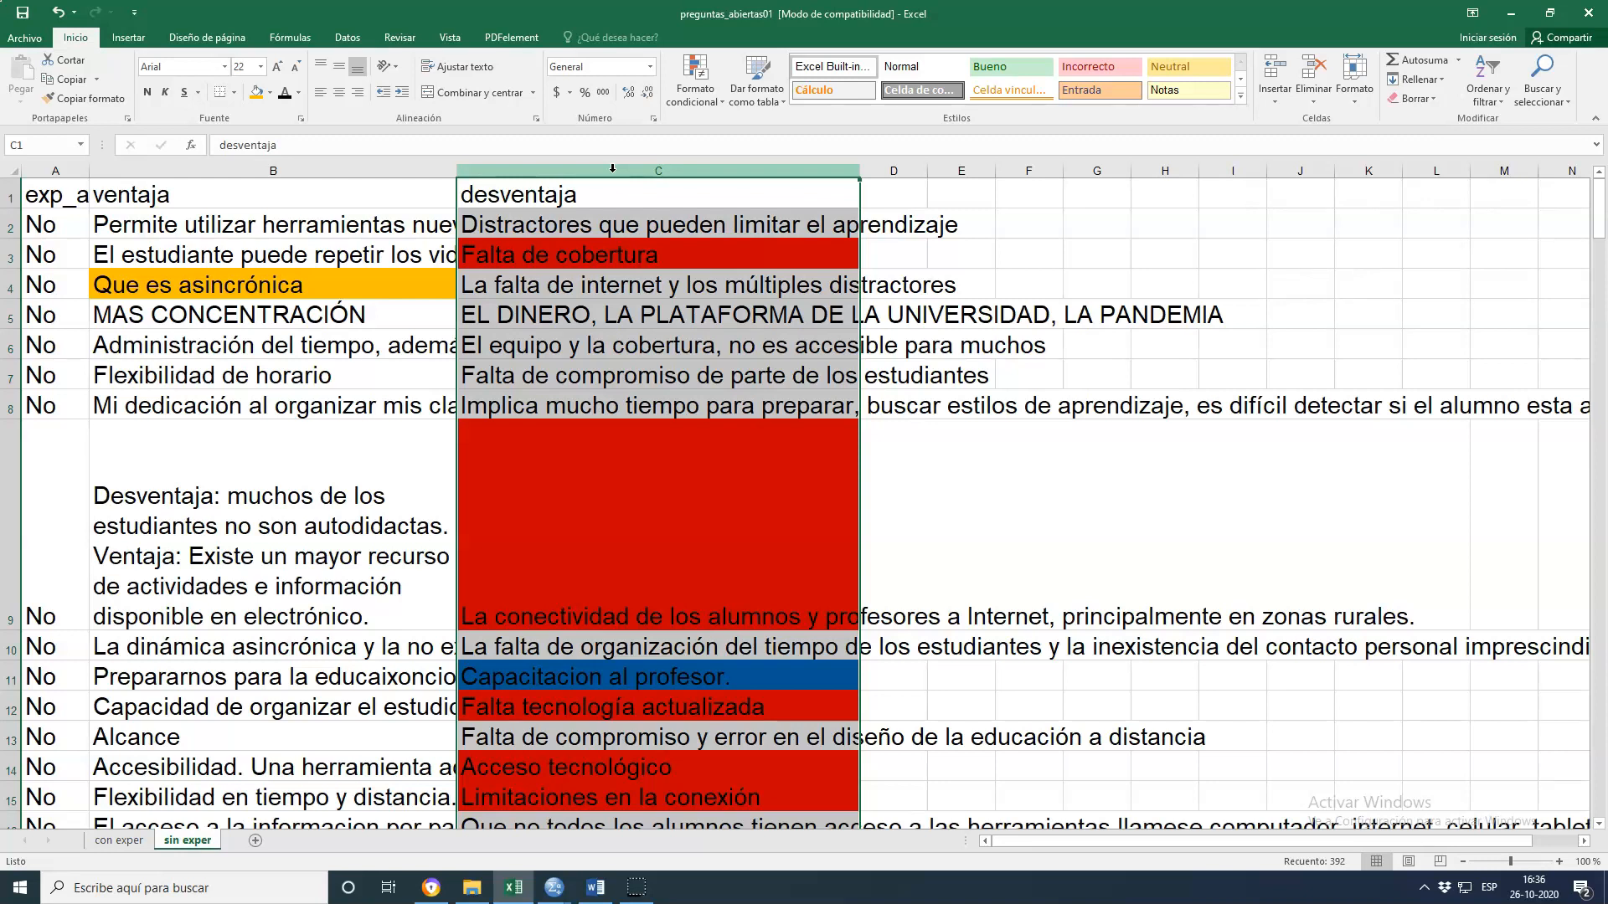
scroll(1485, 607, down, 2)
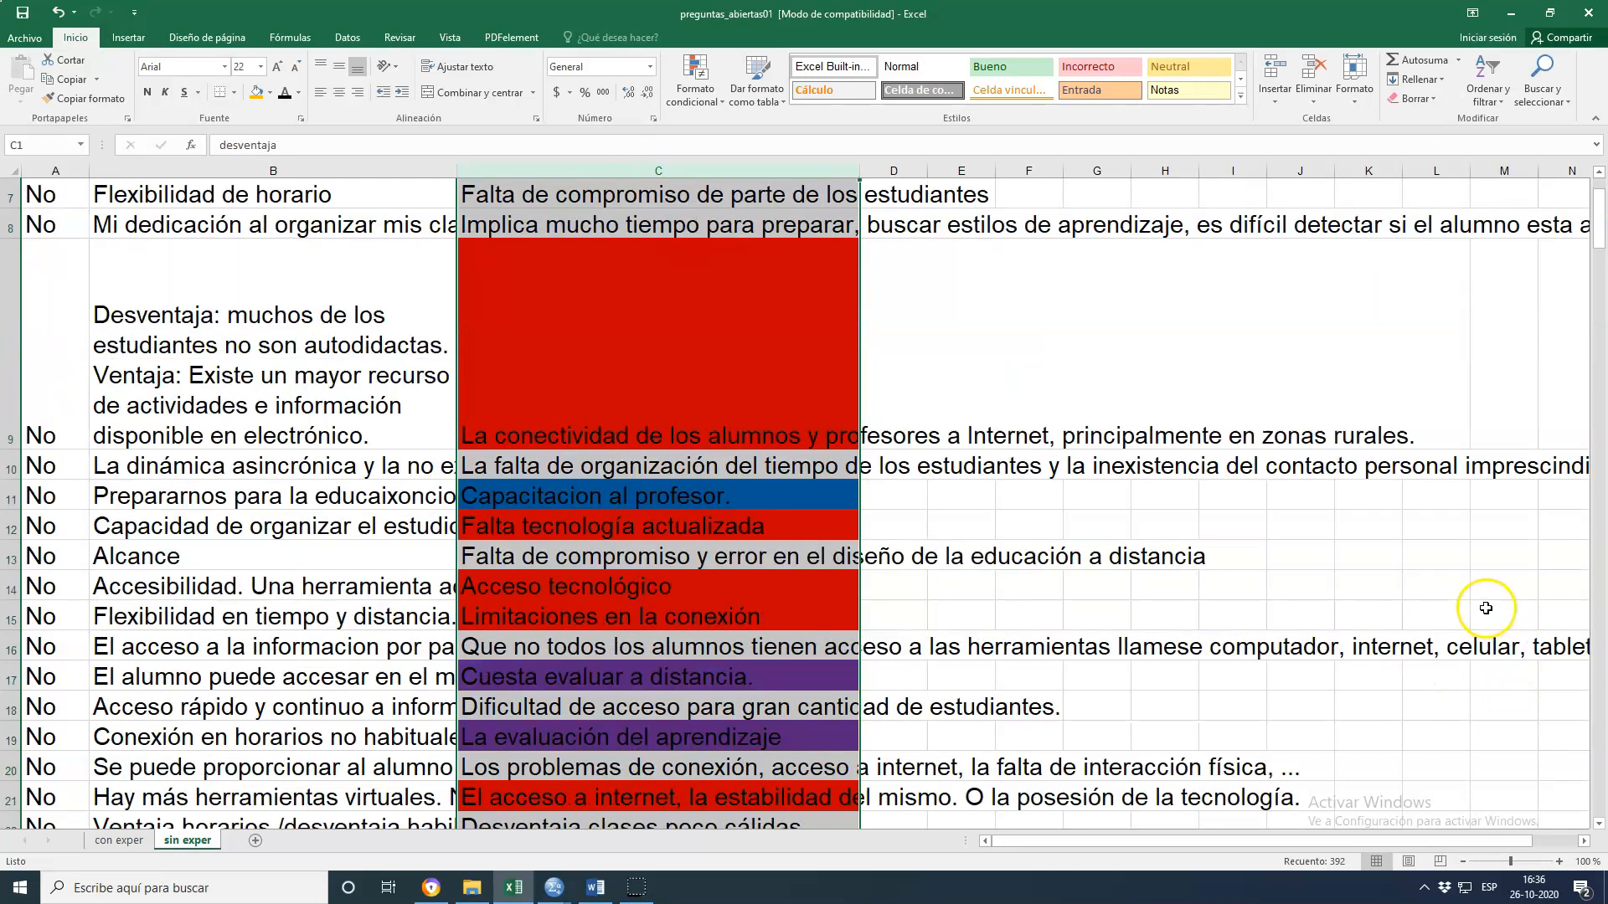
scroll(1488, 612, up, 2)
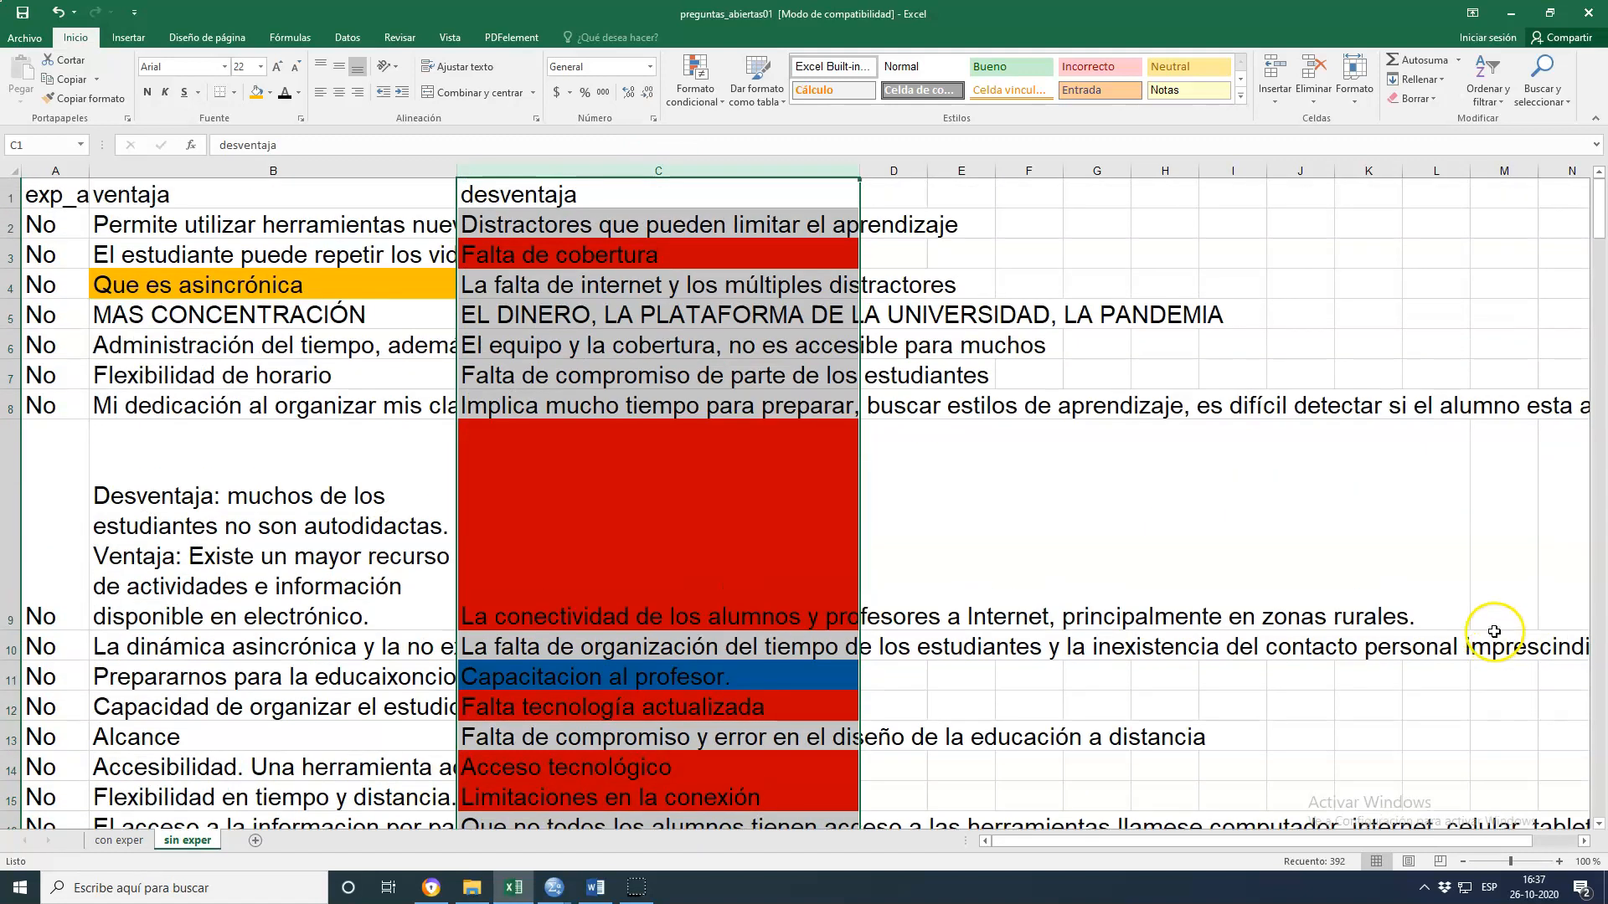
click(124, 841)
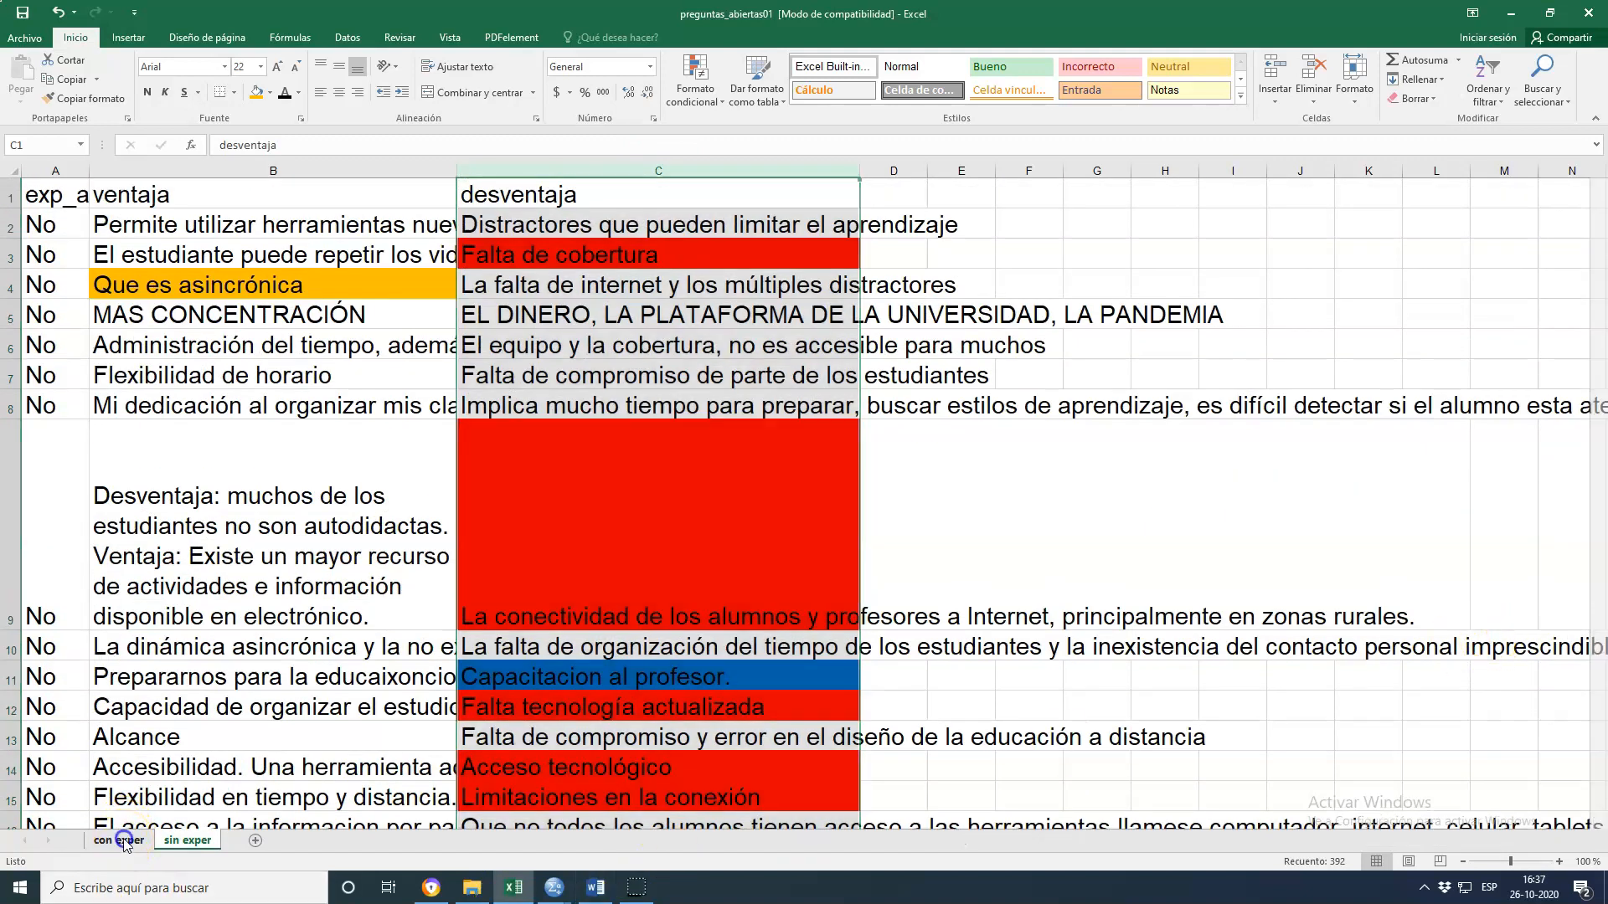
click(193, 840)
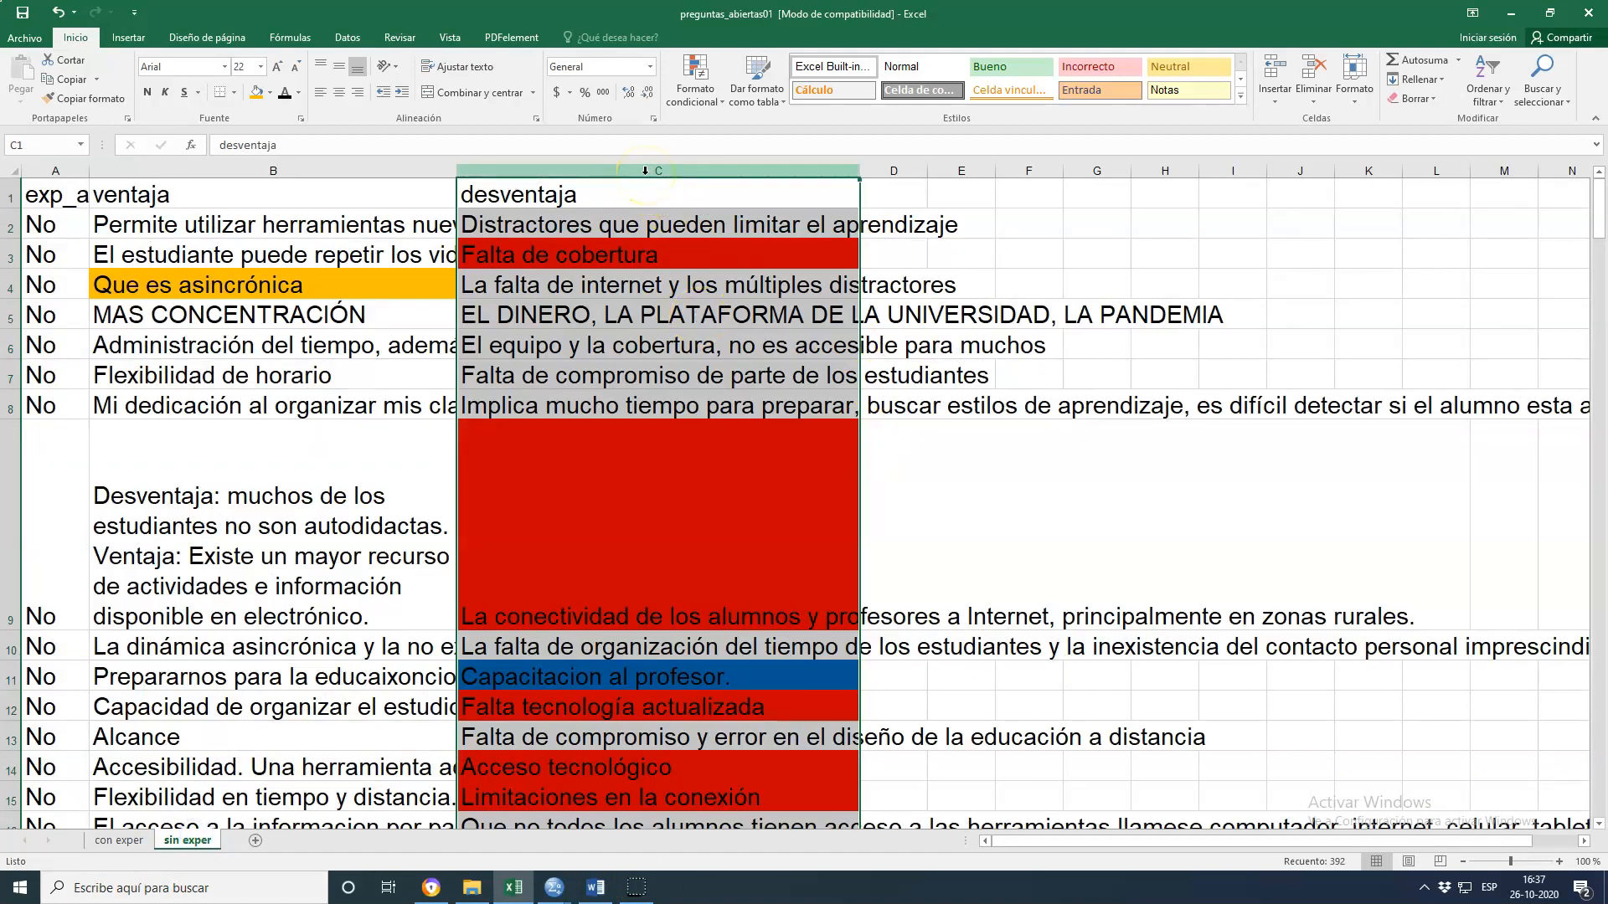
Inspect the colour-coded disadvantage responses in column C of the 'sin exper' sheet
click(633, 255)
click(664, 459)
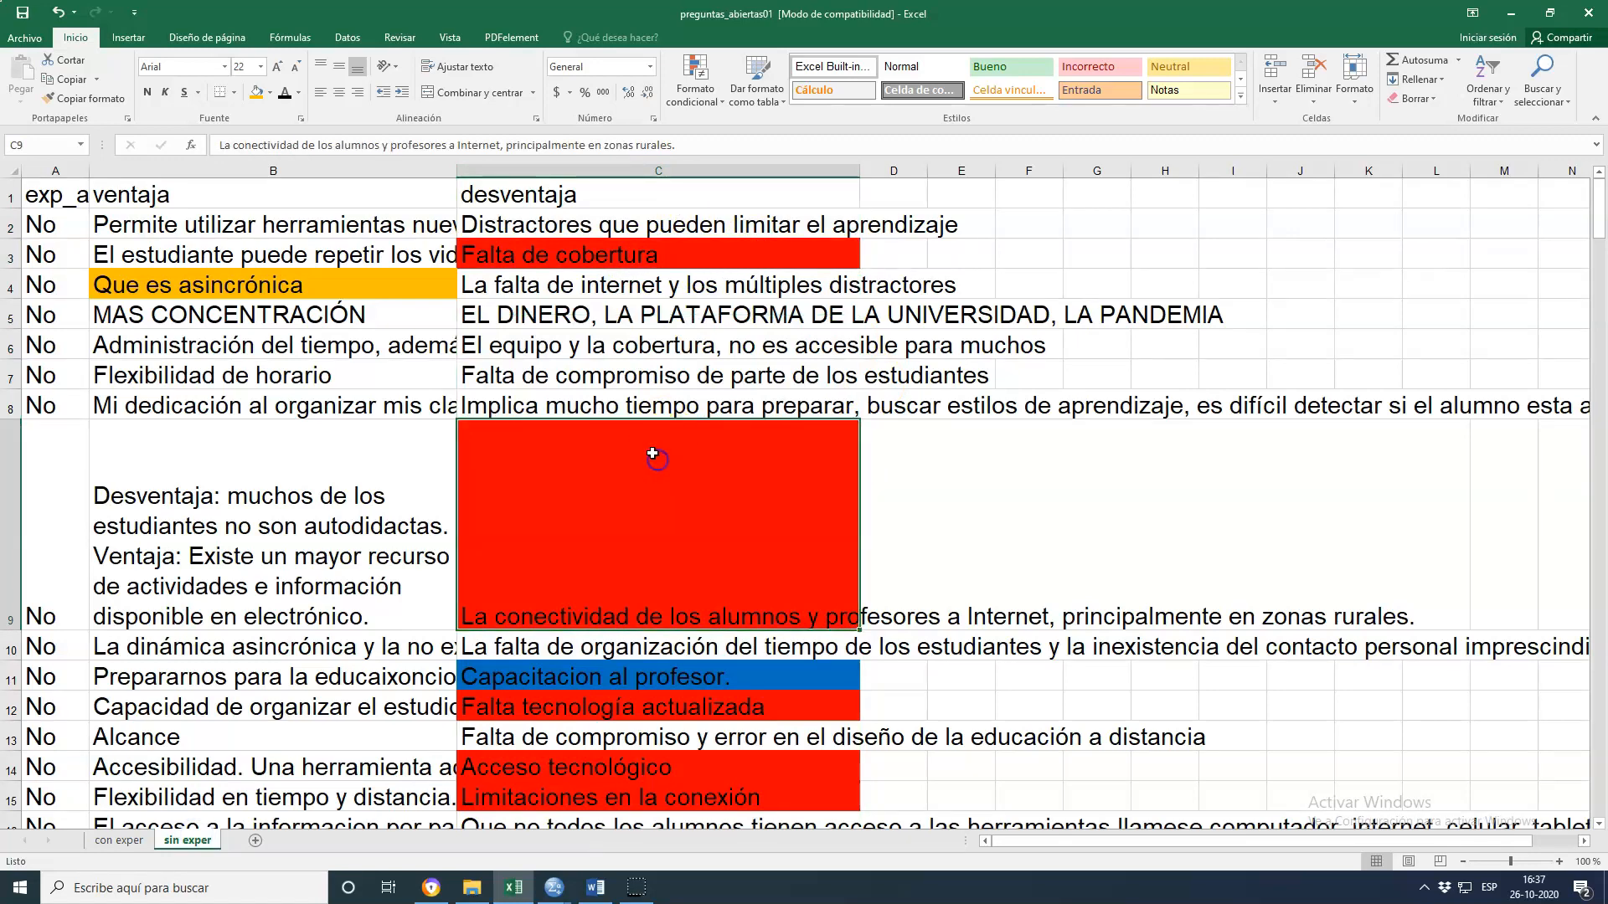
click(678, 706)
scroll(850, 556, down, 3)
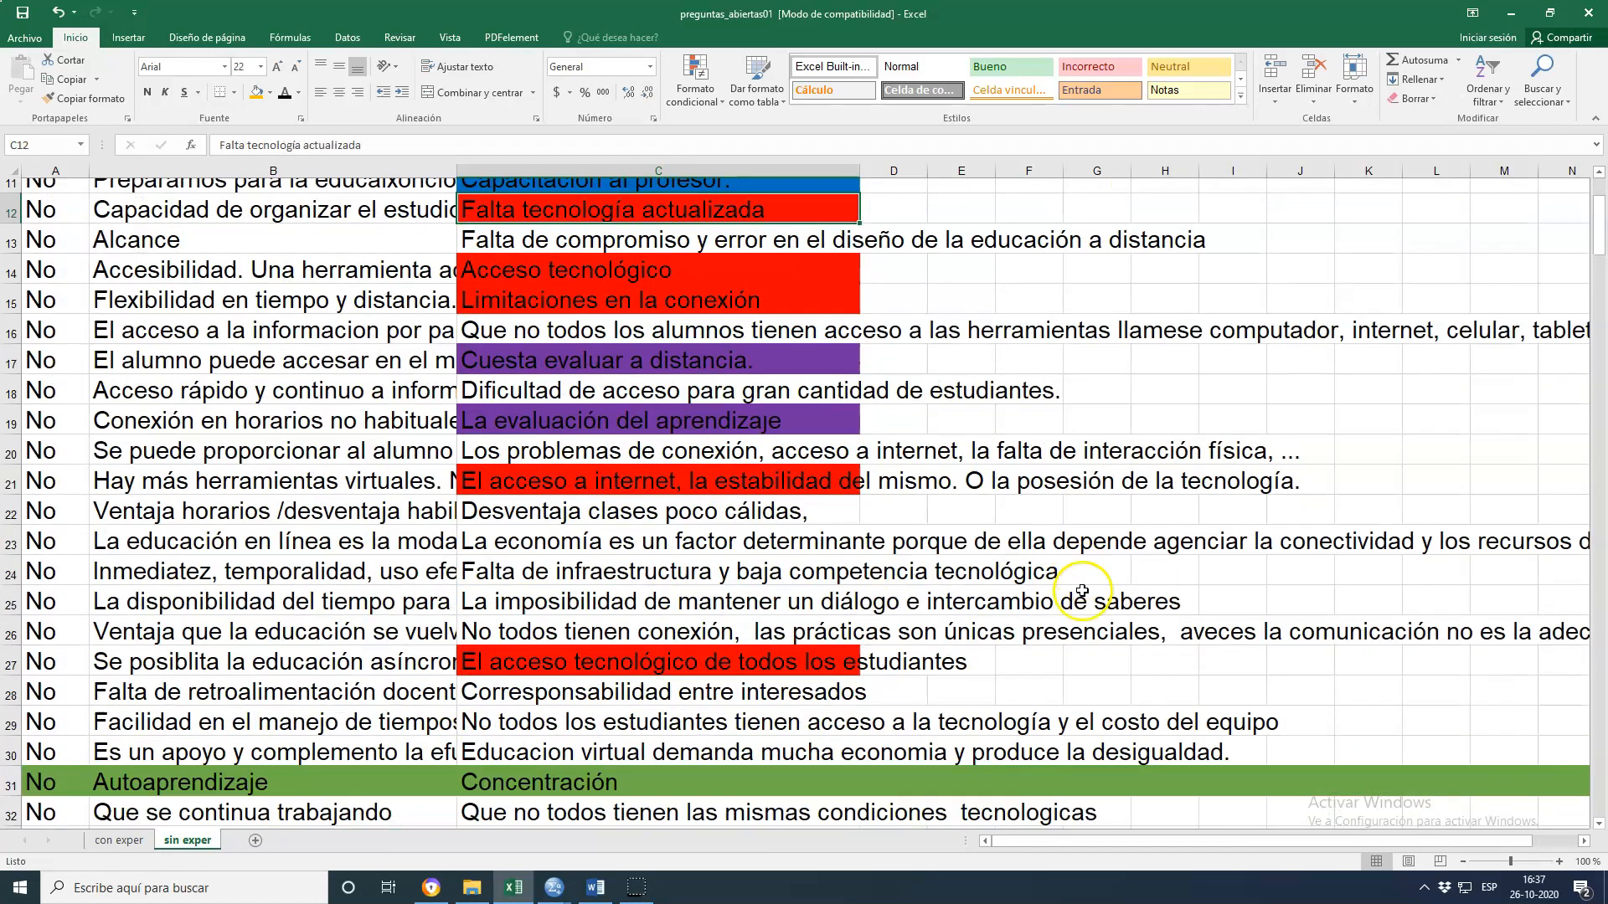
scroll(1047, 595, up, 2)
scroll(1105, 614, down, 2)
scroll(1110, 617, up, 3)
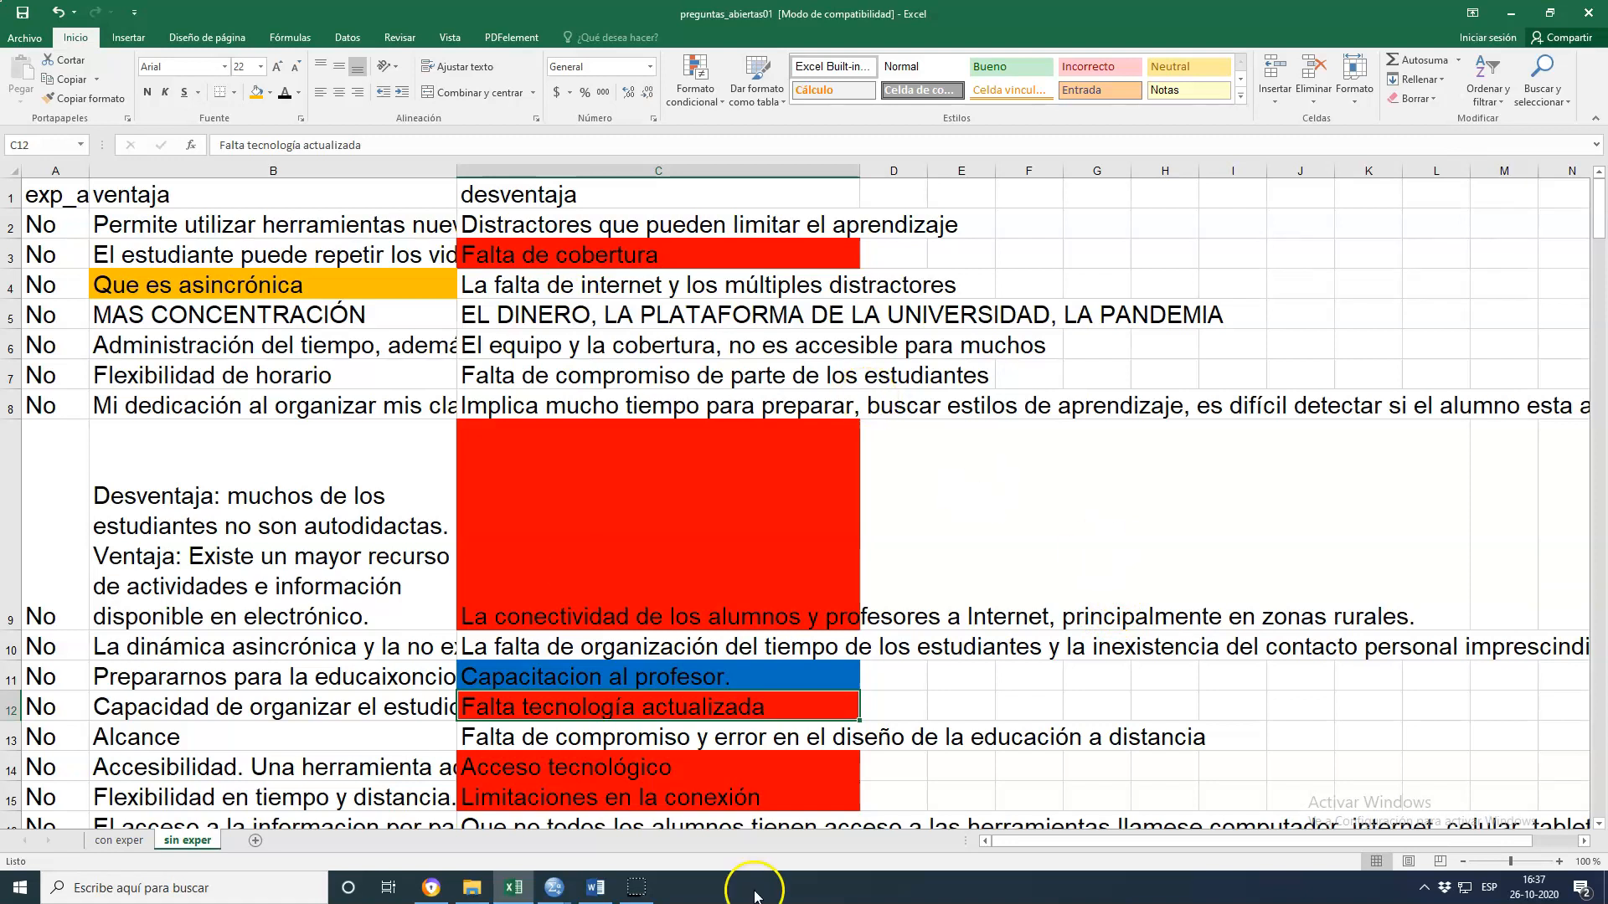
Close the antivirus notification window and switch to the Word document
click(590, 895)
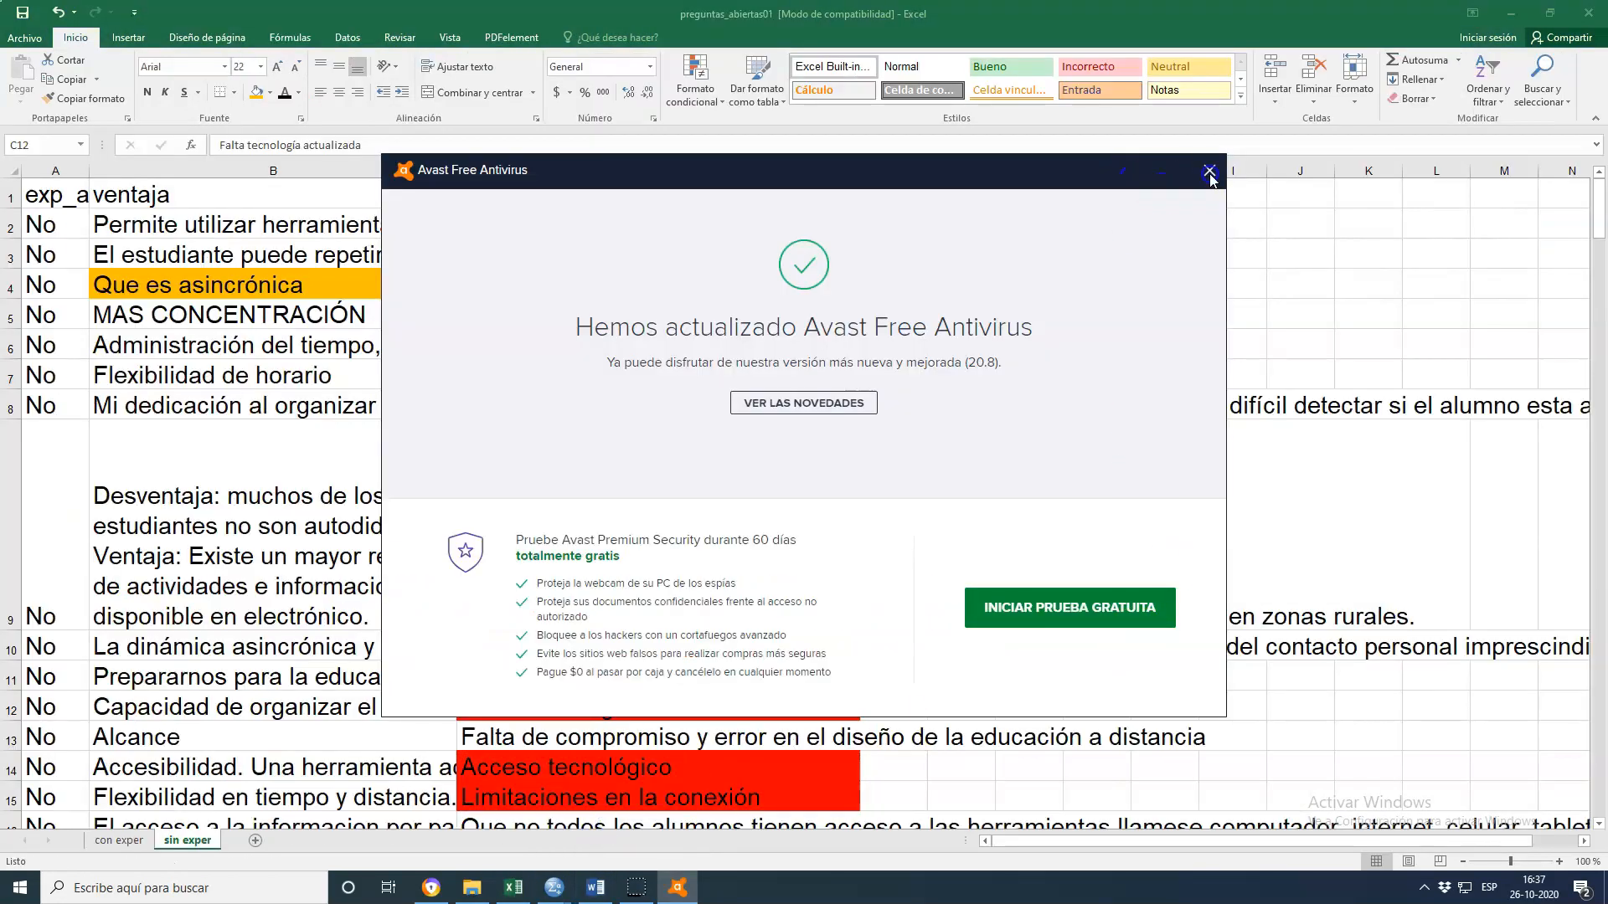
click(1211, 171)
click(596, 888)
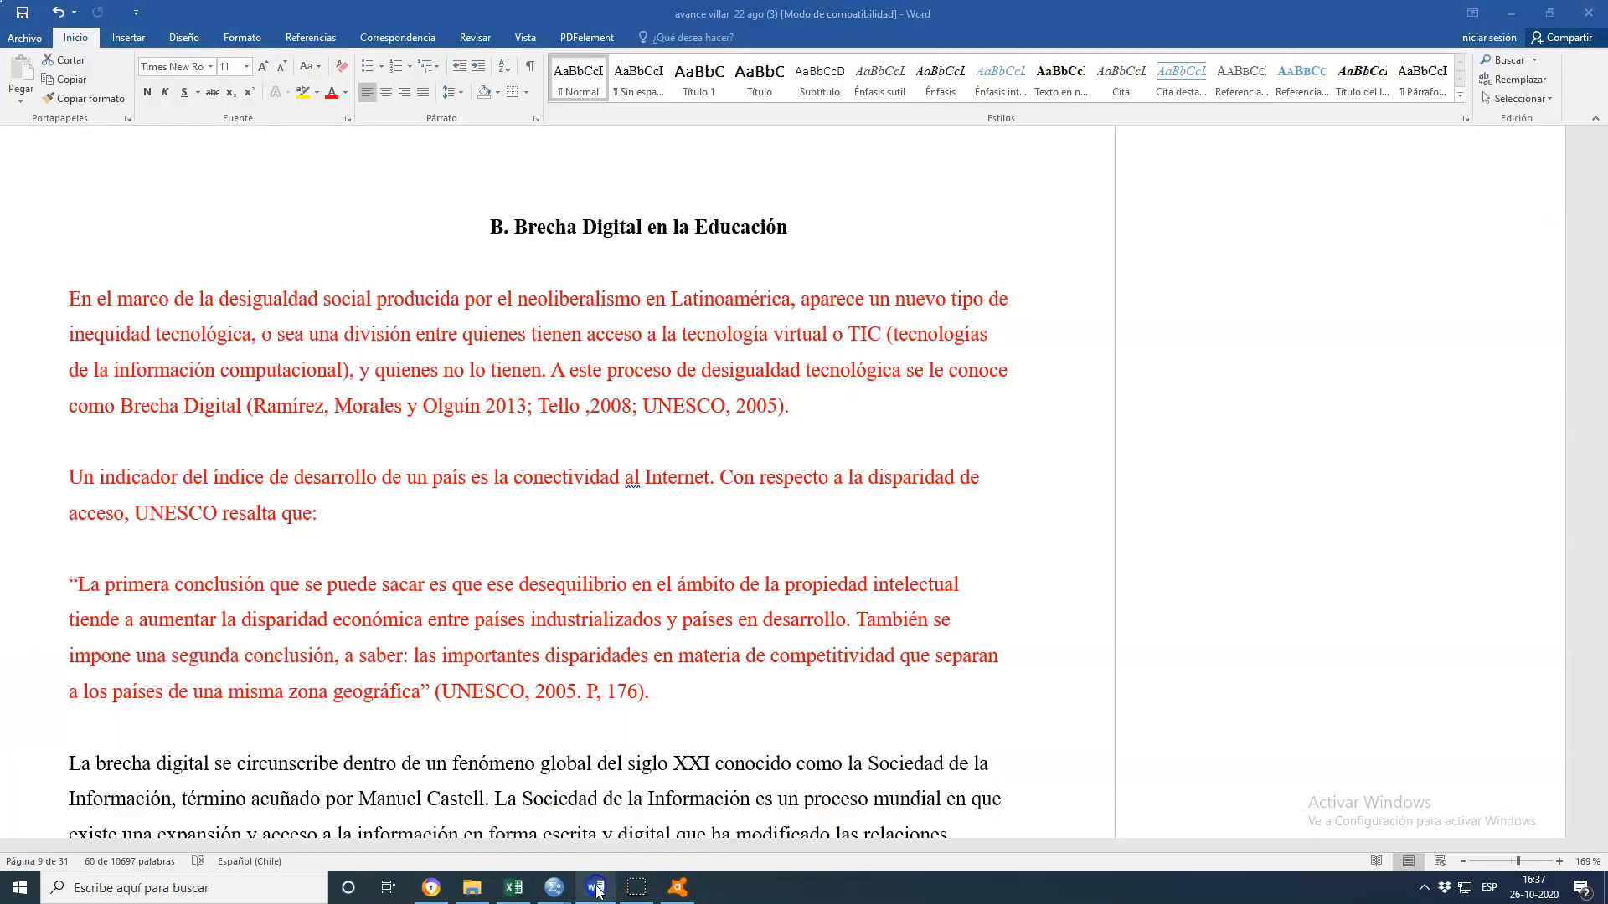
Read the 'Brecha Digital en la Educación' section of the Word document
scroll(389, 716, up, 3)
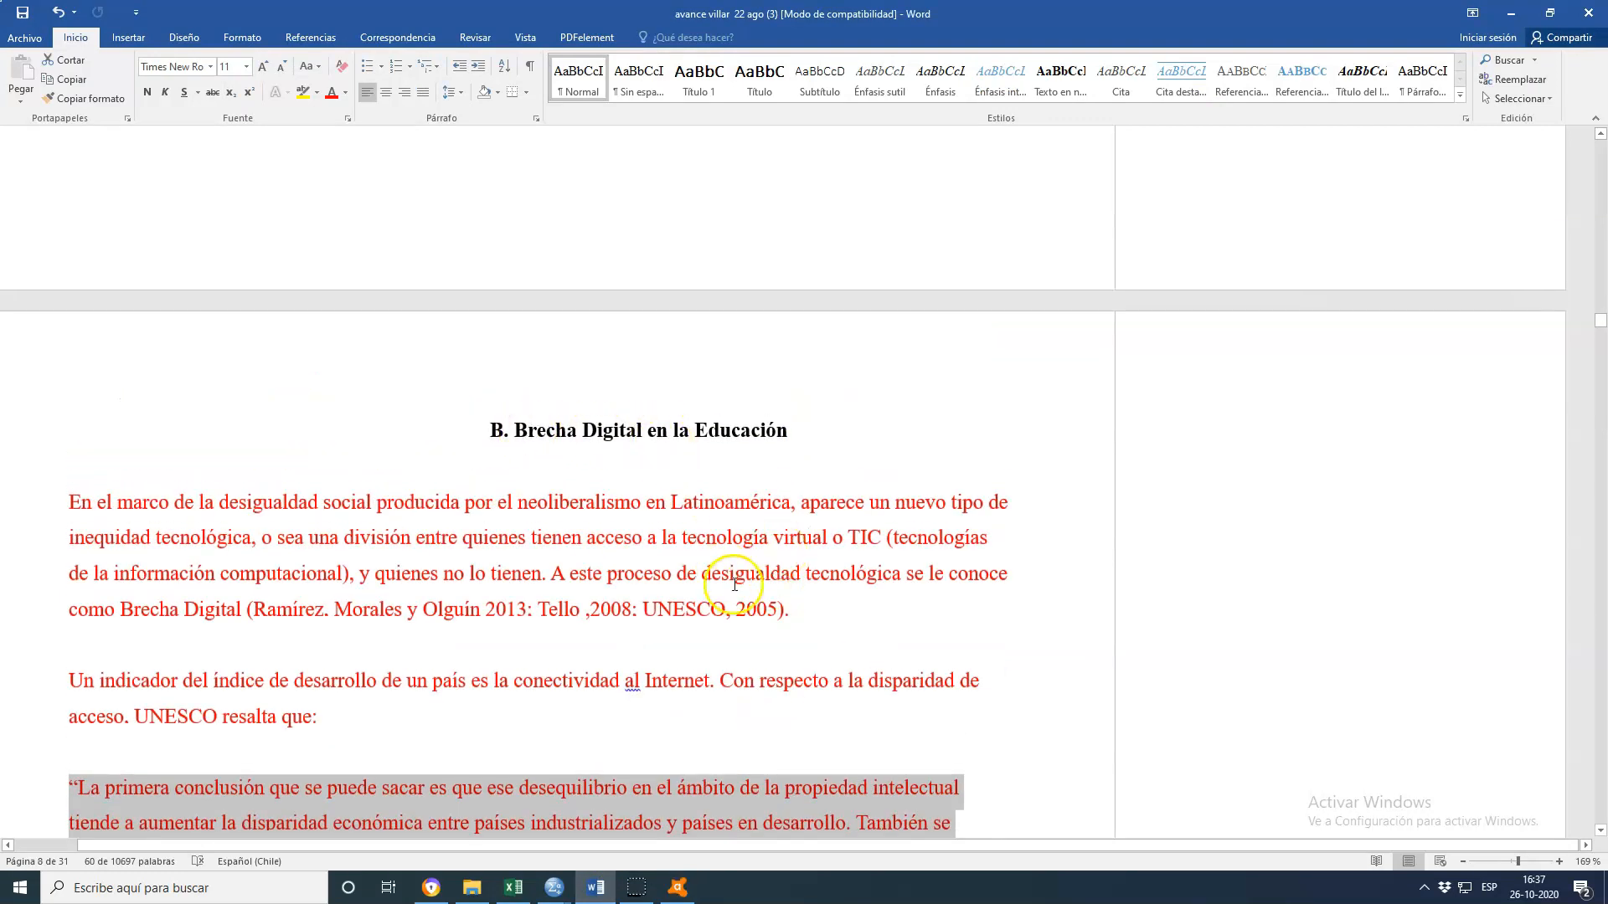
scroll(723, 551, down, 2)
scroll(723, 551, up, 1)
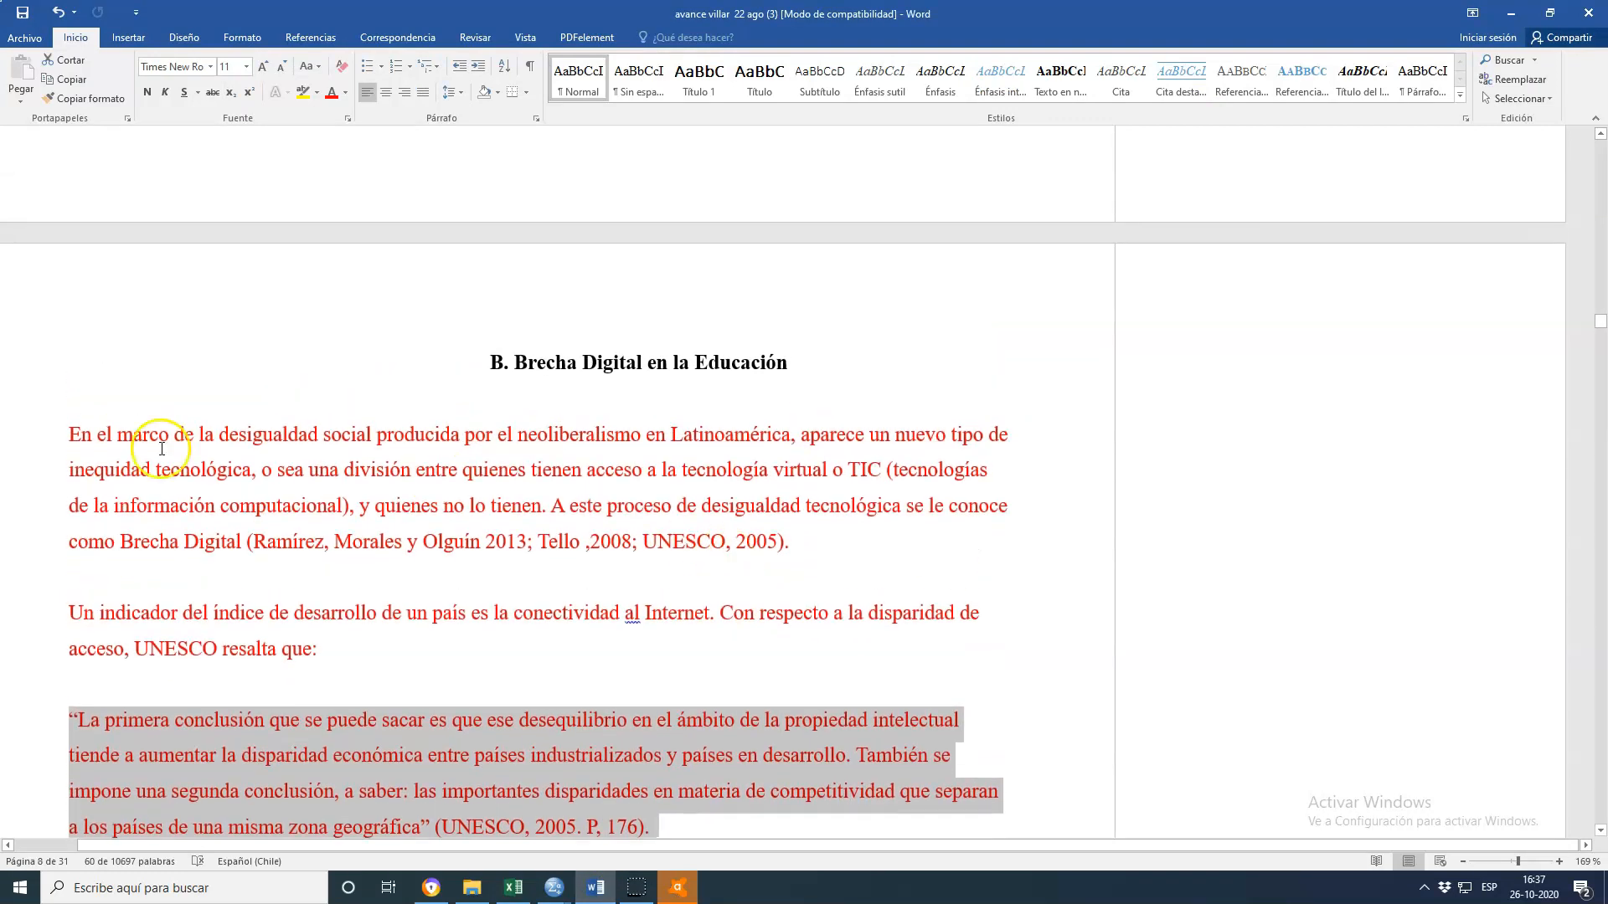
scroll(423, 381, down, 3)
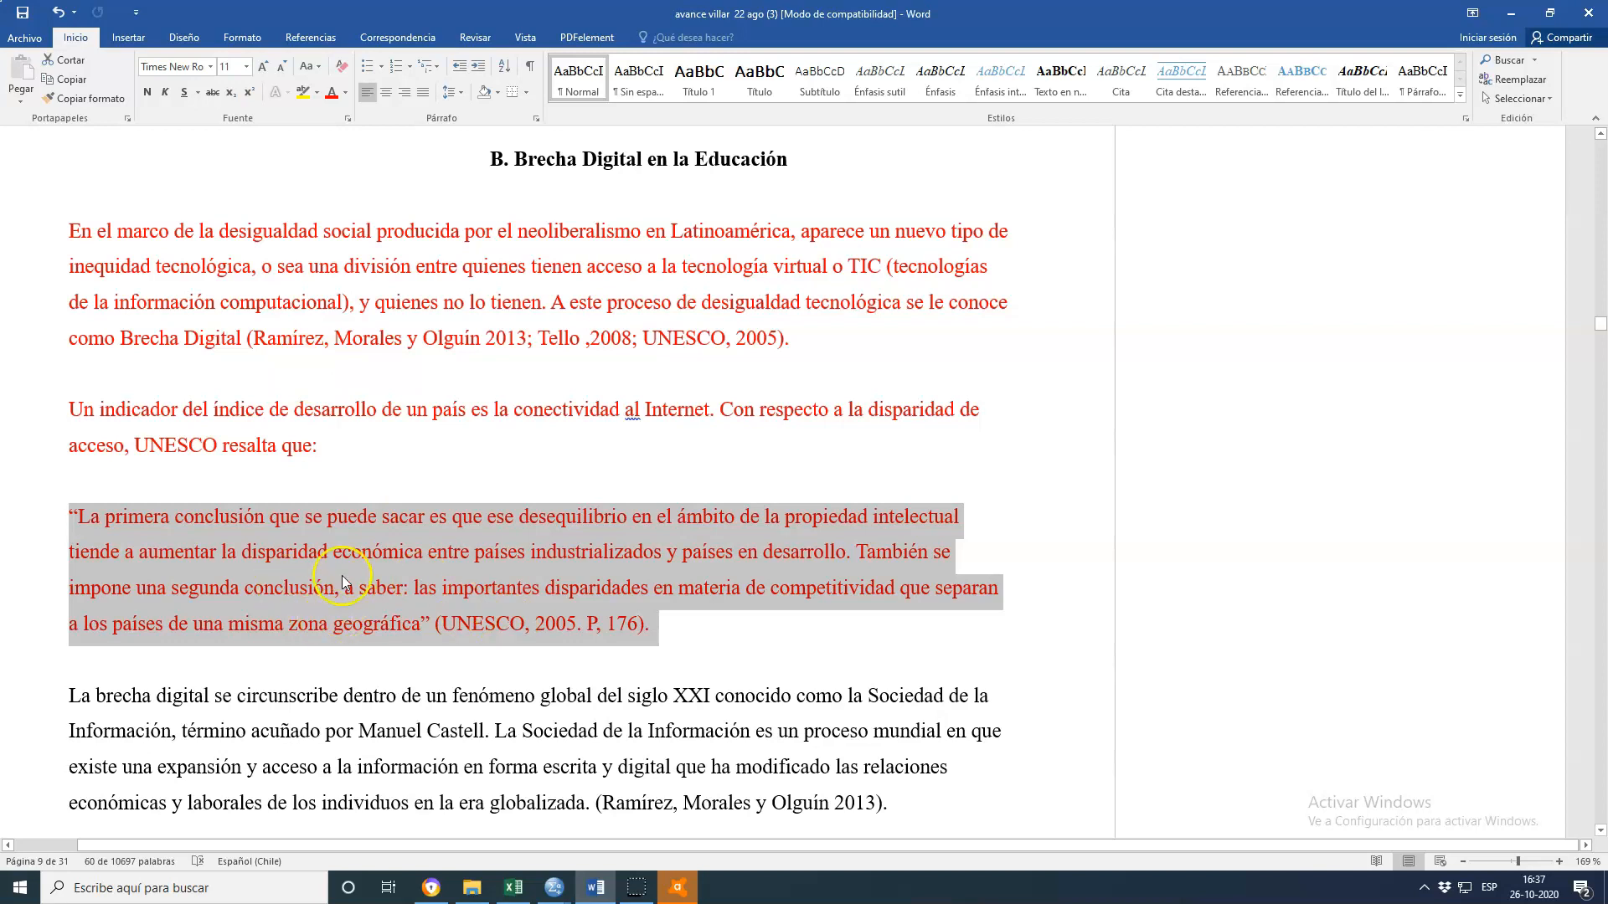
click(262, 534)
scroll(505, 578, down, 2)
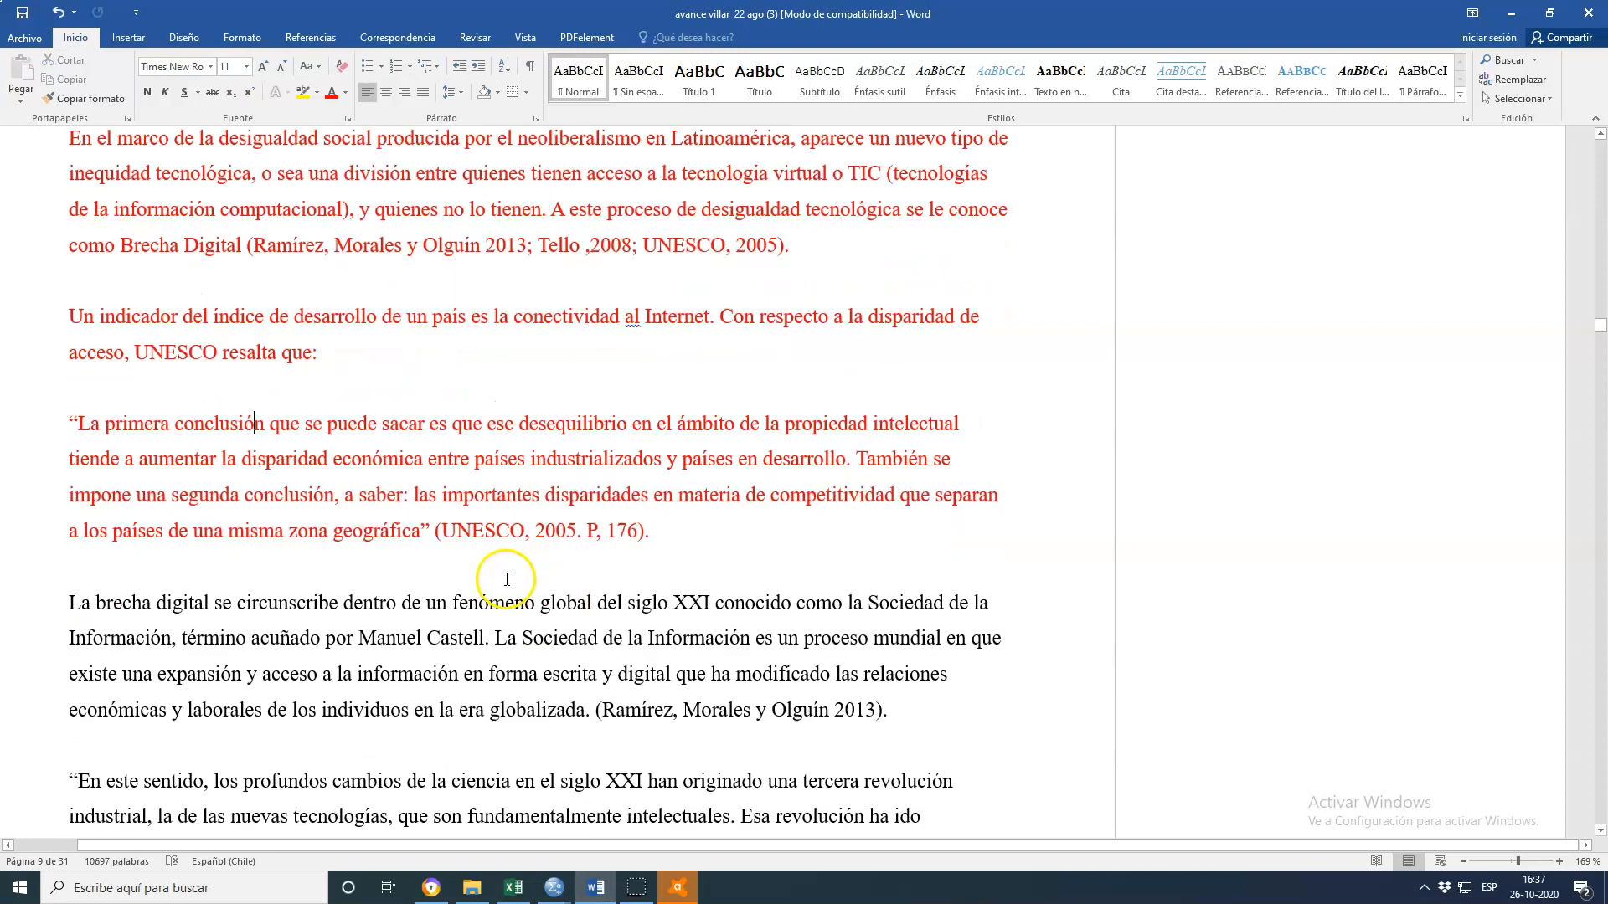
scroll(641, 599, down, 1)
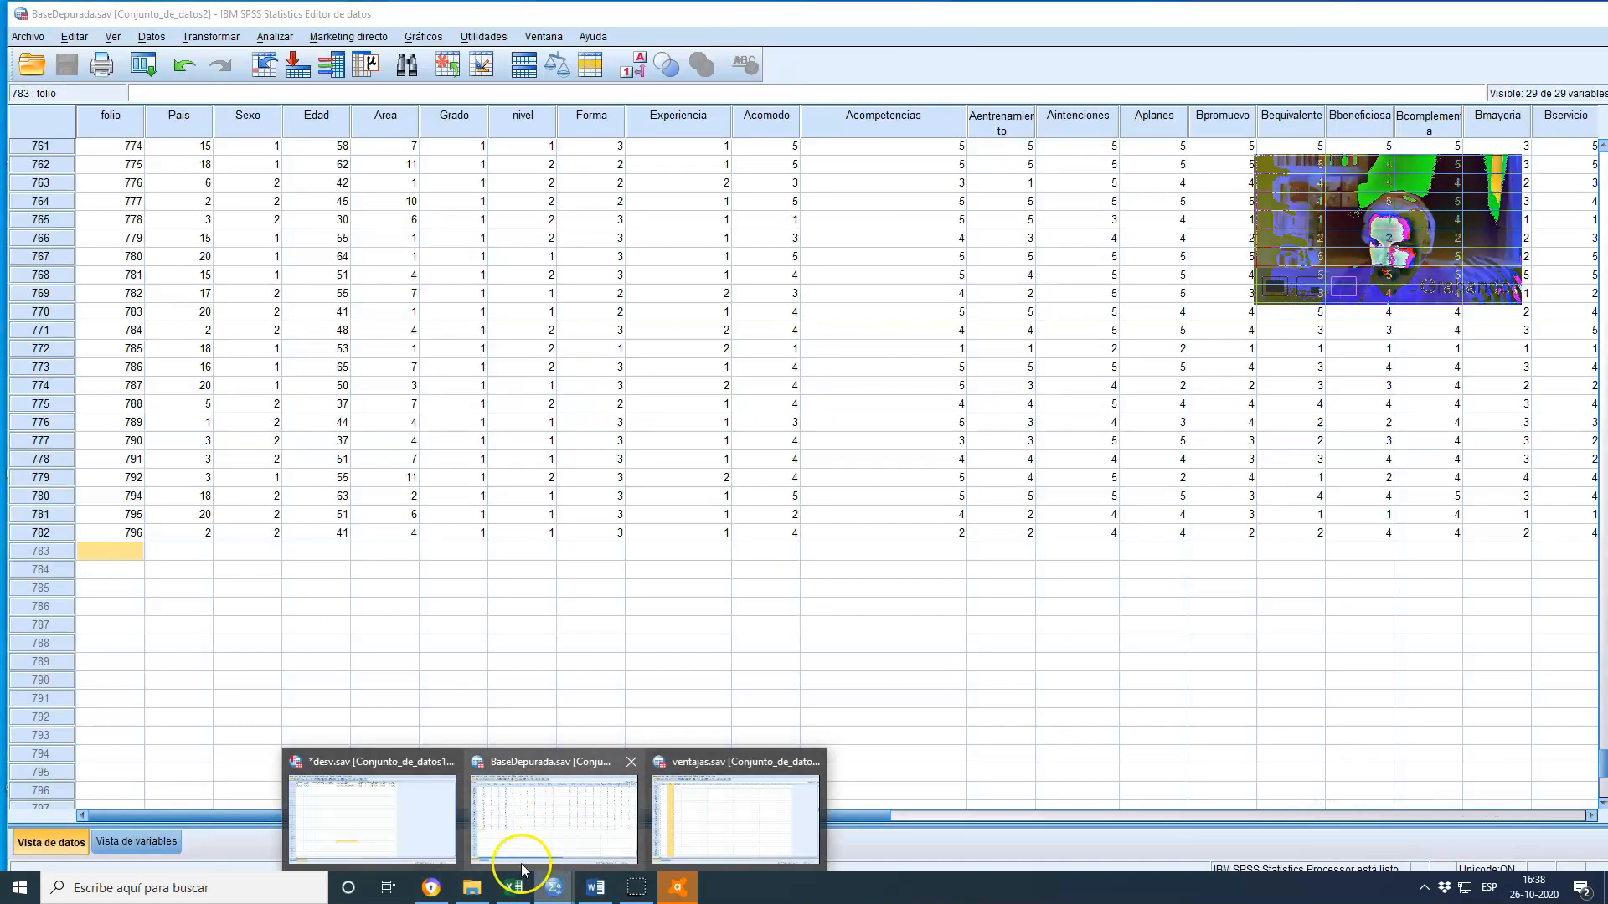
Return to the Excel sheet and review the highlighted disadvantage cells further down column C
click(513, 888)
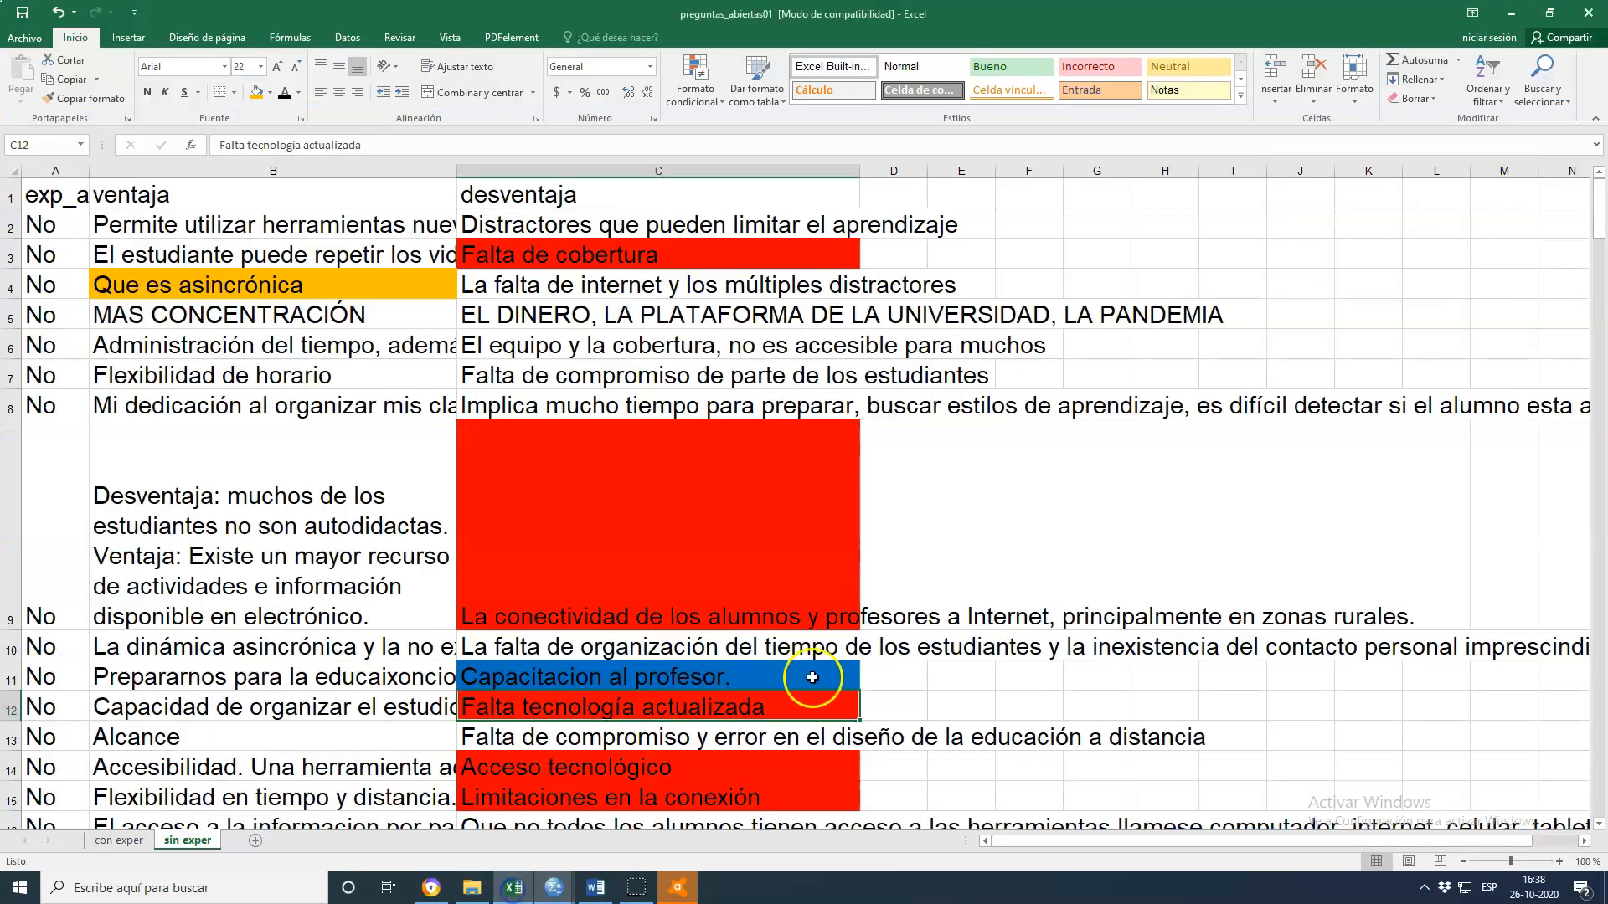
scroll(1082, 662, down, 3)
scroll(1089, 637, up, 3)
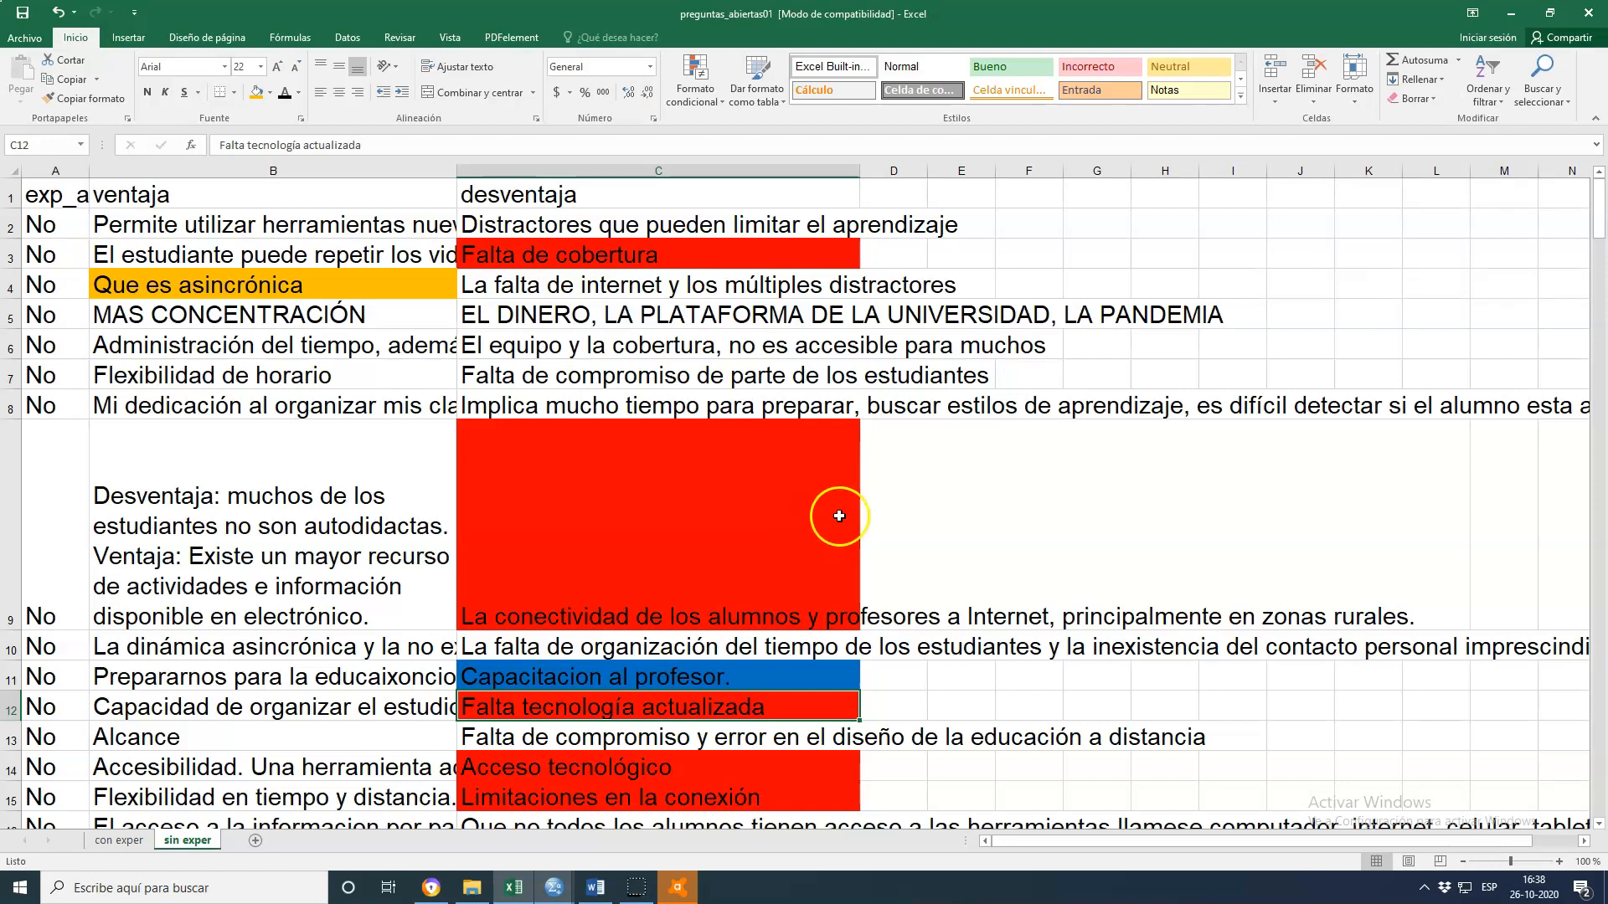
click(628, 261)
scroll(980, 456, down, 3)
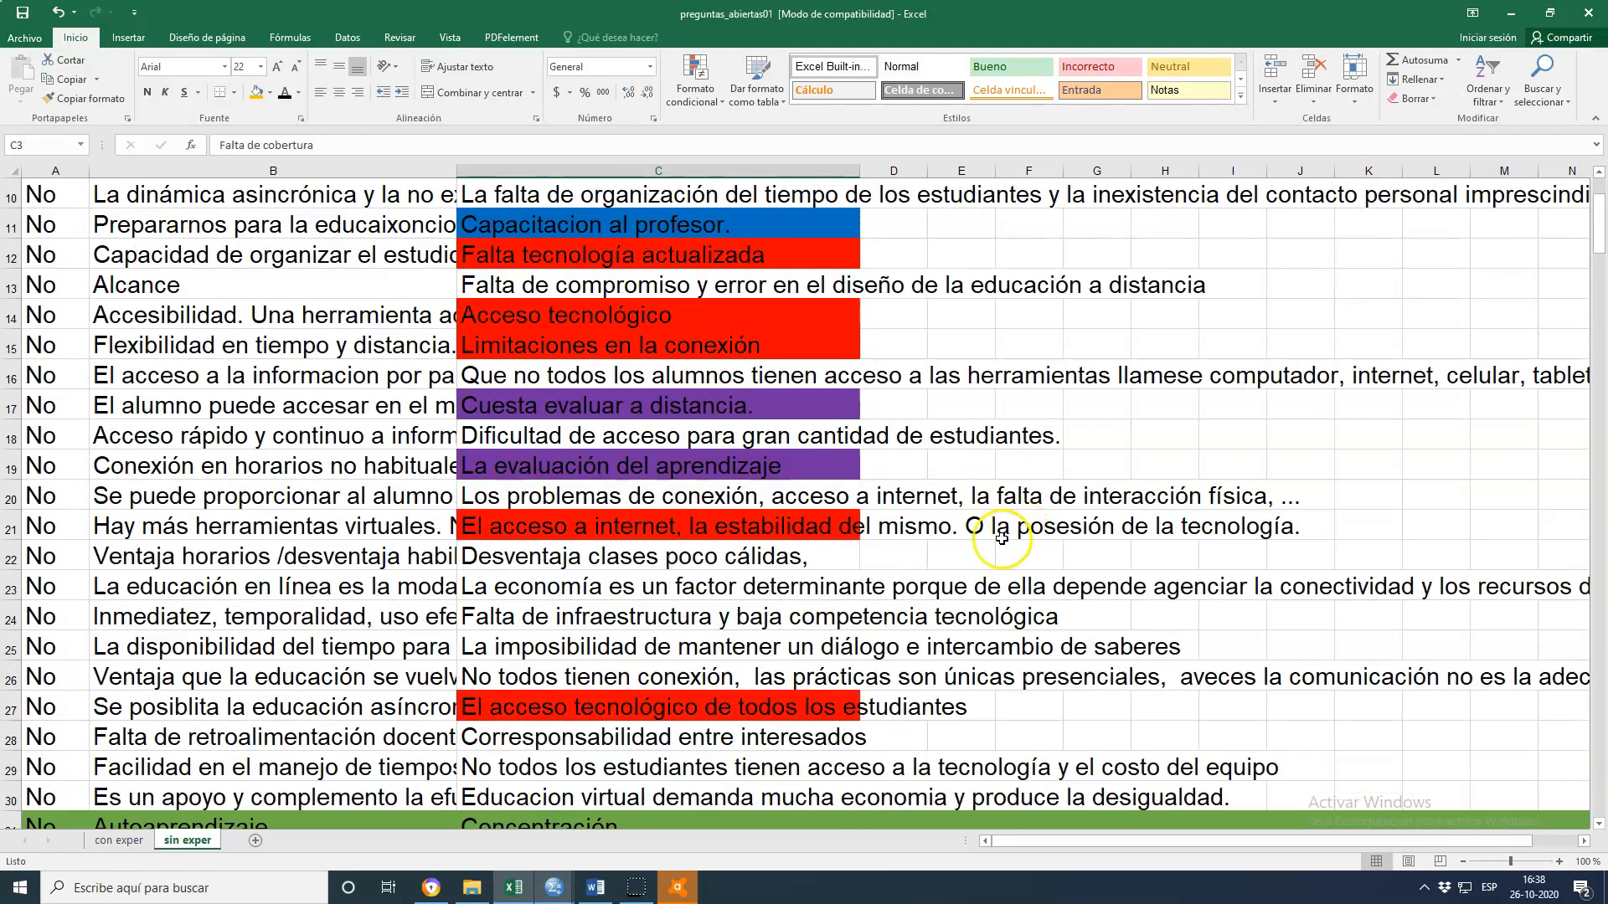
click(765, 536)
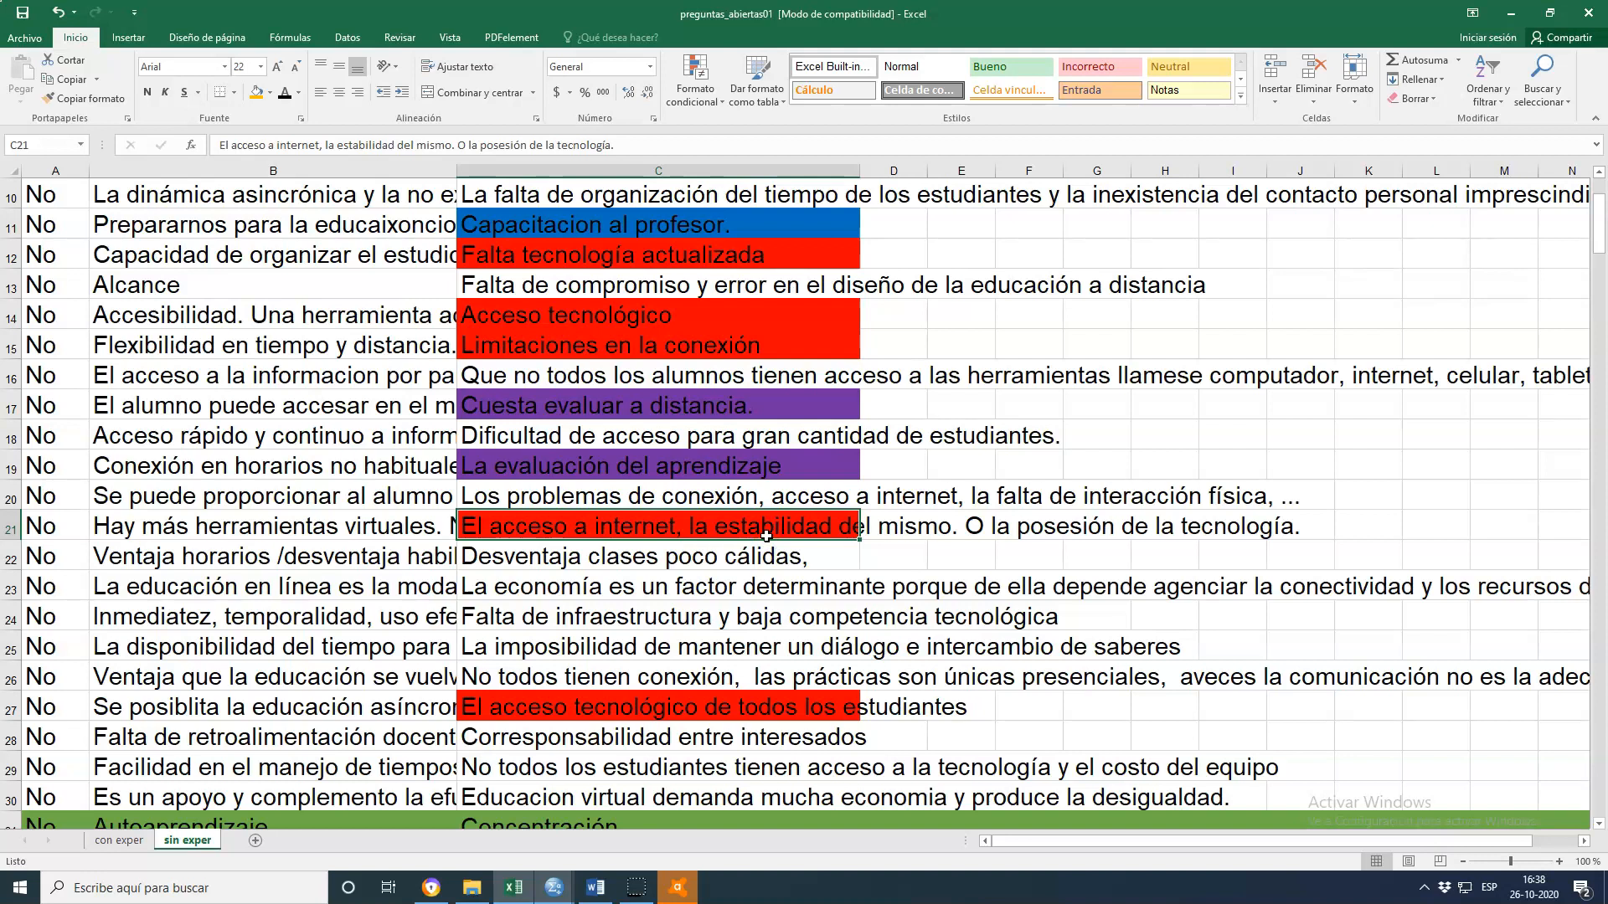
scroll(806, 596, down, 2)
scroll(805, 596, up, 2)
scroll(806, 599, down, 2)
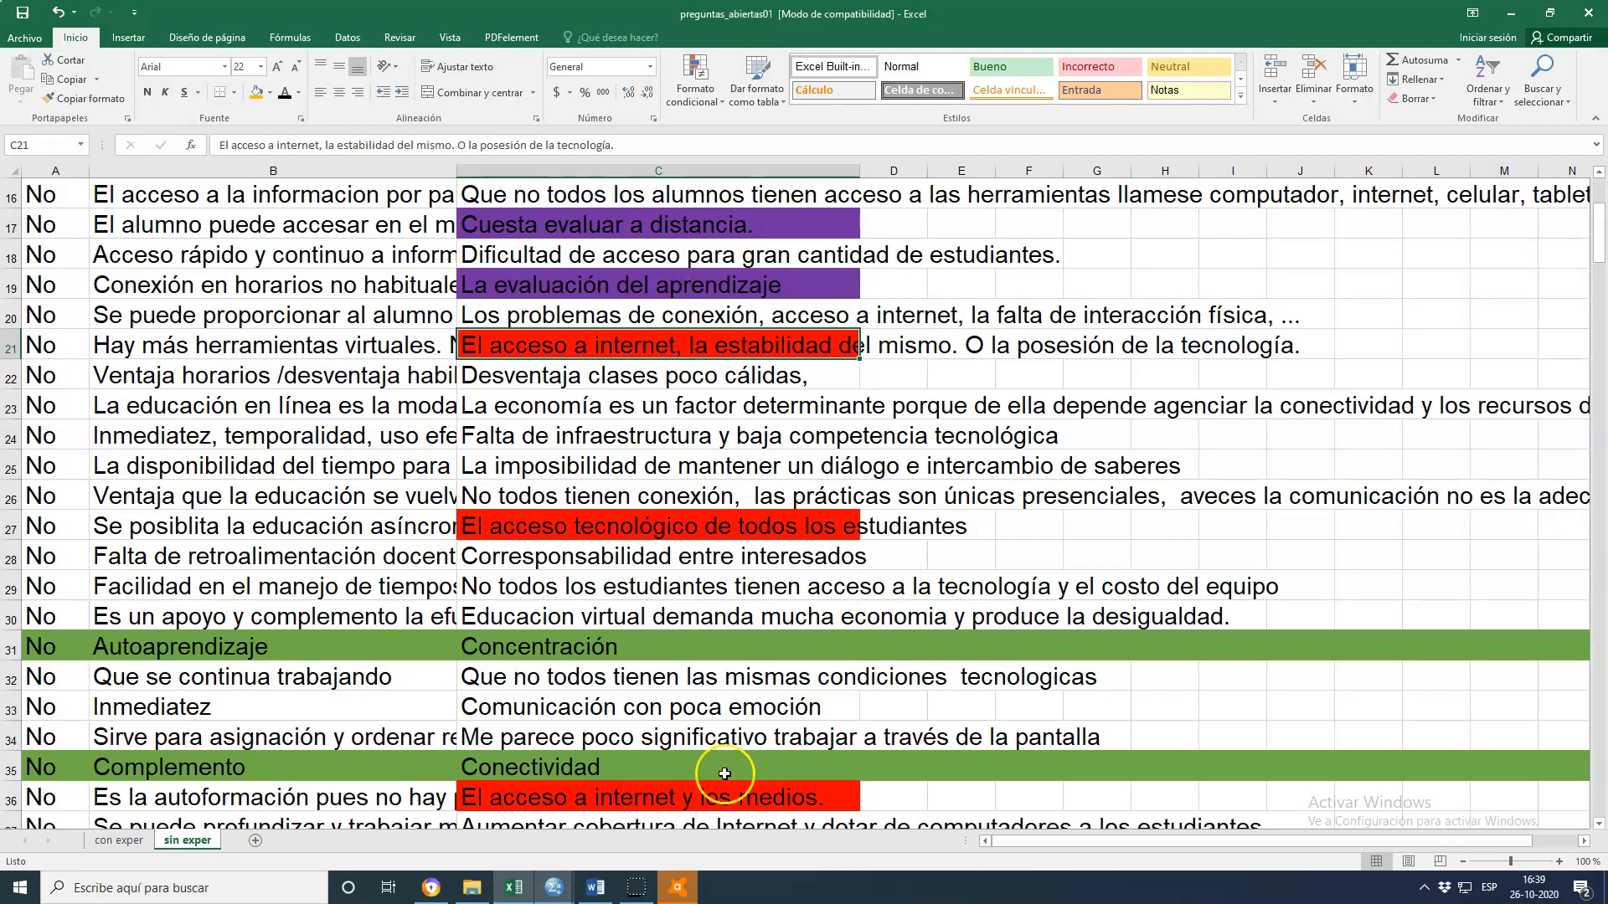
mouse_move(552, 888)
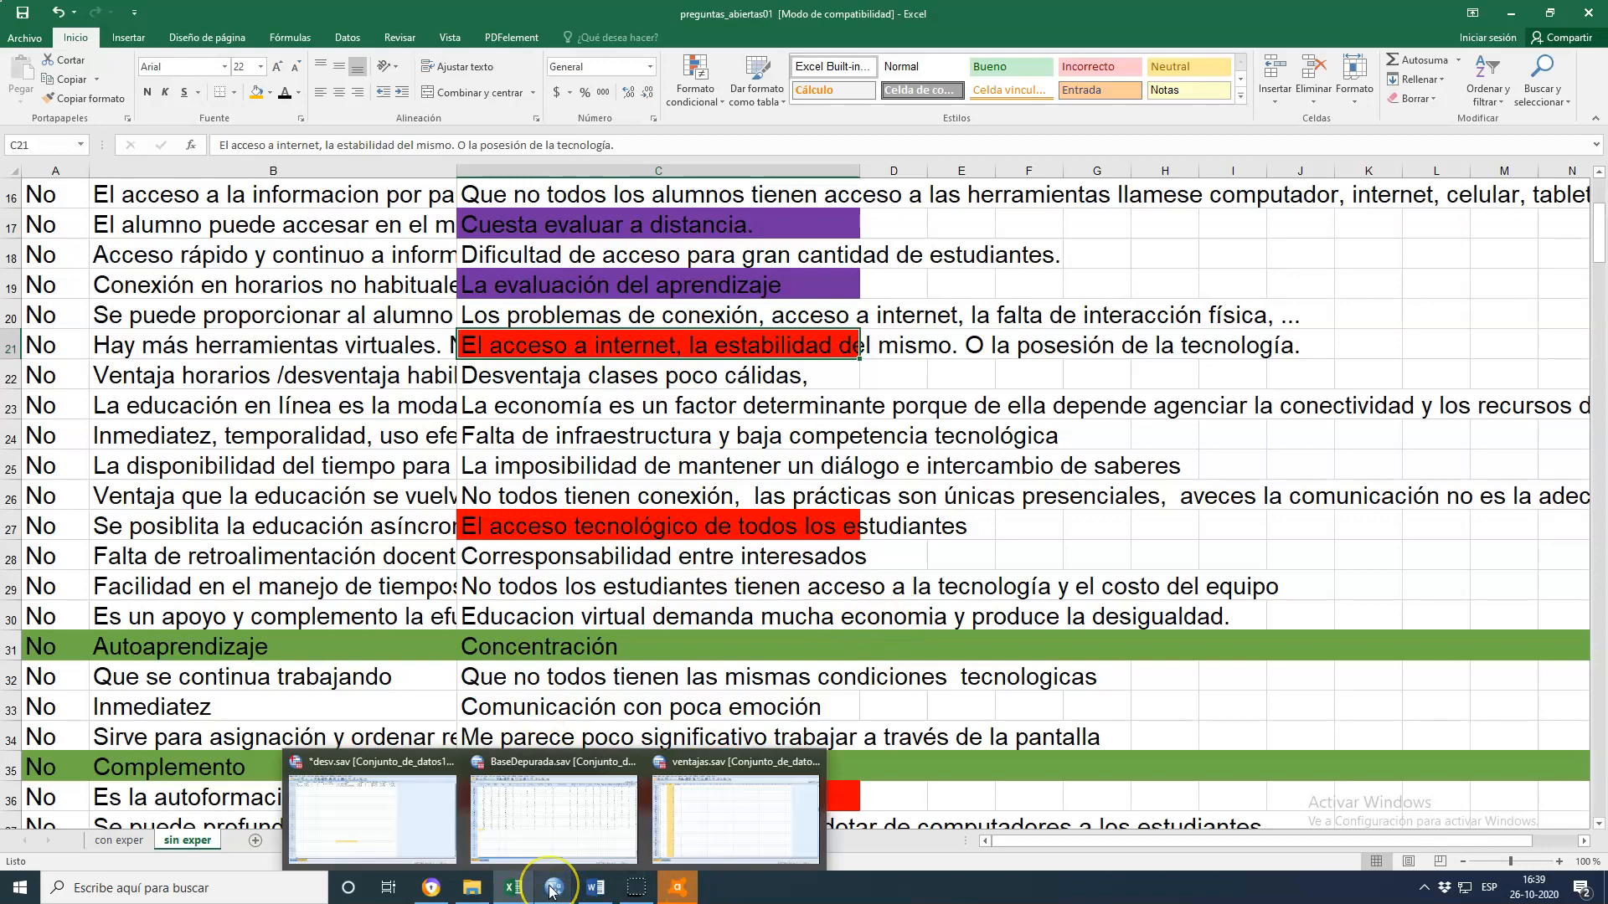
mouse_move(573, 829)
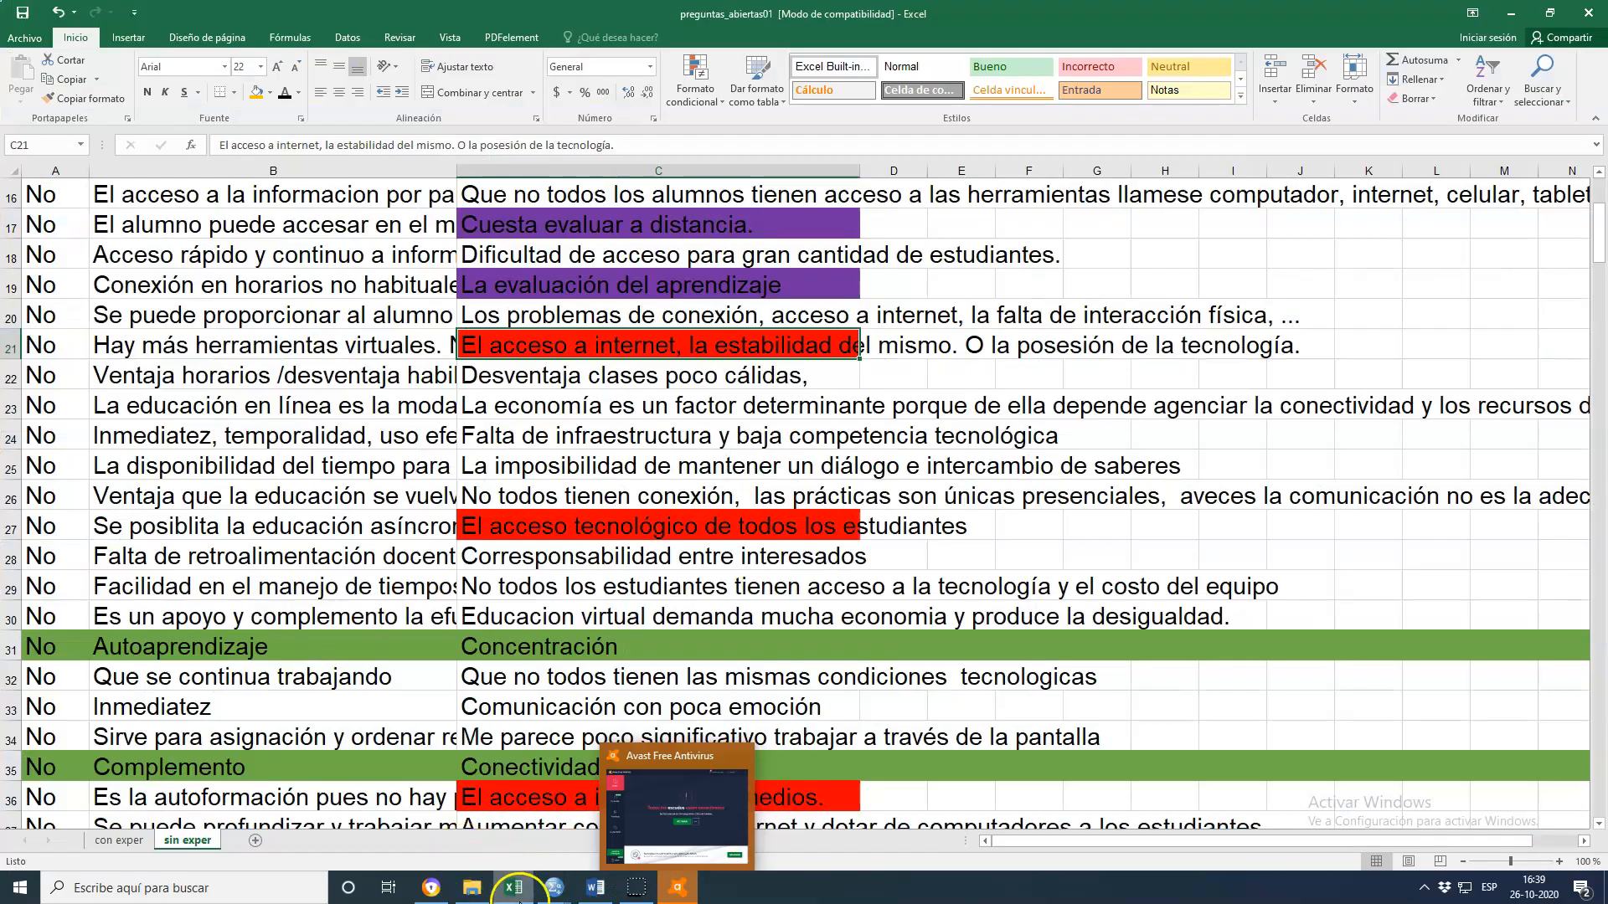
Scroll around and inspect the red, blue and purple disadvantage cells near the top of column C in the 'sin exper' sheet
click(694, 649)
scroll(829, 674, down, 3)
scroll(818, 678, up, 6)
scroll(817, 677, up, 1)
scroll(814, 678, down, 1)
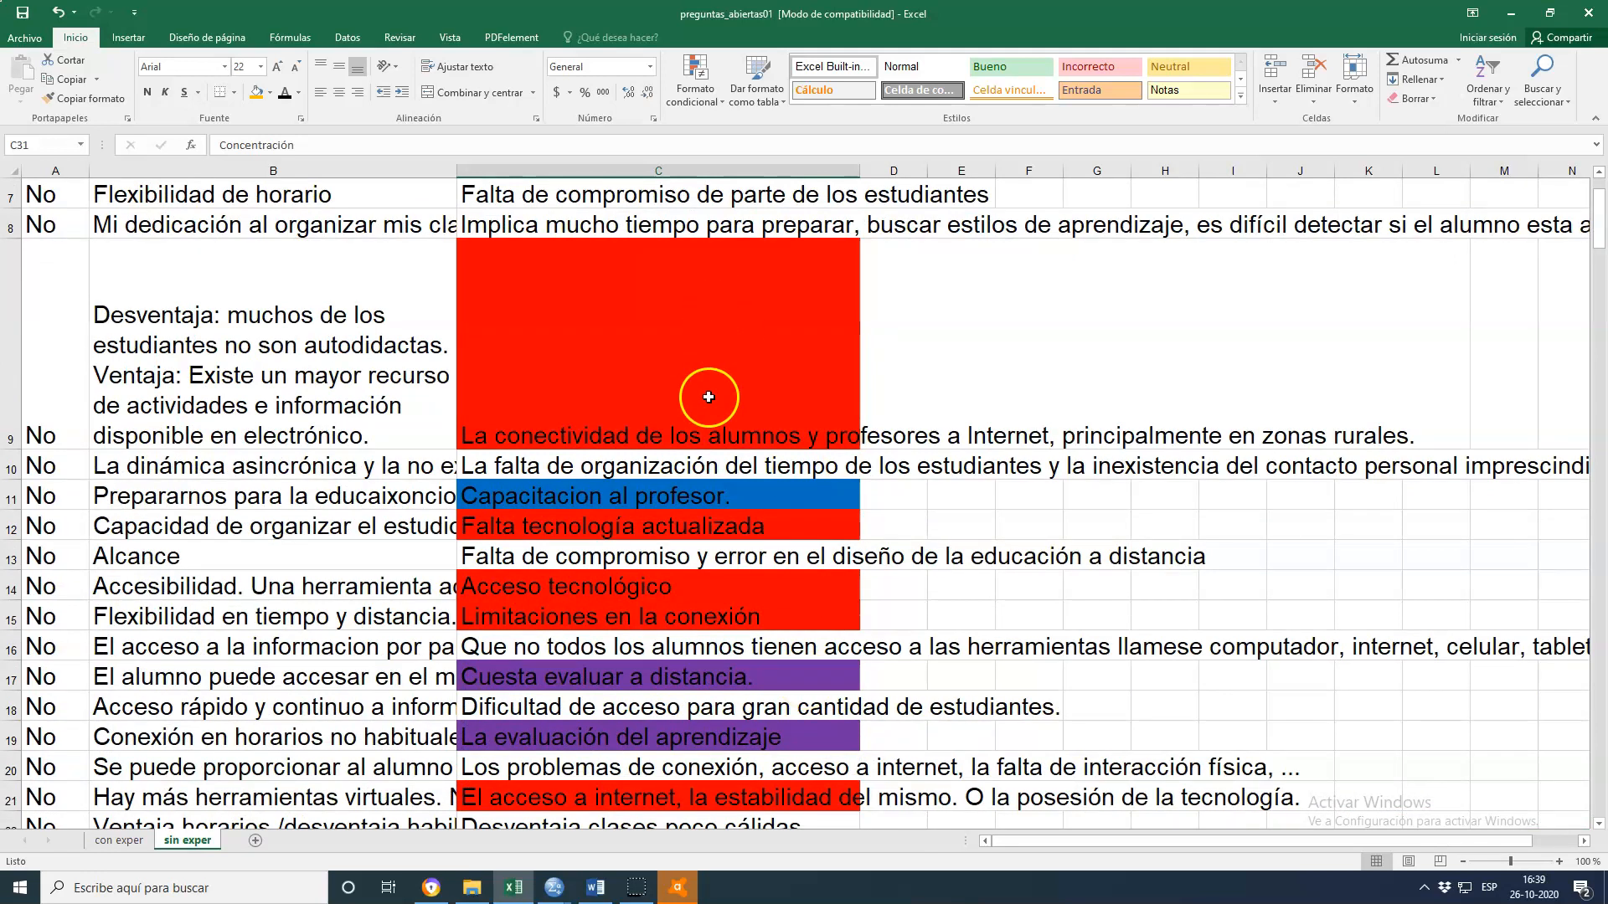
click(724, 496)
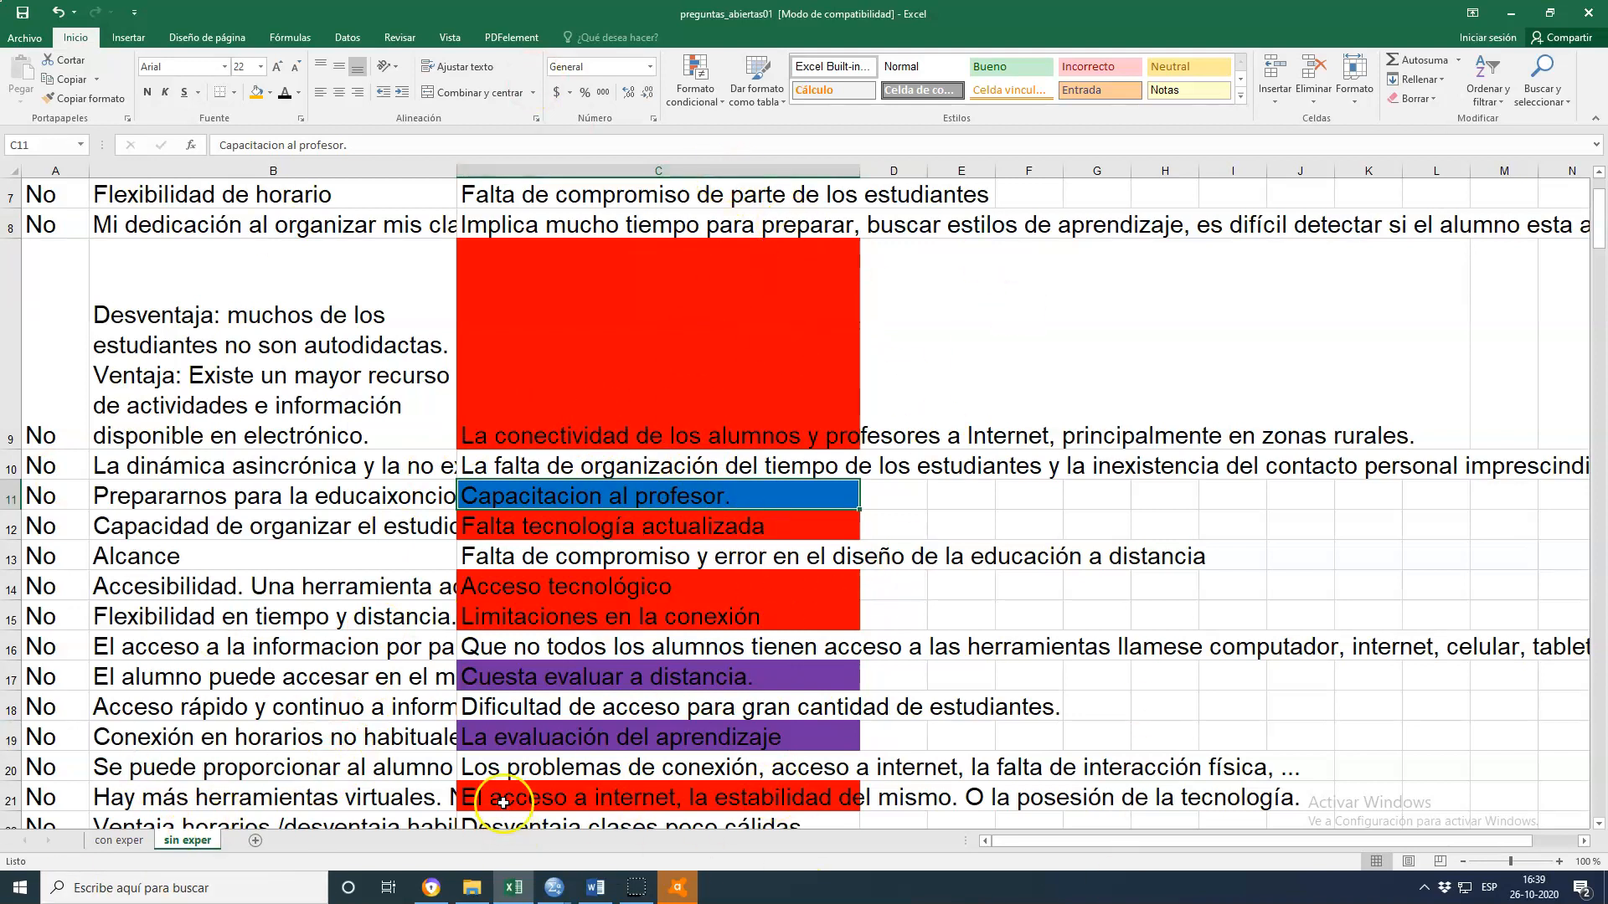
Switch to the 'con exper' sheet and inspect the colour-highlighted advantage and disadvantage responses in columns B and C
click(138, 845)
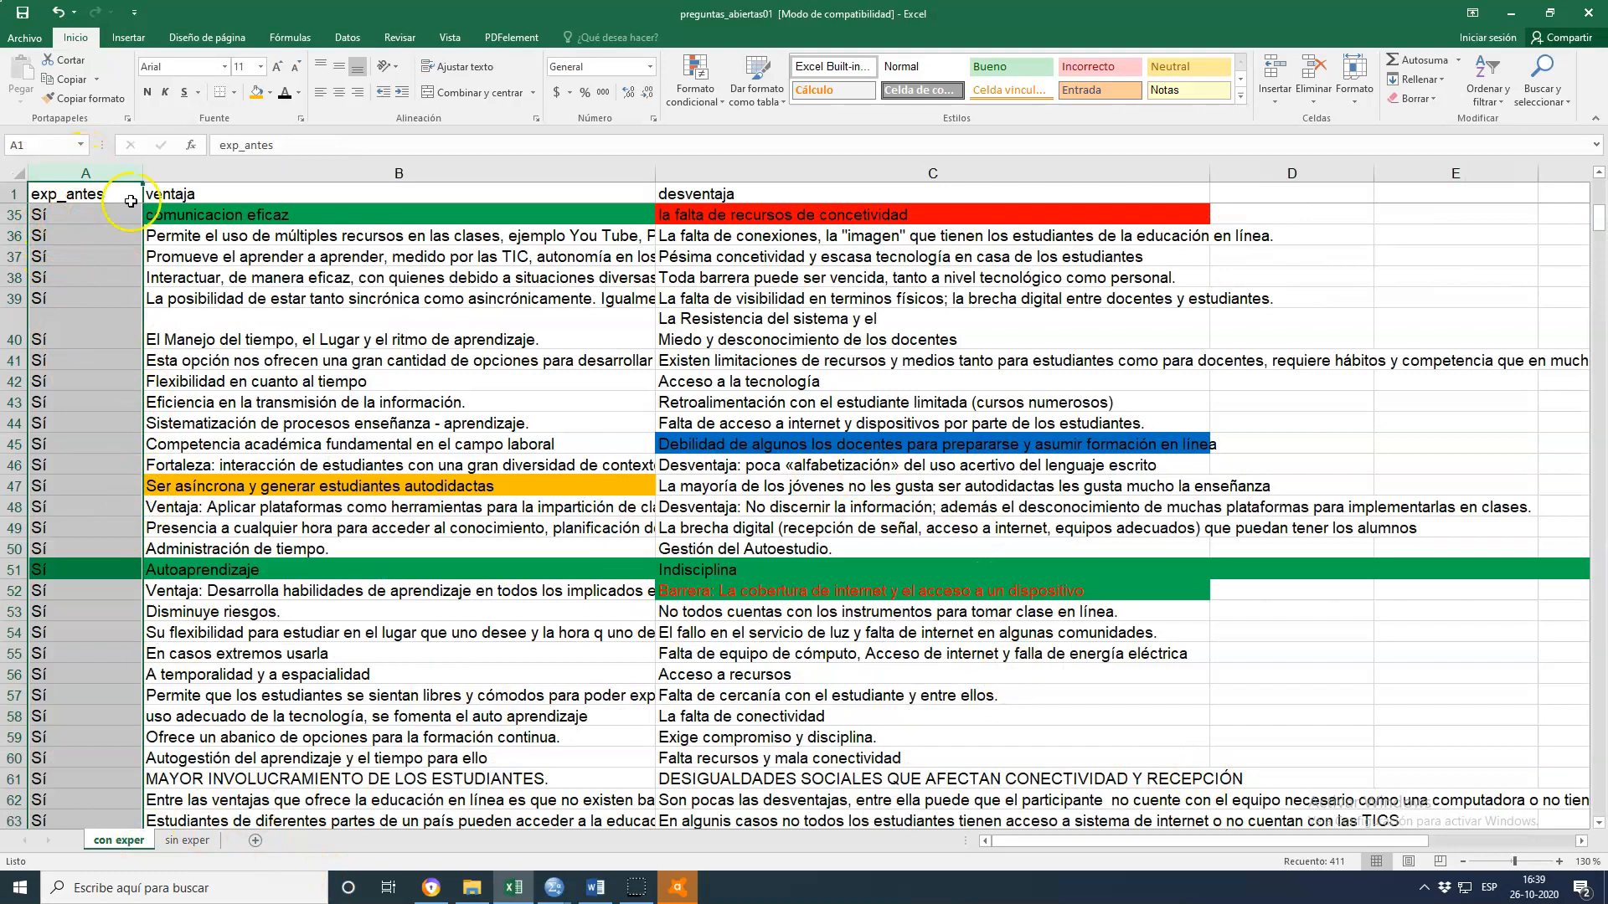
click(757, 211)
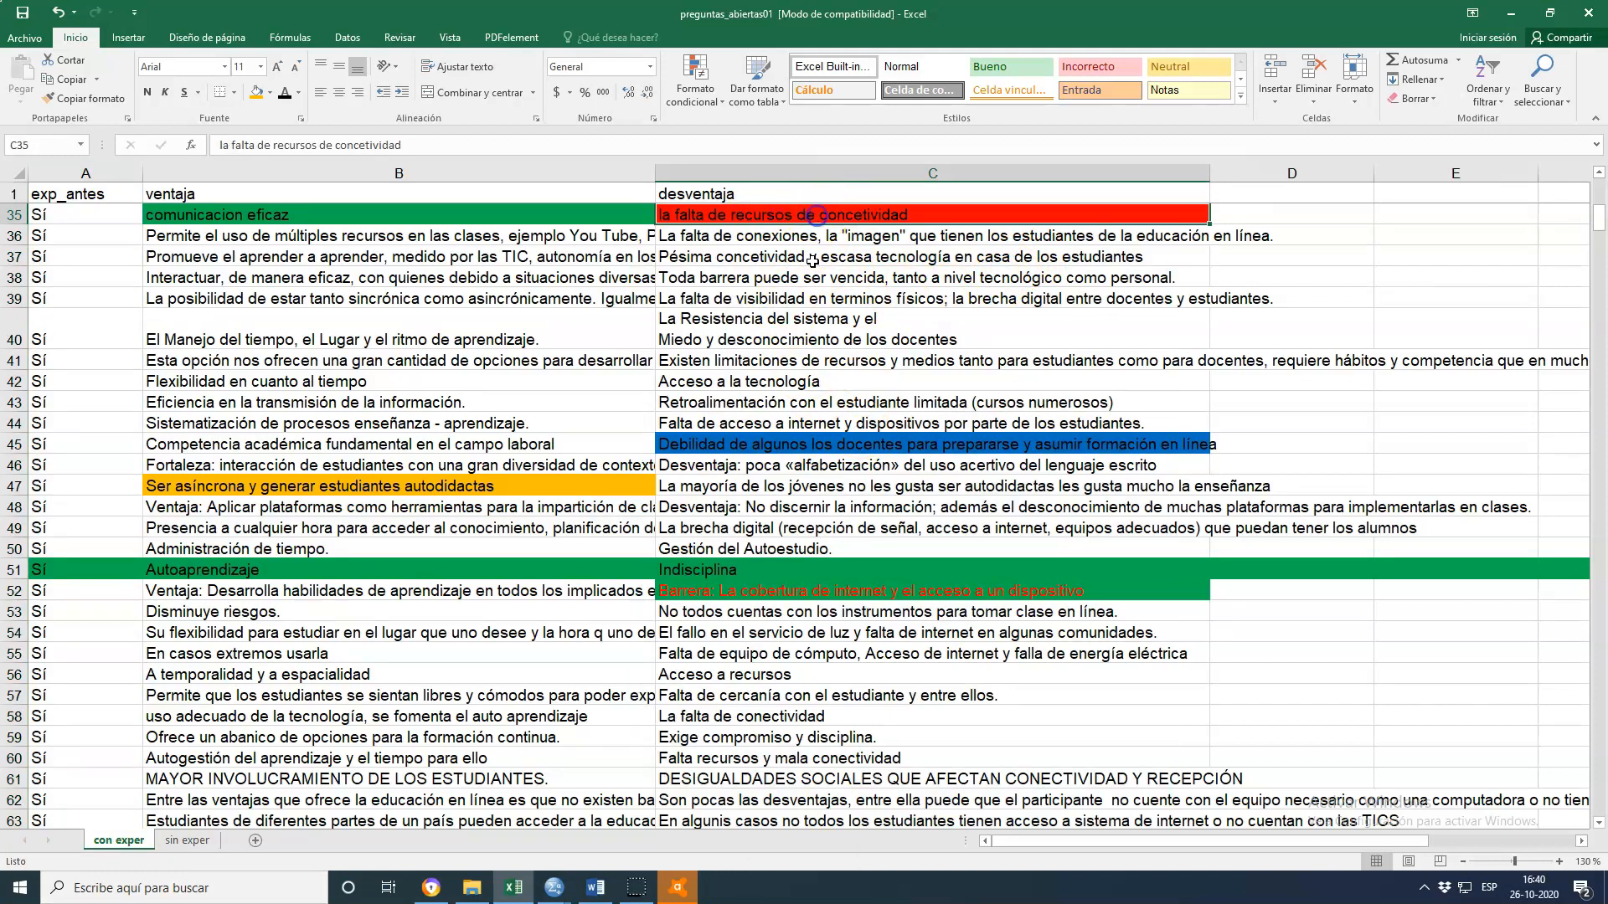
click(824, 445)
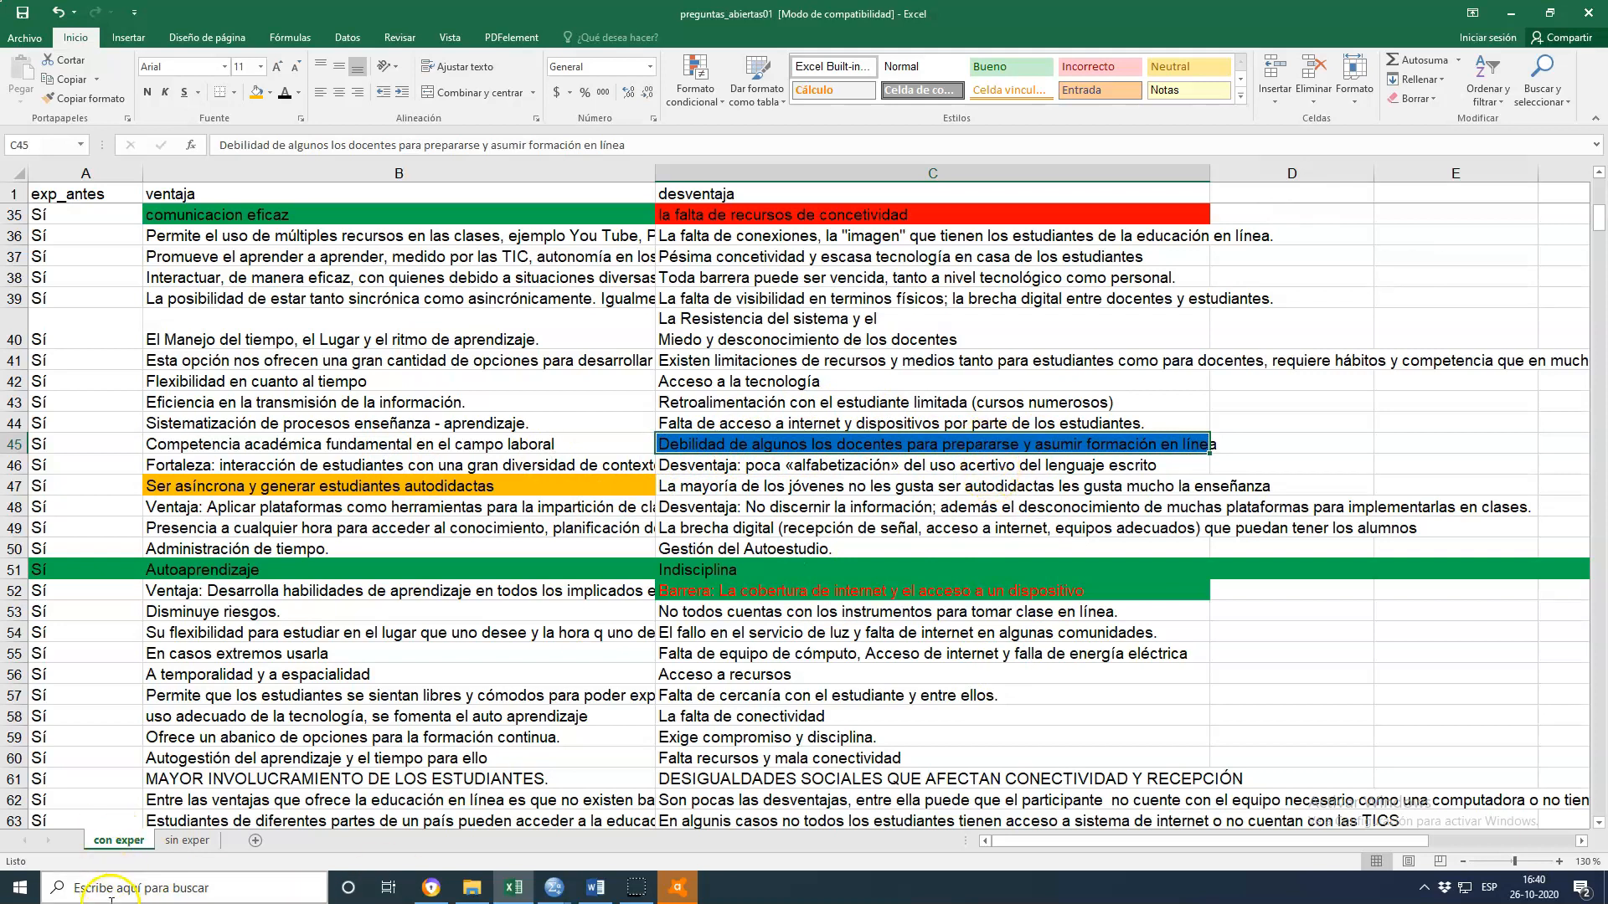
click(318, 485)
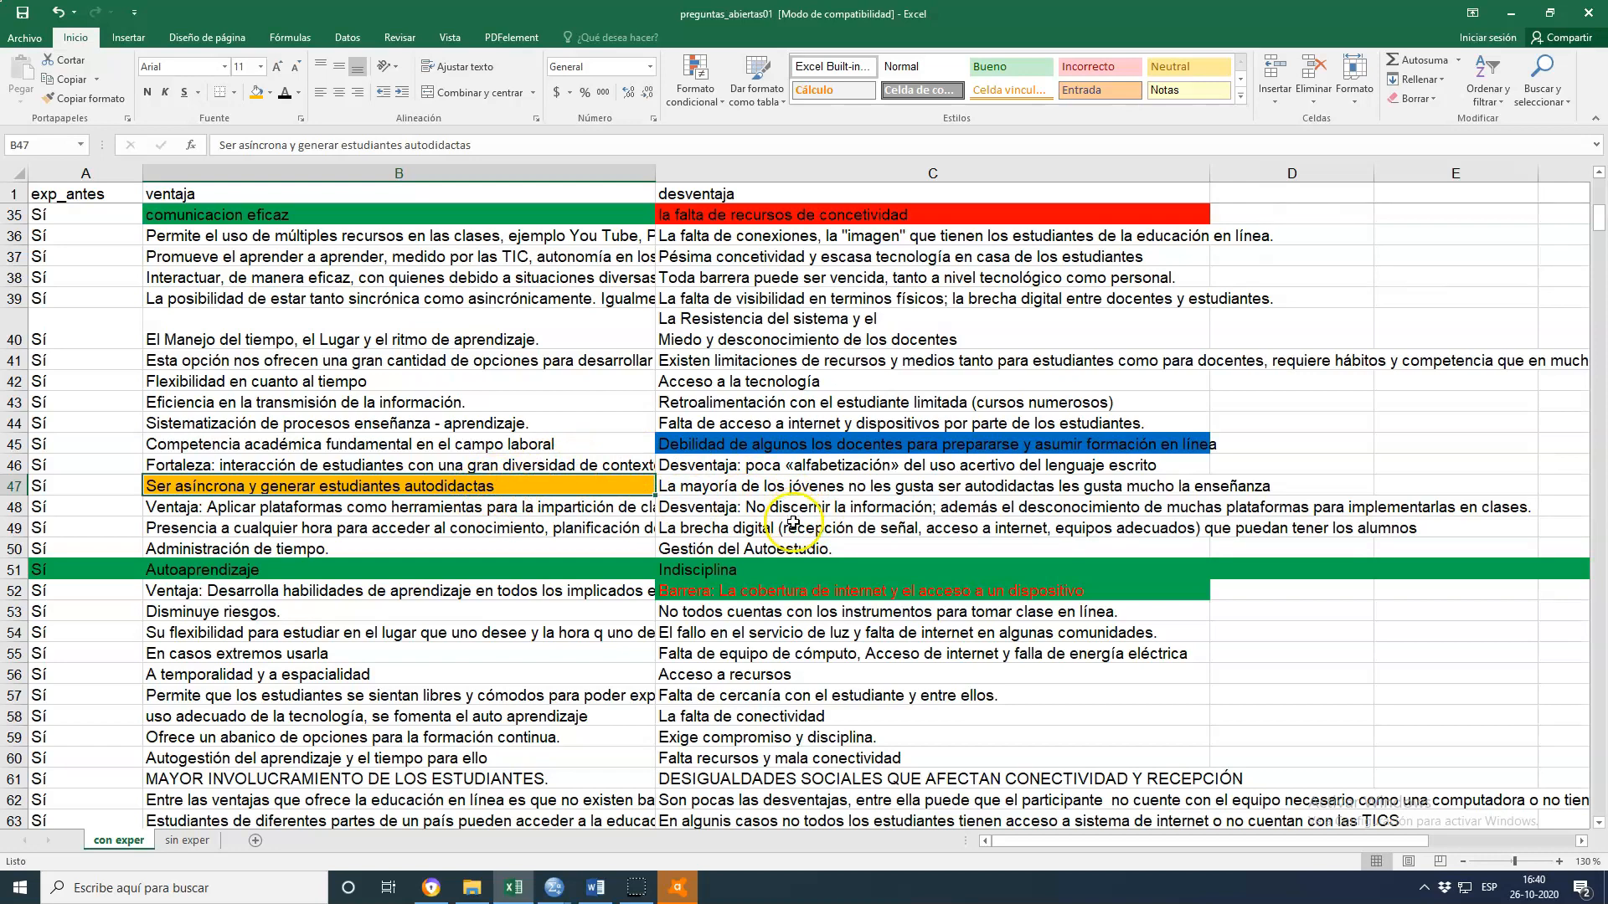
scroll(525, 563, down, 2)
scroll(525, 563, up, 9)
scroll(527, 588, down, 2)
scroll(528, 589, up, 6)
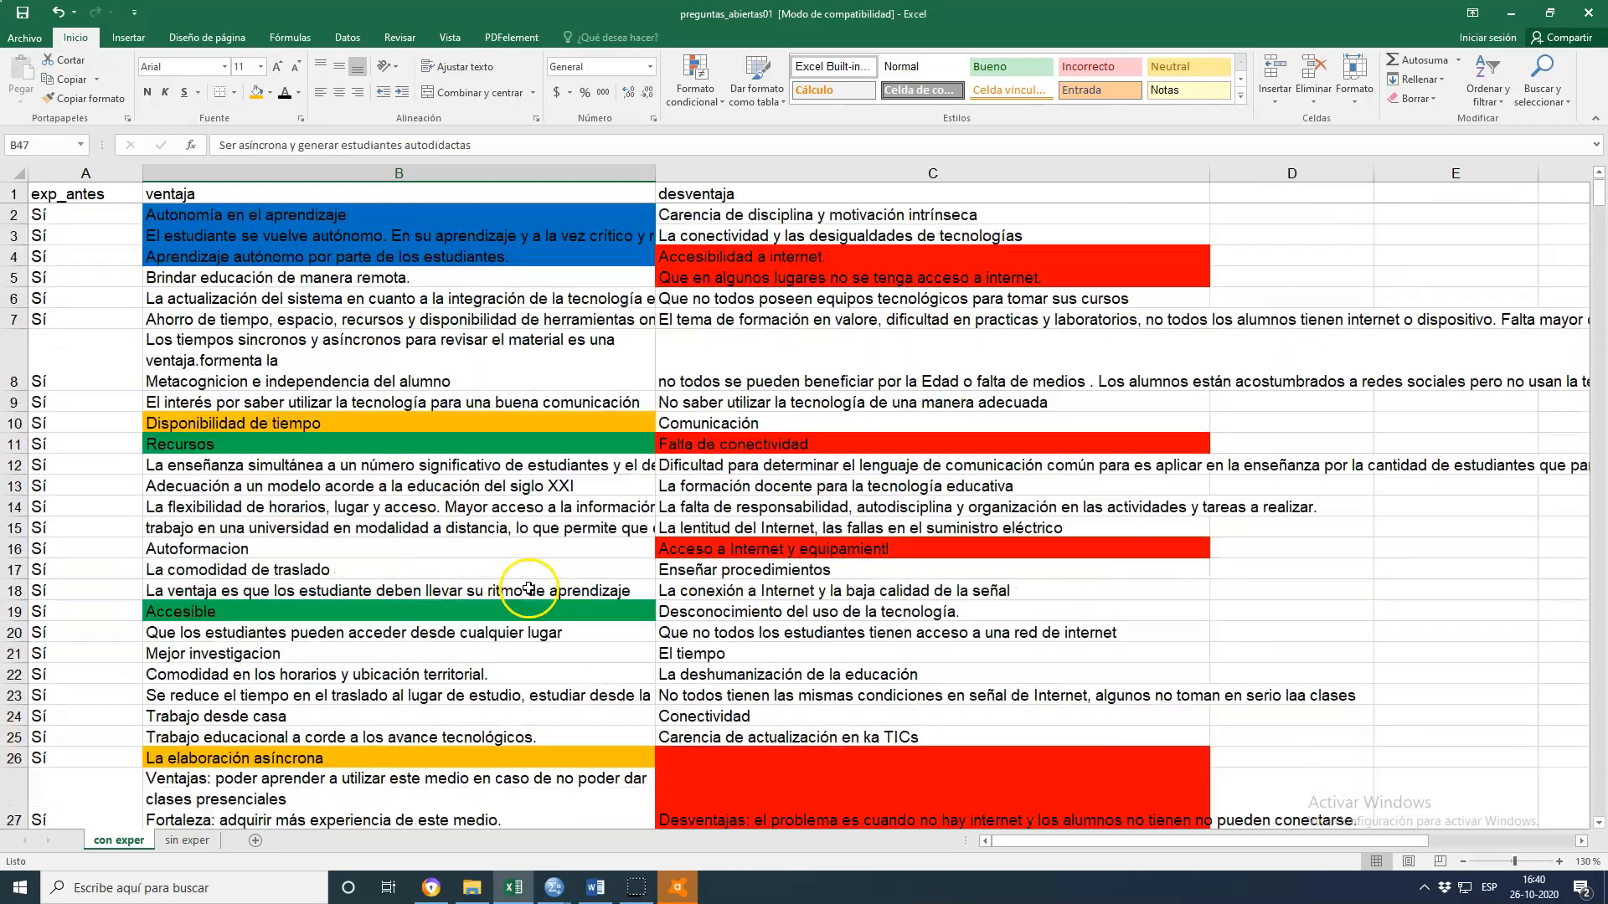
click(310, 427)
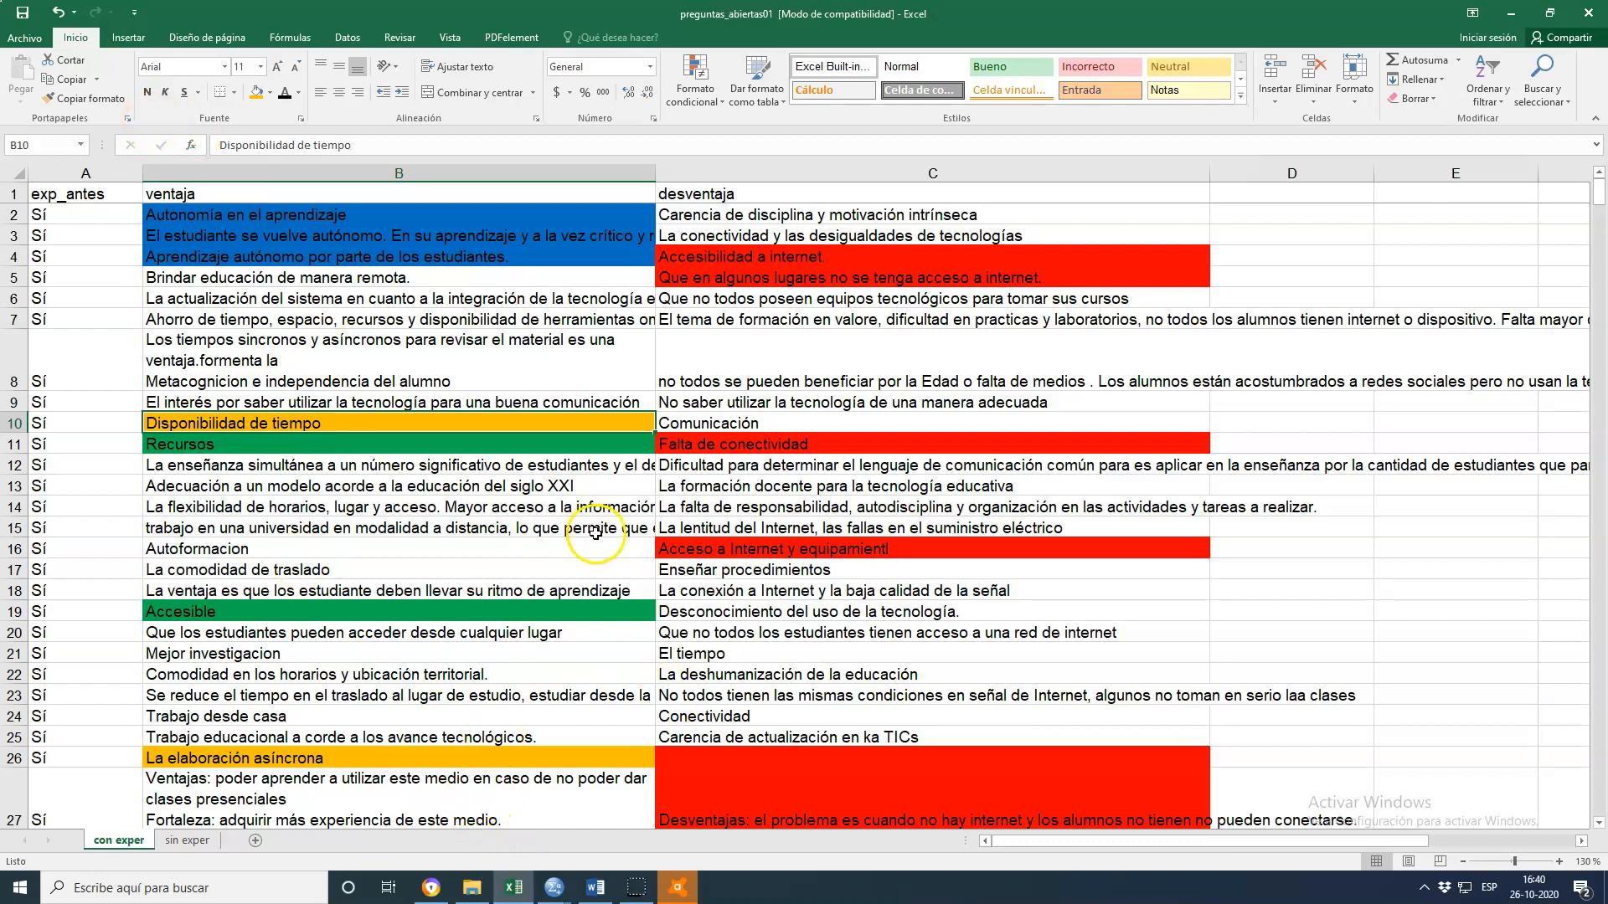
scroll(692, 638, down, 1)
scroll(925, 611, down, 4)
scroll(942, 649, up, 5)
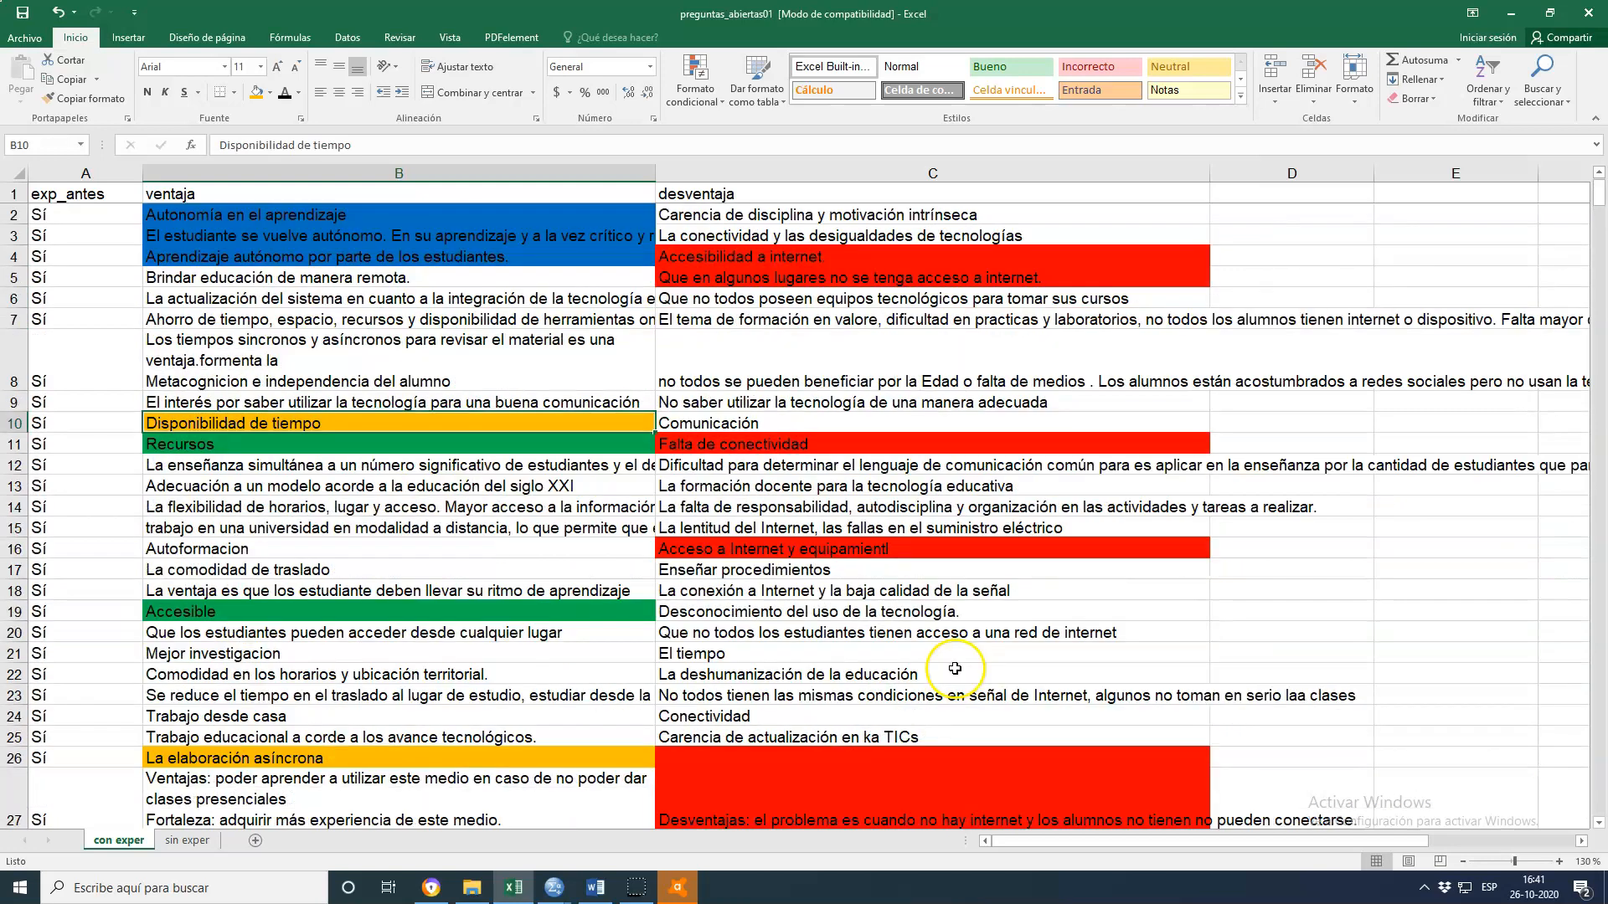
scroll(955, 670, down, 4)
scroll(888, 619, up, 4)
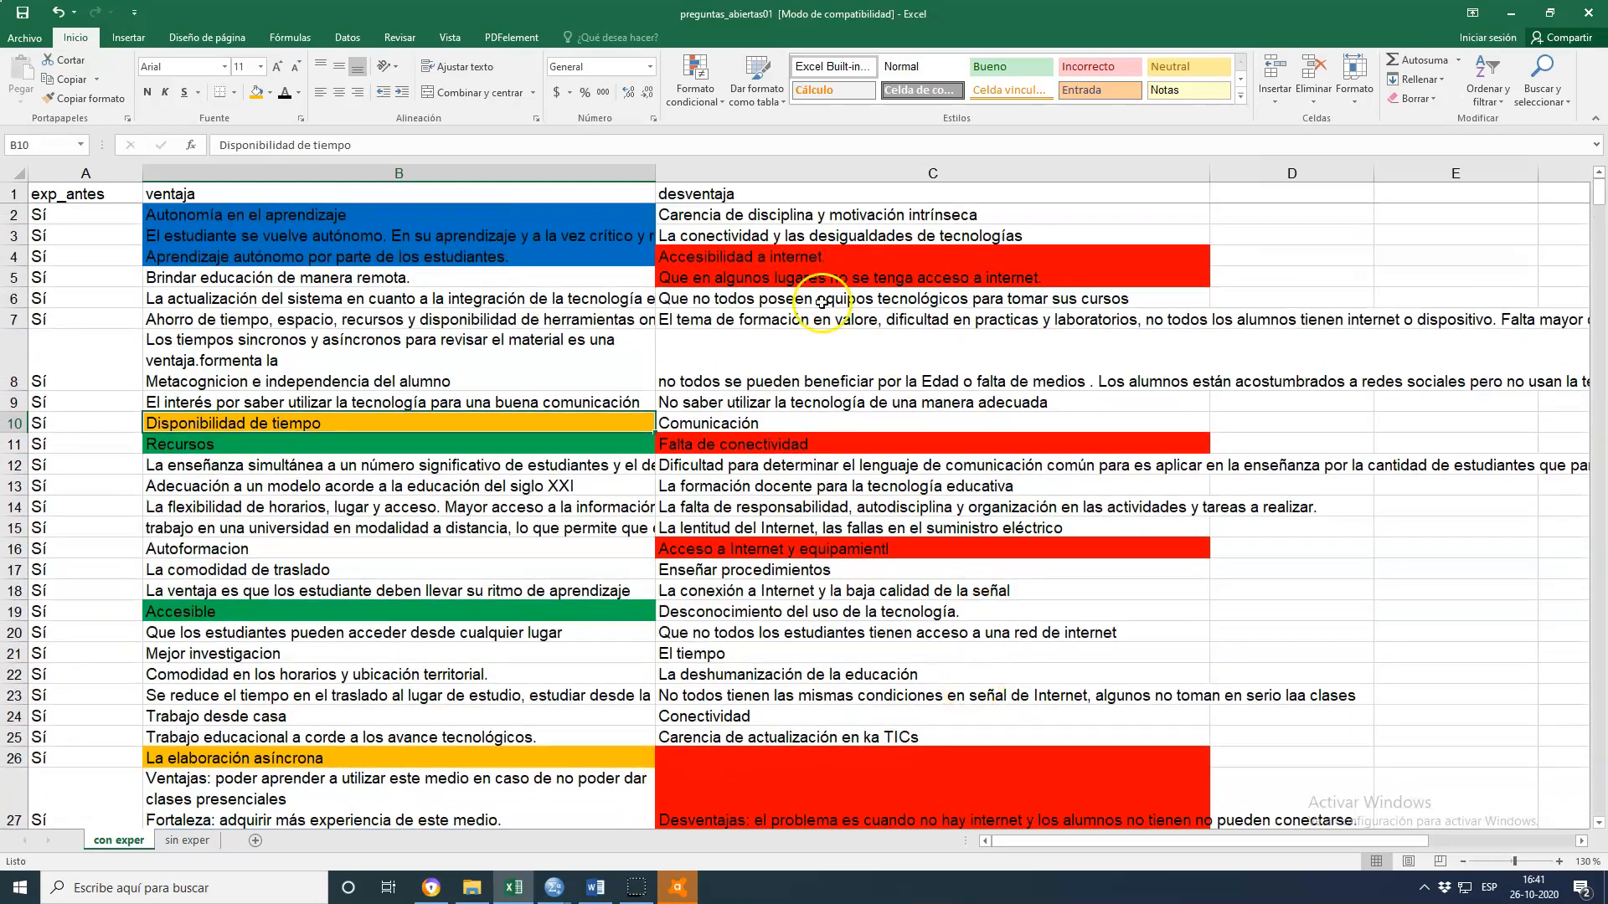
click(808, 268)
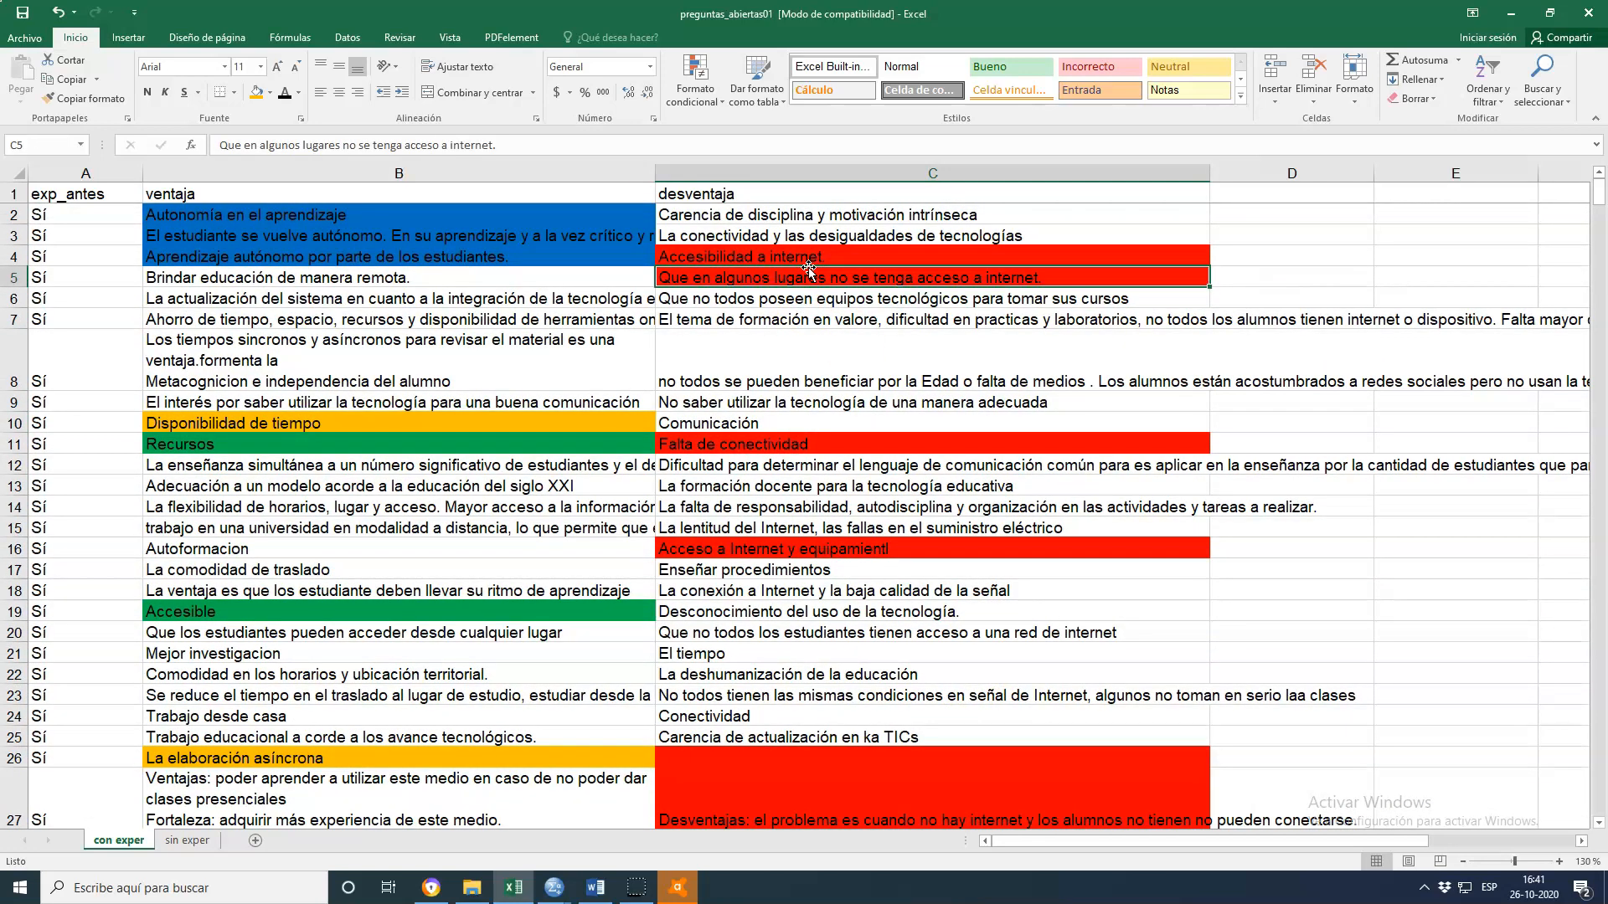
click(808, 258)
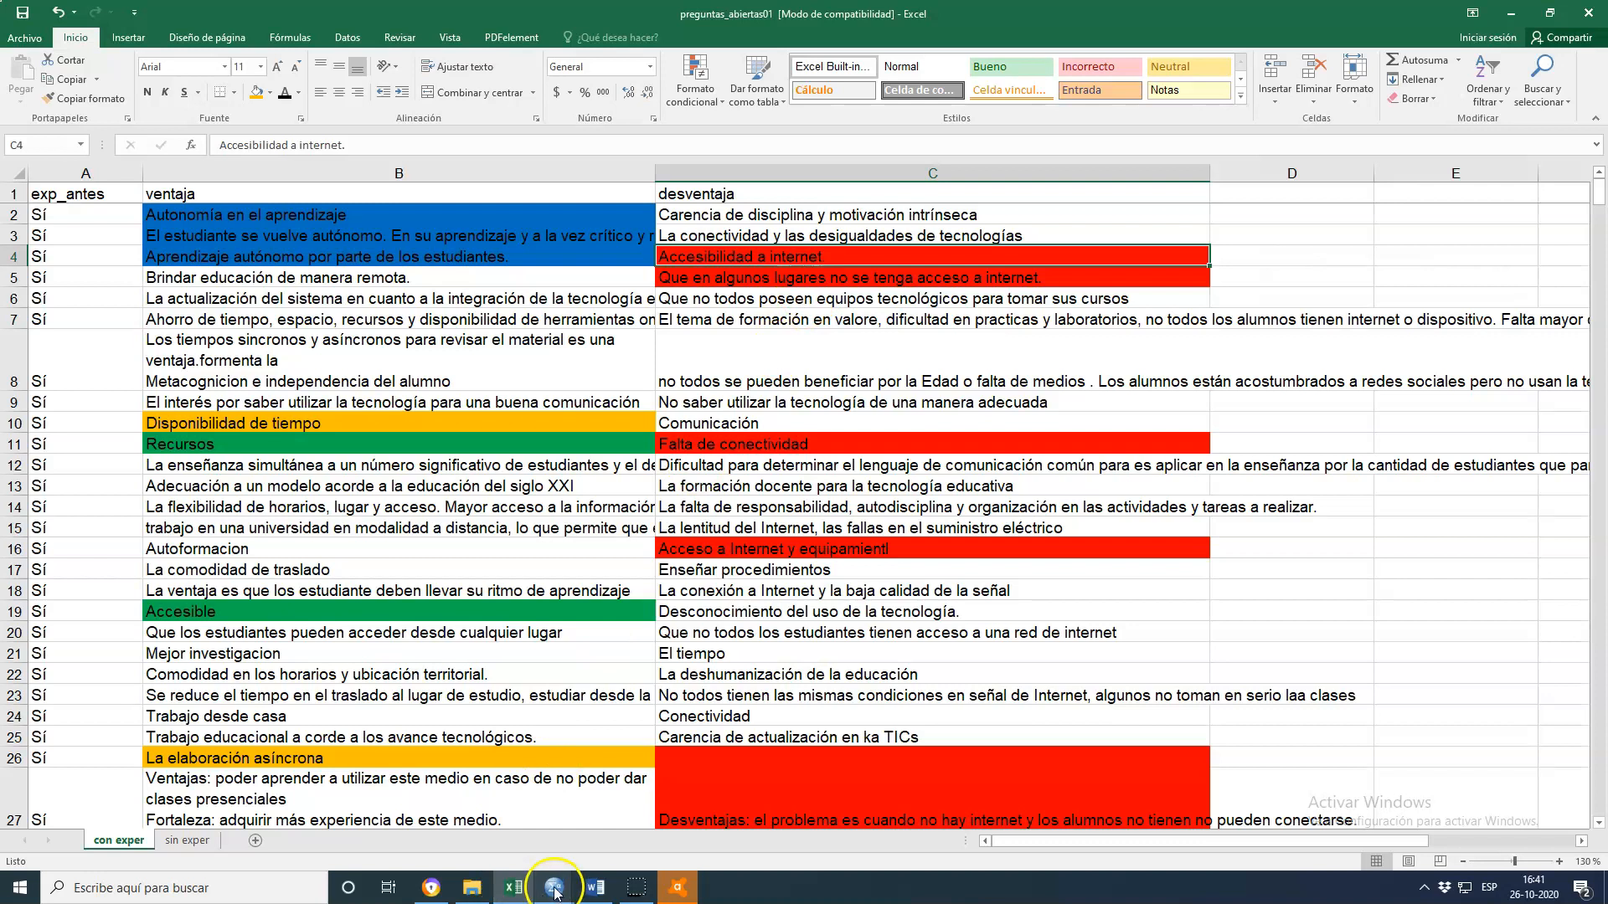
Open the desv.sav data window and inspect its variables and the coded Desventajas values in data view
mouse_move(554, 887)
mouse_move(649, 811)
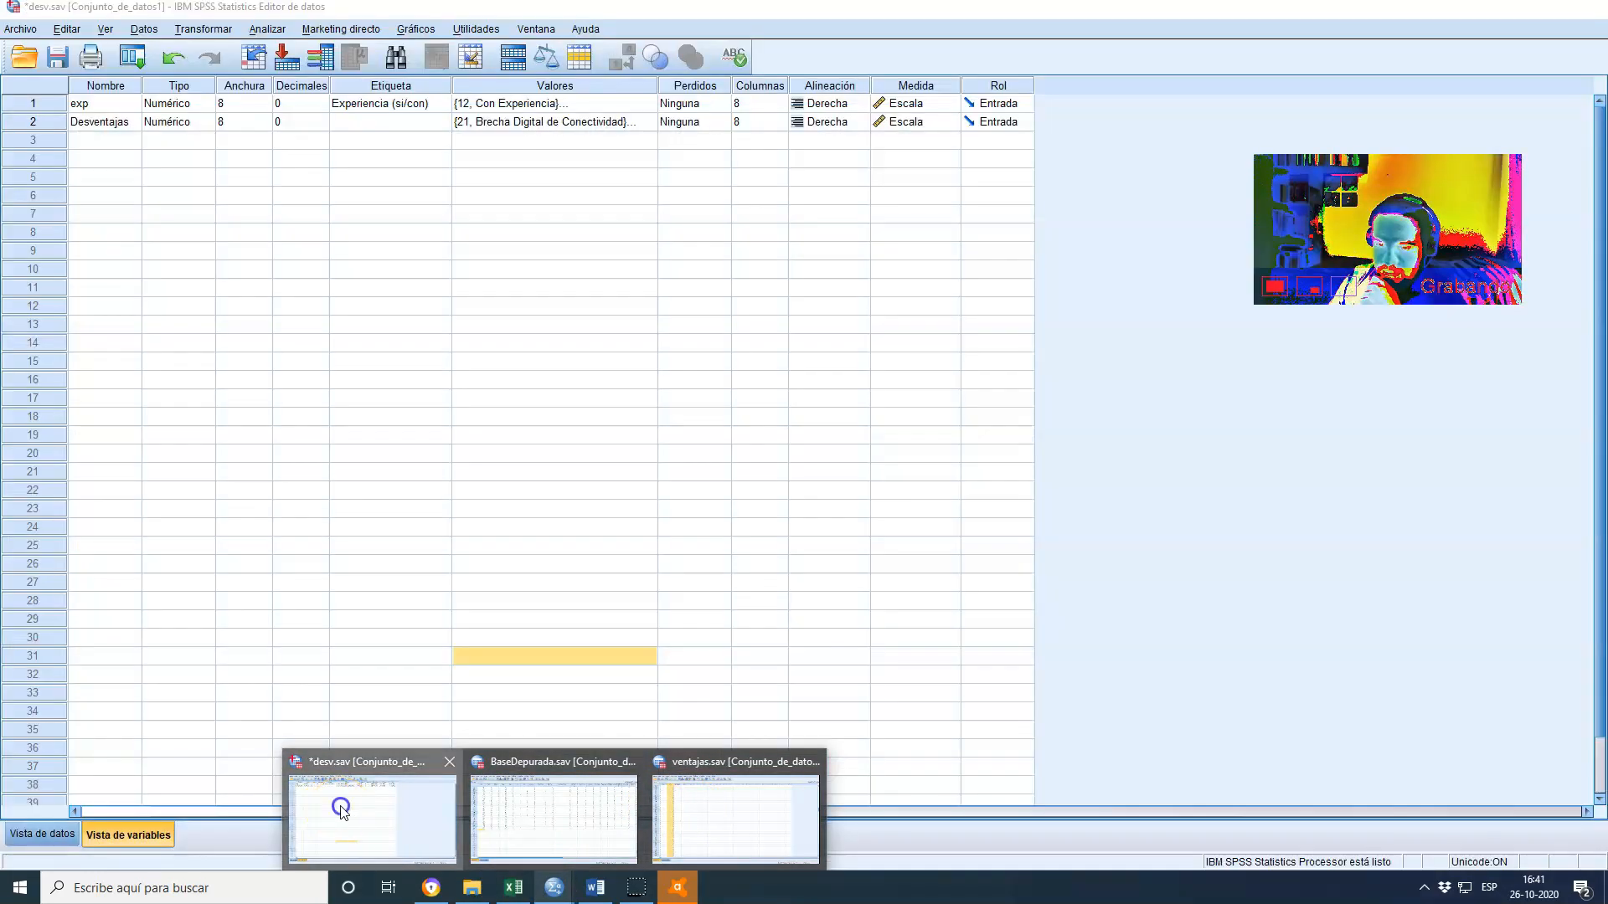
click(341, 810)
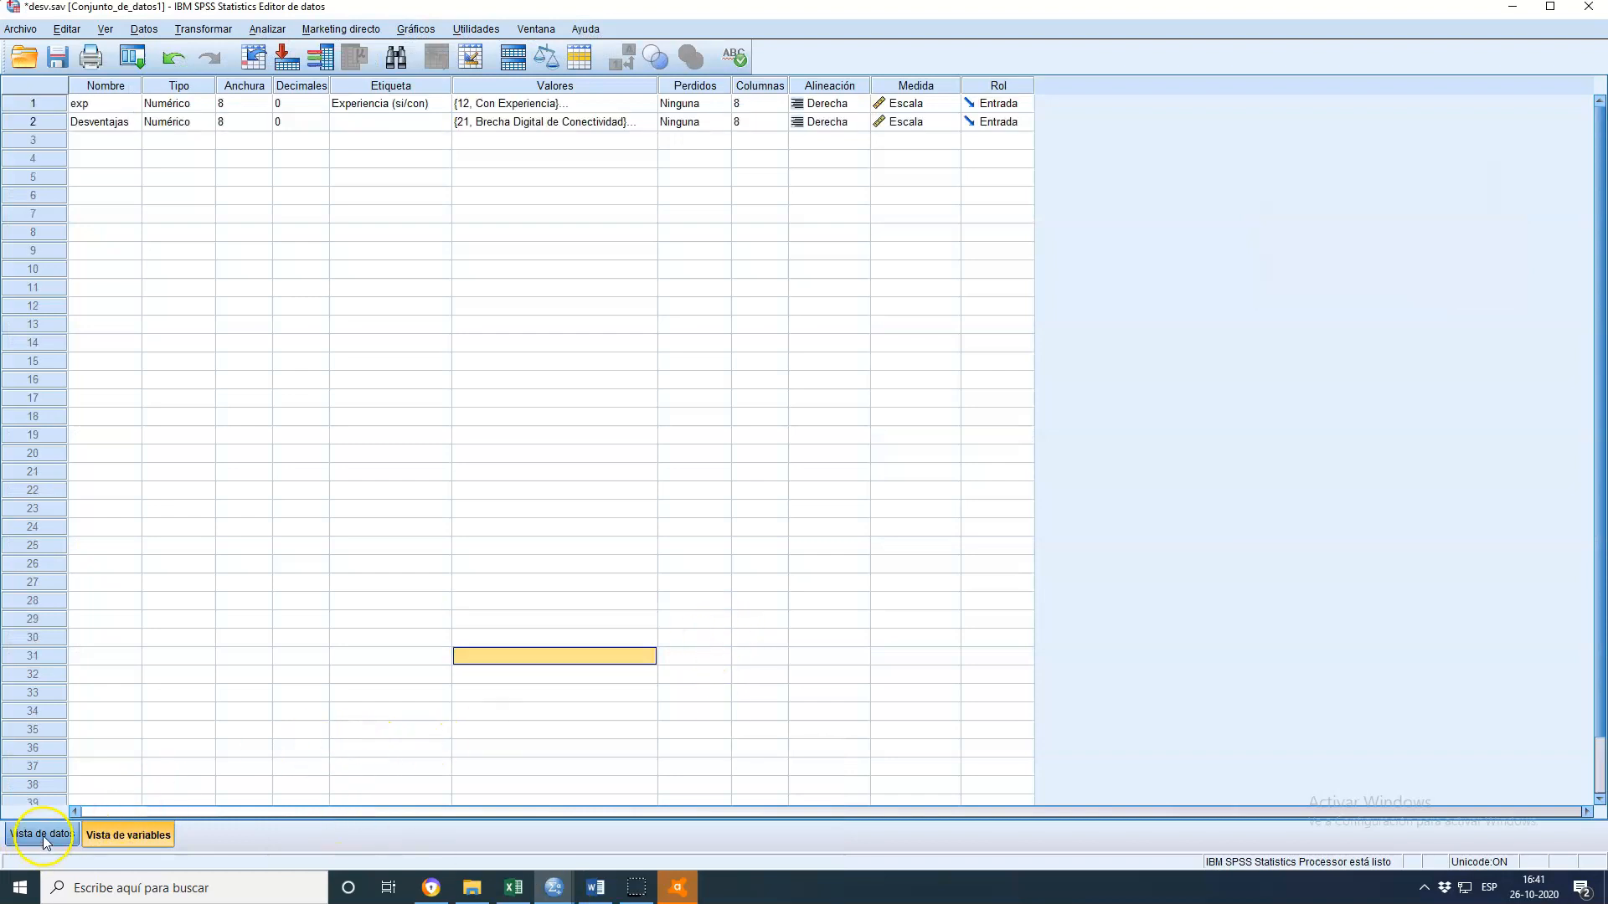
click(100, 108)
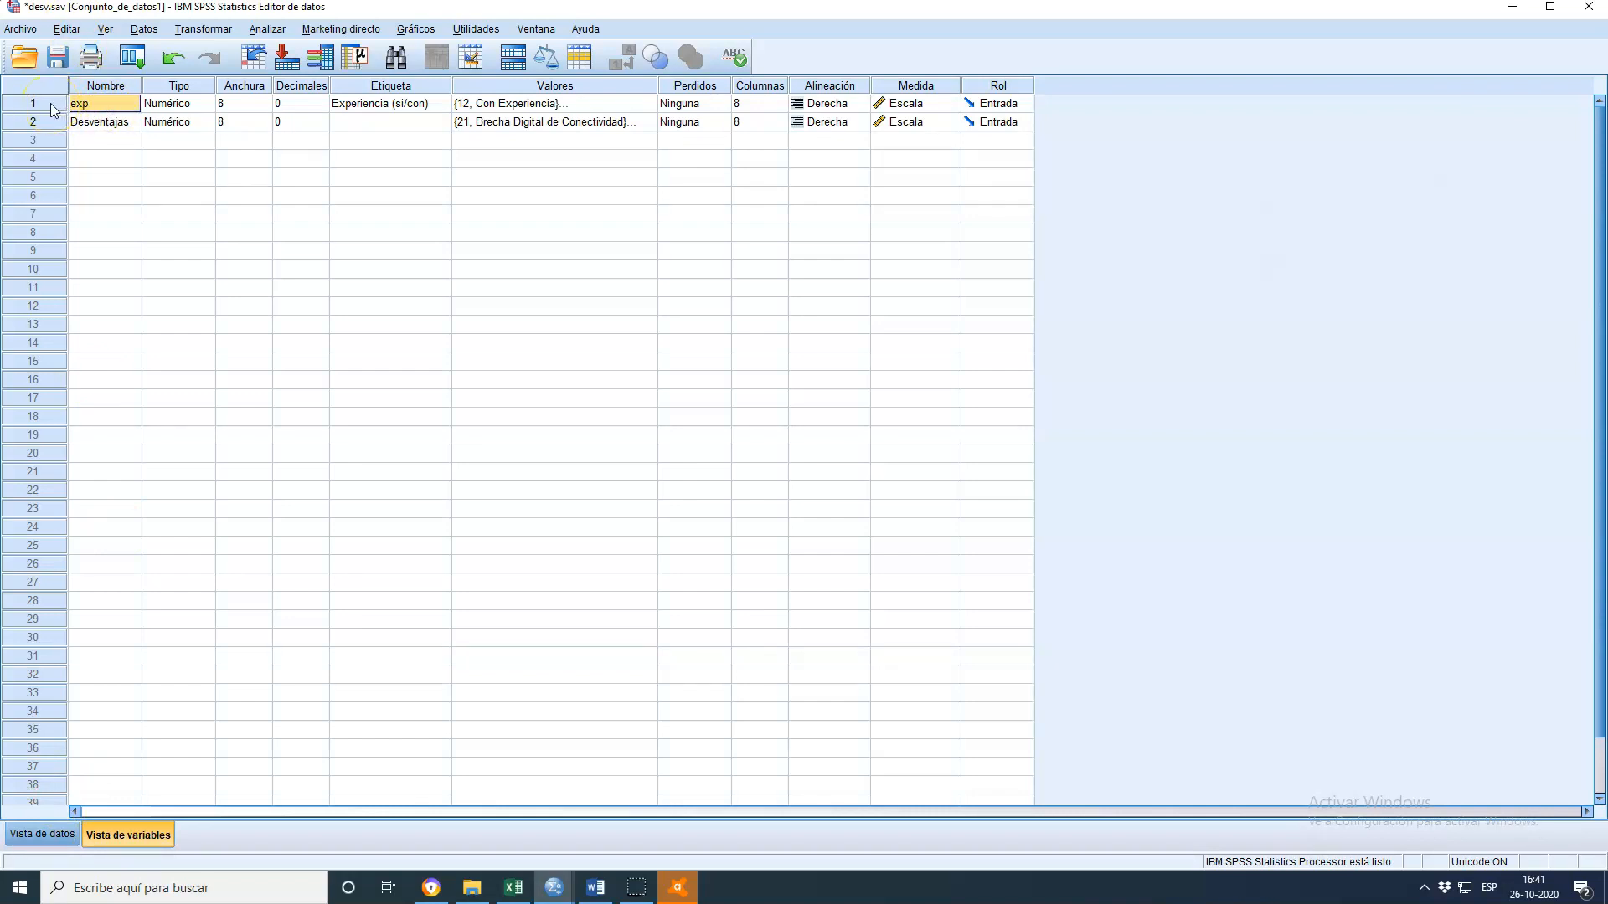
click(37, 841)
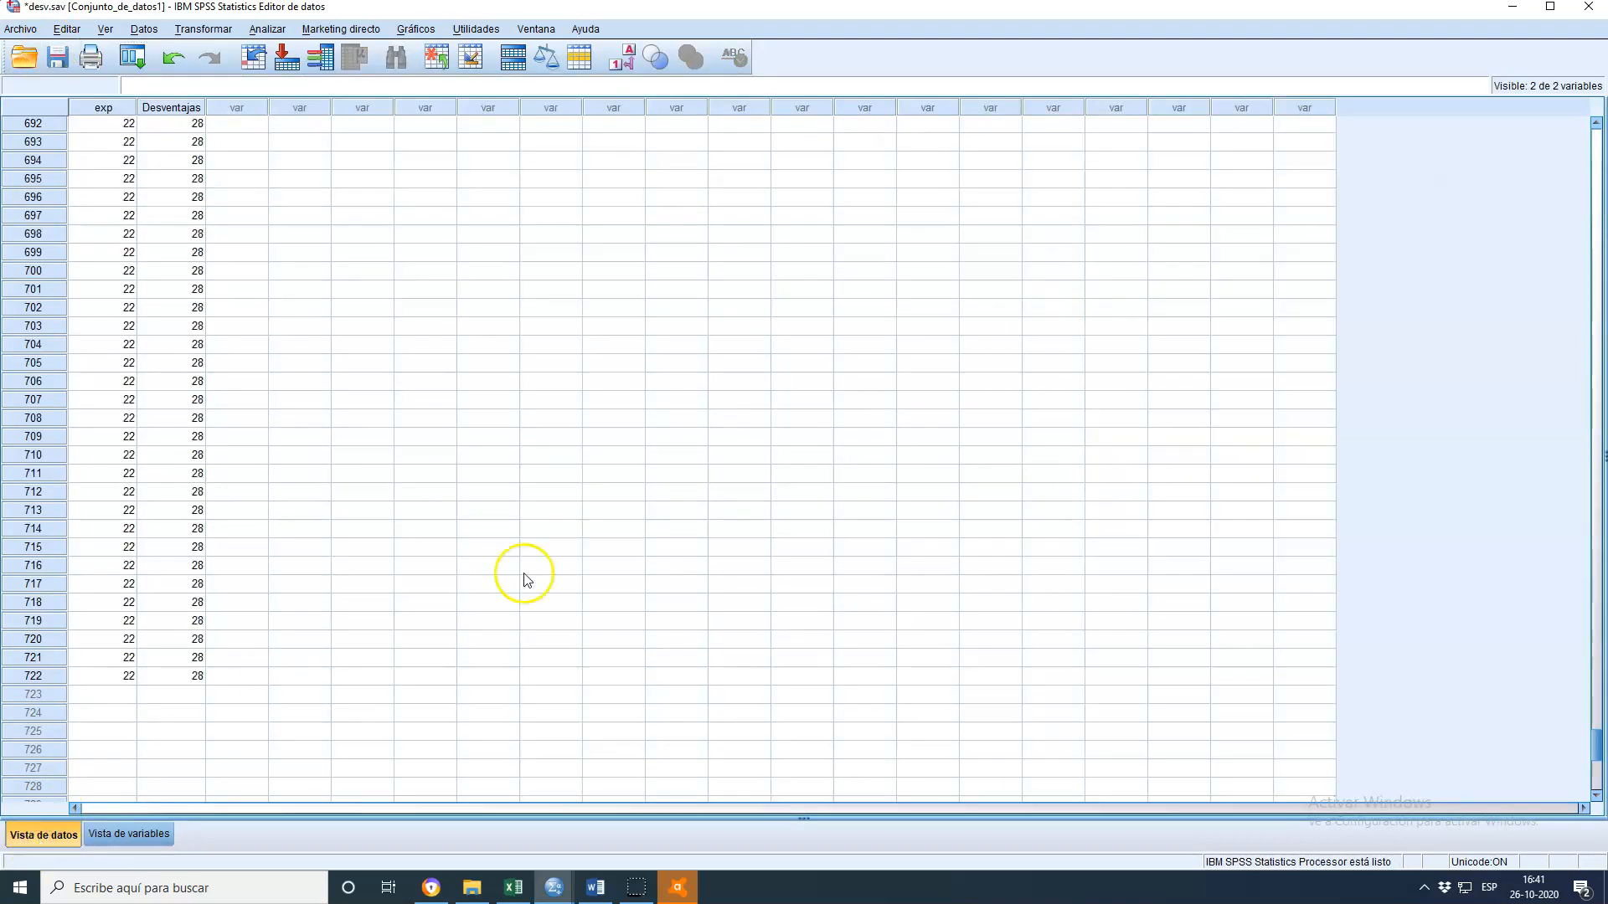
scroll(743, 538, up, 20)
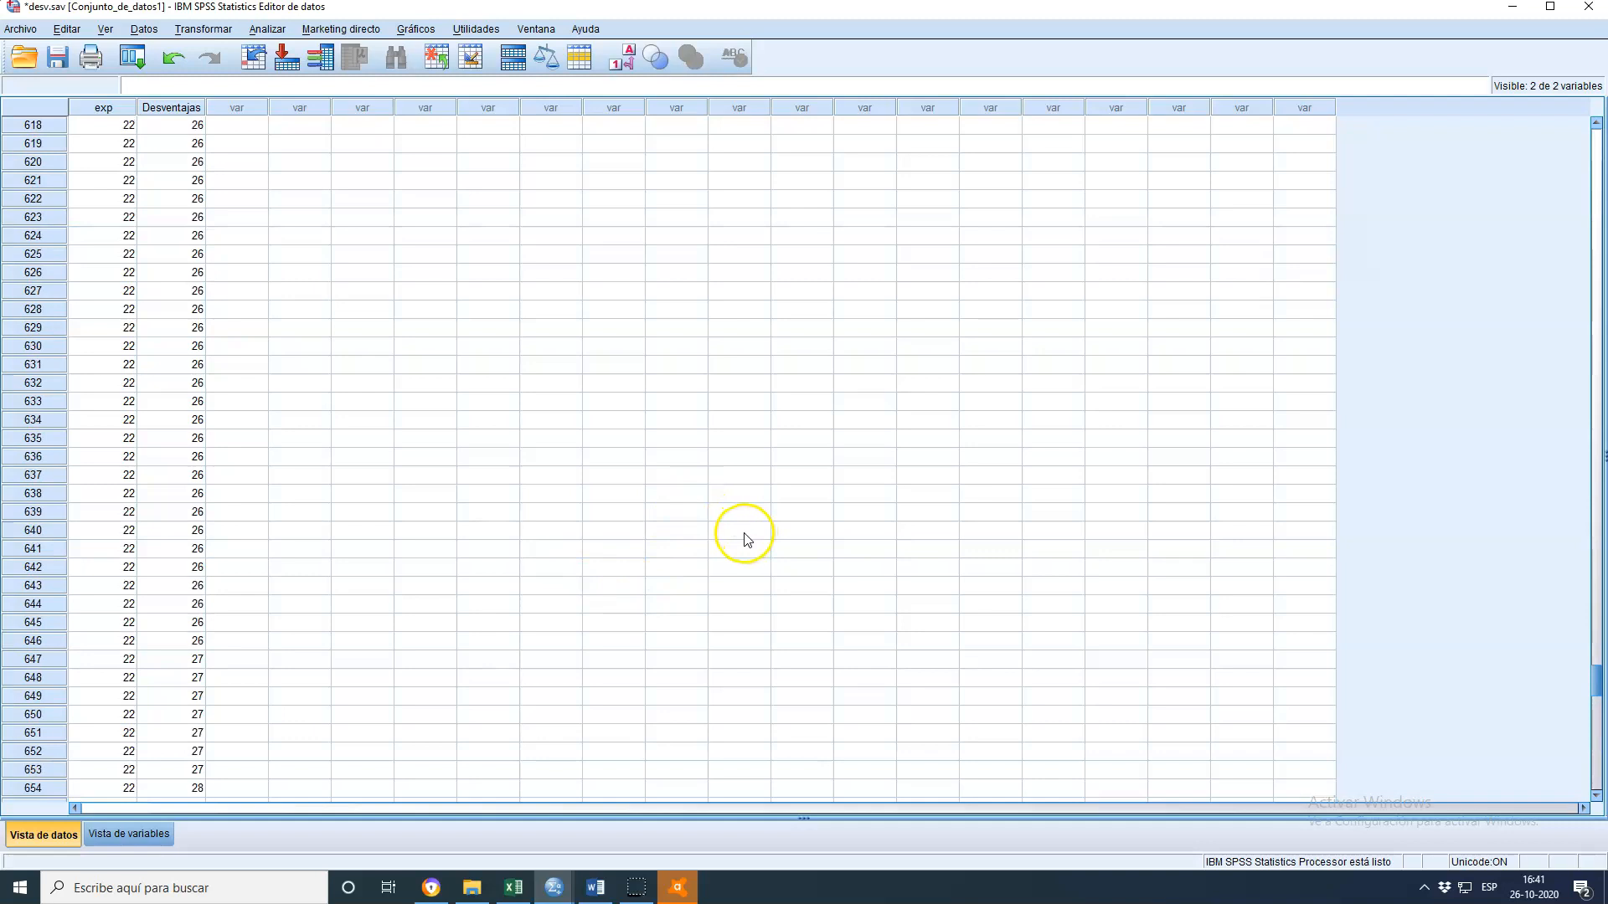
scroll(679, 503, up, 14)
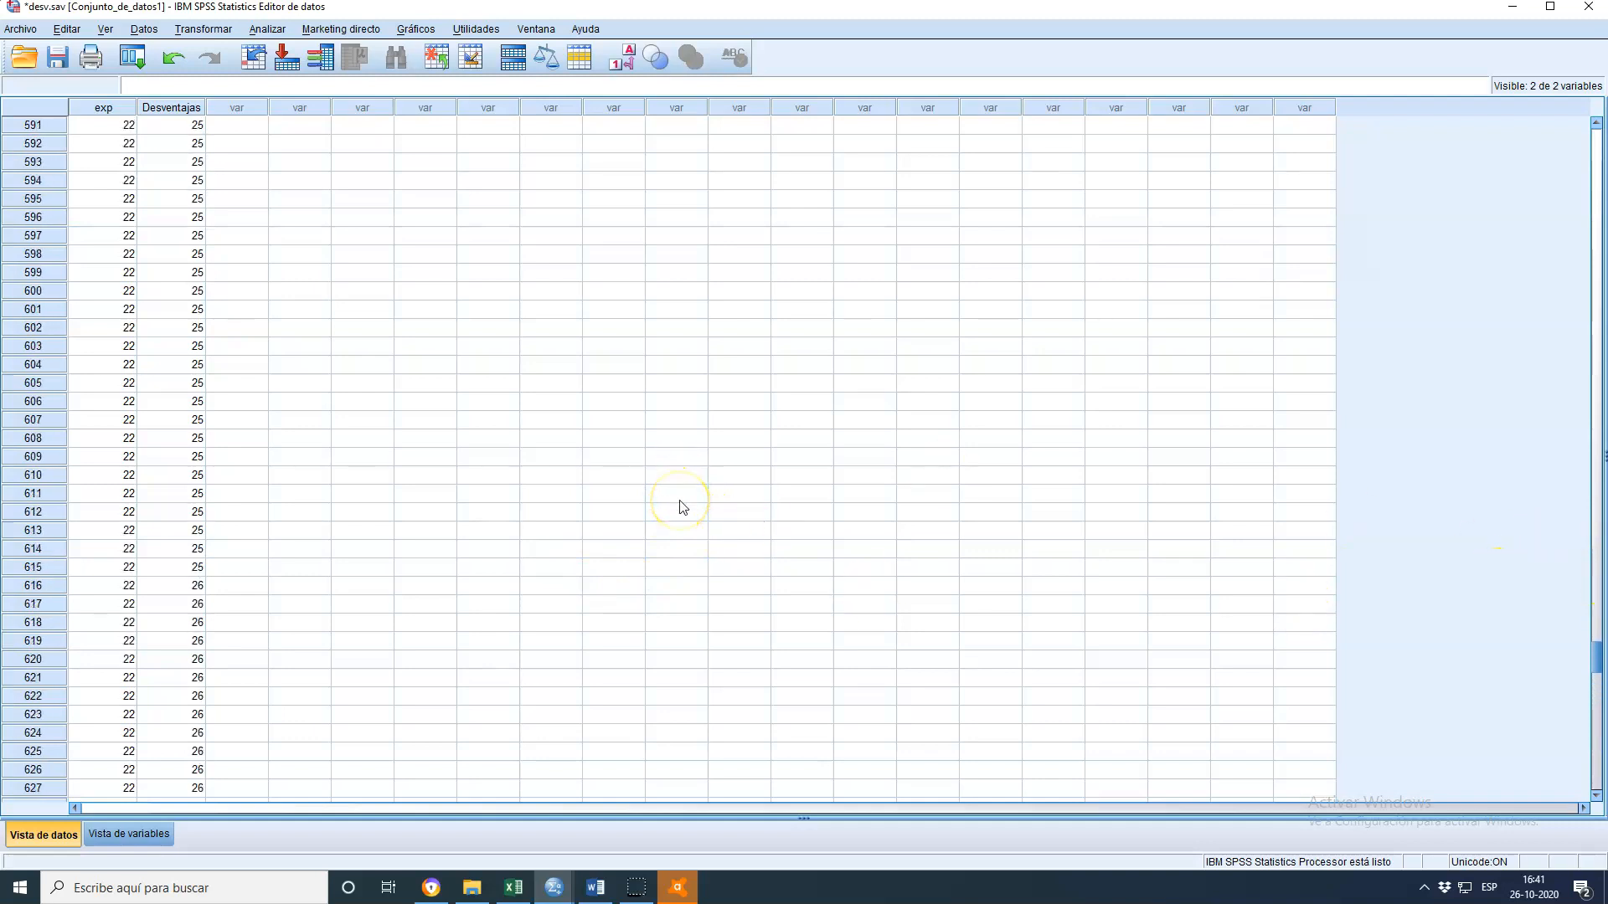
click(130, 834)
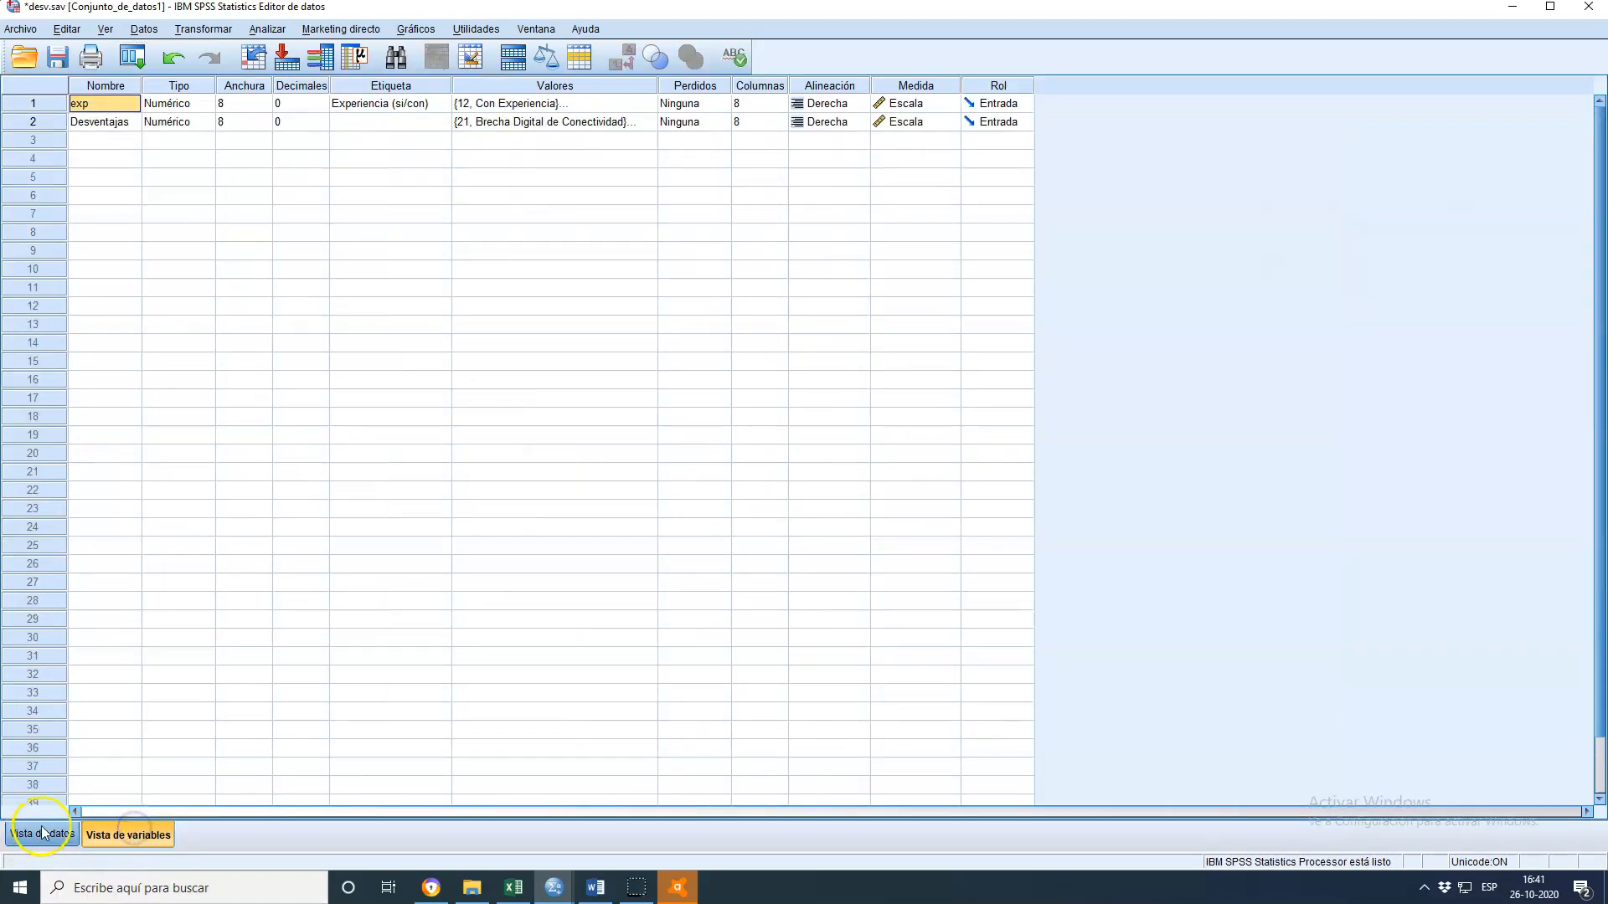
Switch to ventajas.sav and review the value labels of the vent variable, closing the dialog without changes
click(552, 890)
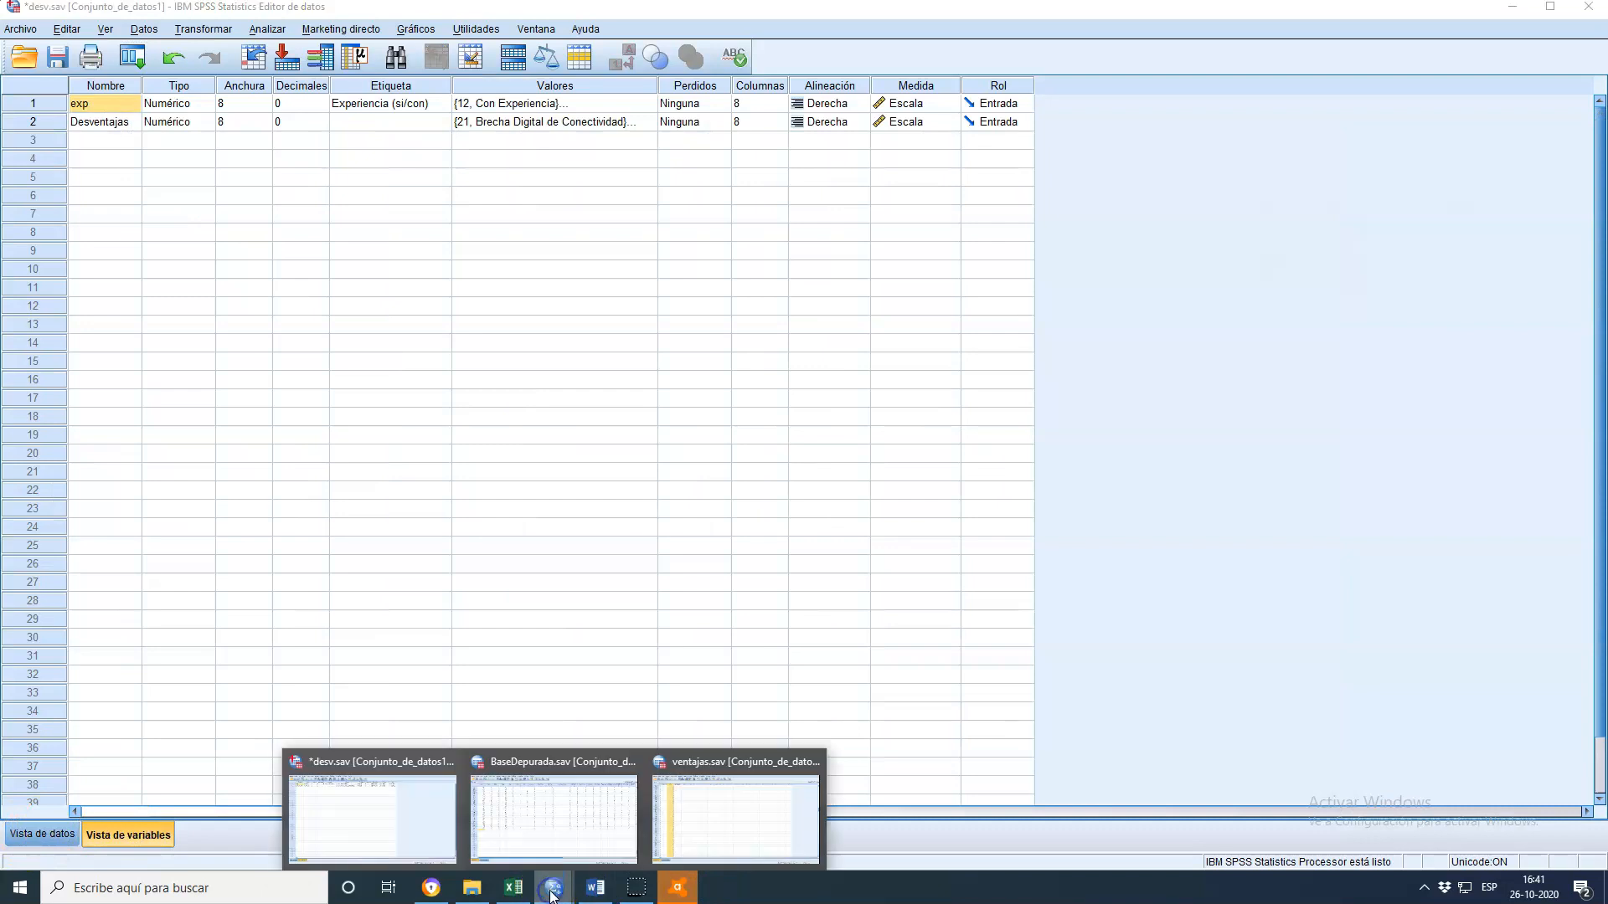
click(390, 816)
click(552, 888)
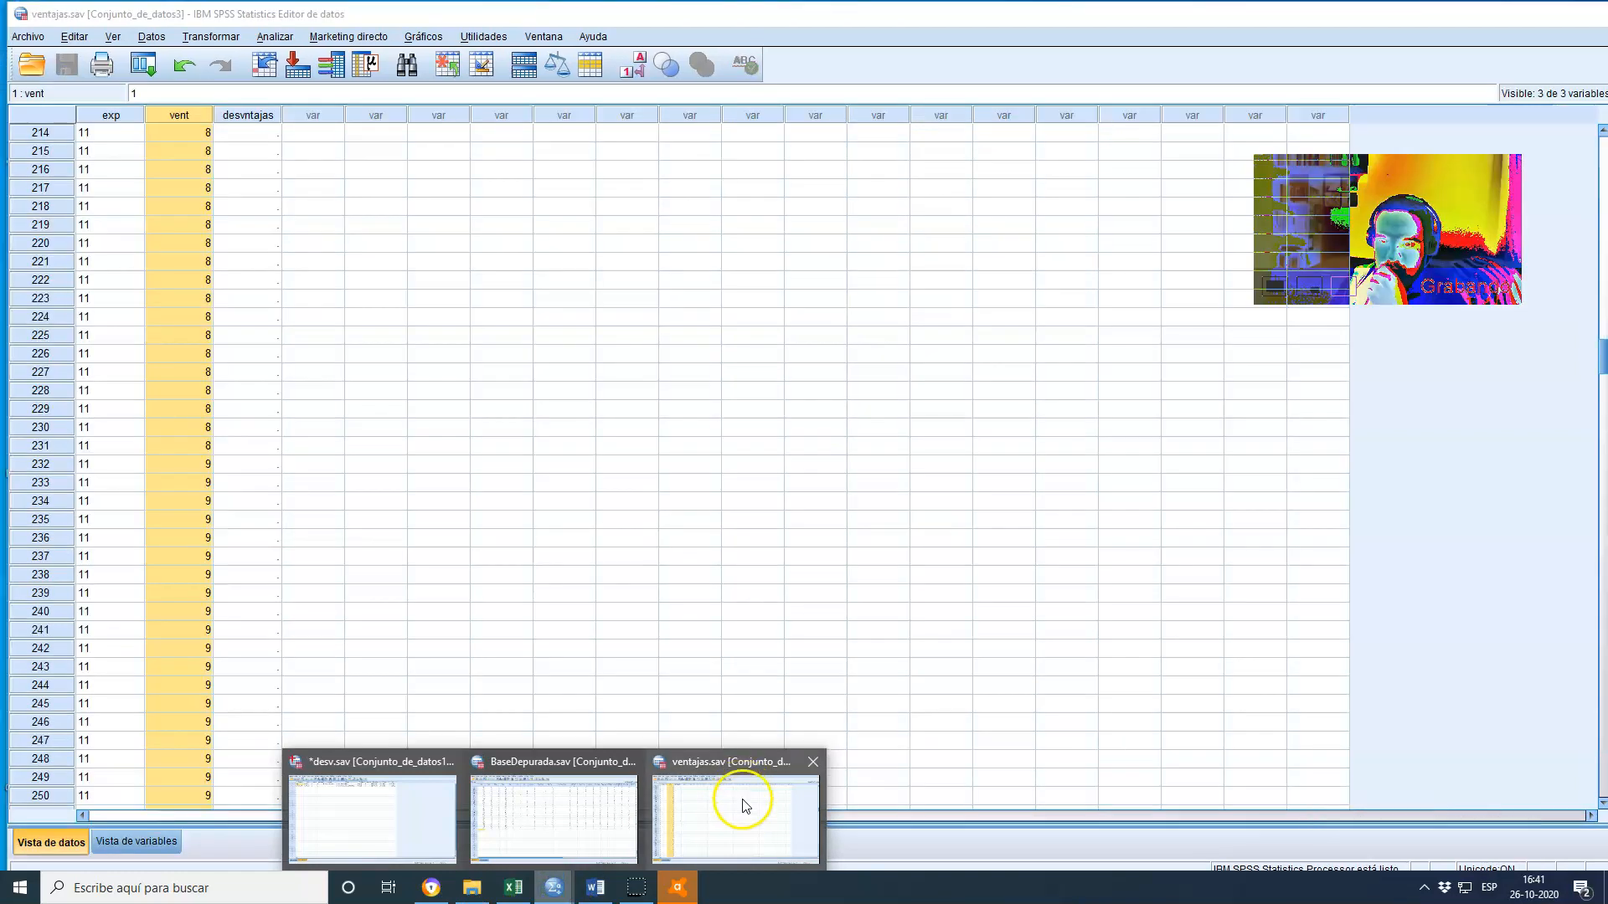
click(743, 805)
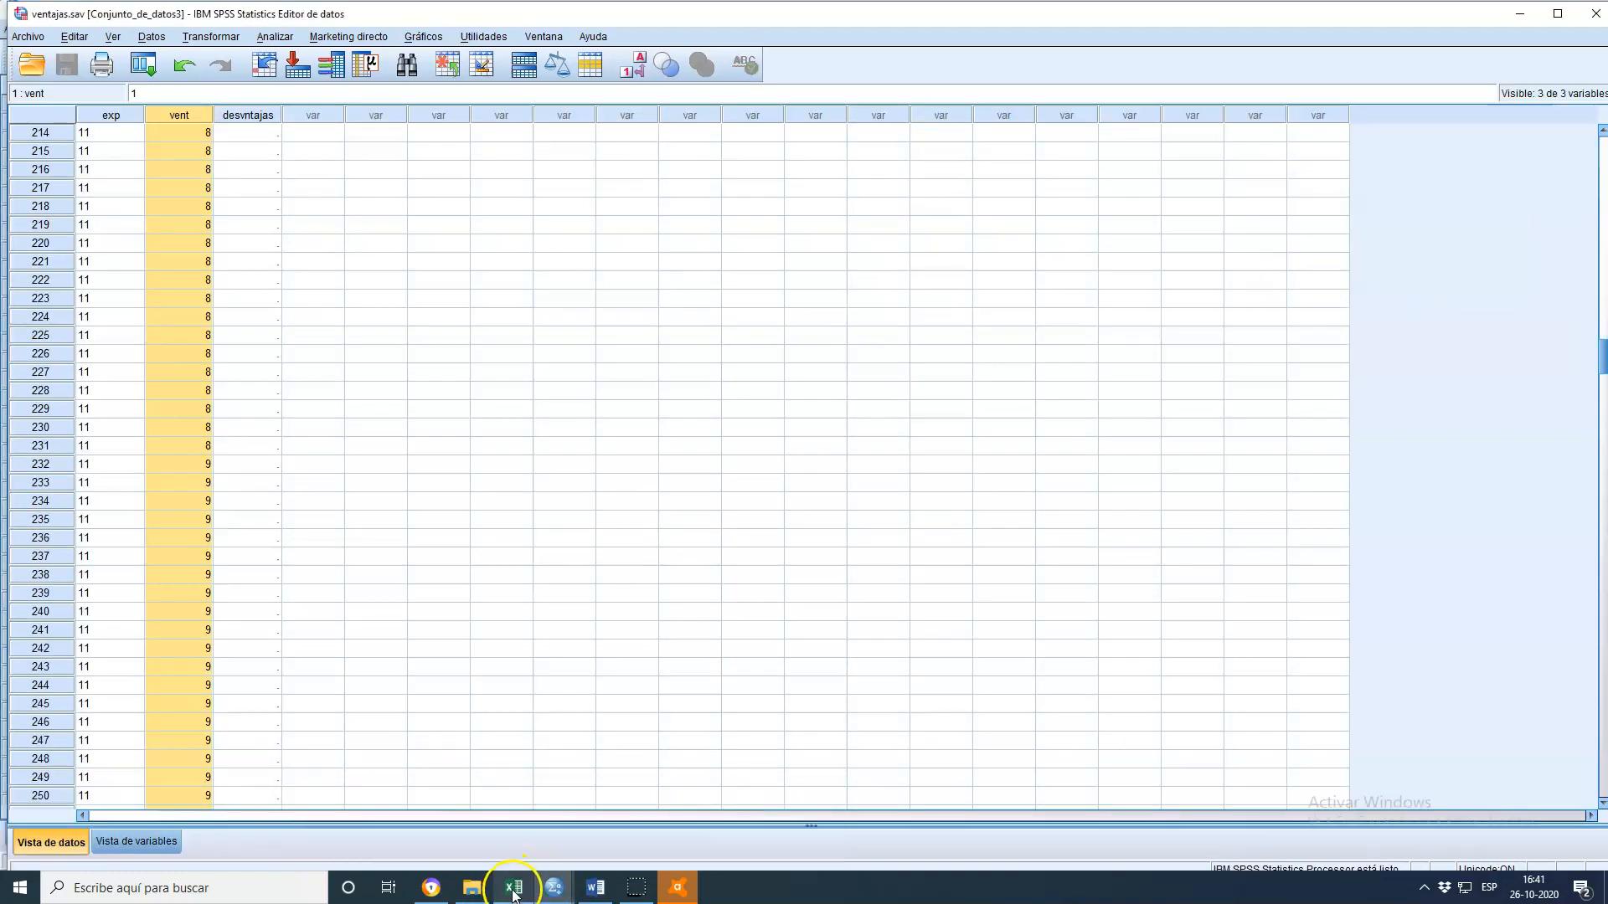
click(139, 843)
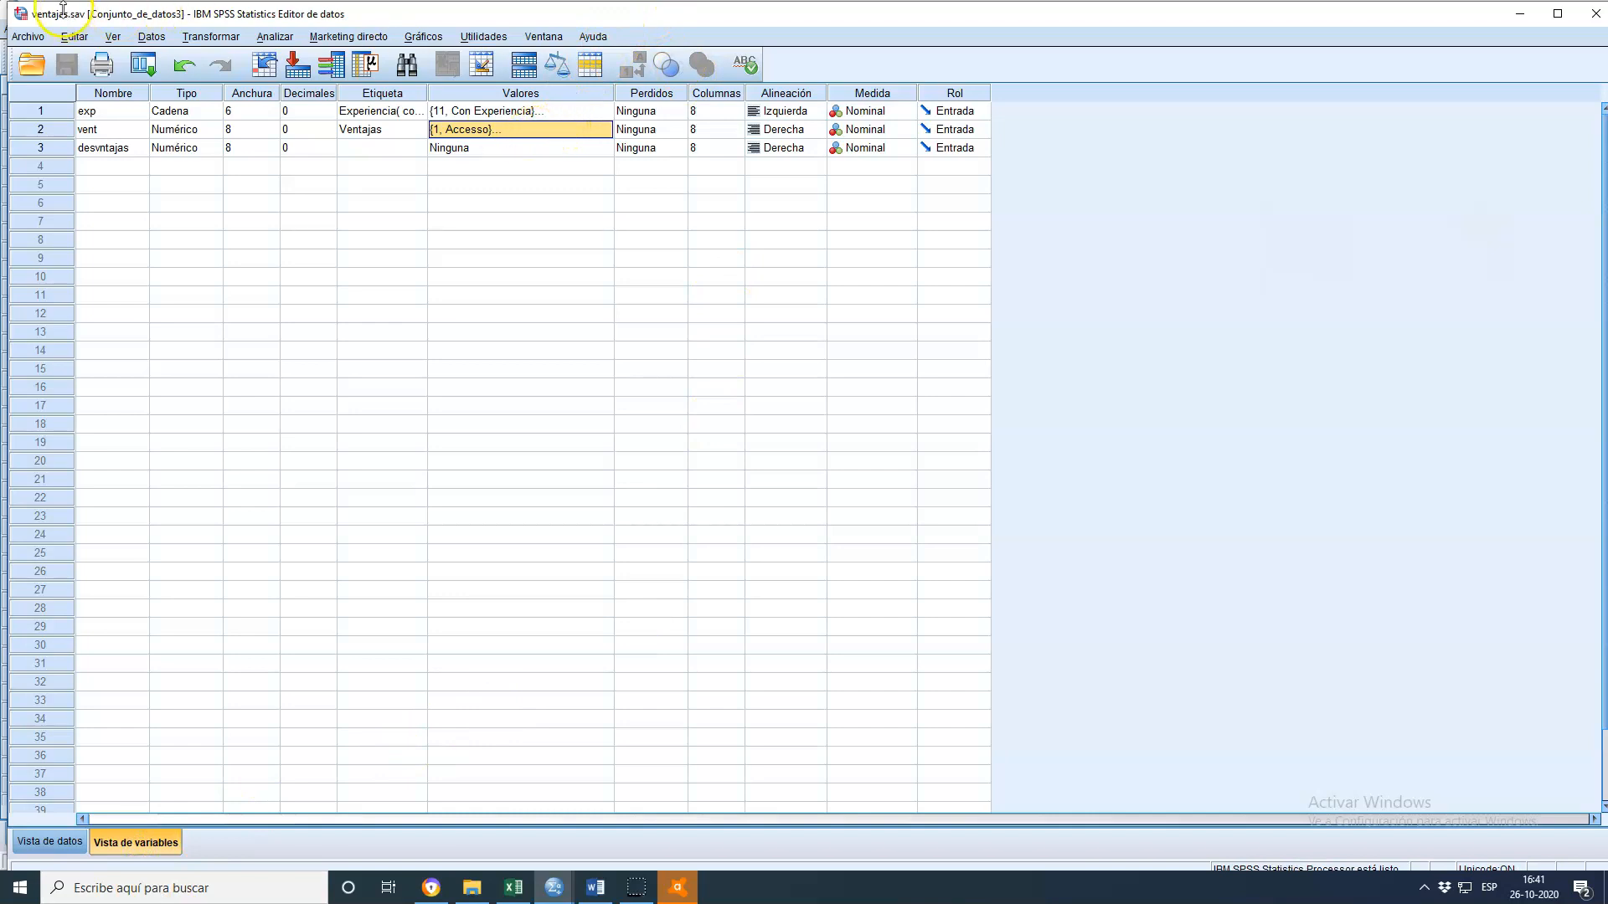
click(542, 134)
click(603, 128)
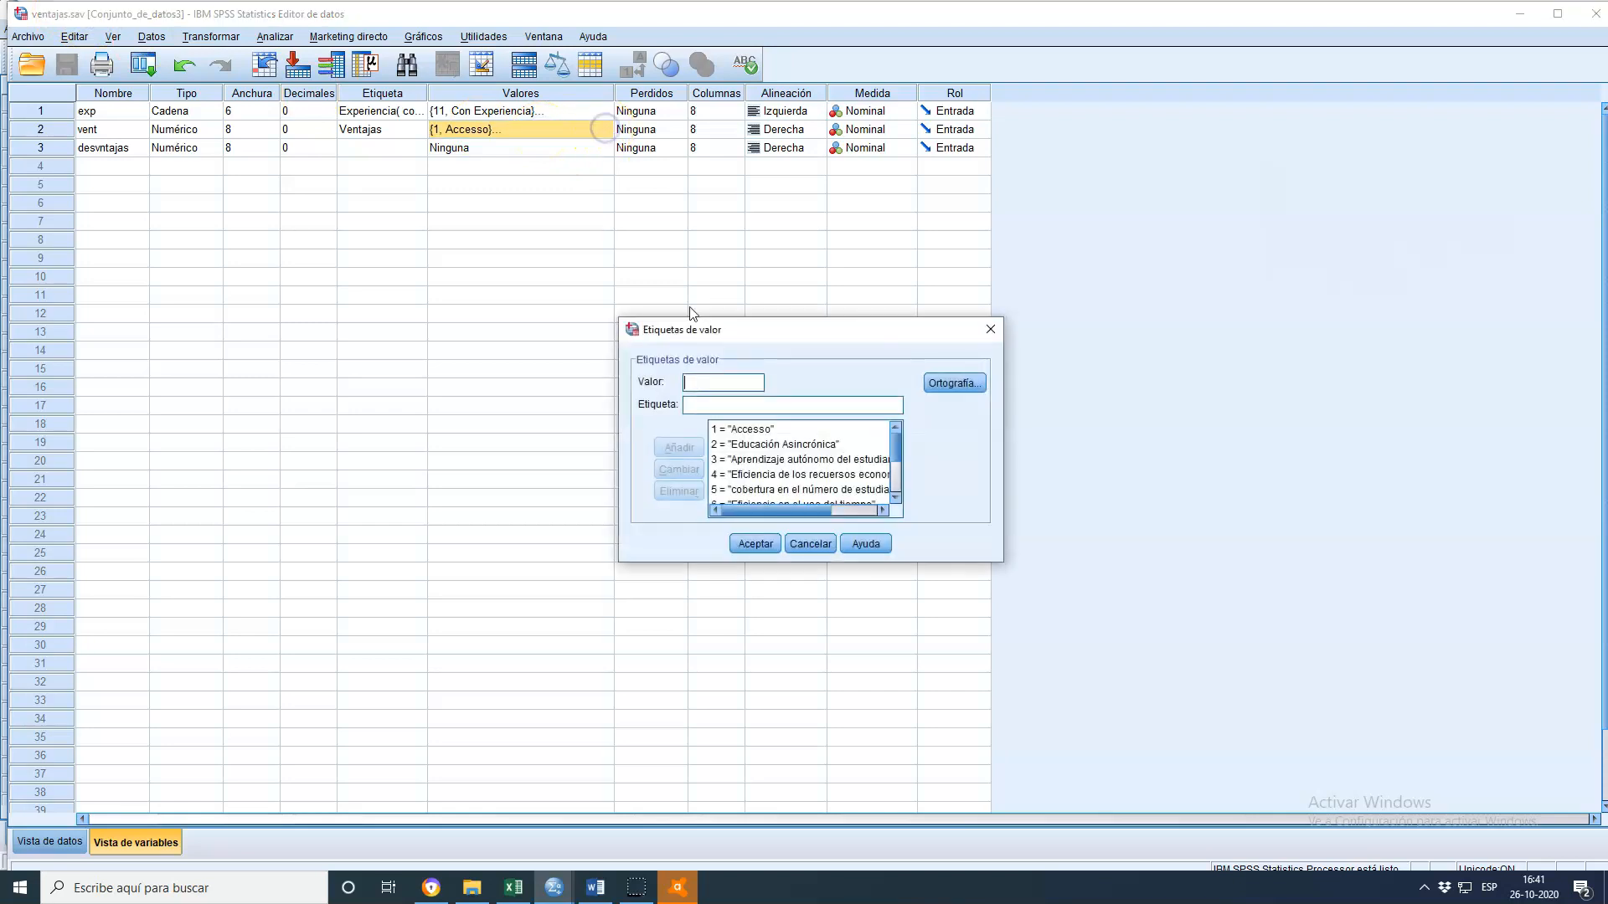
click(828, 444)
click(819, 429)
click(821, 445)
scroll(837, 465, down, 2)
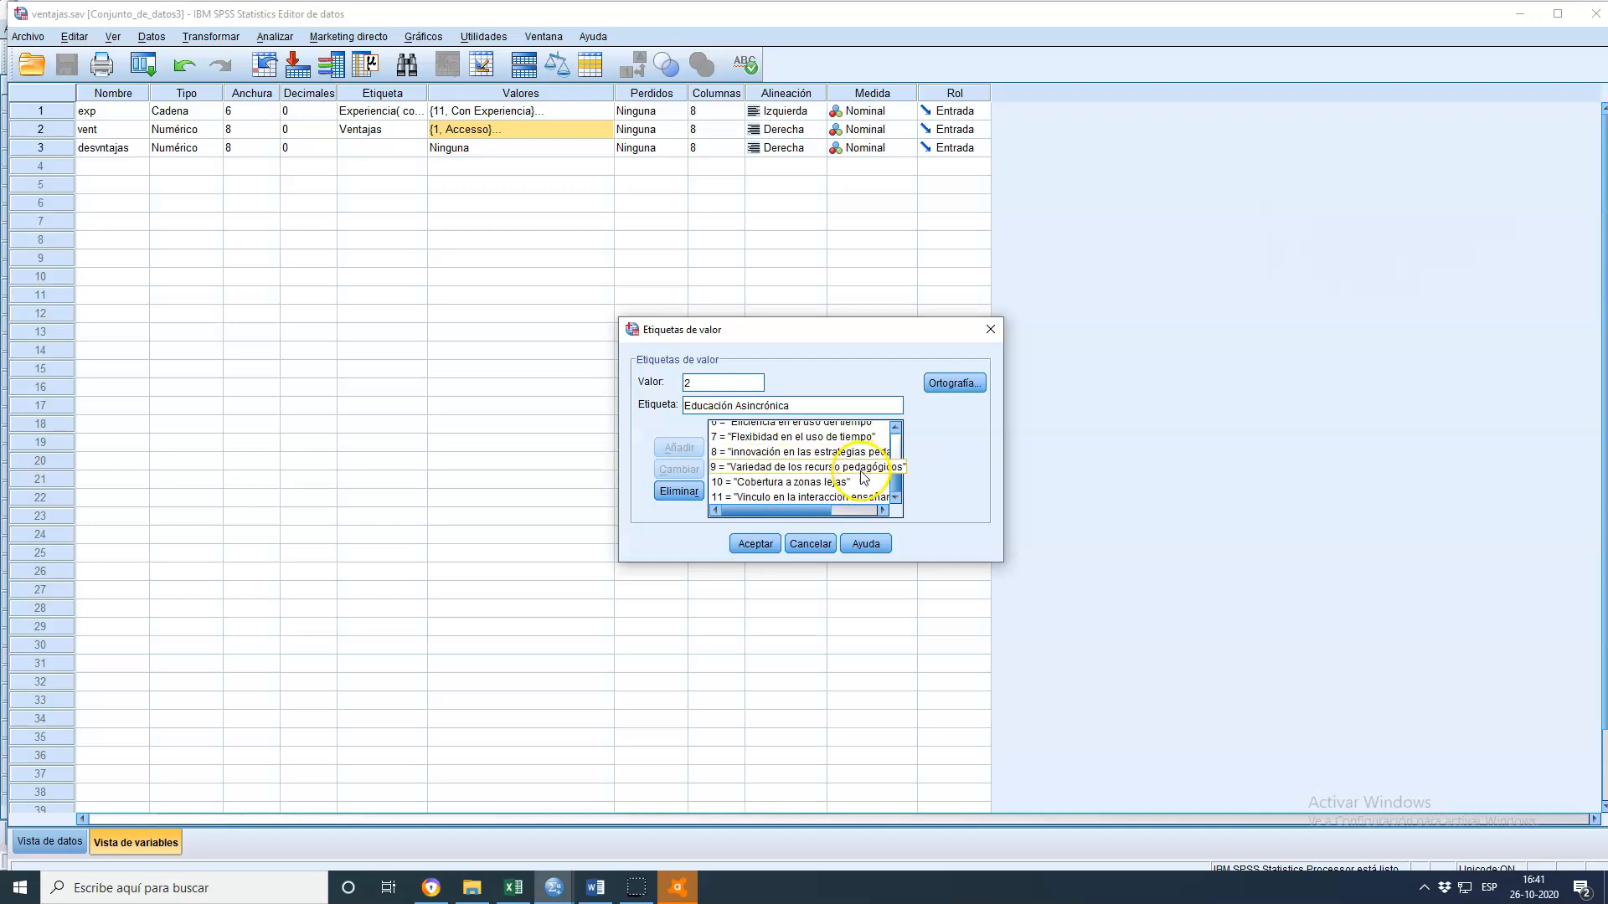
click(850, 483)
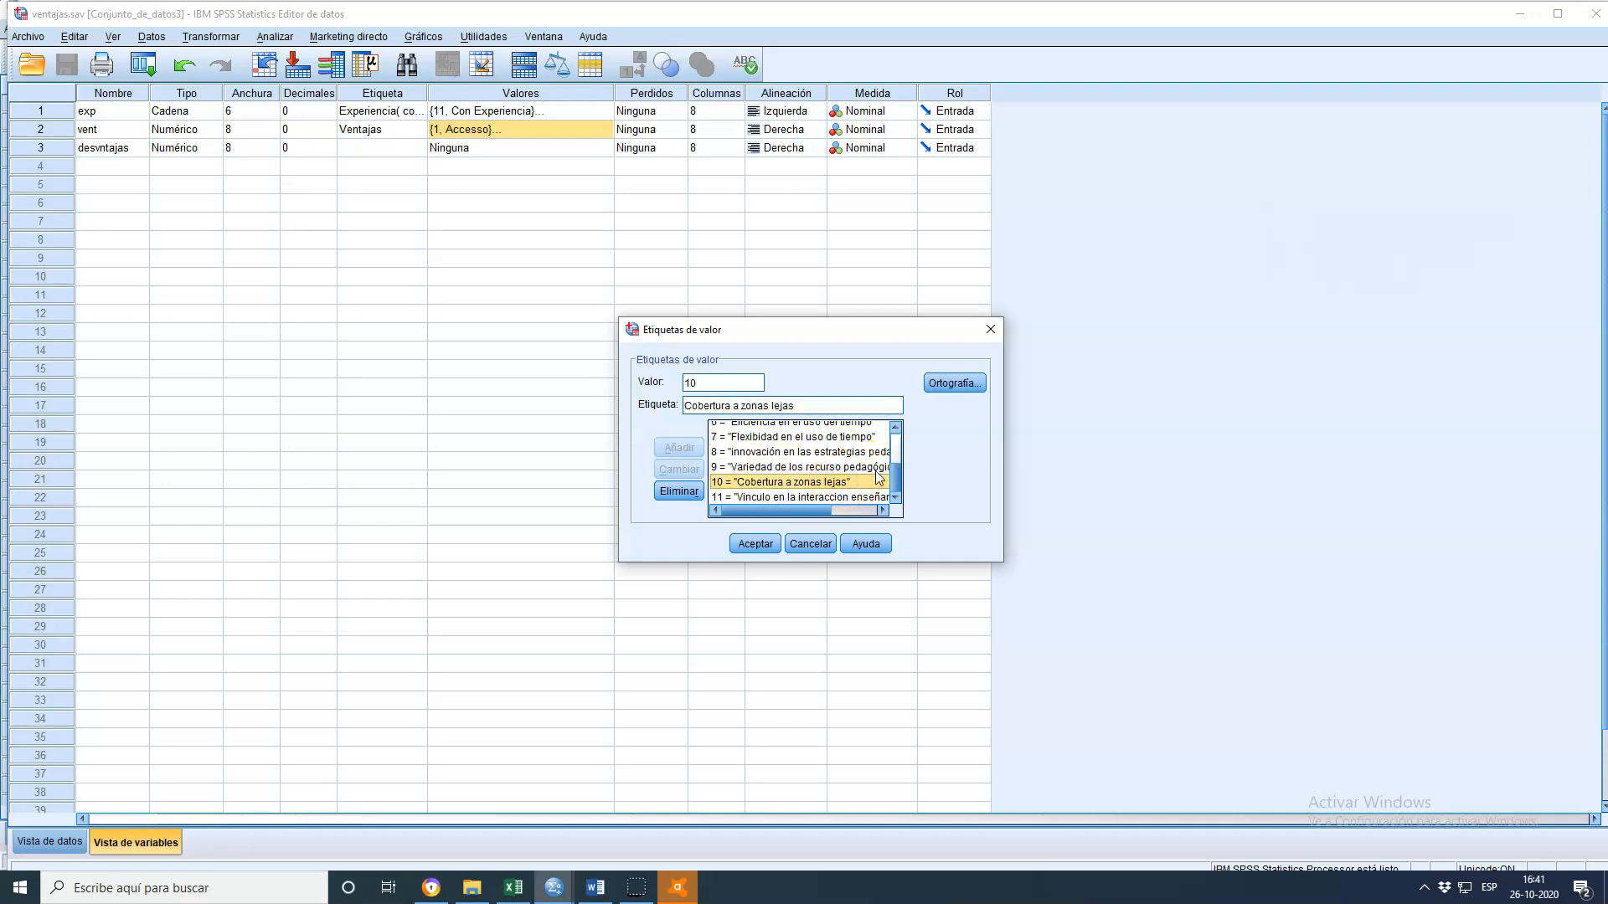
click(821, 546)
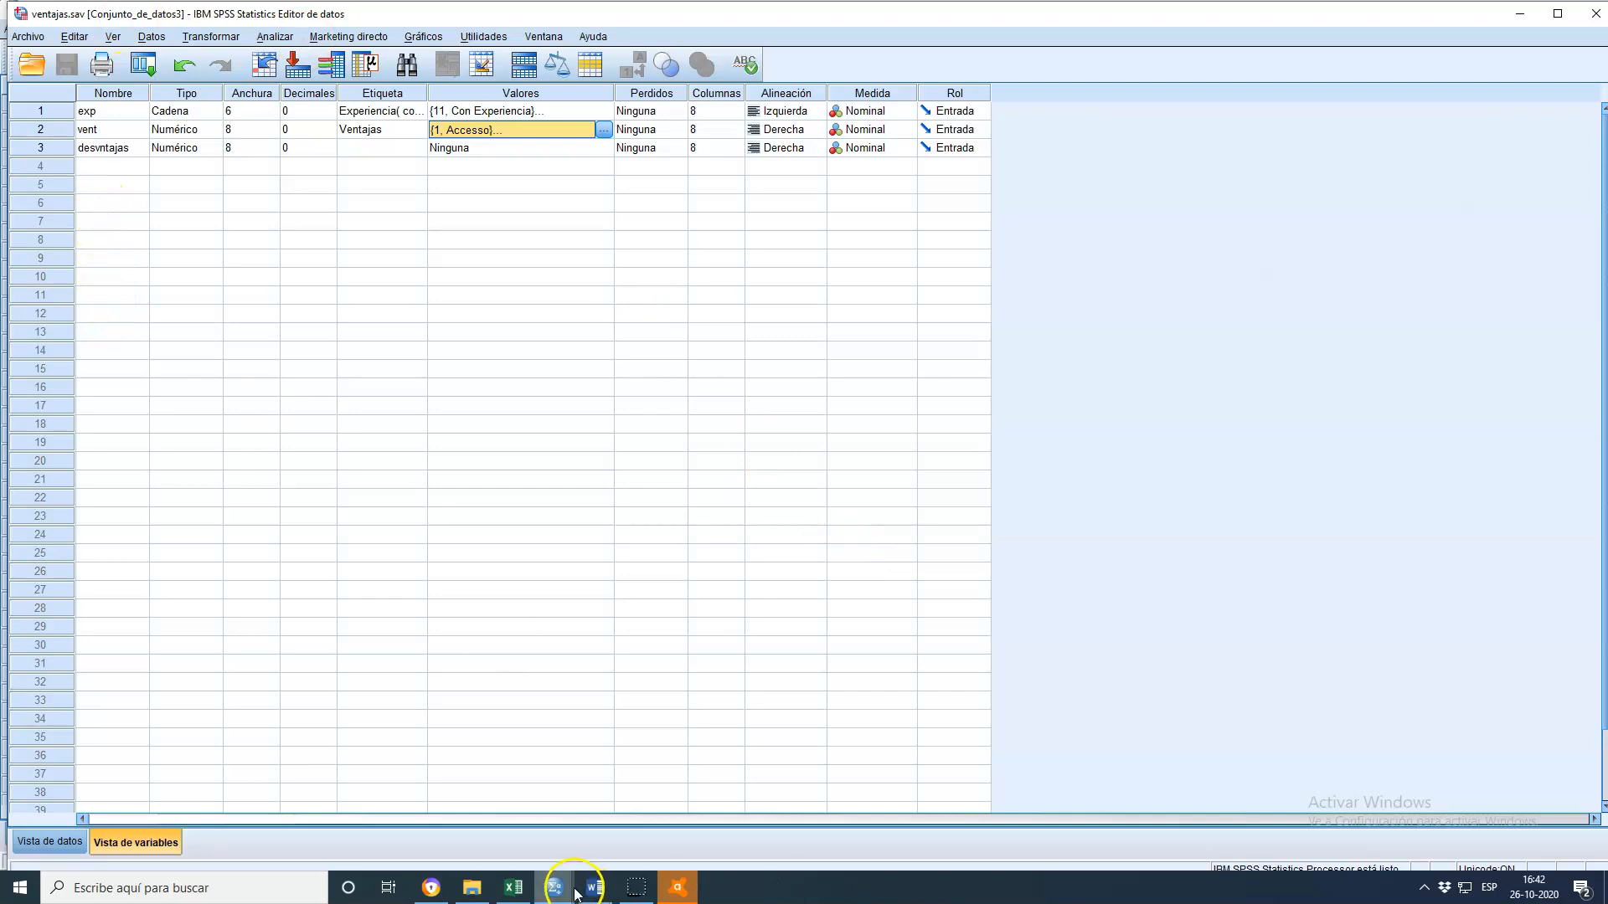
Return to desv.sav and review the value labels defined for the Desventajas variable, closing the dialog without changes
click(553, 889)
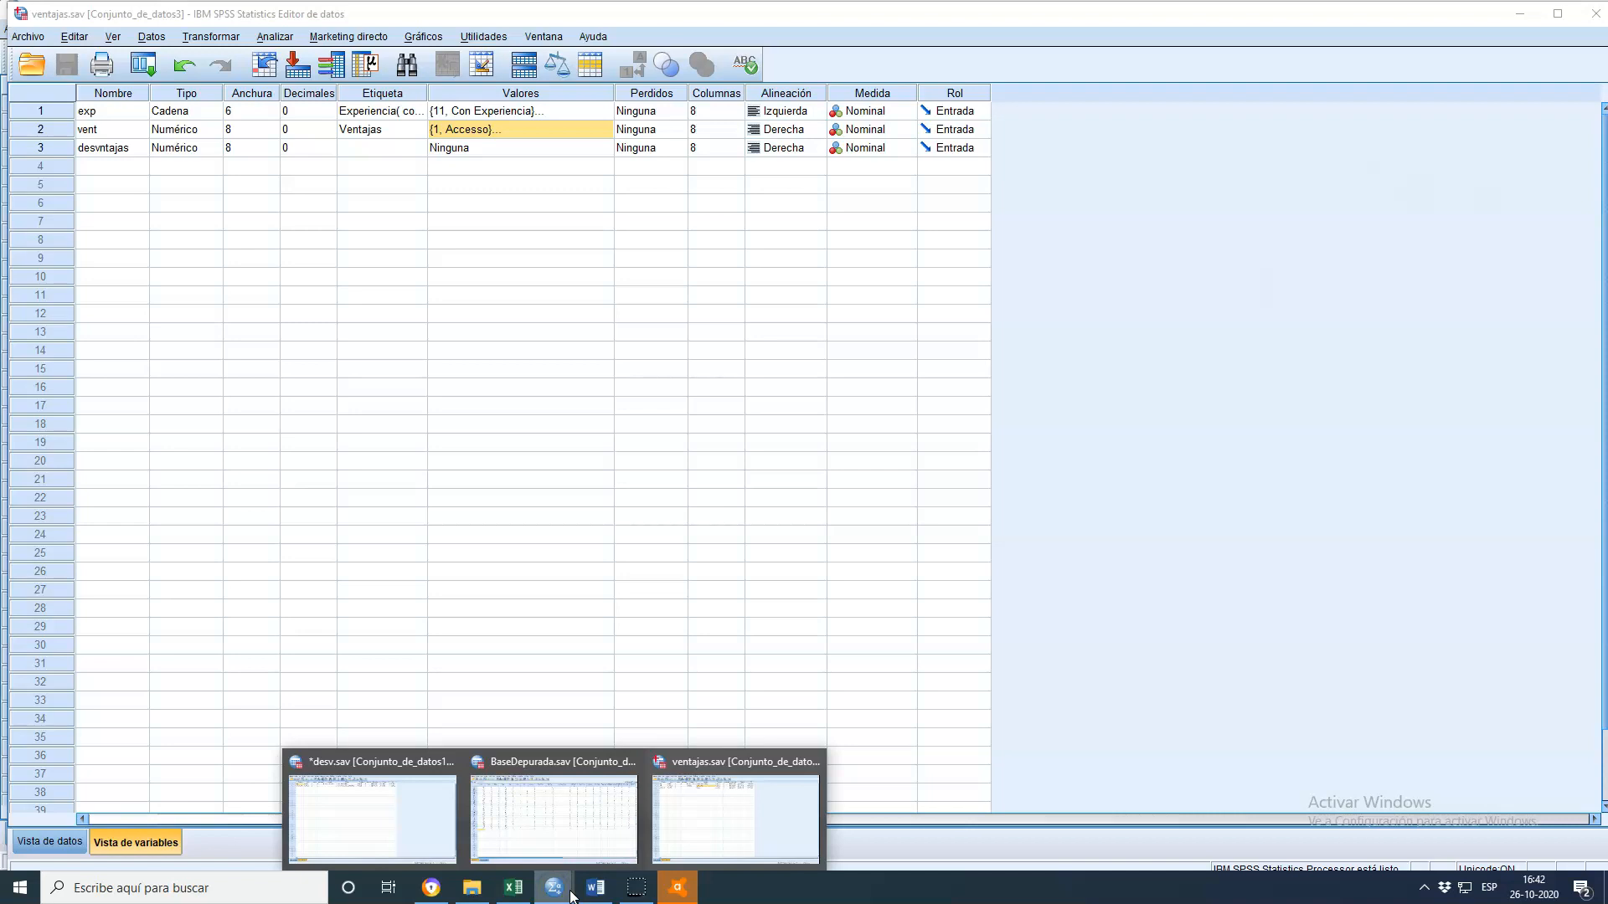
click(381, 797)
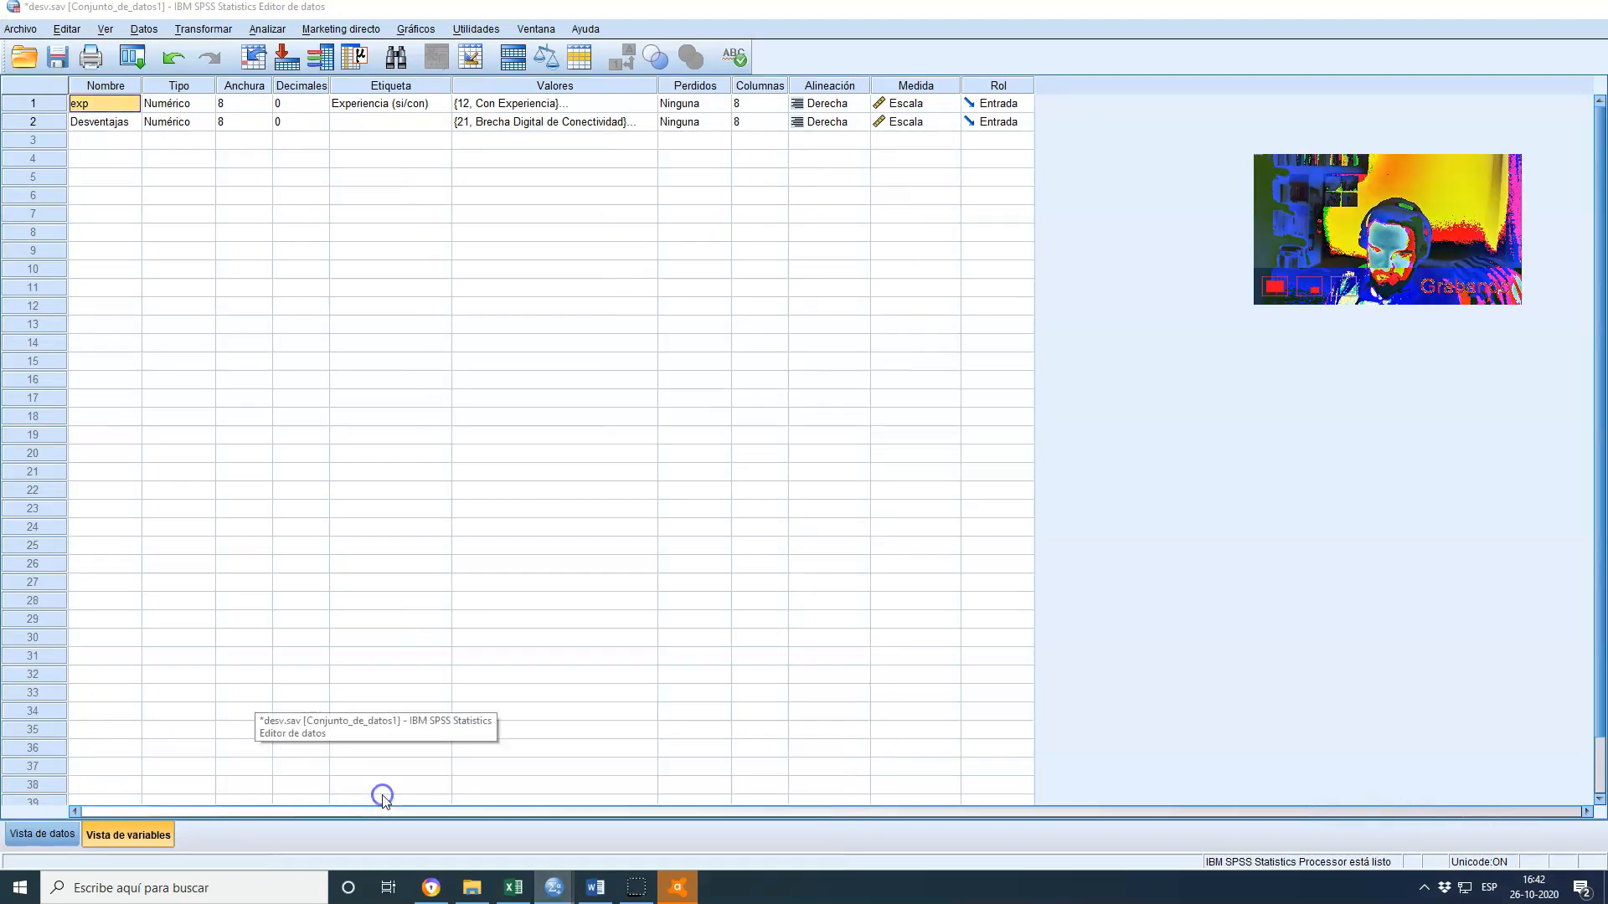
click(621, 126)
click(646, 123)
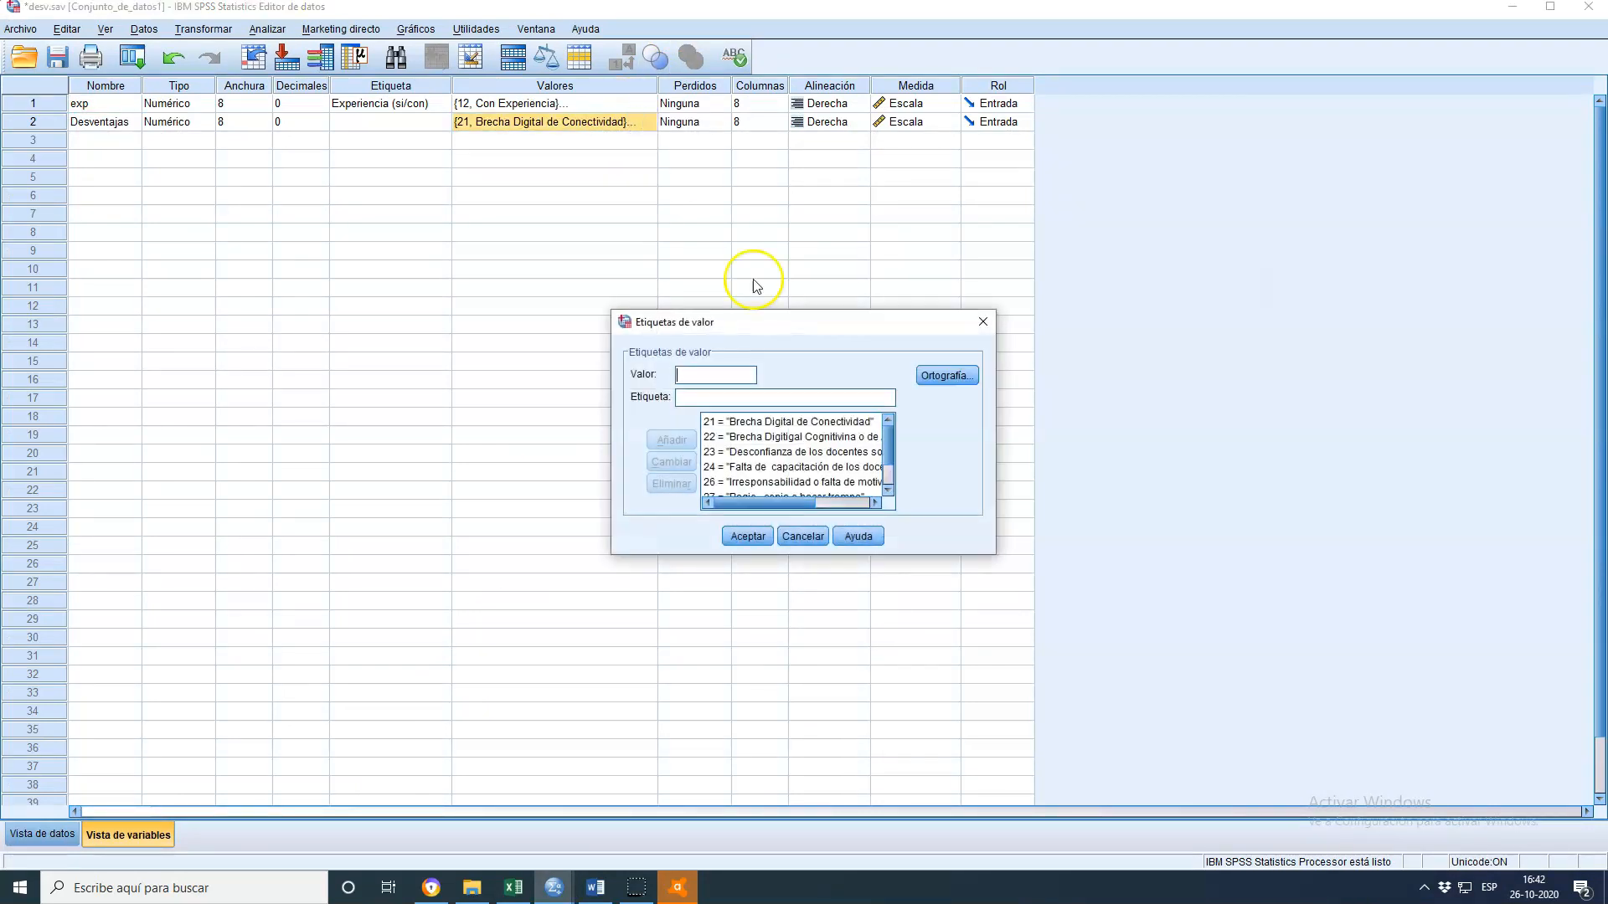
click(806, 423)
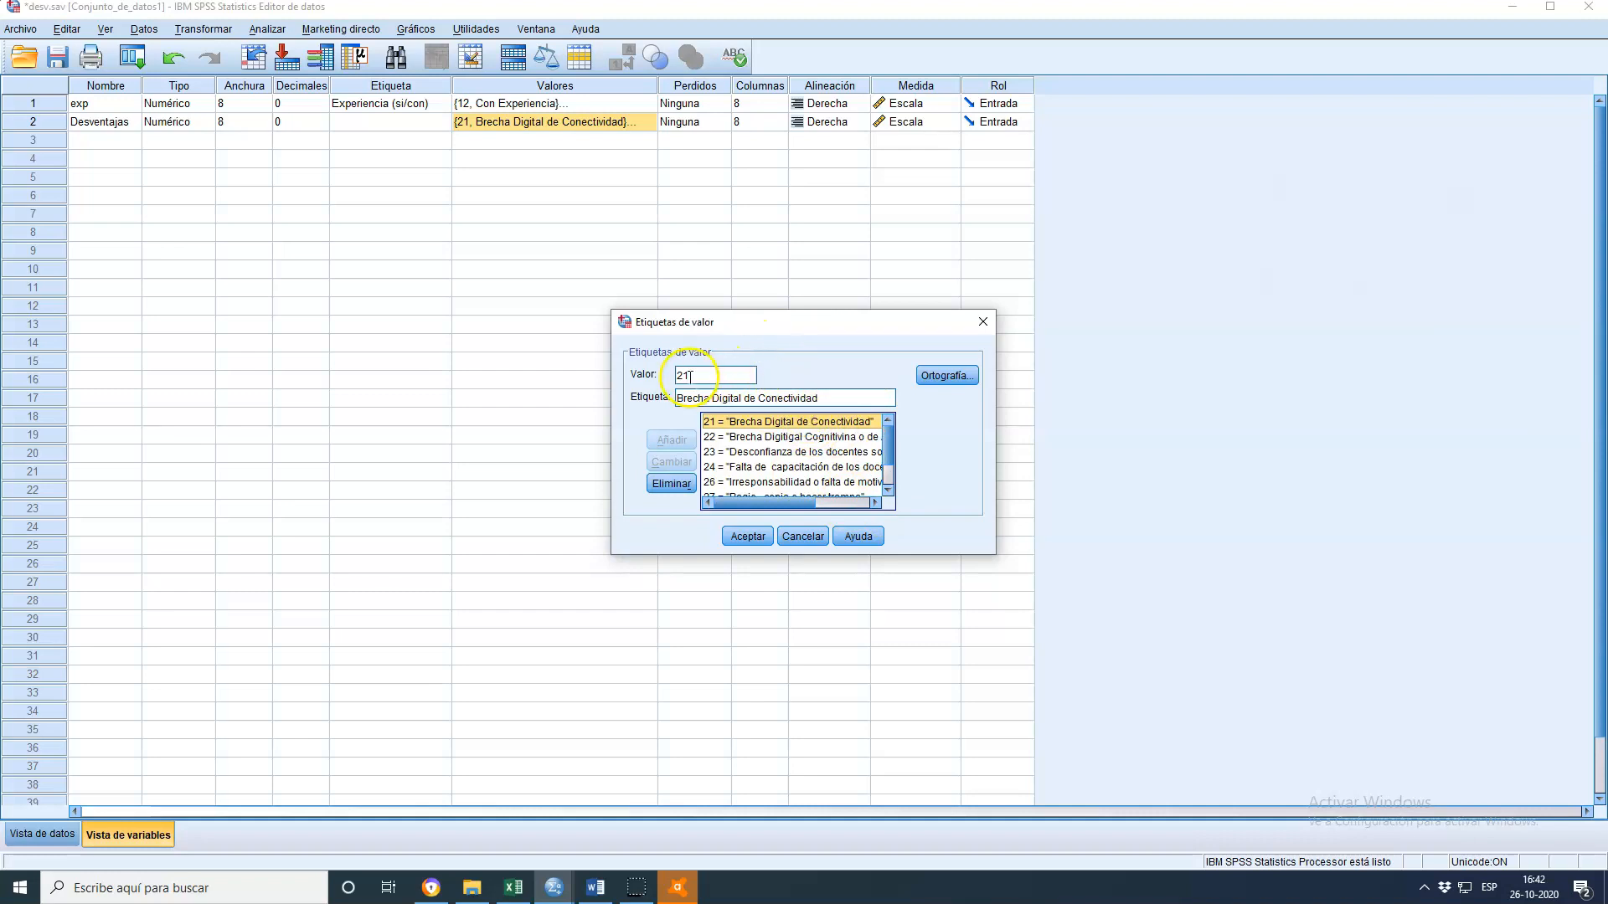
click(807, 537)
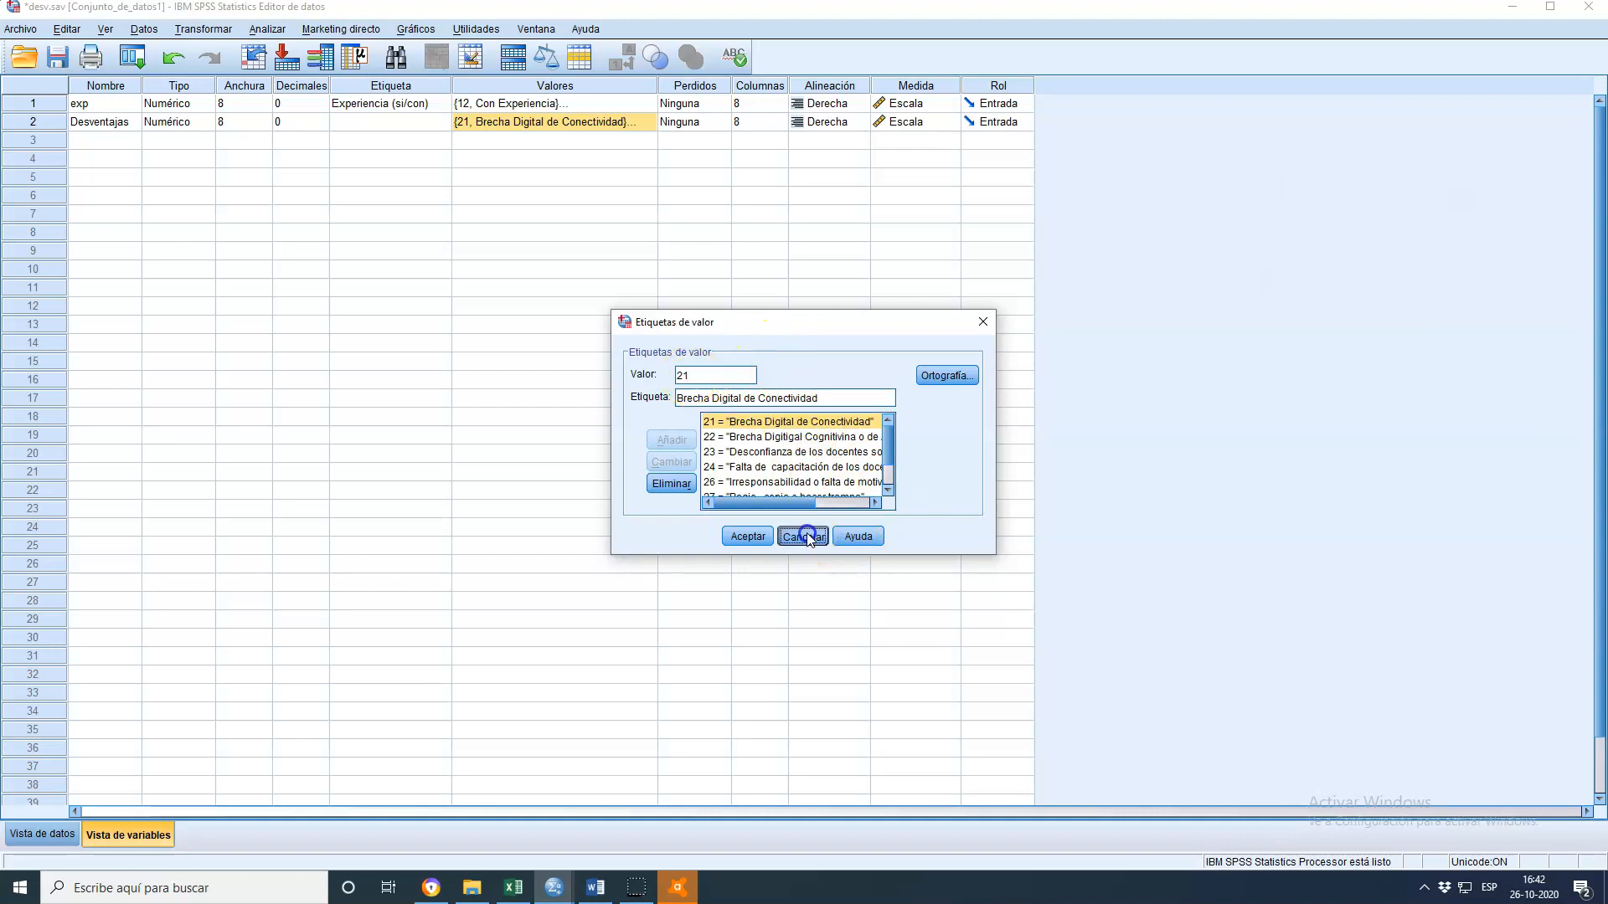
Browse the coded Desventajas values in data view of desv.sav
click(41, 834)
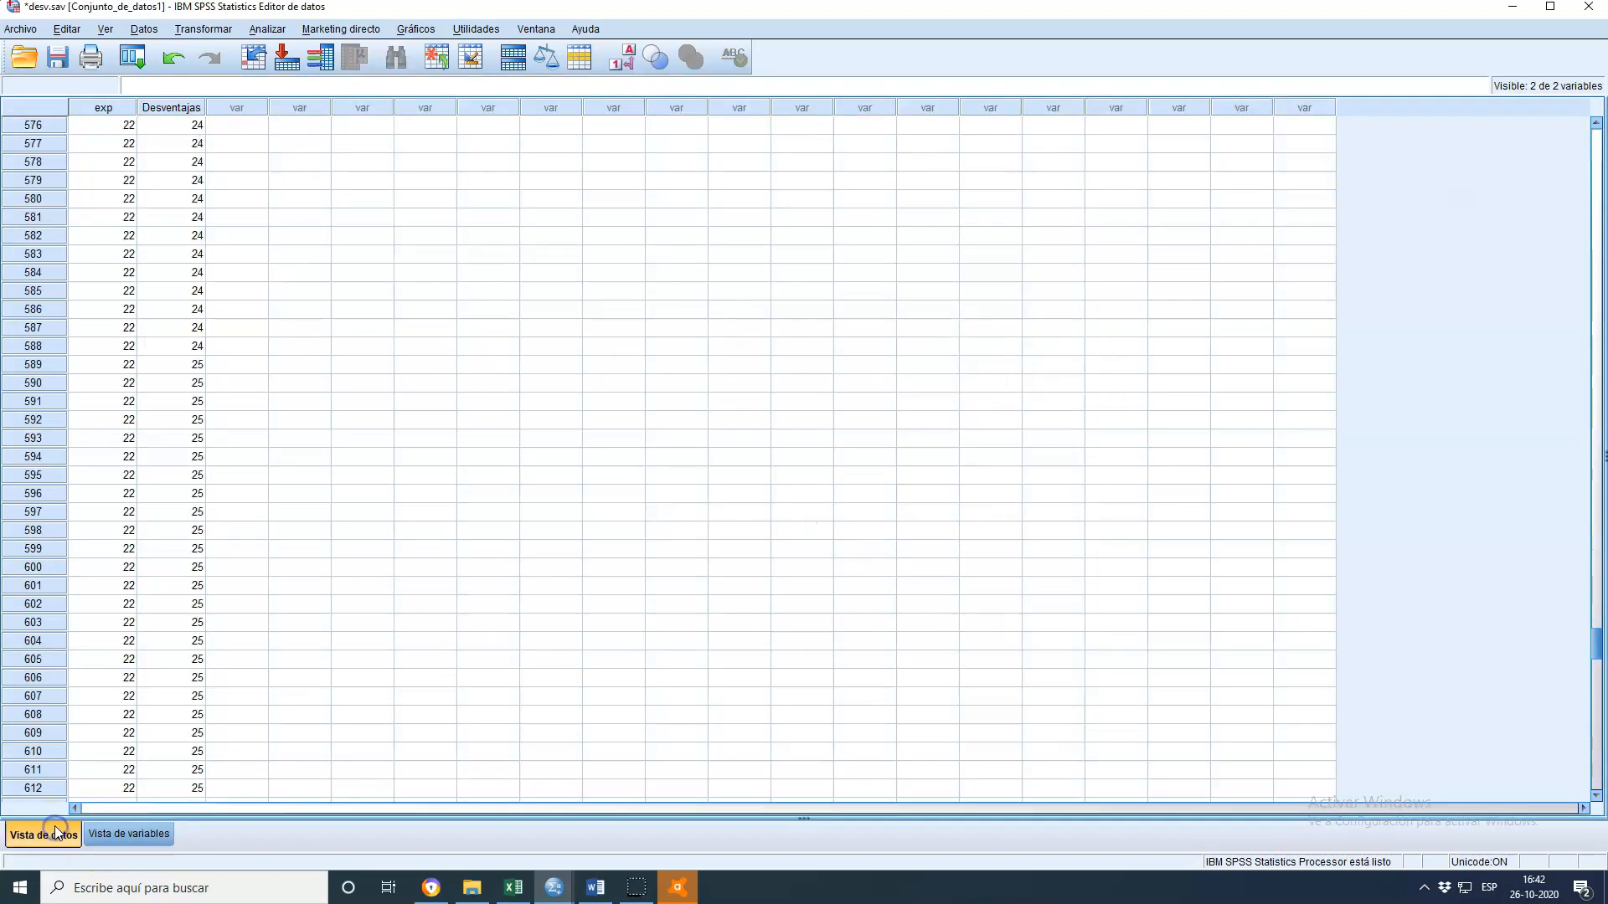
scroll(542, 441, up, 10)
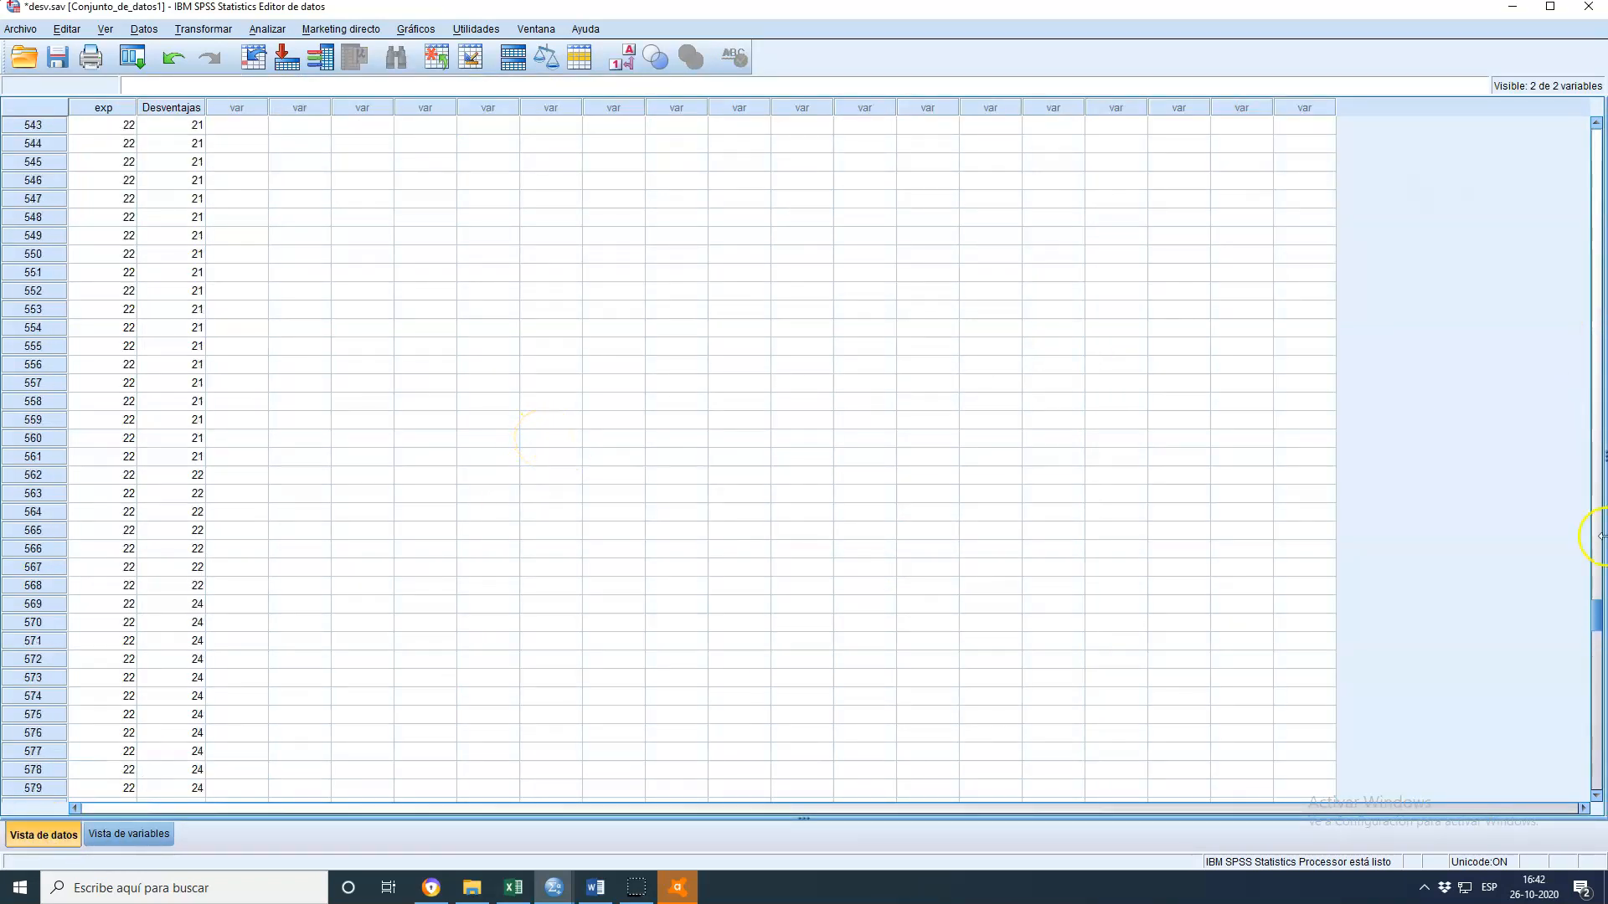
drag(1598, 628, 1601, 553)
scroll(1308, 458, up, 14)
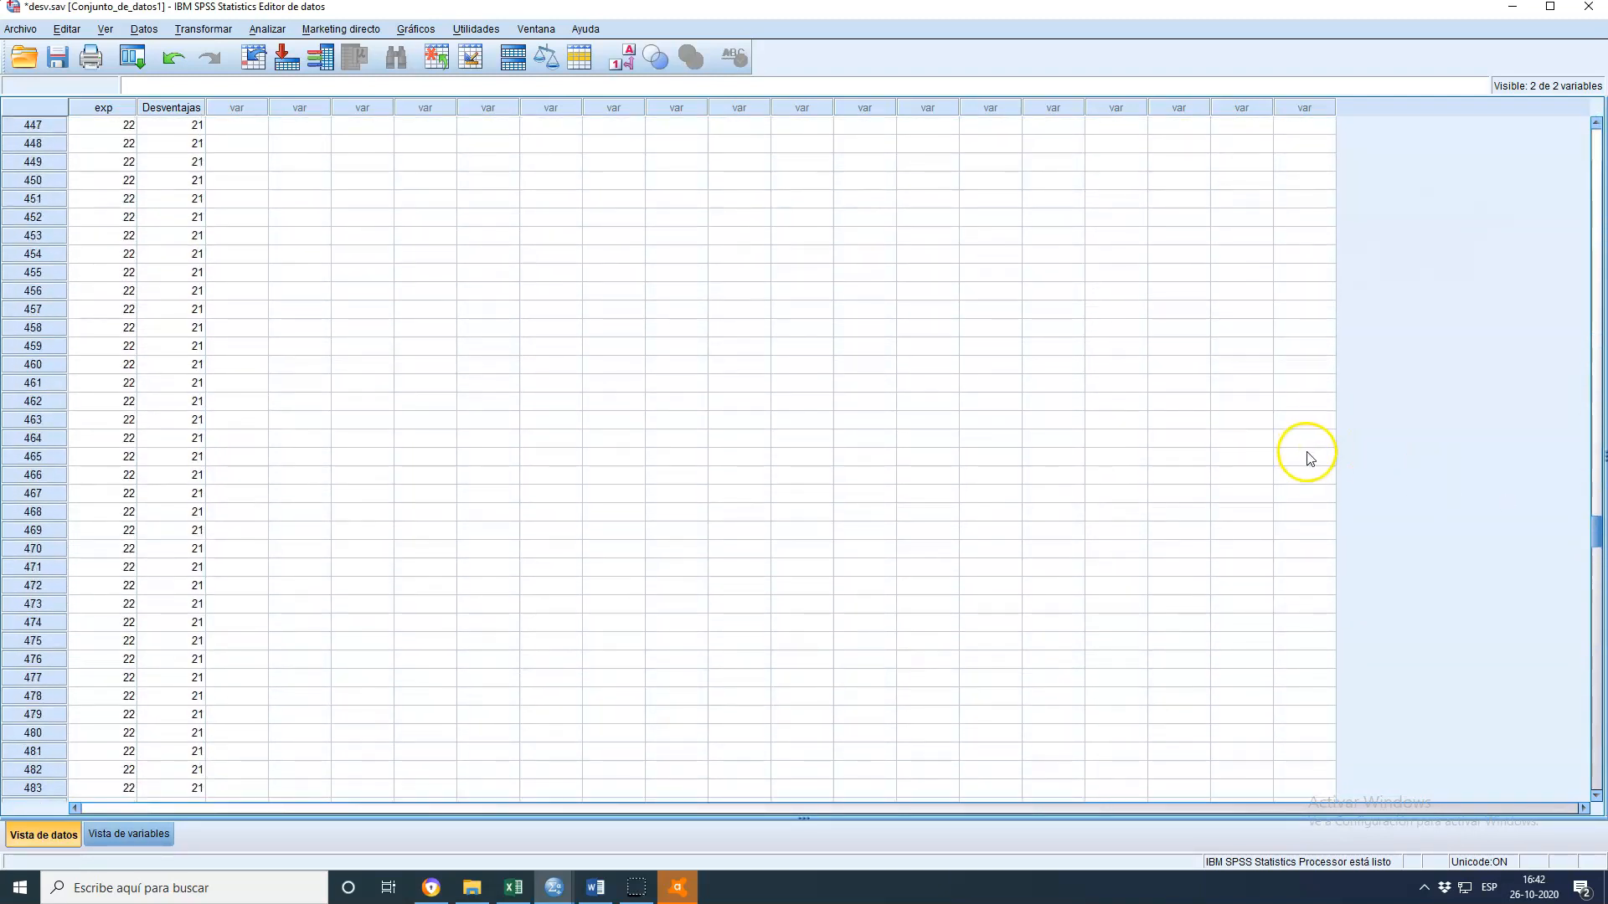
Try to relabel code 29 of Desventajas as 'sueño y somnolencia del estudiante' in the value labels of desv.sav
scroll(1290, 478, up, 18)
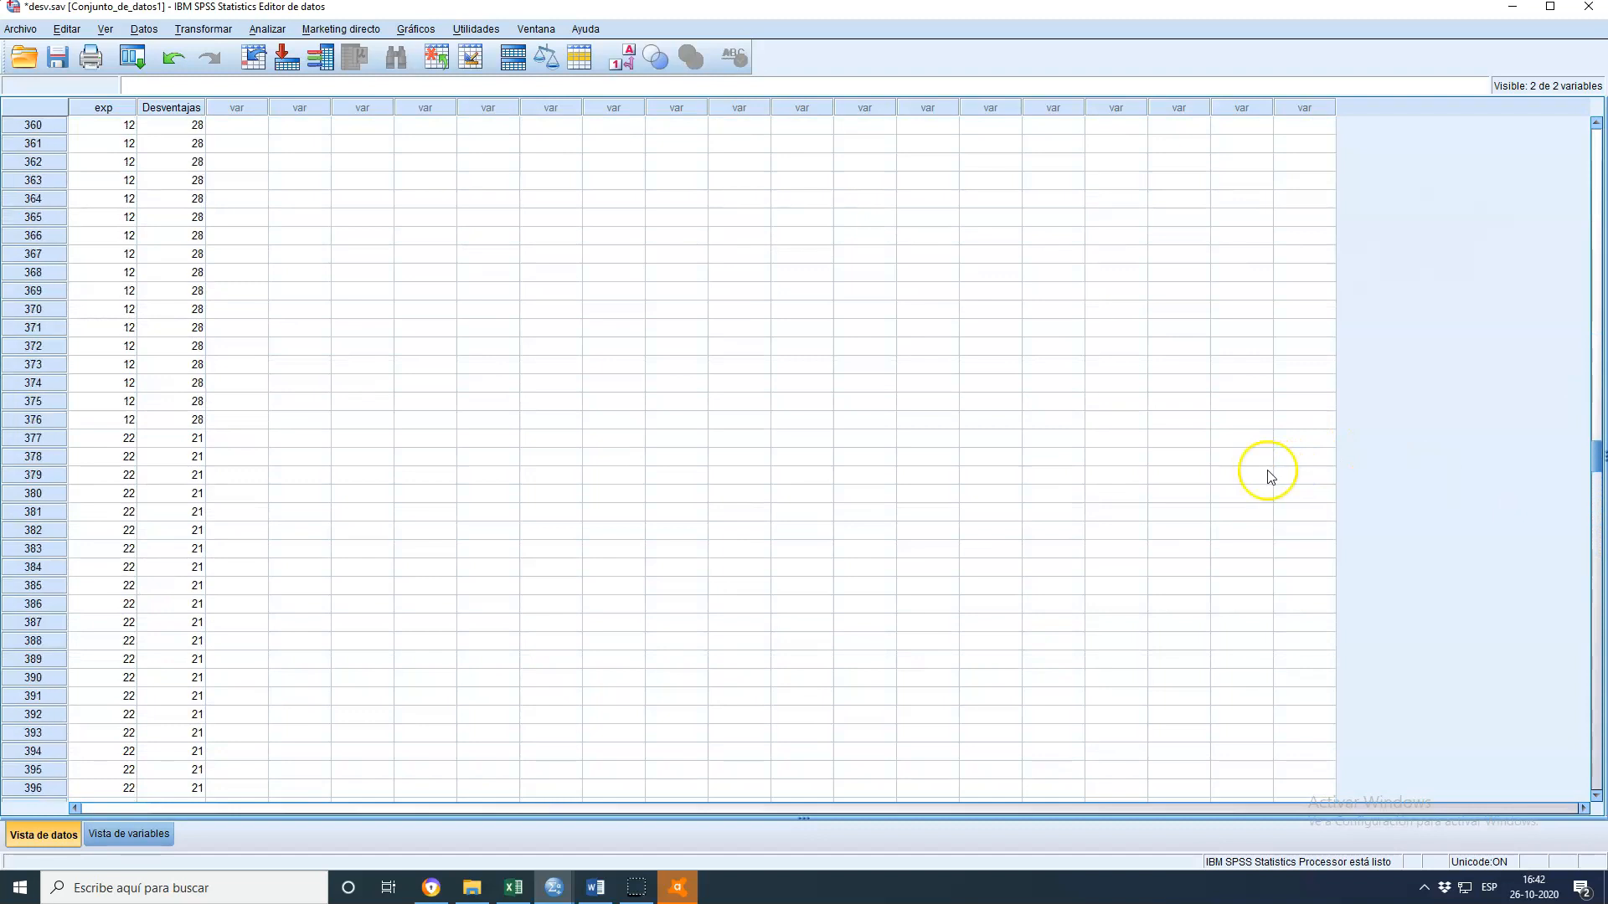
scroll(1282, 499, down, 4)
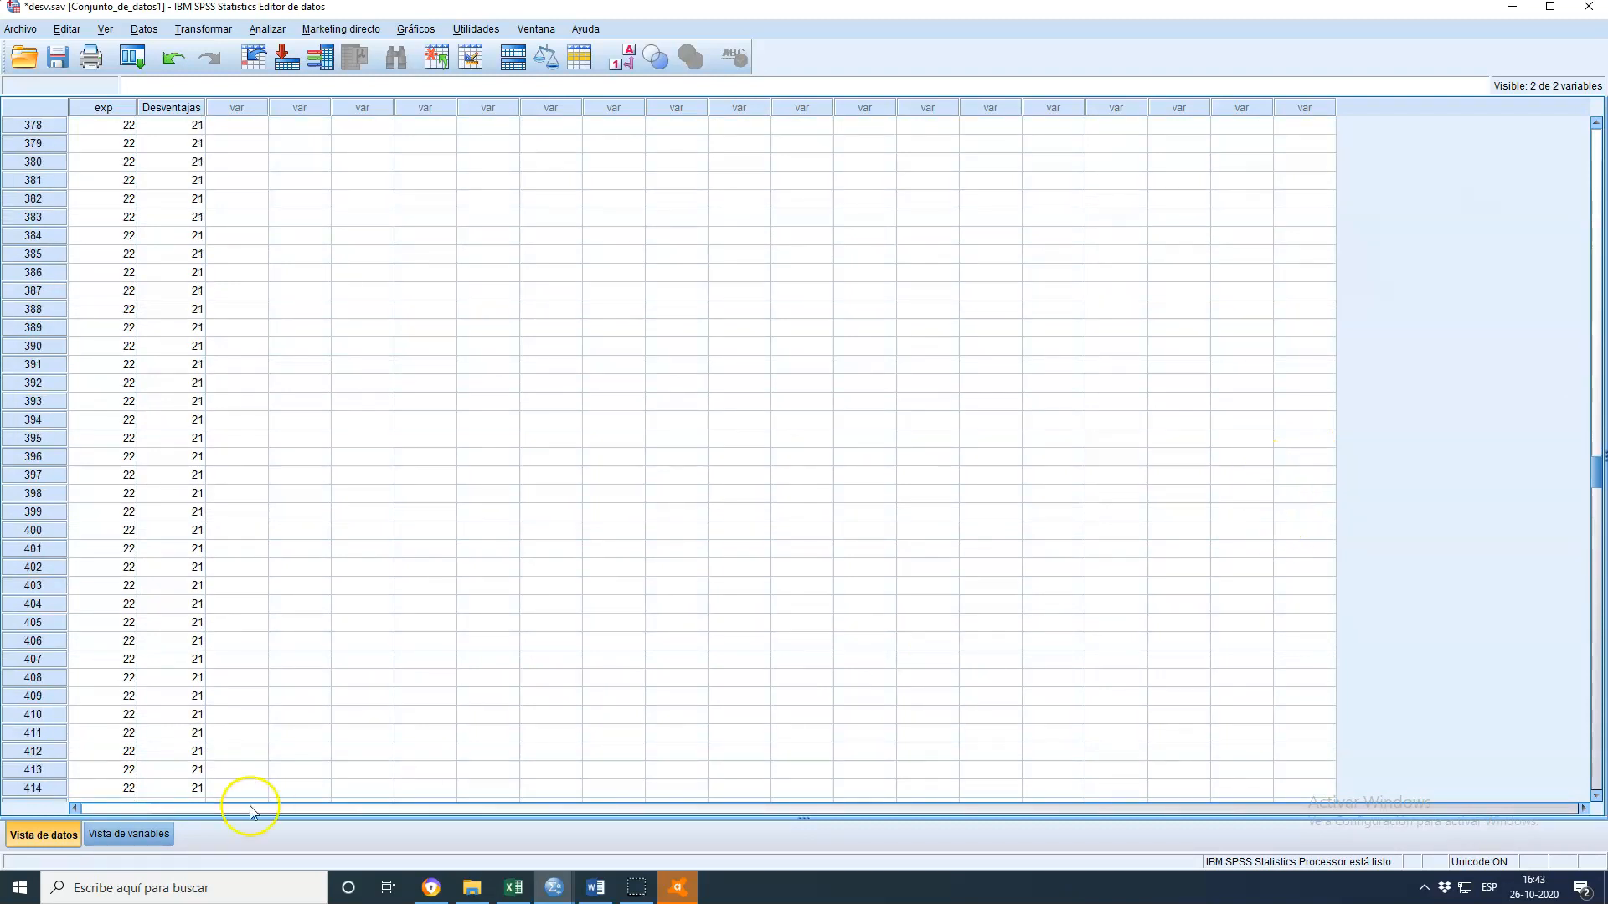
click(149, 834)
click(630, 124)
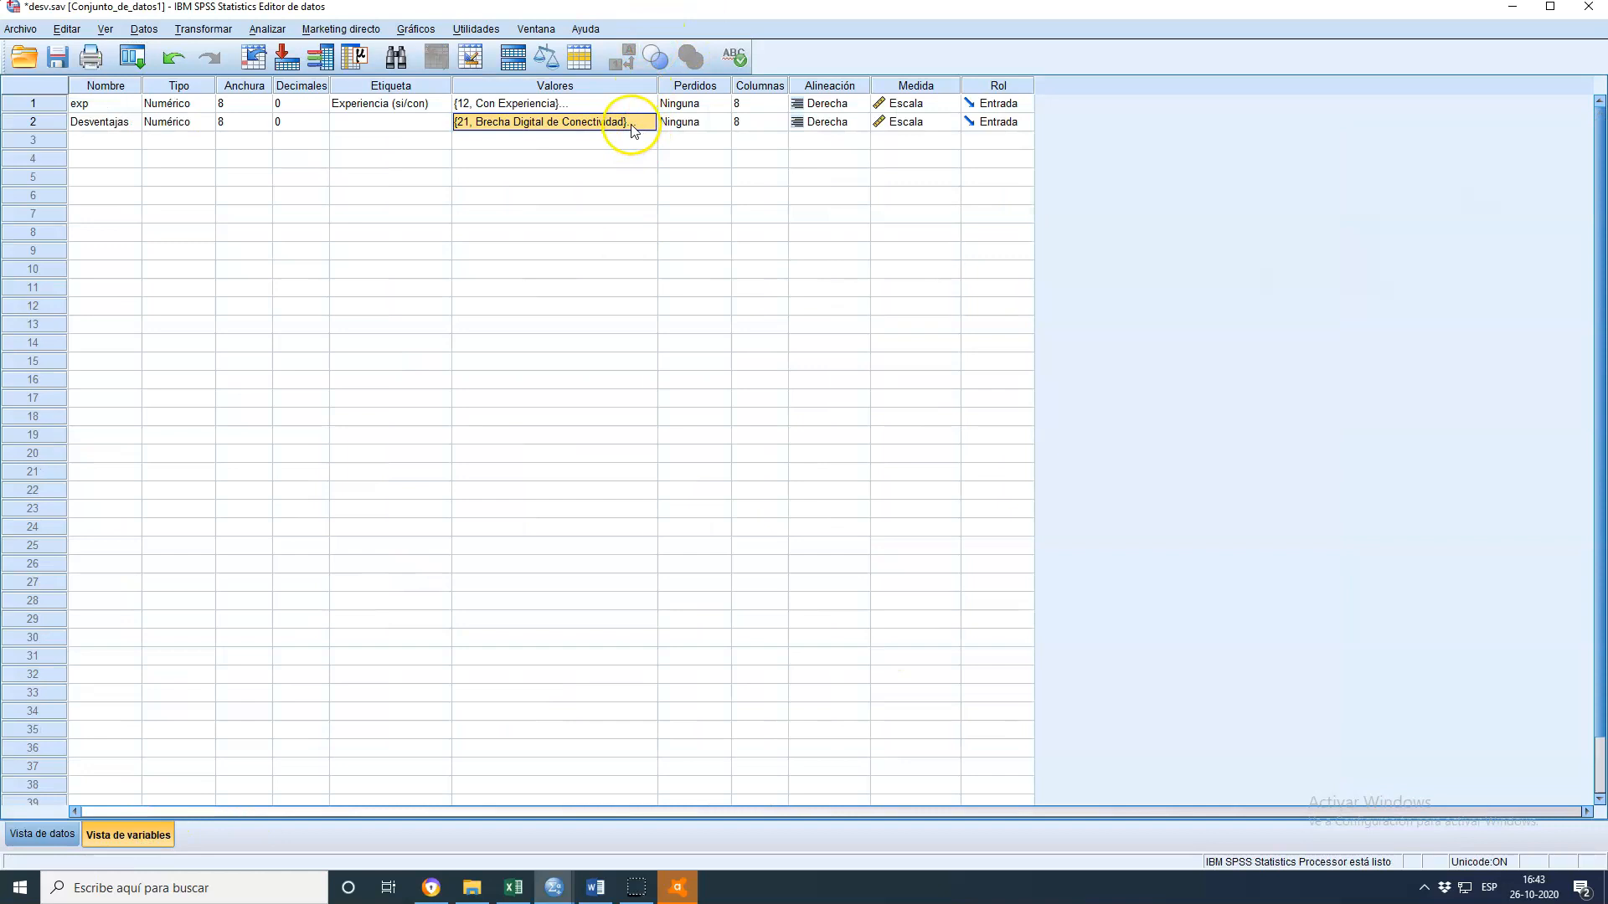
click(648, 124)
click(822, 436)
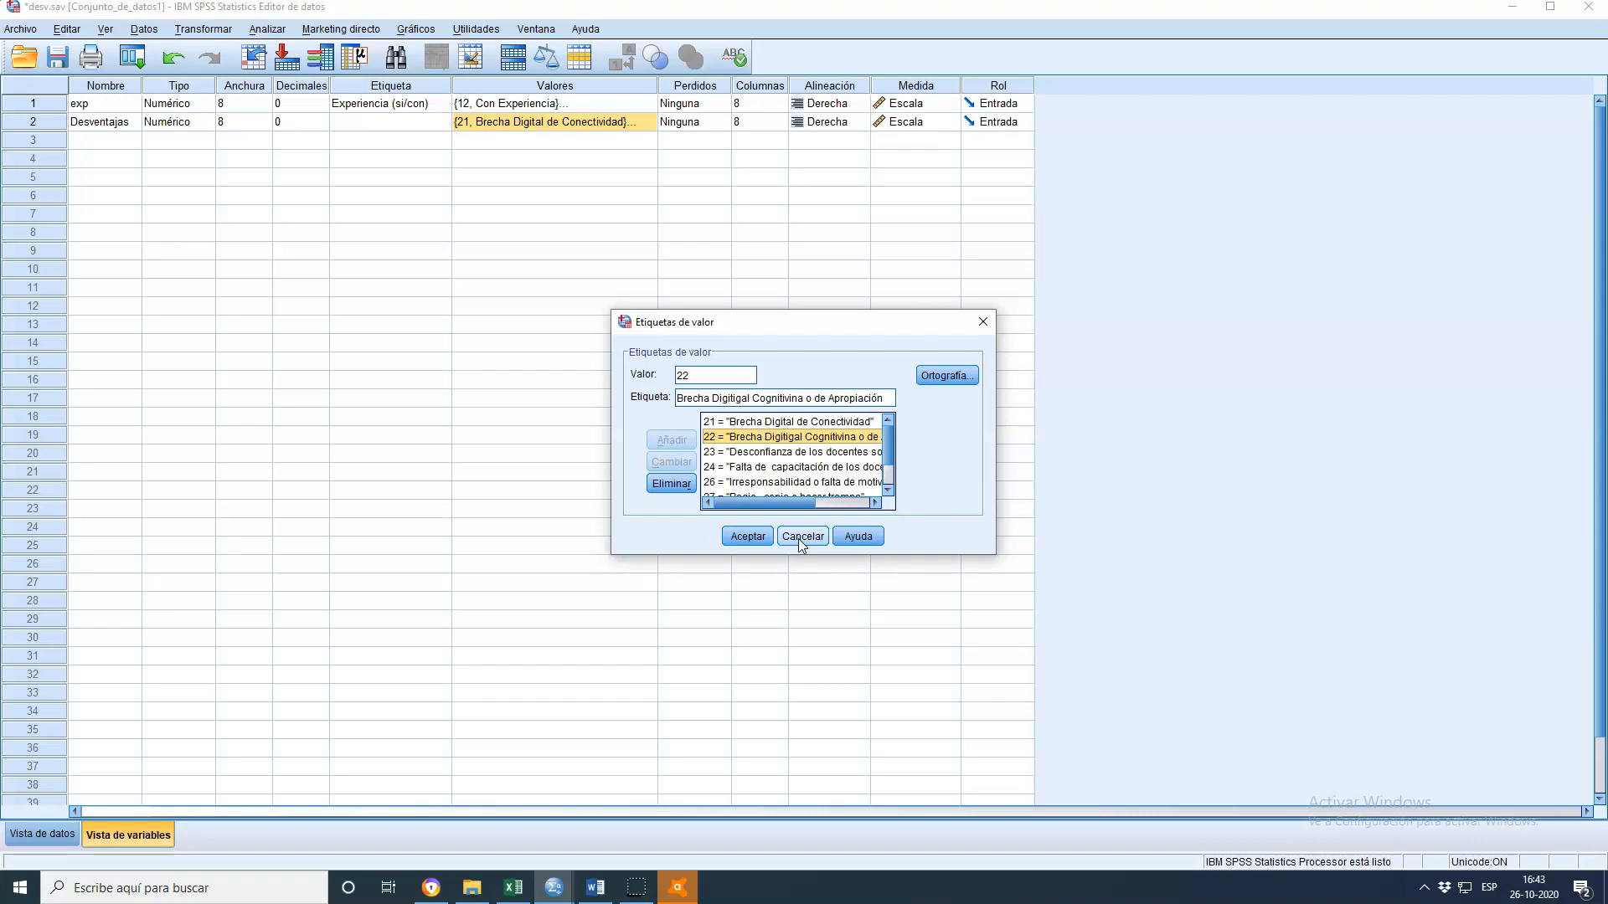
click(892, 400)
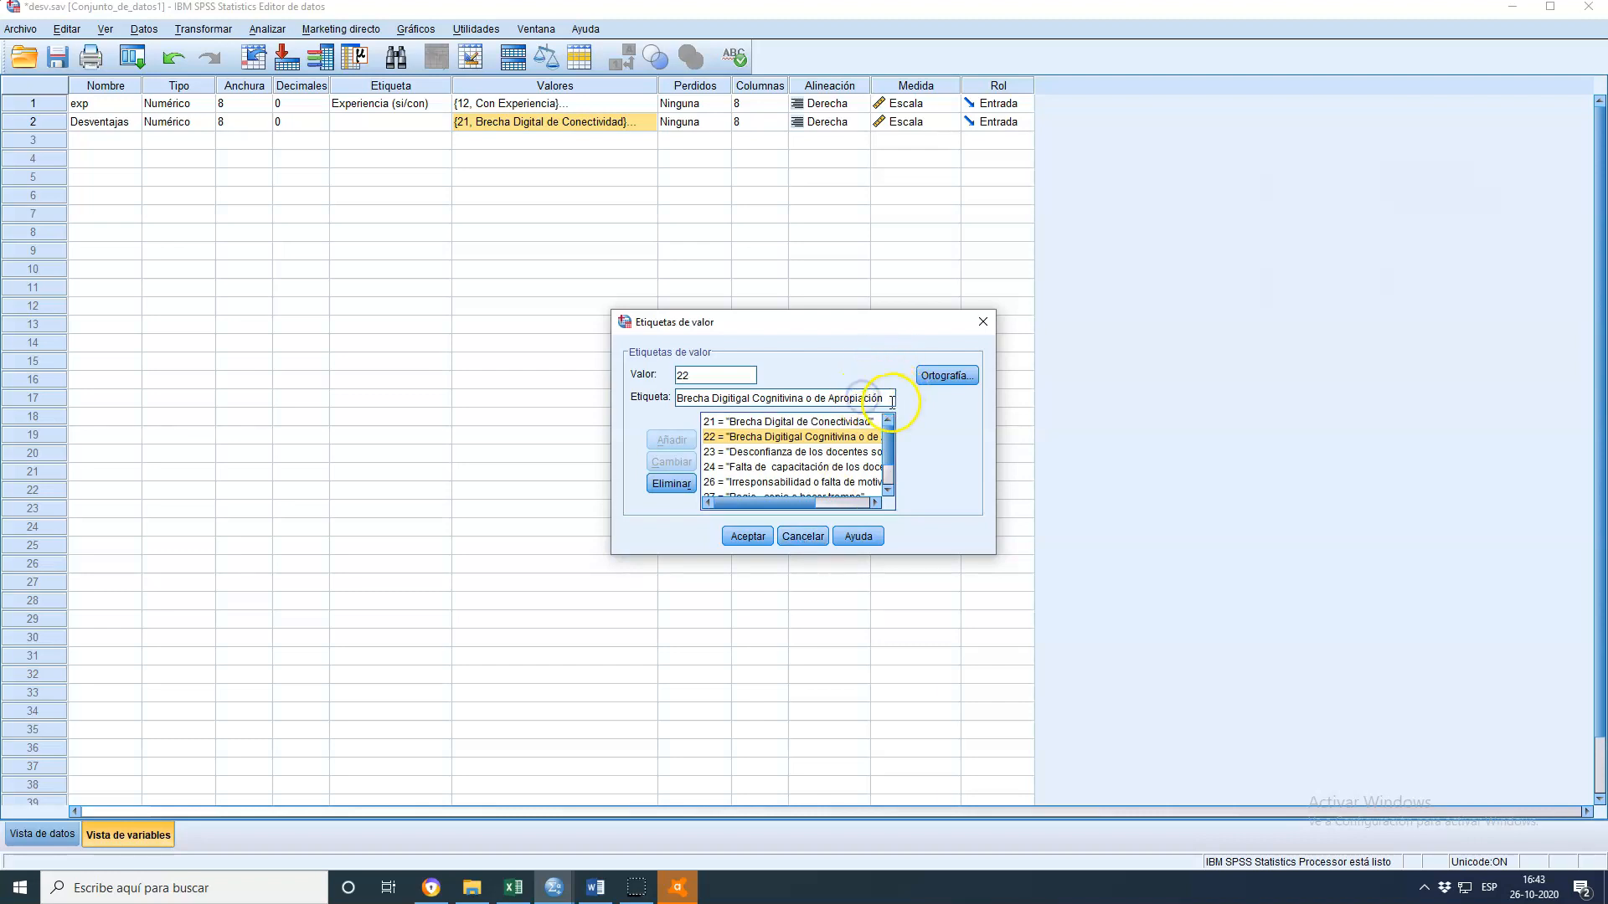
drag(892, 400, 603, 395)
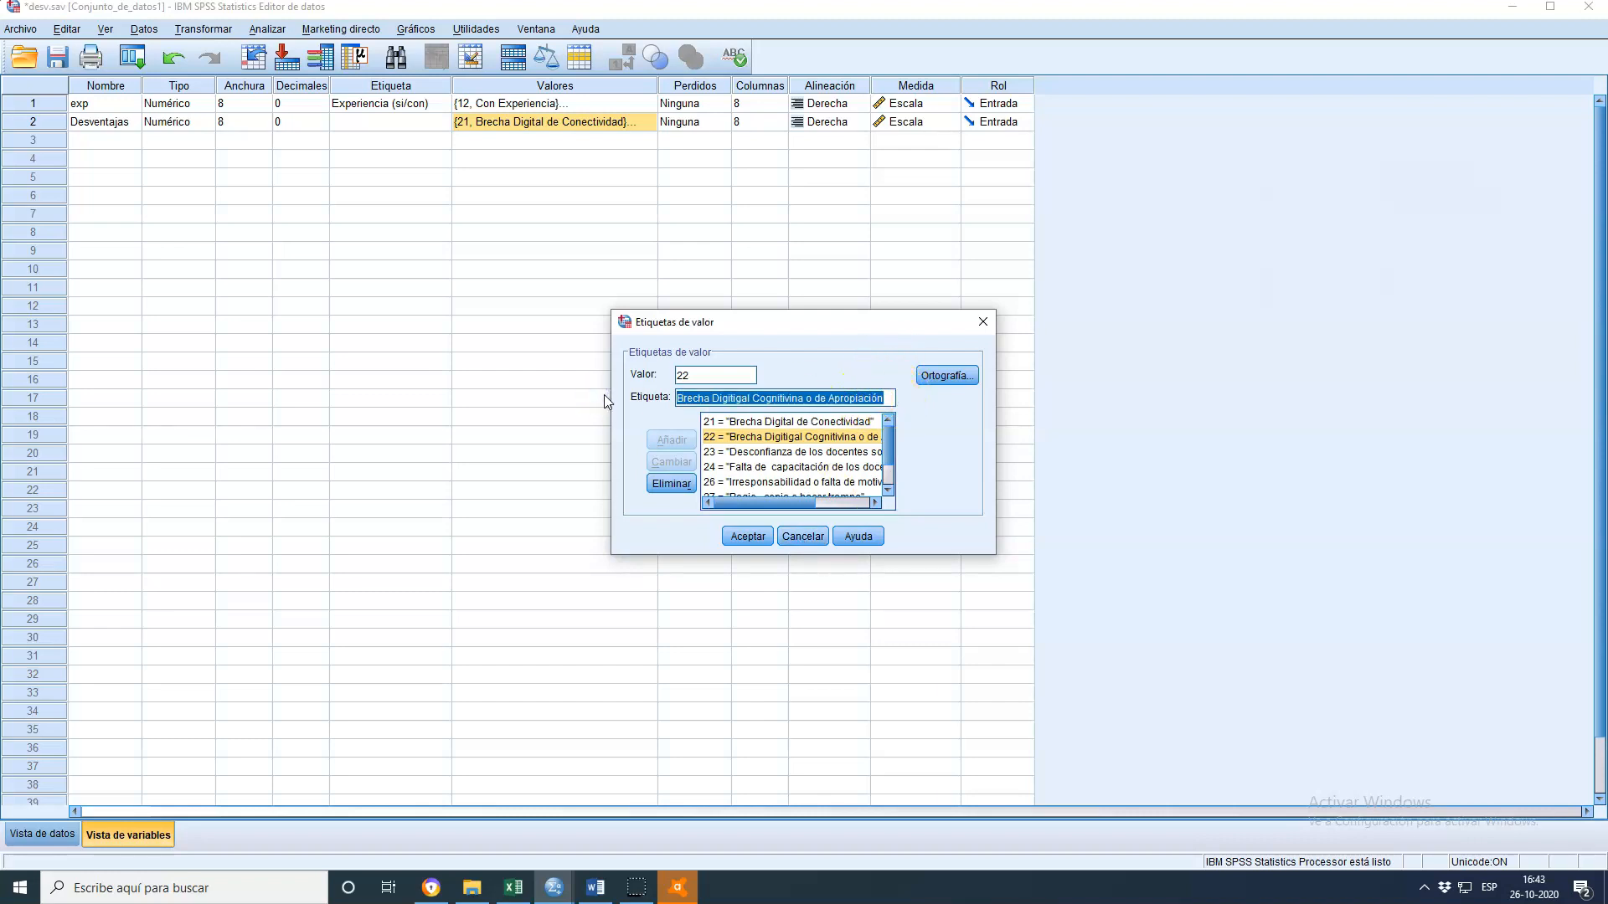
key(BackSpace)
scroll(791, 478, down, 1)
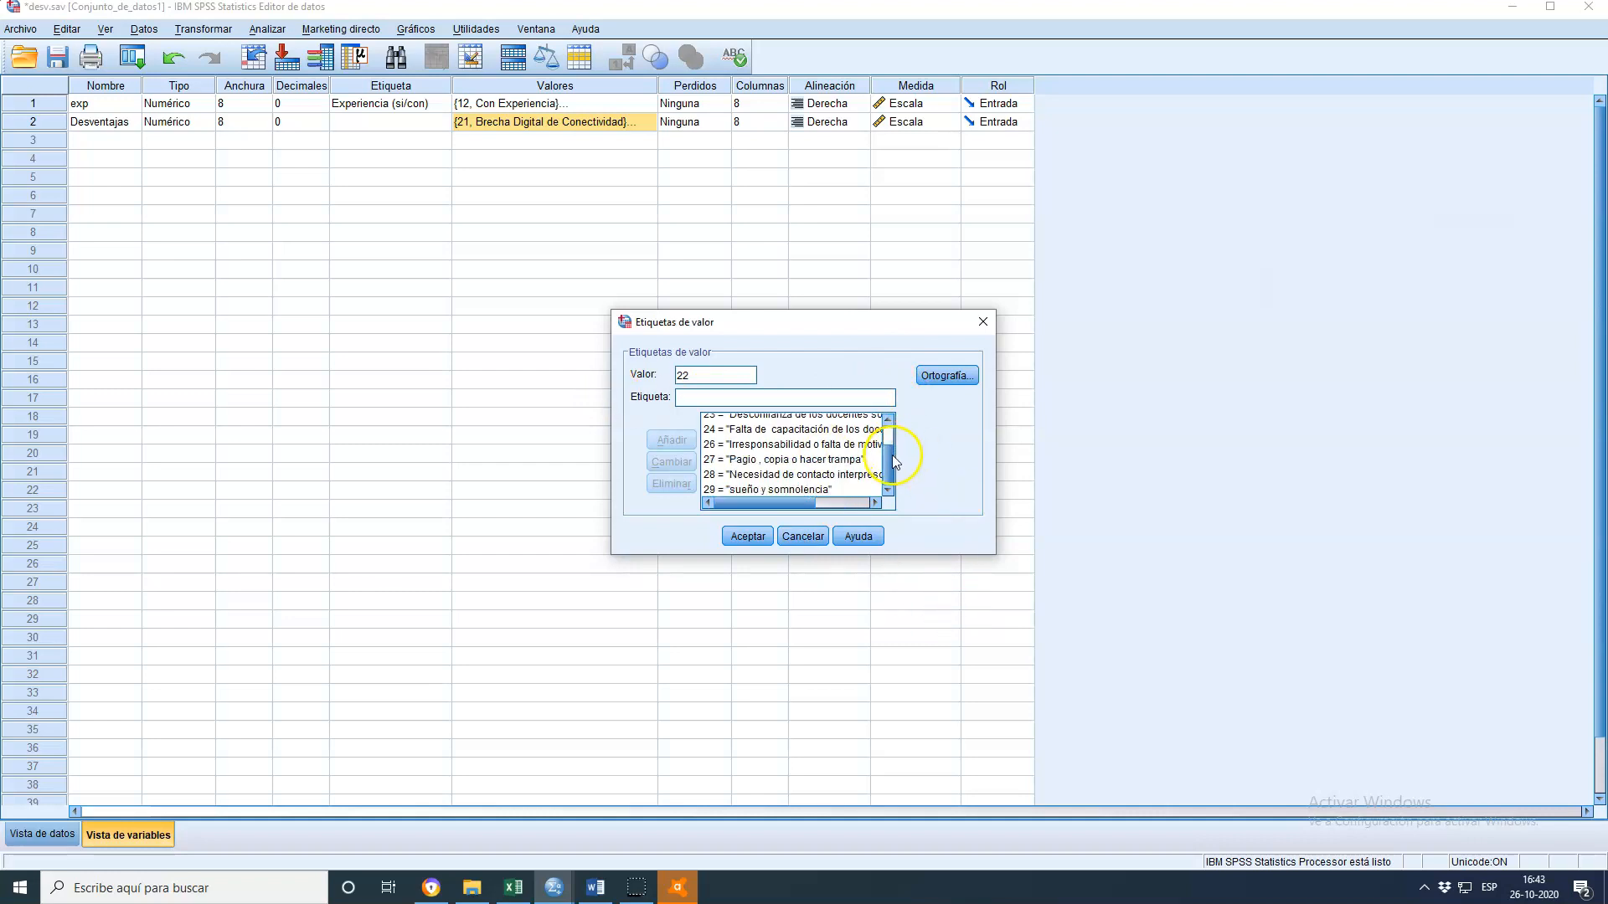
click(788, 489)
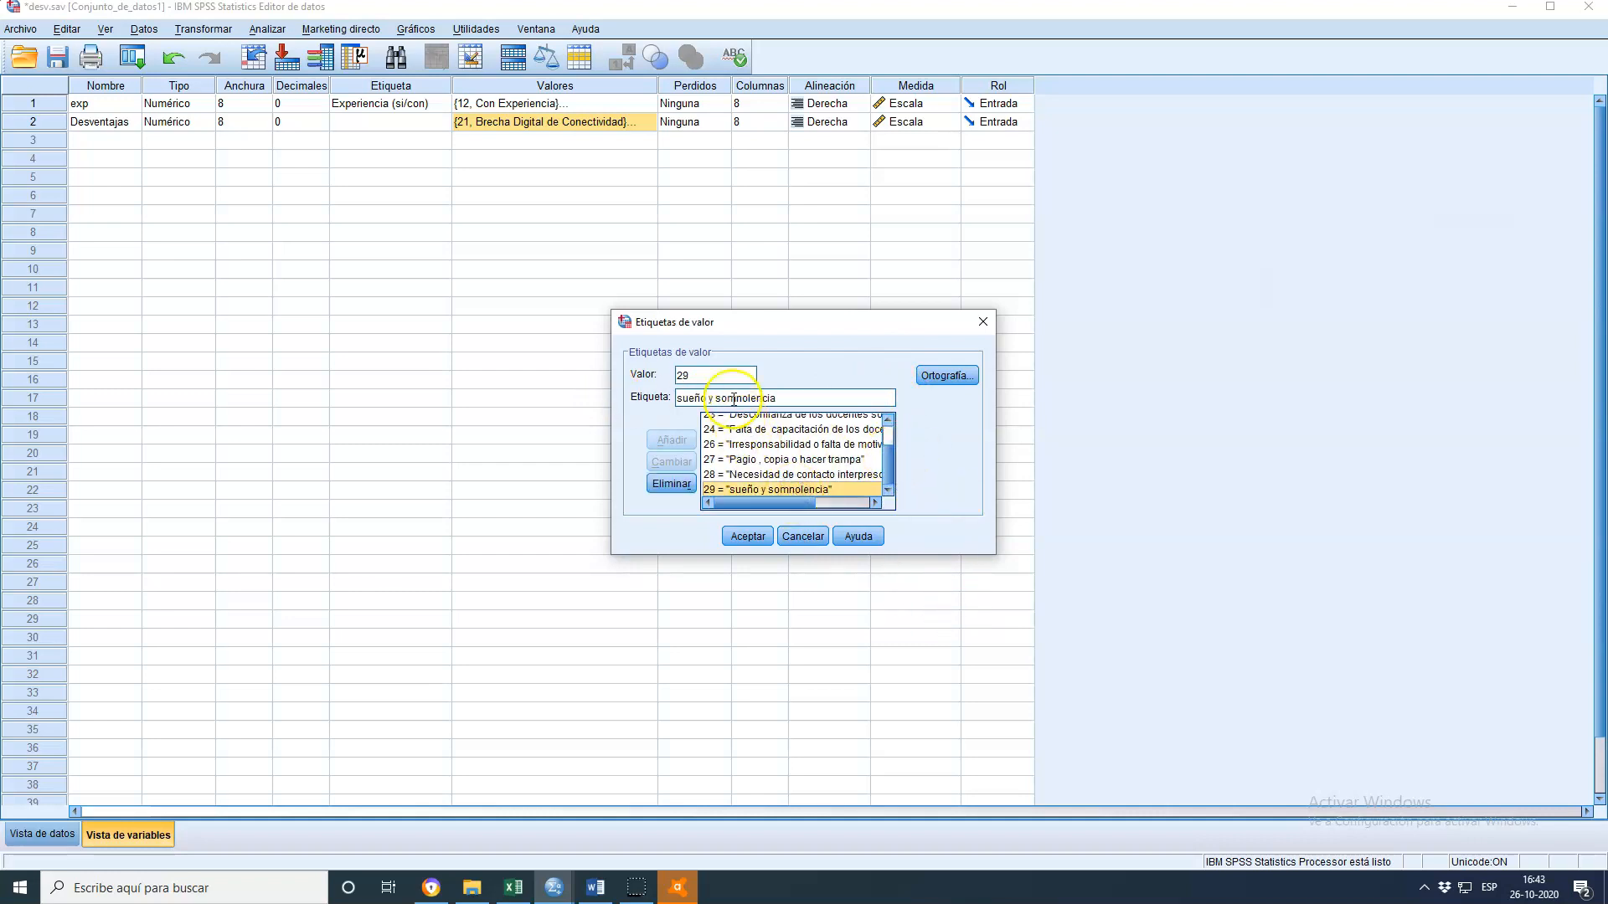
click(671, 483)
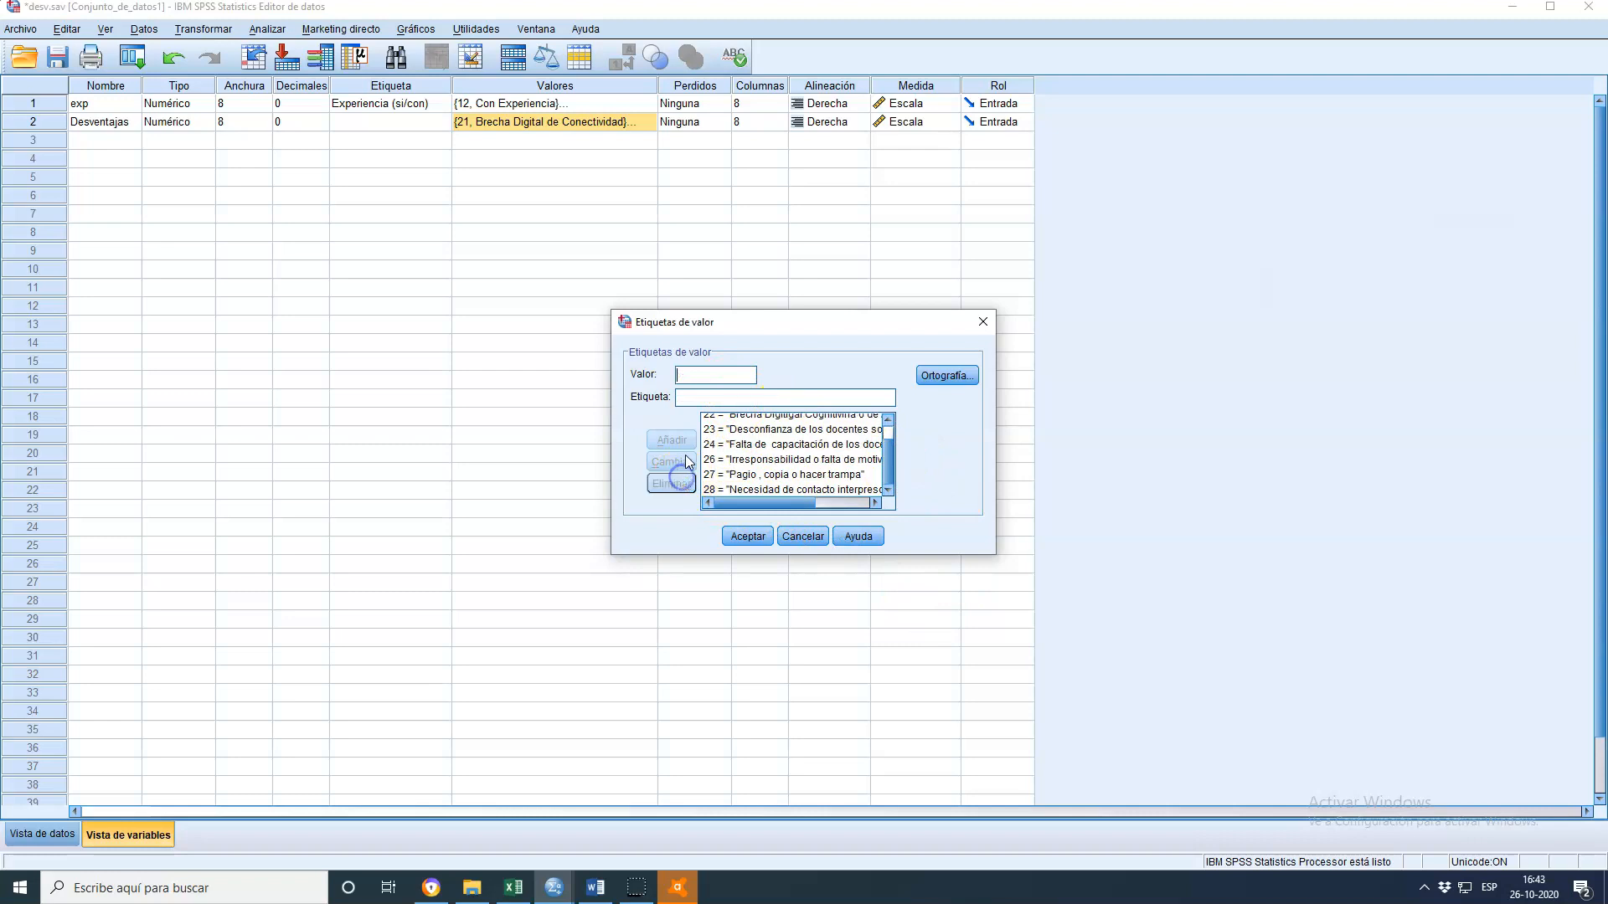
click(713, 400)
text(s)
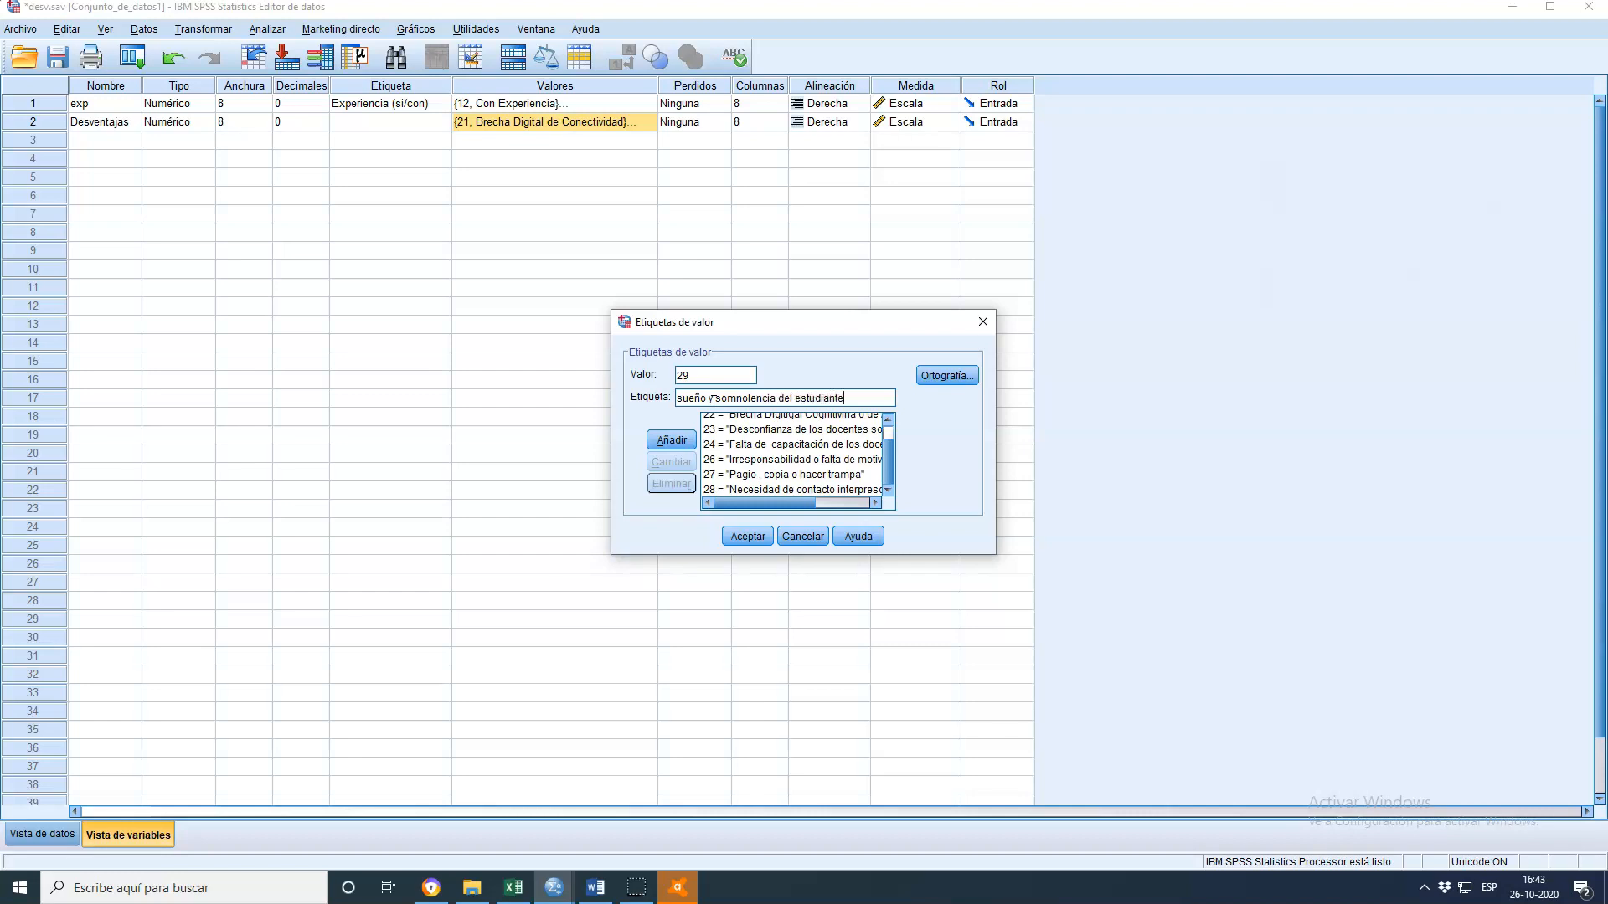
click(679, 441)
click(890, 488)
click(832, 490)
click(809, 537)
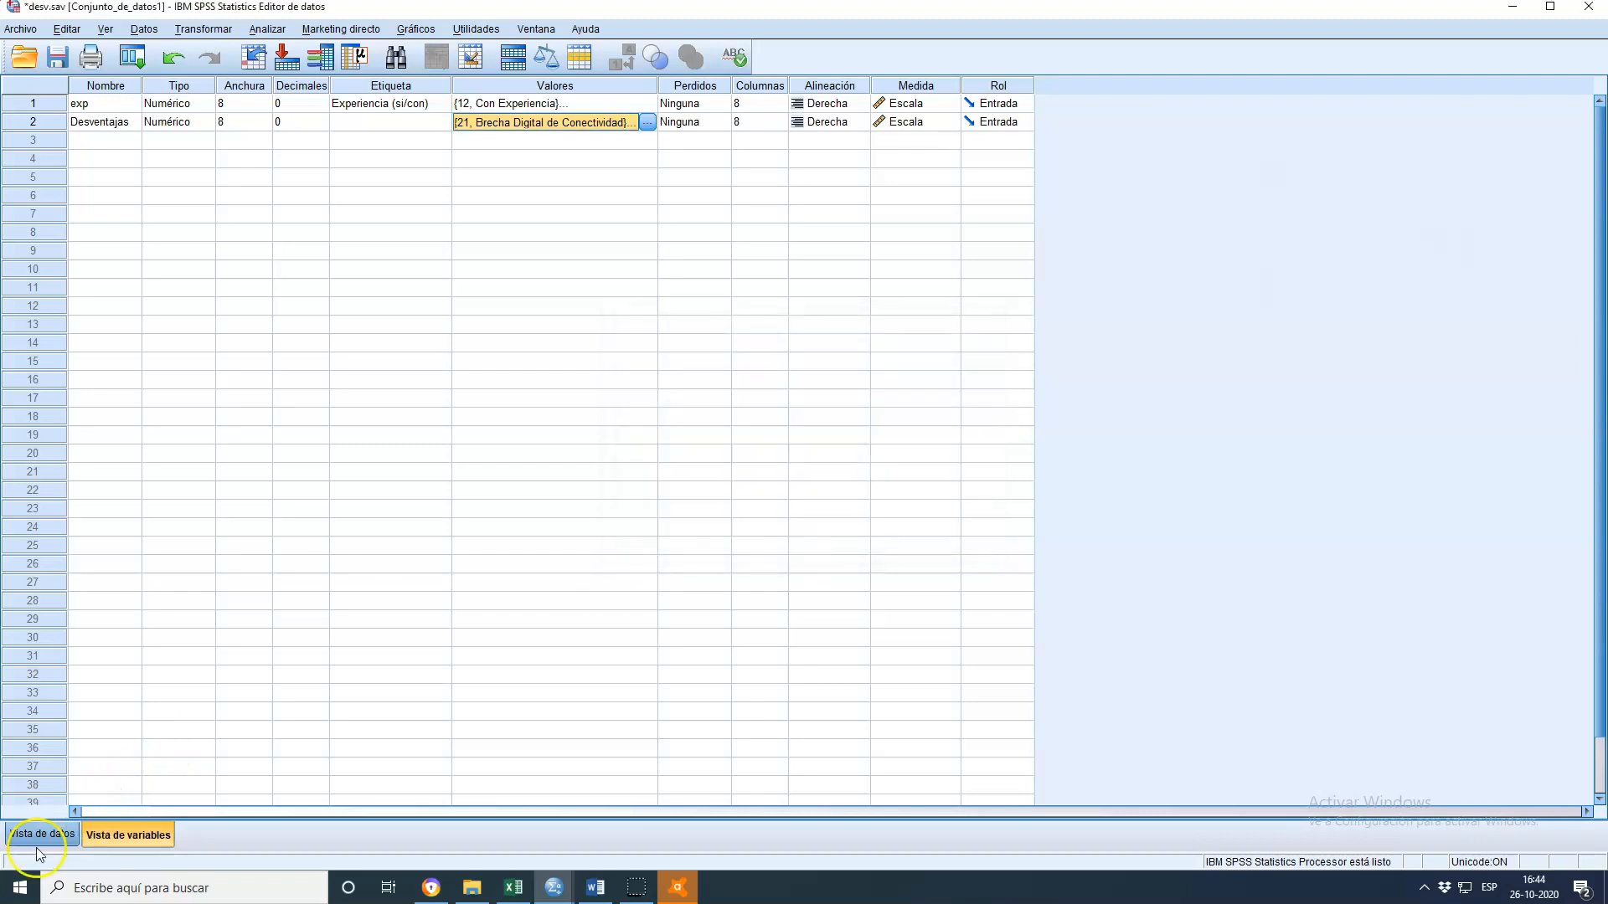
Add two new cases at rows 723 and 724 with exp 22 and Desventajas 29 in data view
click(37, 840)
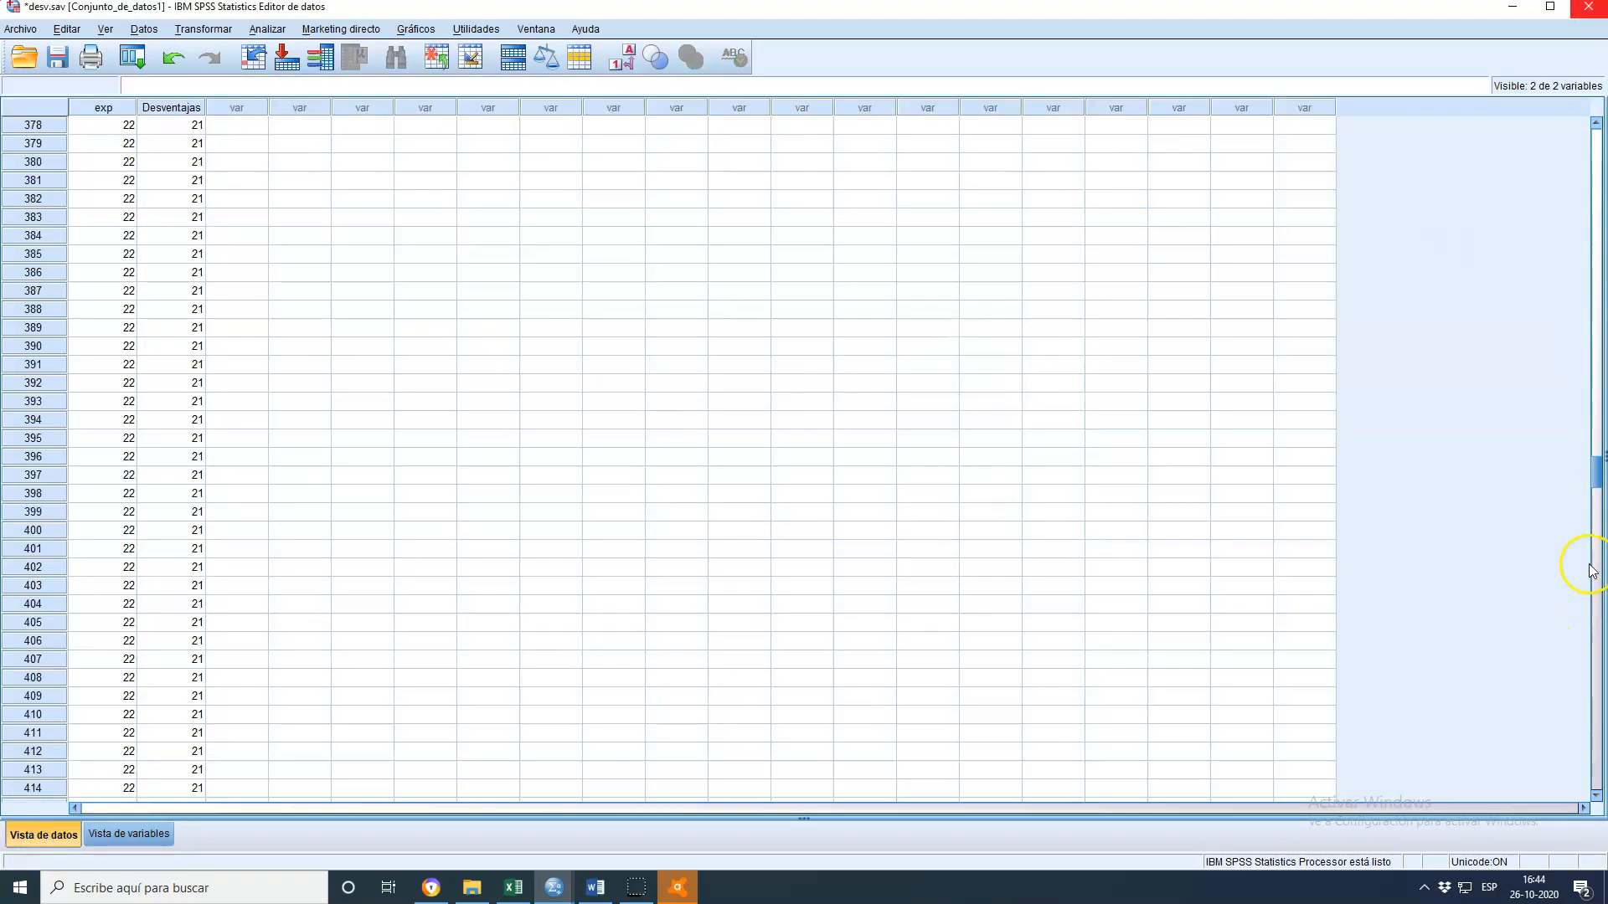
drag(1596, 488, 1601, 751)
click(113, 535)
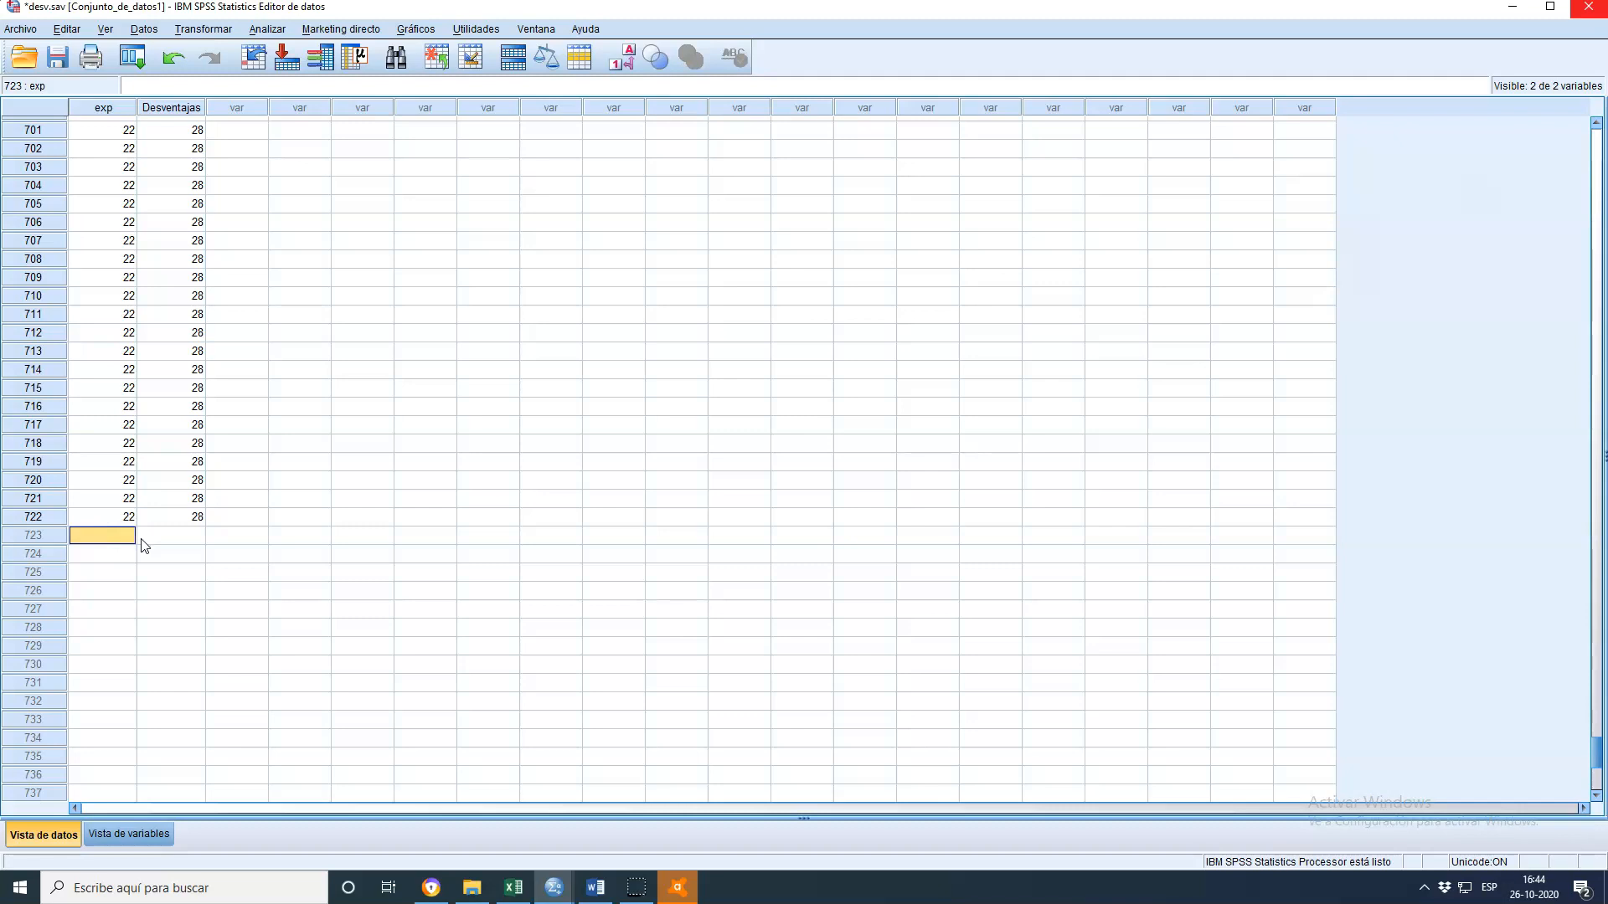
click(143, 545)
text(22)
scroll(101, 469, up, 1)
click(185, 585)
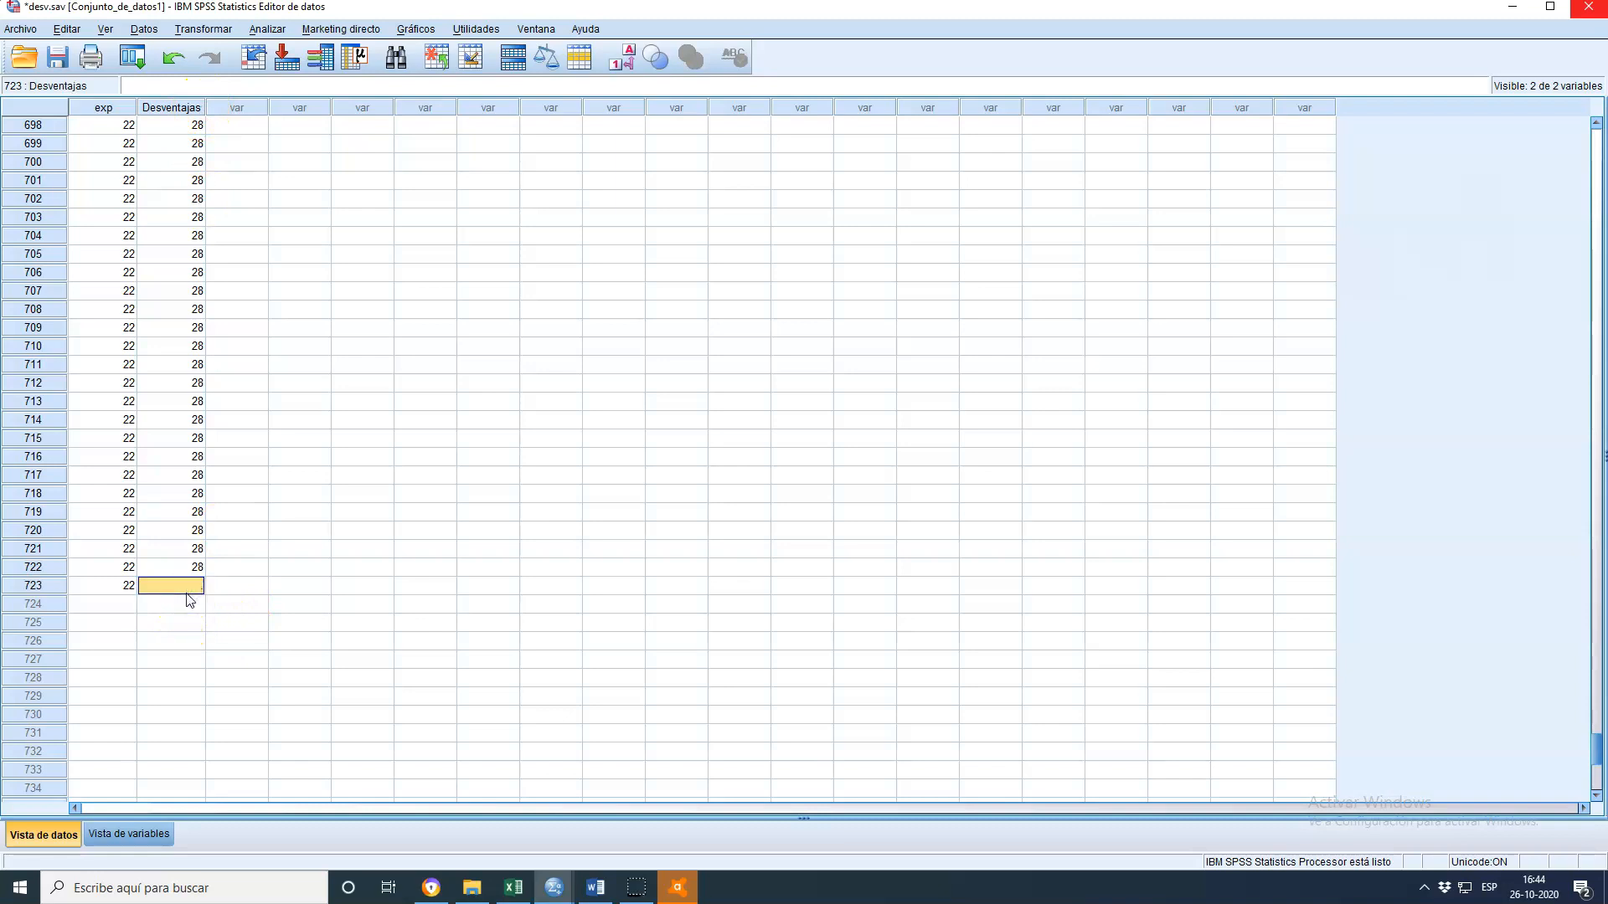
text(29)
click(188, 599)
text(2)
key(Left)
text(2)
key(Right)
key(Left)
key(Right)
key(Left)
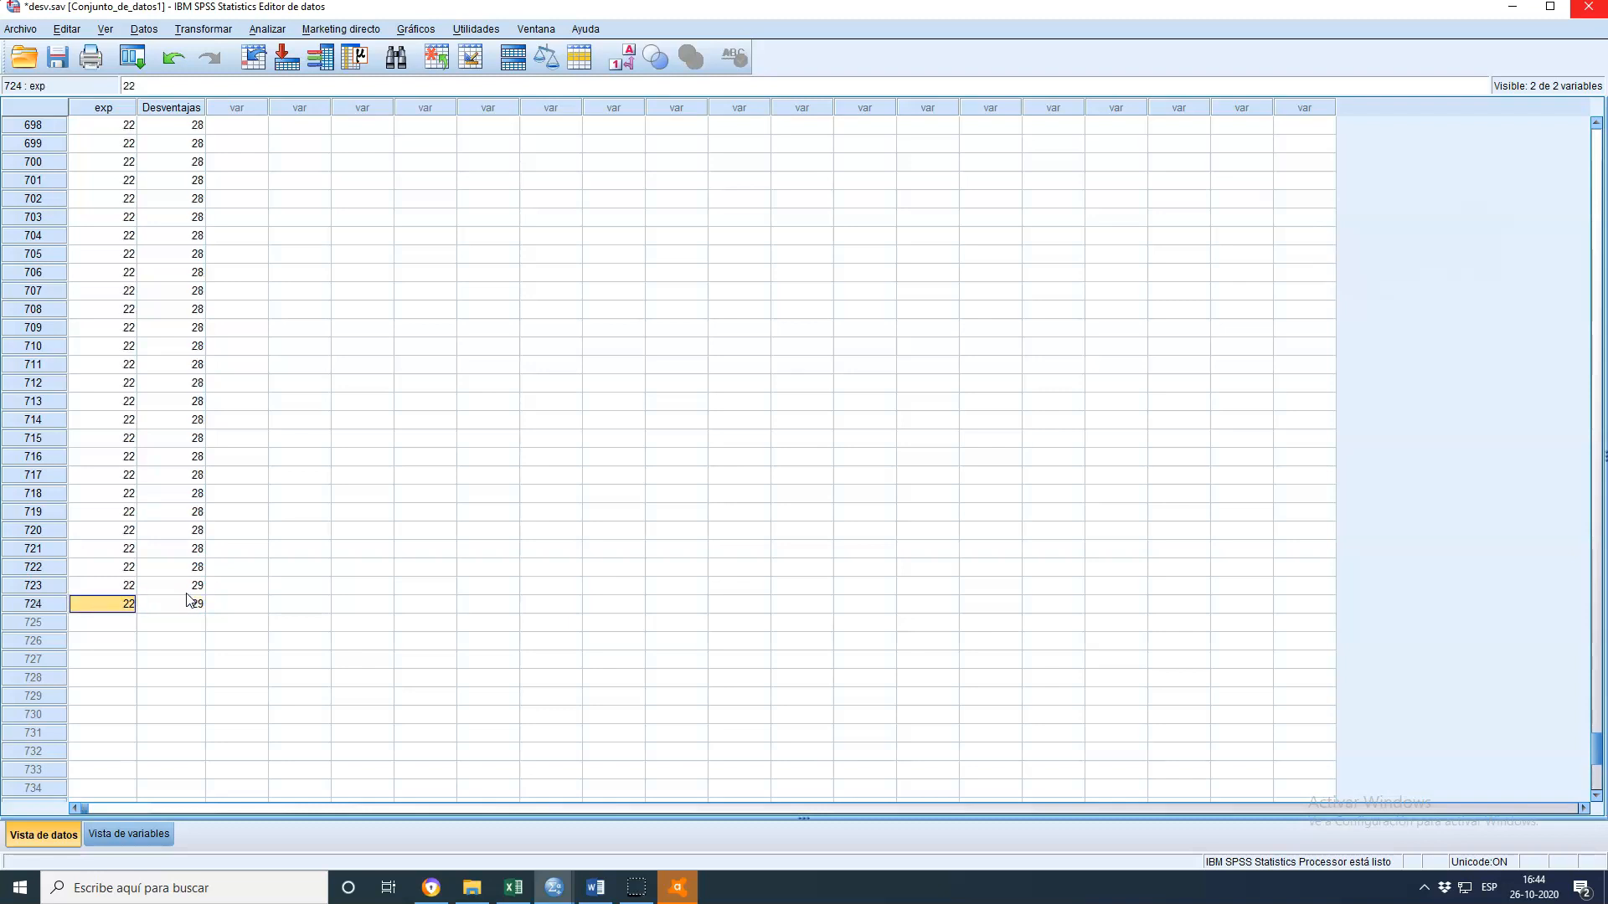
key(Right)
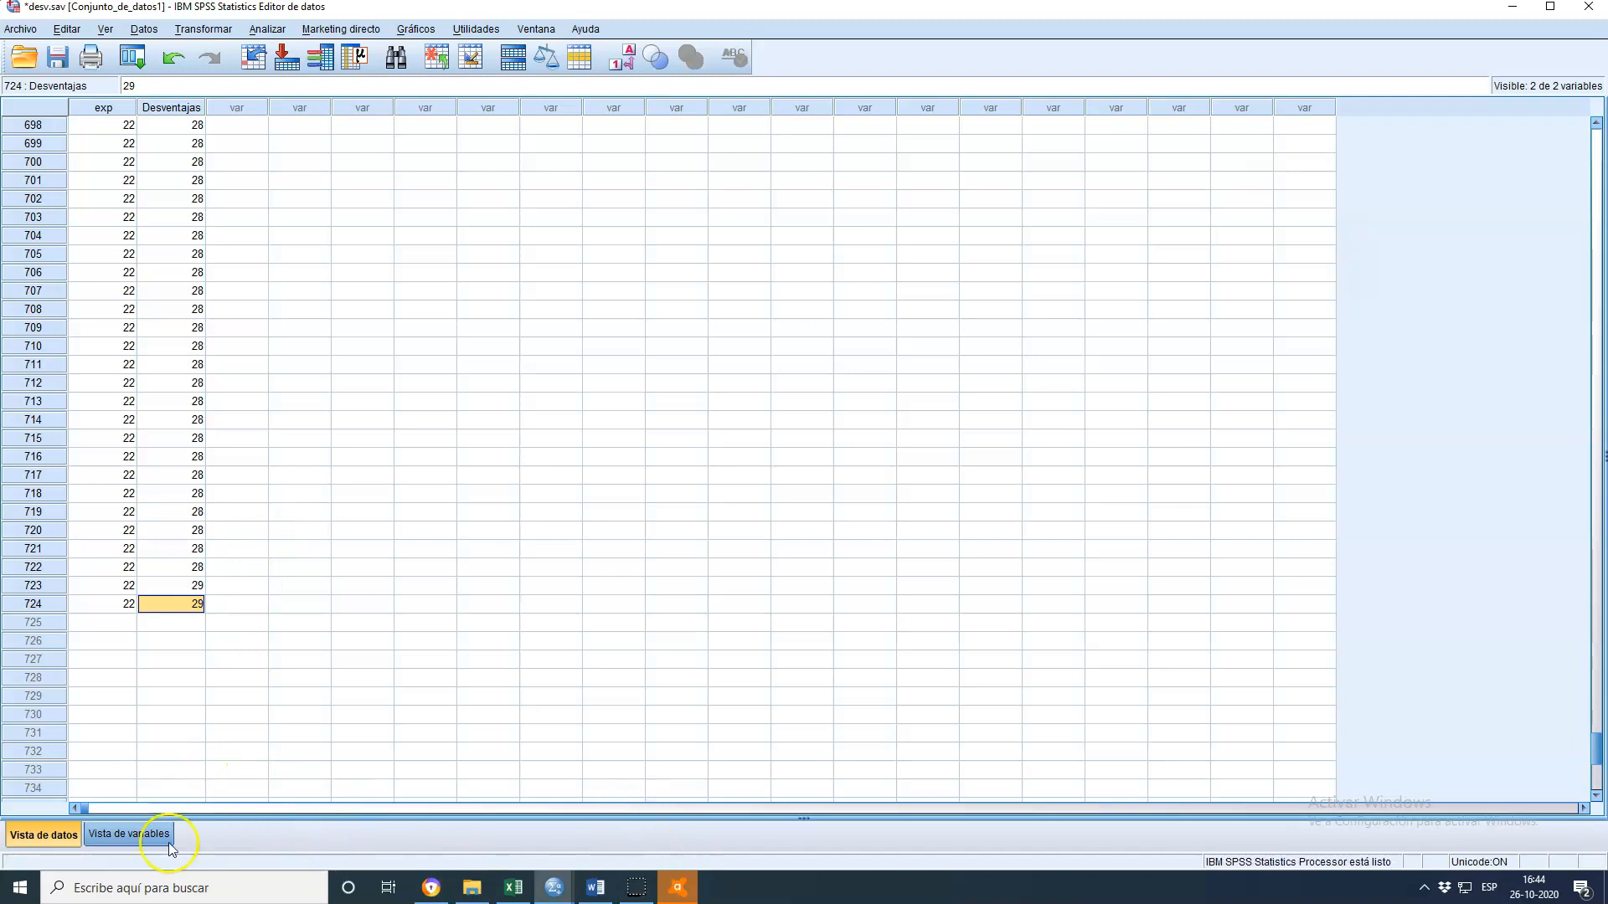
Open the Desventajas value labels in desv.sav and look through the coded disadvantage categories
click(142, 836)
click(58, 834)
click(162, 835)
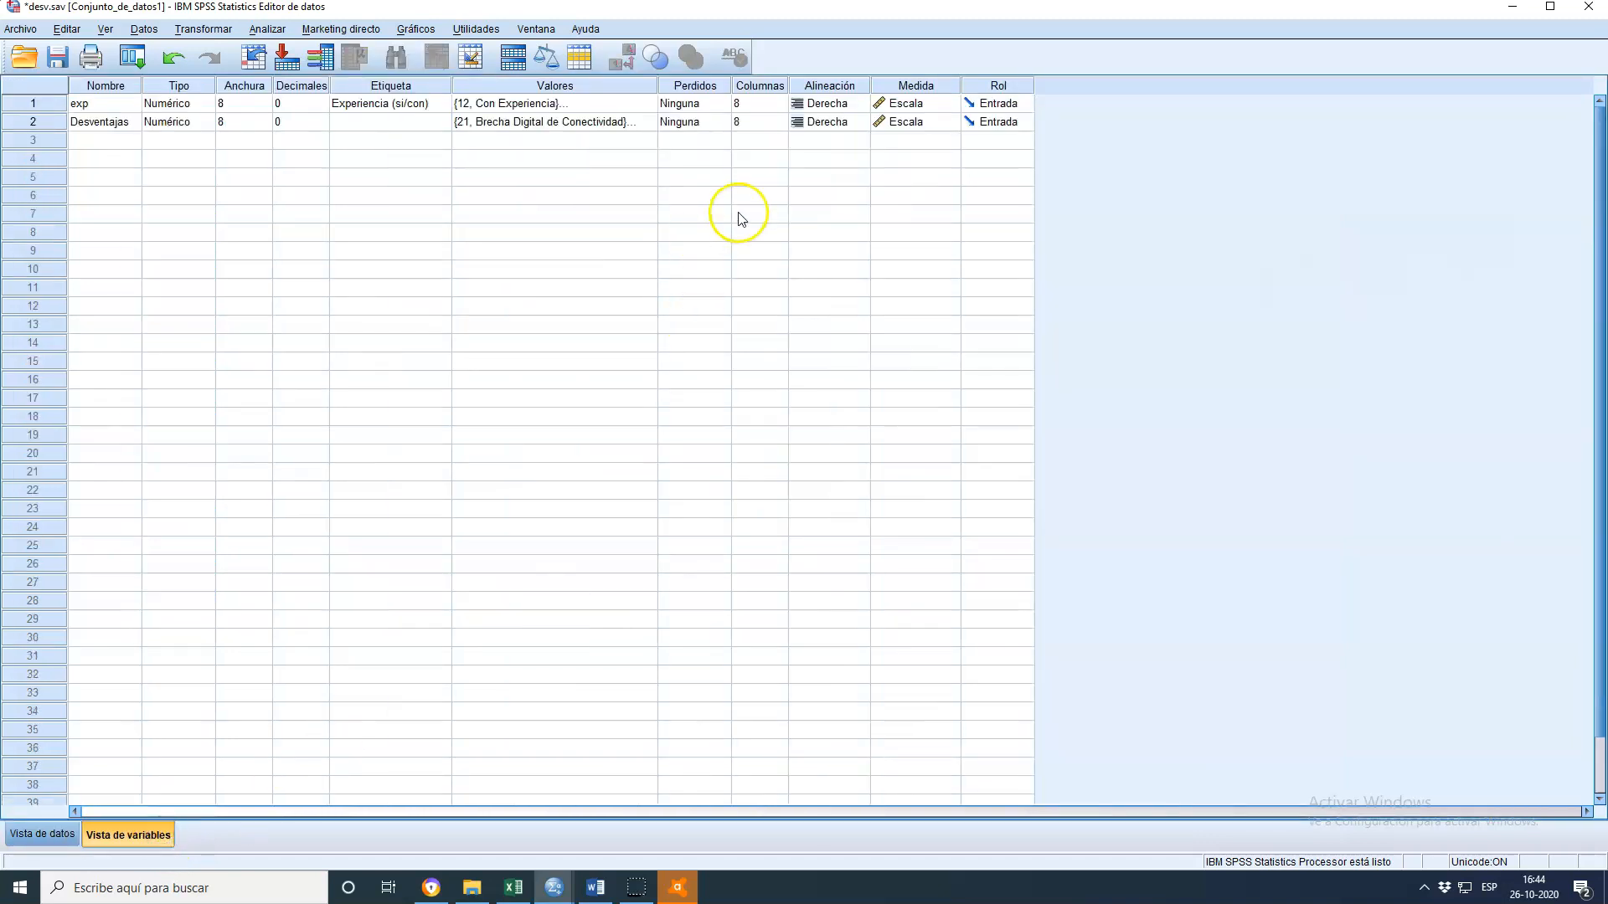
click(607, 125)
click(647, 122)
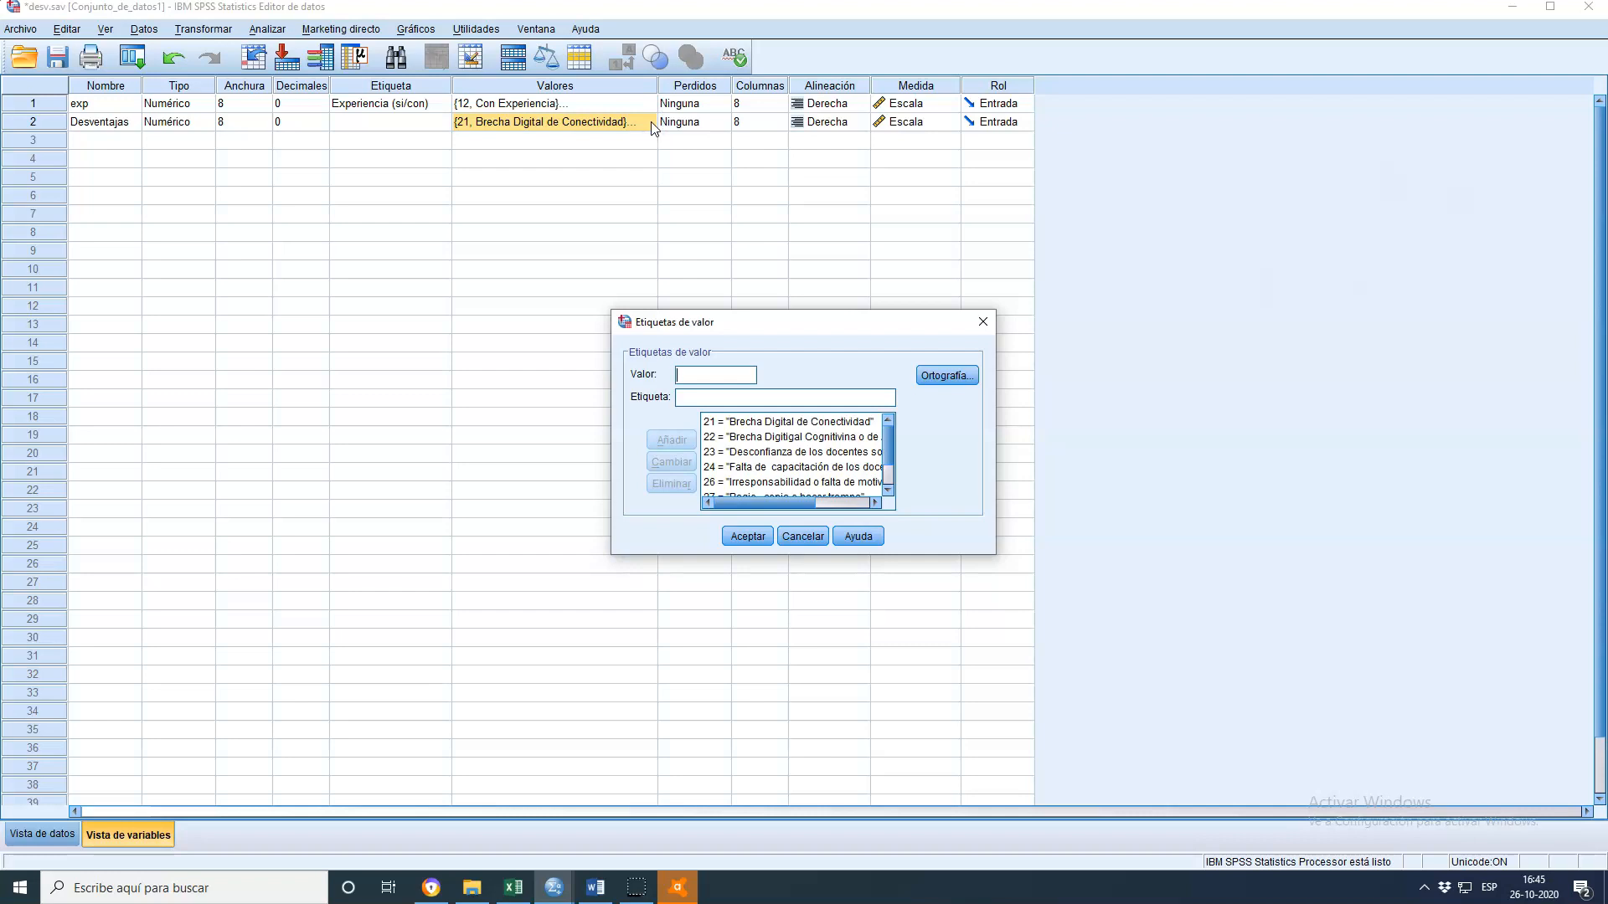
click(734, 445)
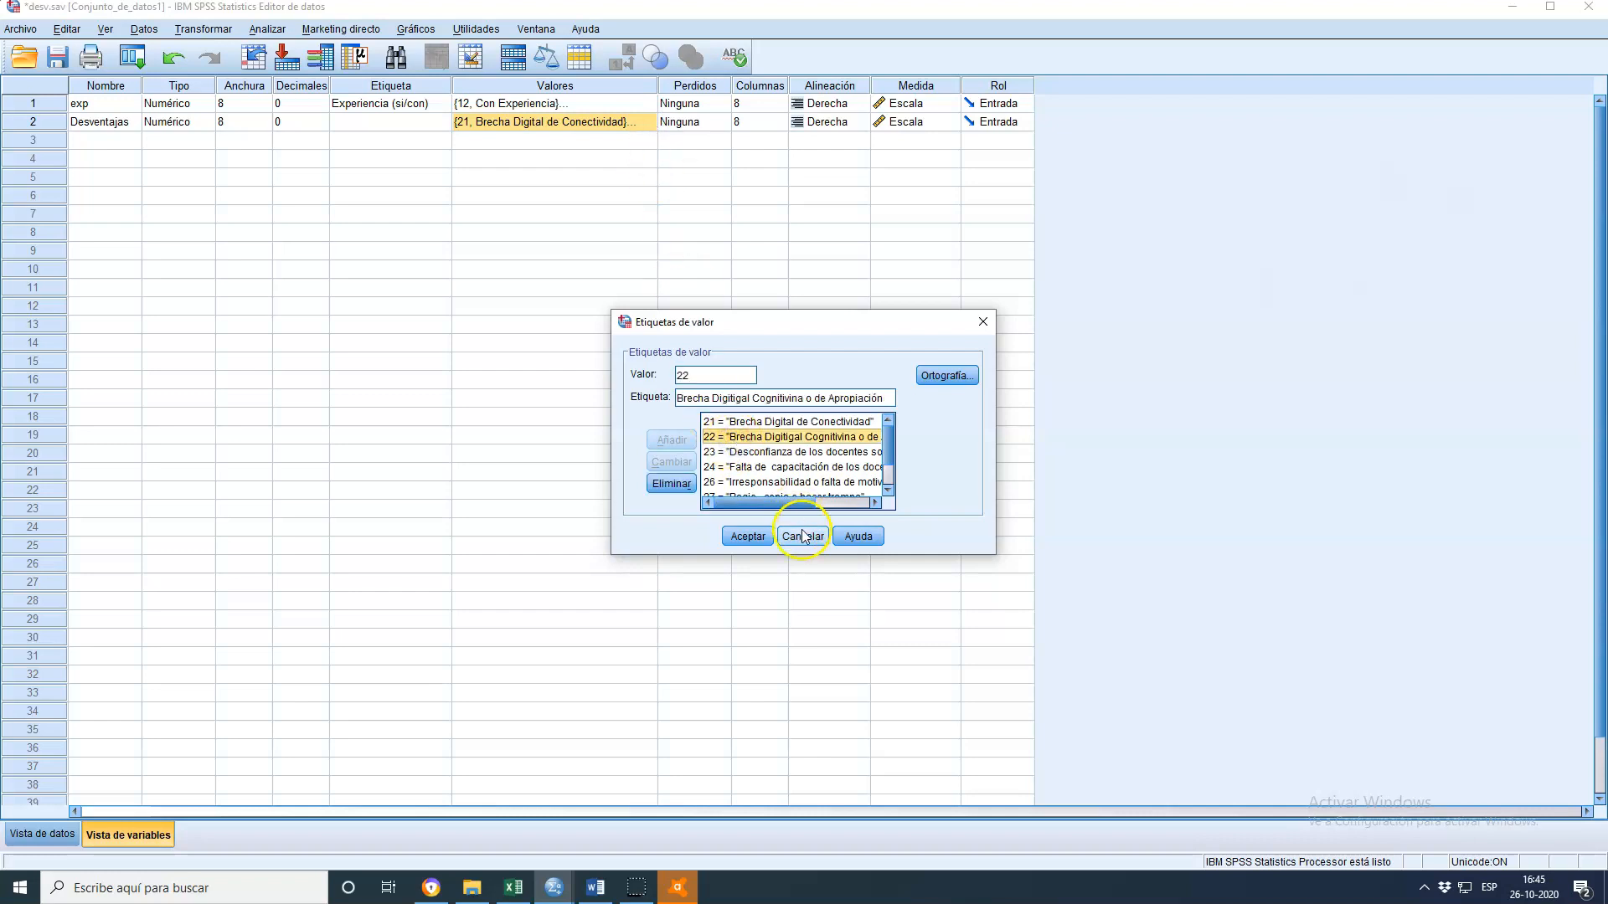
scroll(829, 467, down, 1)
click(827, 461)
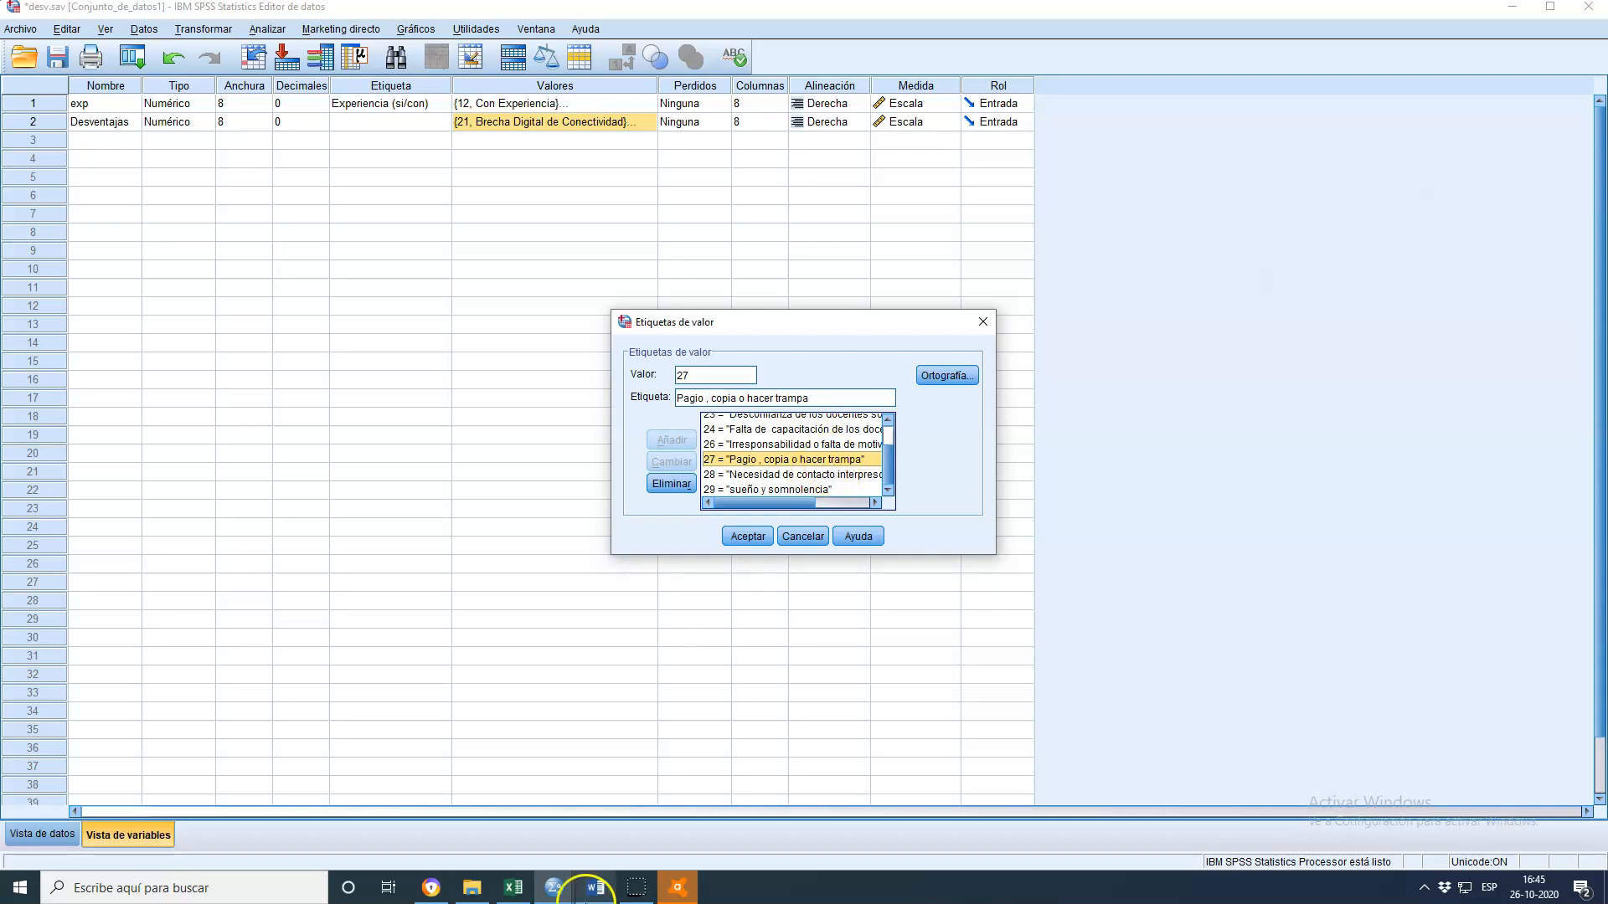
Switch to Excel and examine the colour-coded disadvantage responses on the 'sin exper' sheet
click(516, 889)
scroll(712, 586, down, 5)
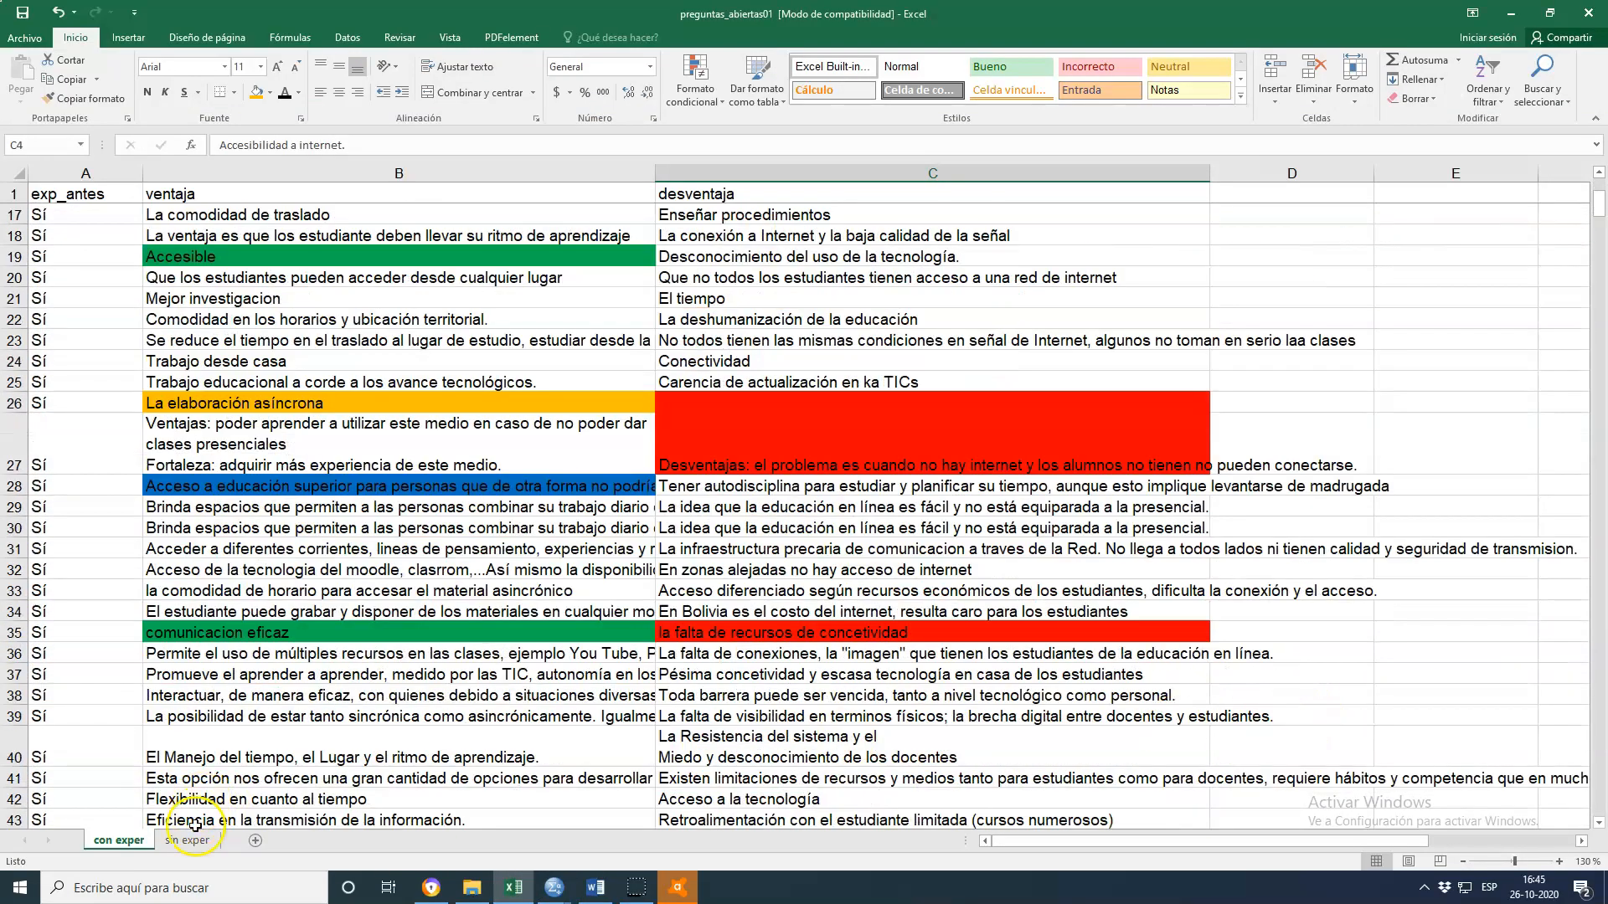
click(190, 840)
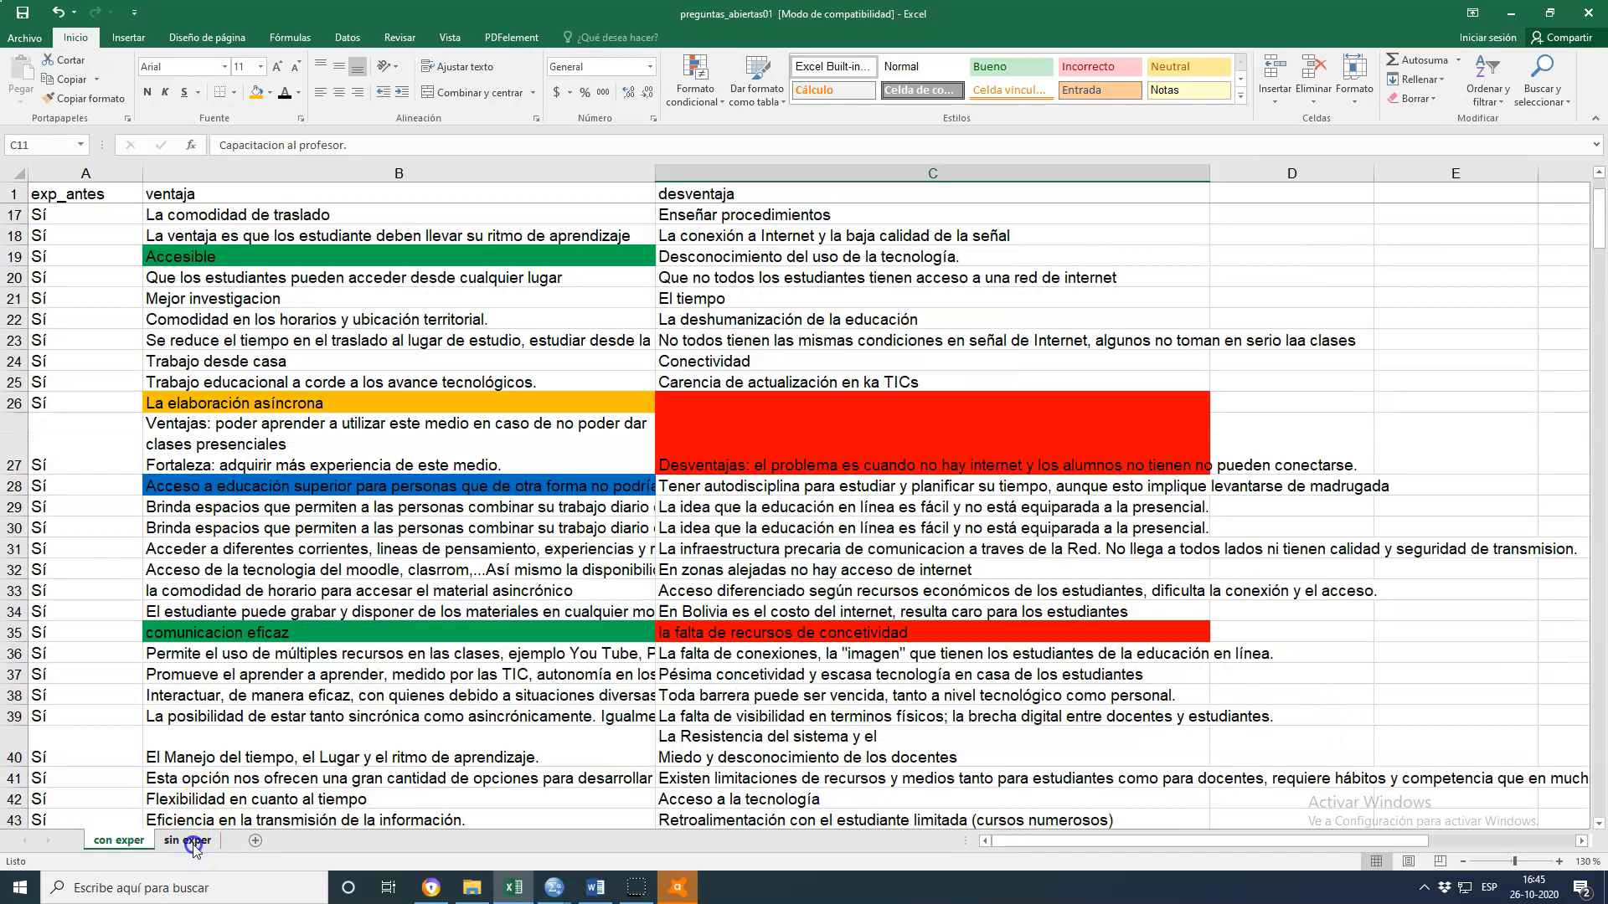
scroll(1106, 754, down, 10)
scroll(1207, 700, down, 3)
scroll(1222, 700, up, 10)
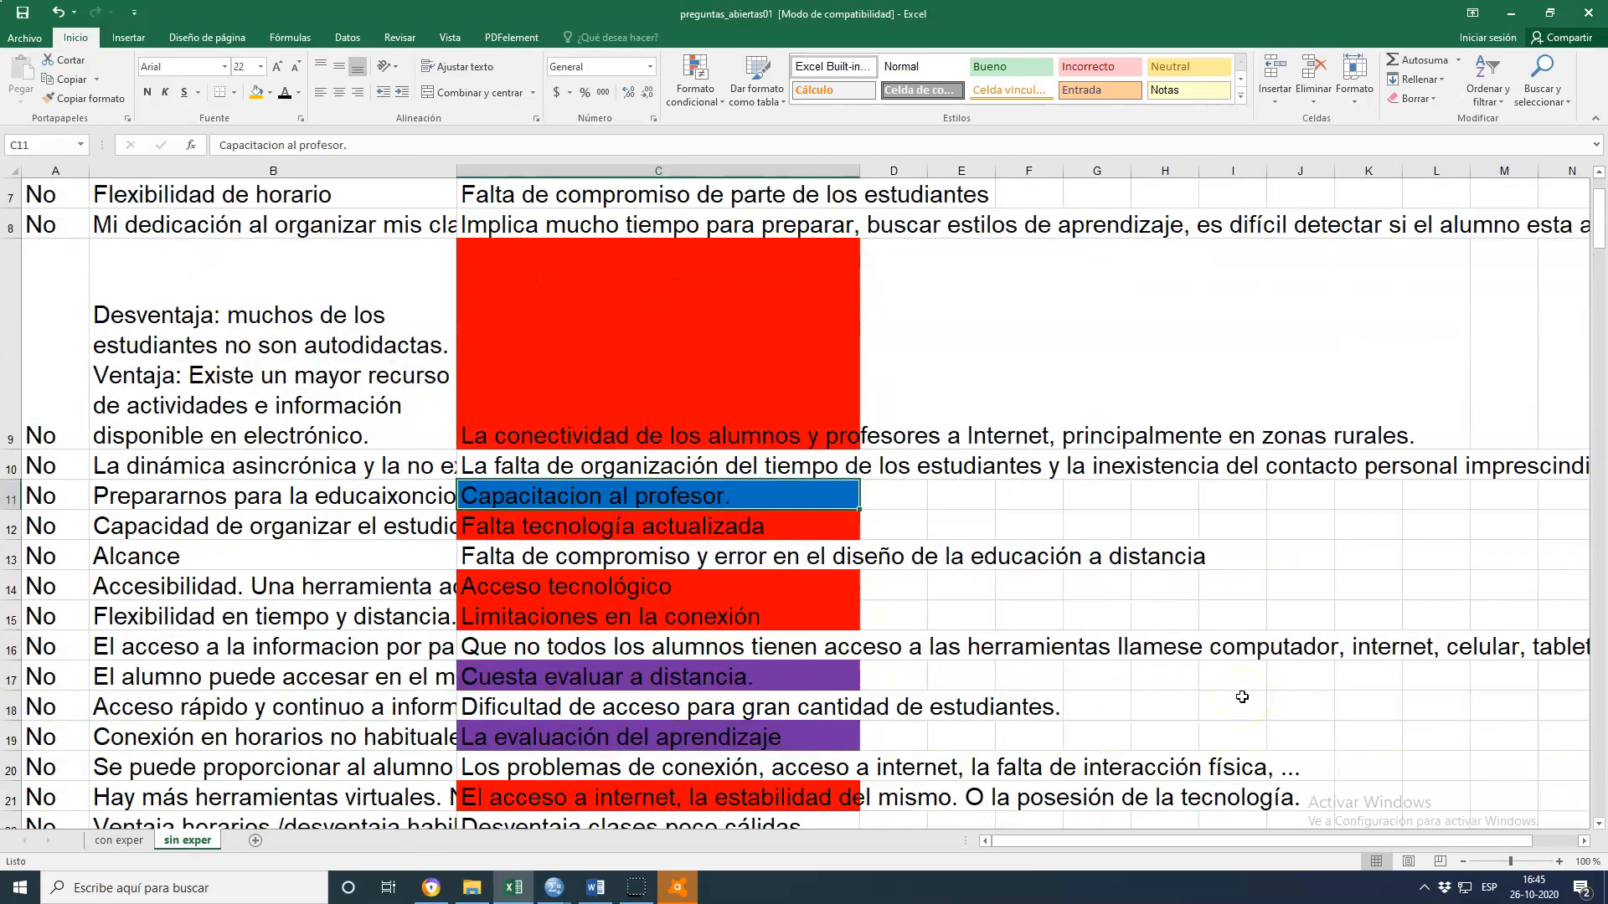
scroll(1242, 696, down, 2)
scroll(1241, 695, up, 3)
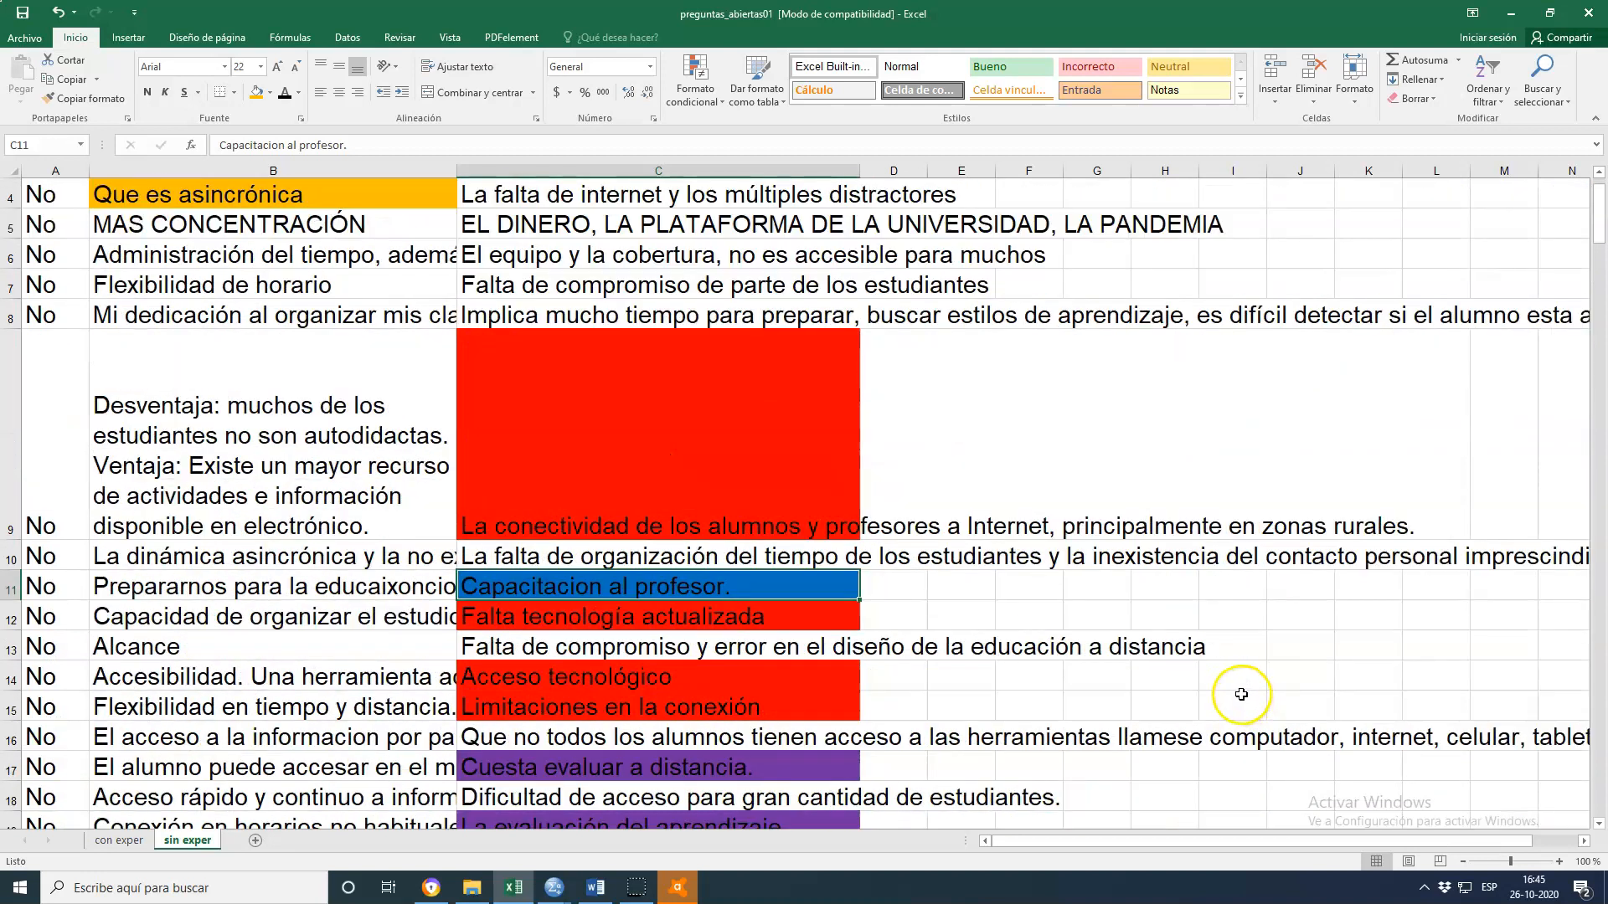
scroll(1241, 695, down, 1)
click(651, 685)
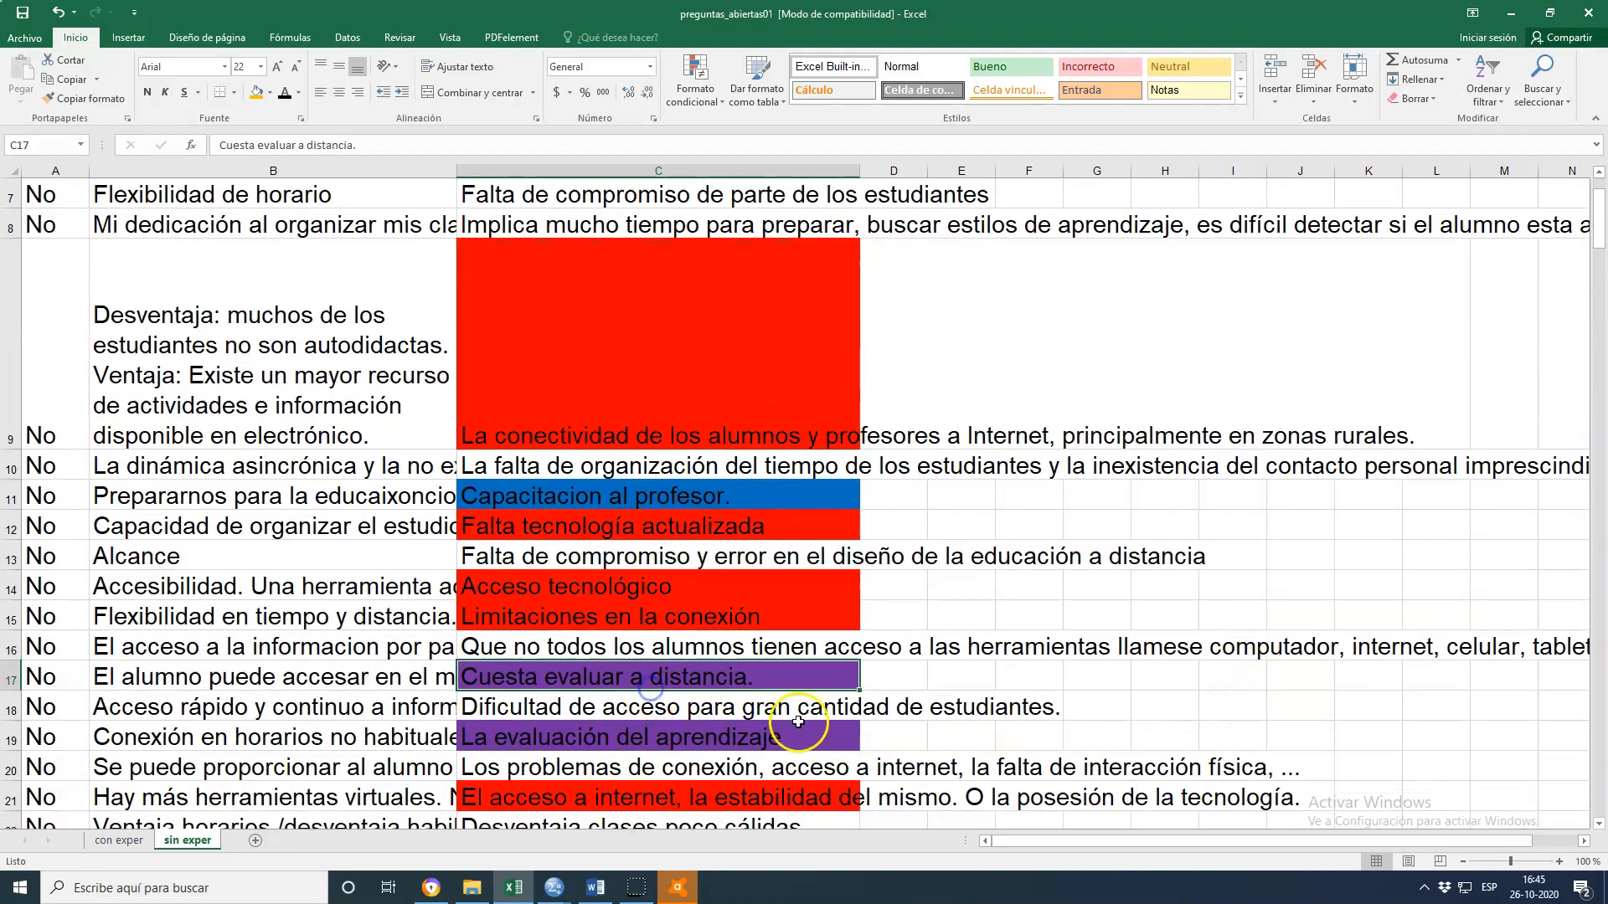
click(805, 767)
click(719, 739)
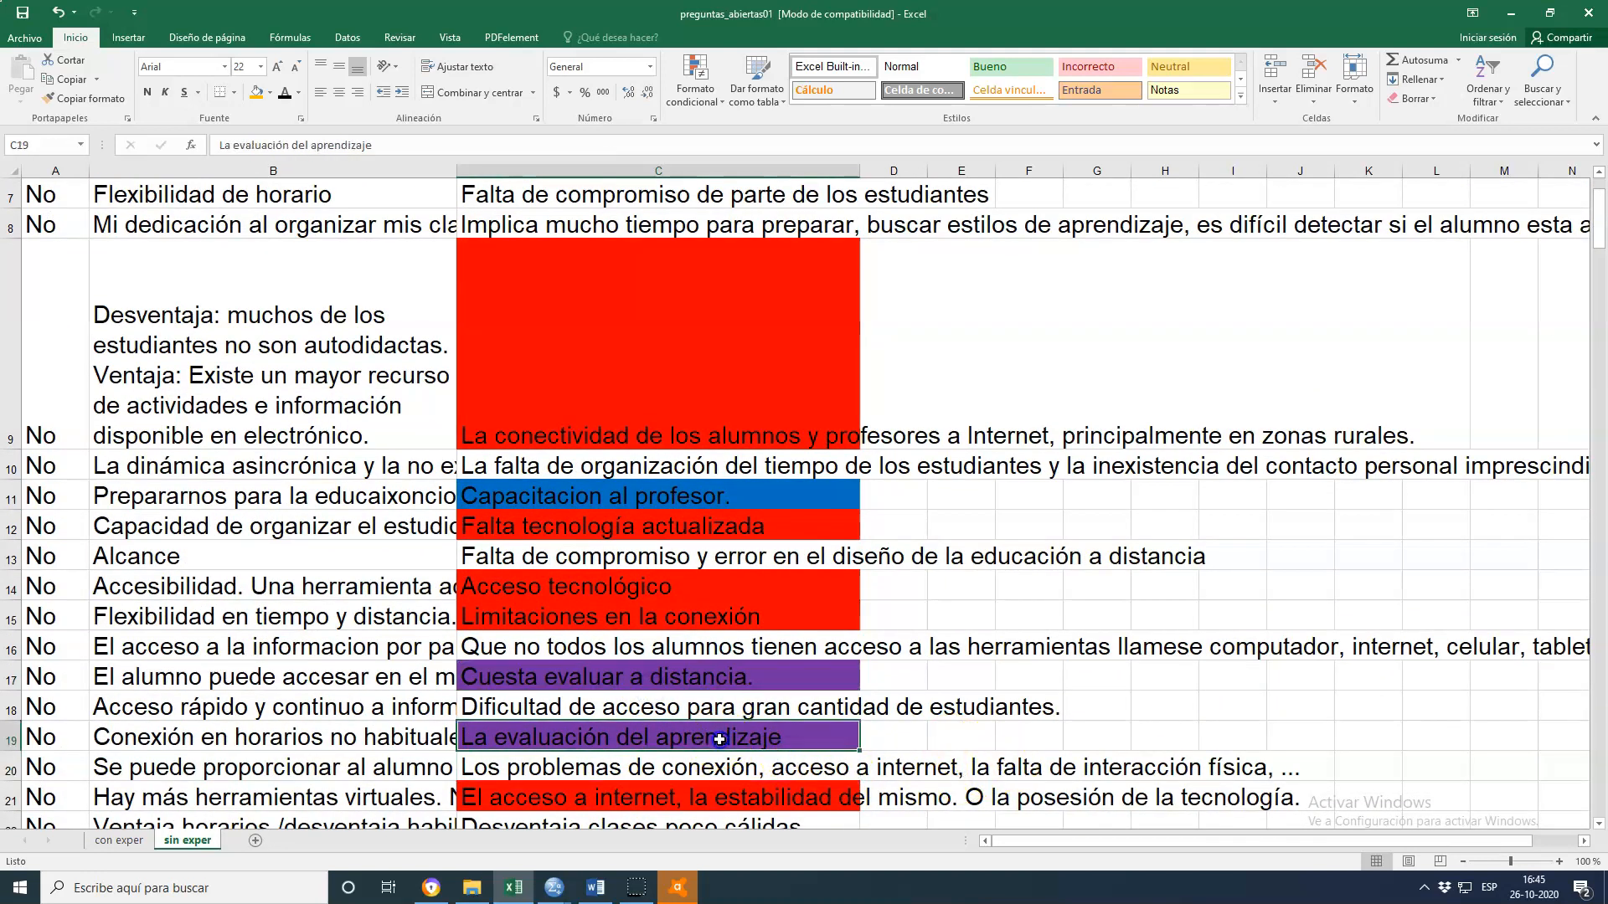
click(723, 681)
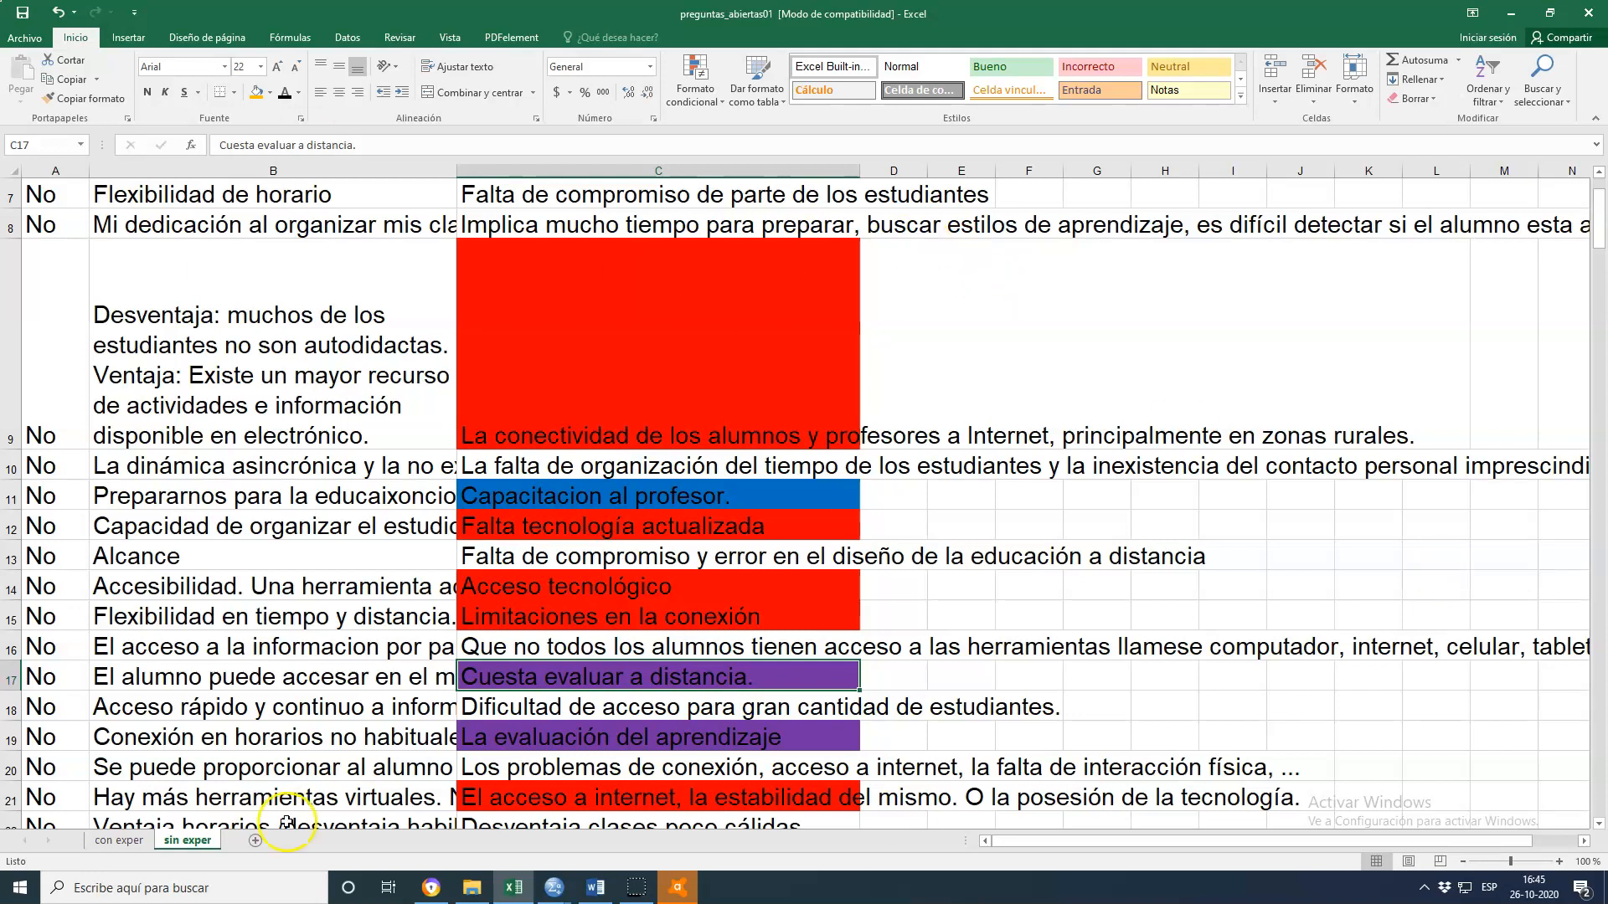
Return to desv.sav and review the remaining Desventajas value labels, closing the dialog without changes
click(553, 889)
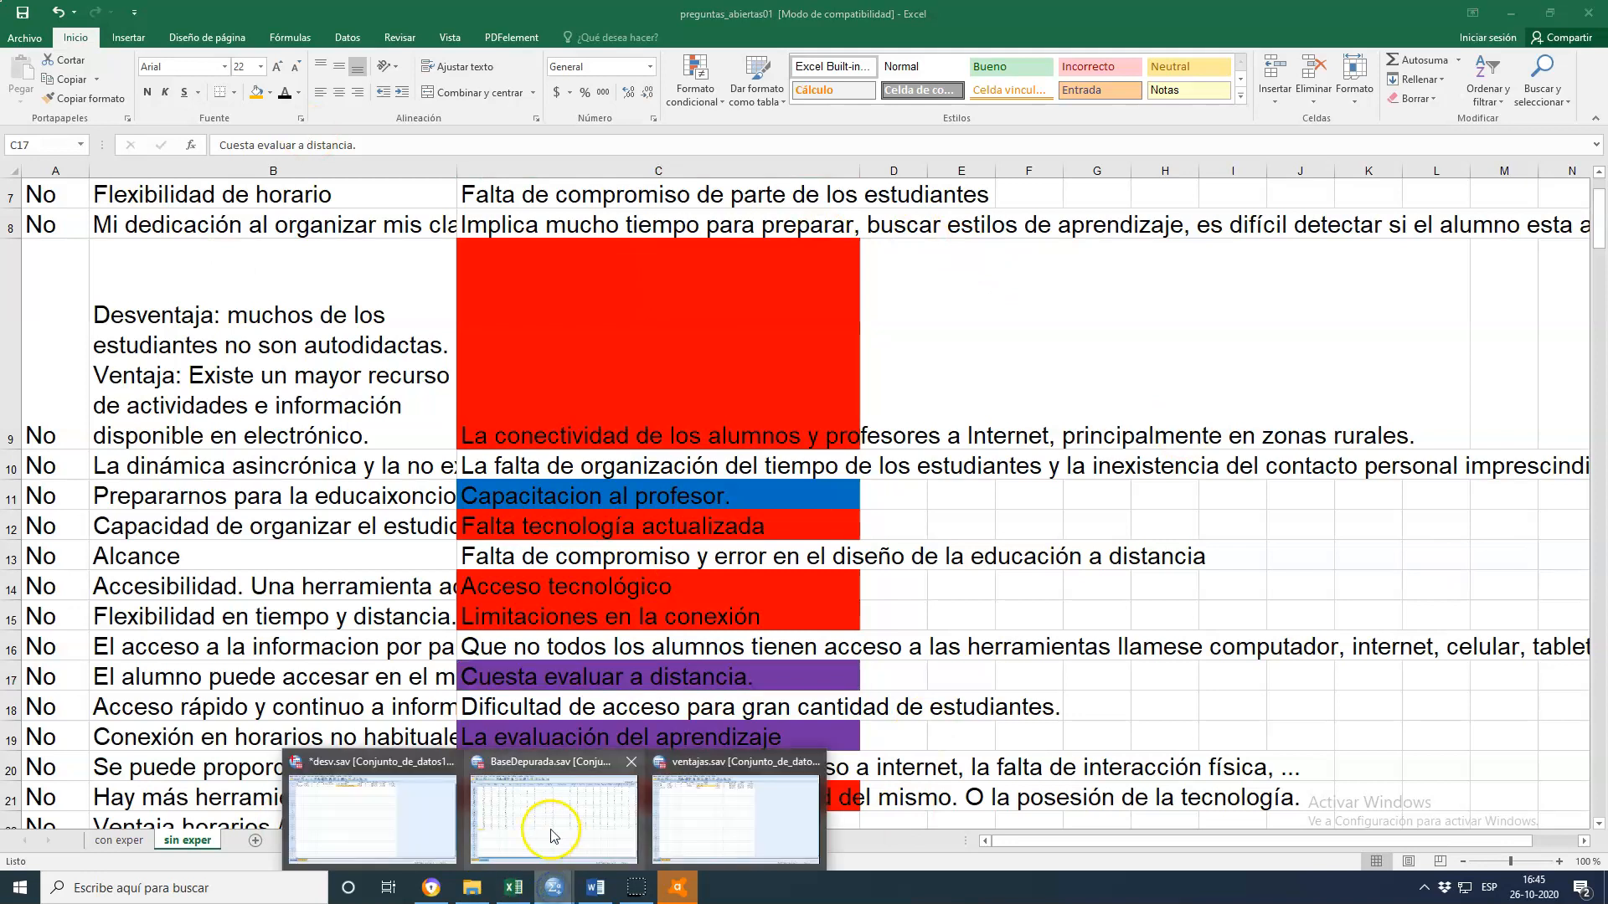
mouse_move(556, 822)
mouse_move(729, 819)
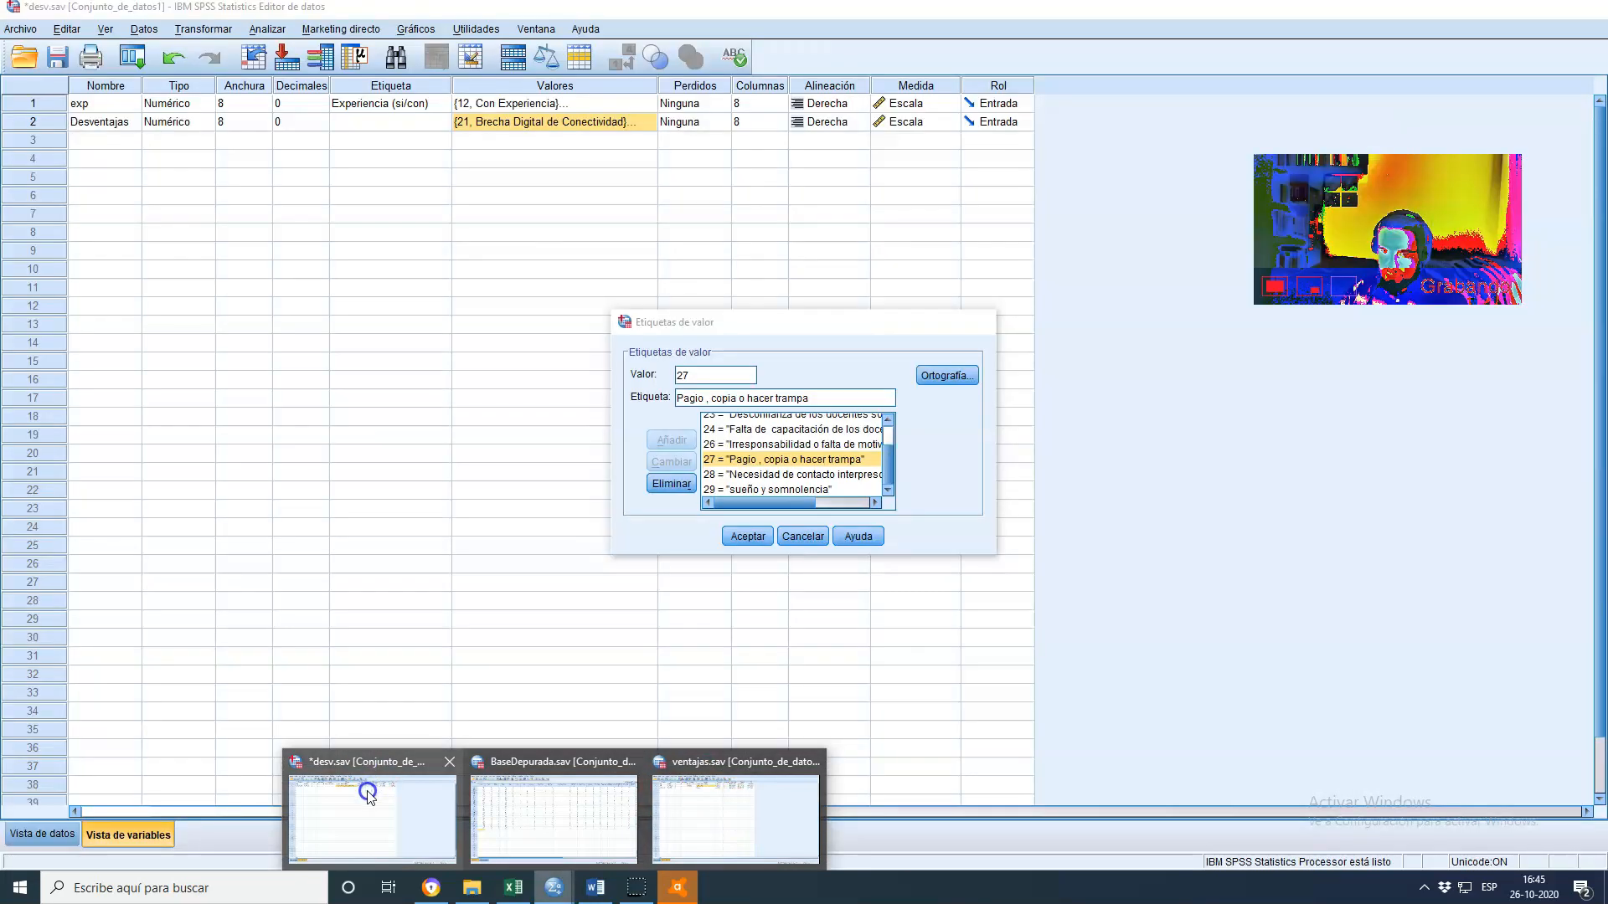
click(368, 789)
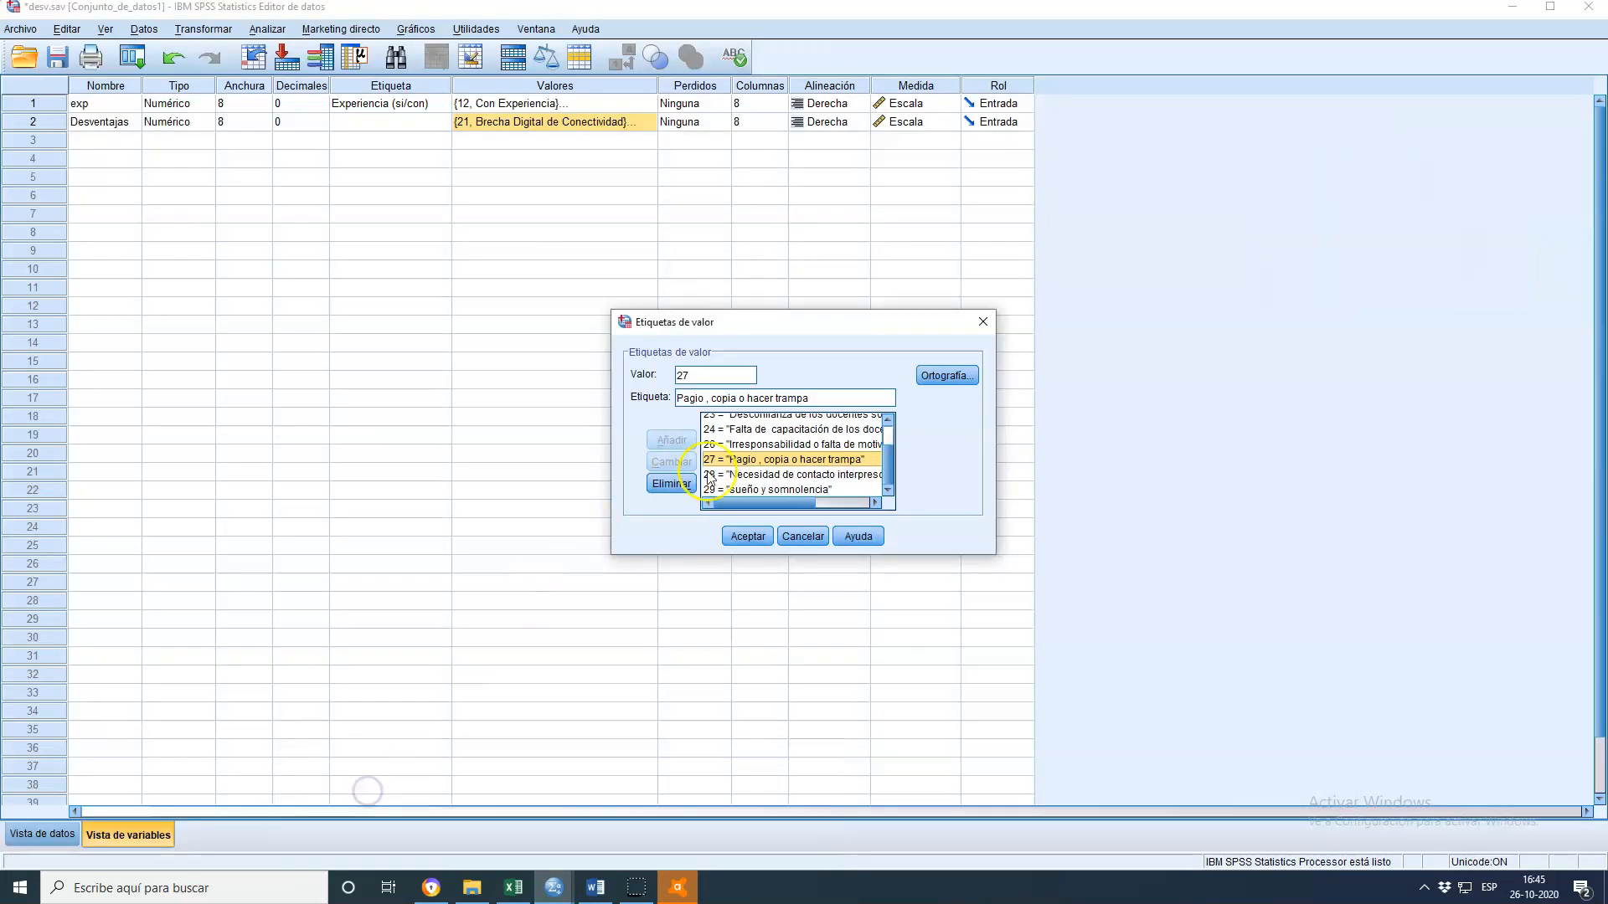
scroll(892, 473, up, 1)
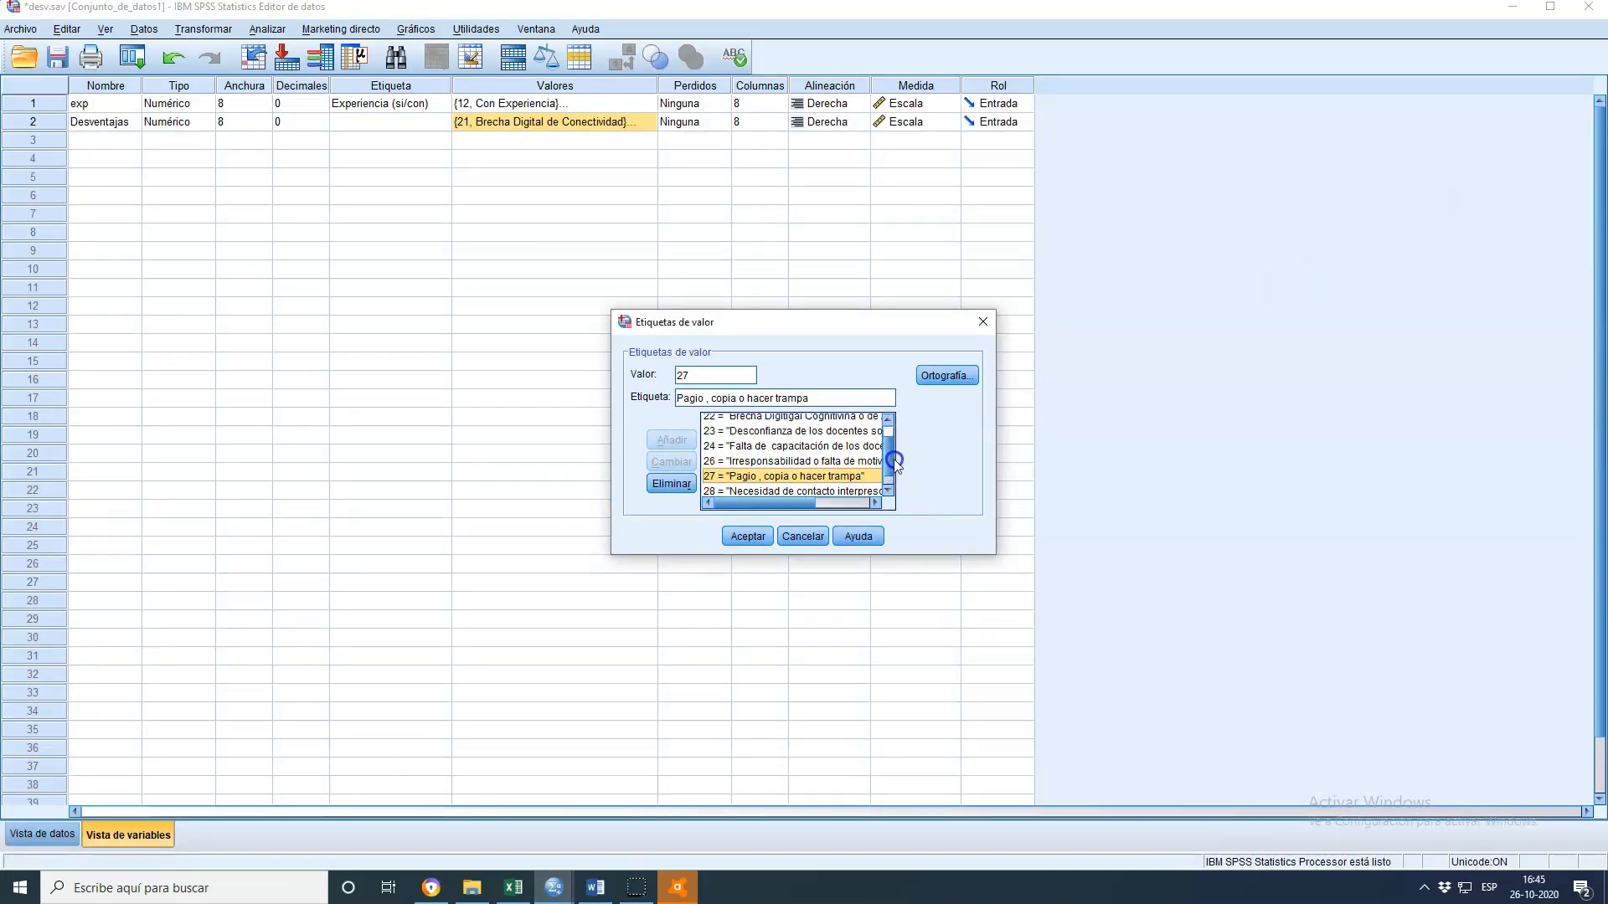
scroll(893, 459, up, 2)
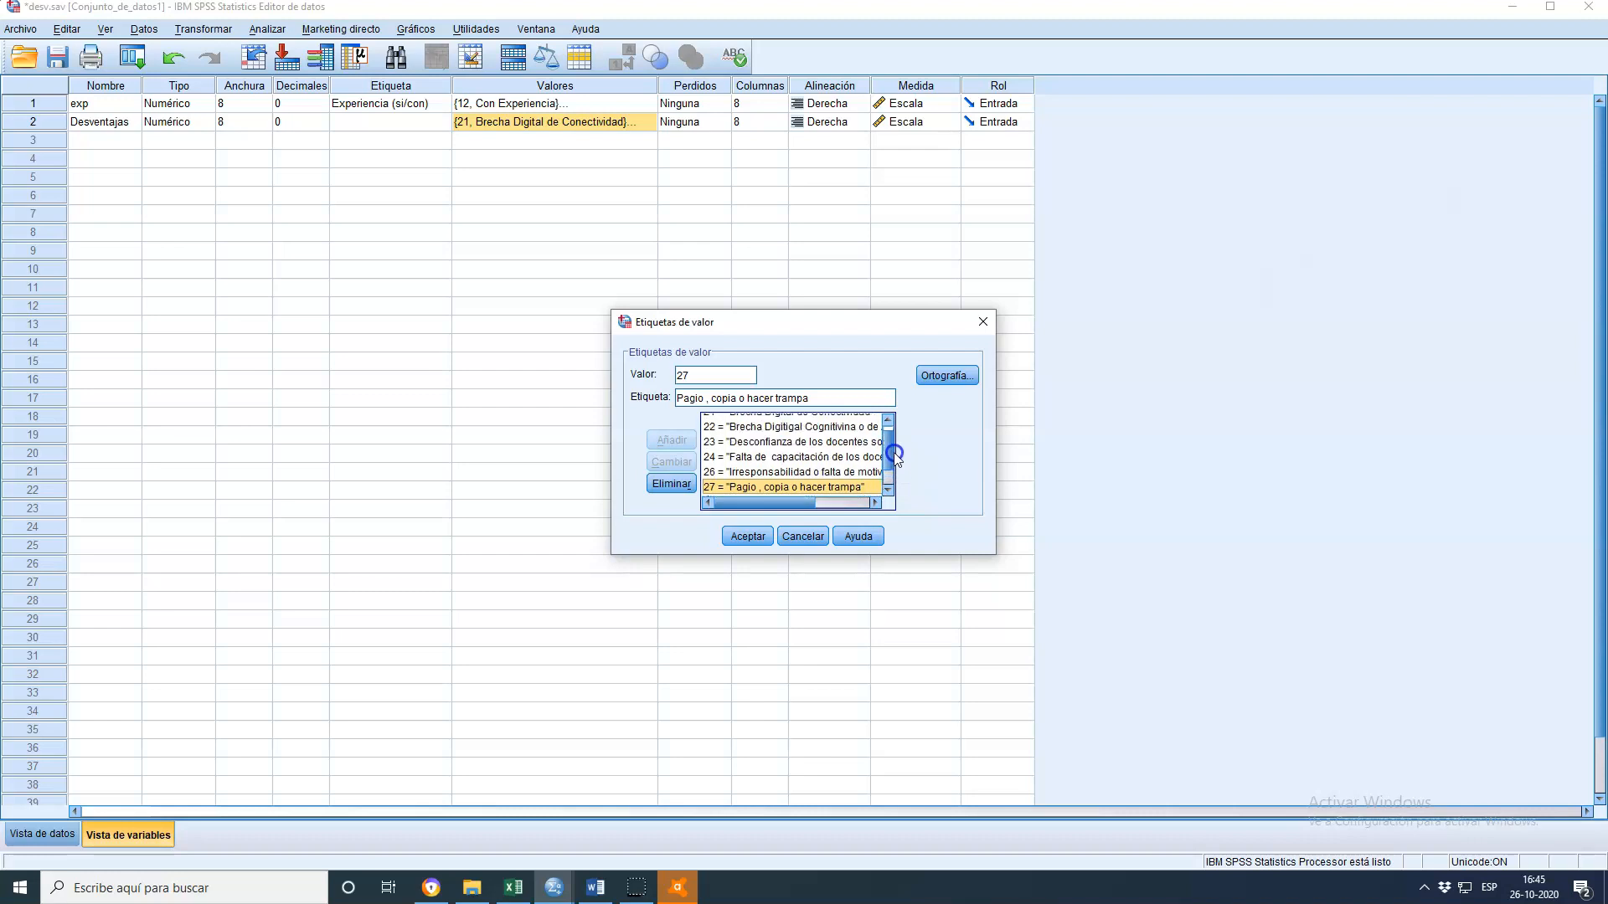
scroll(896, 448, down, 3)
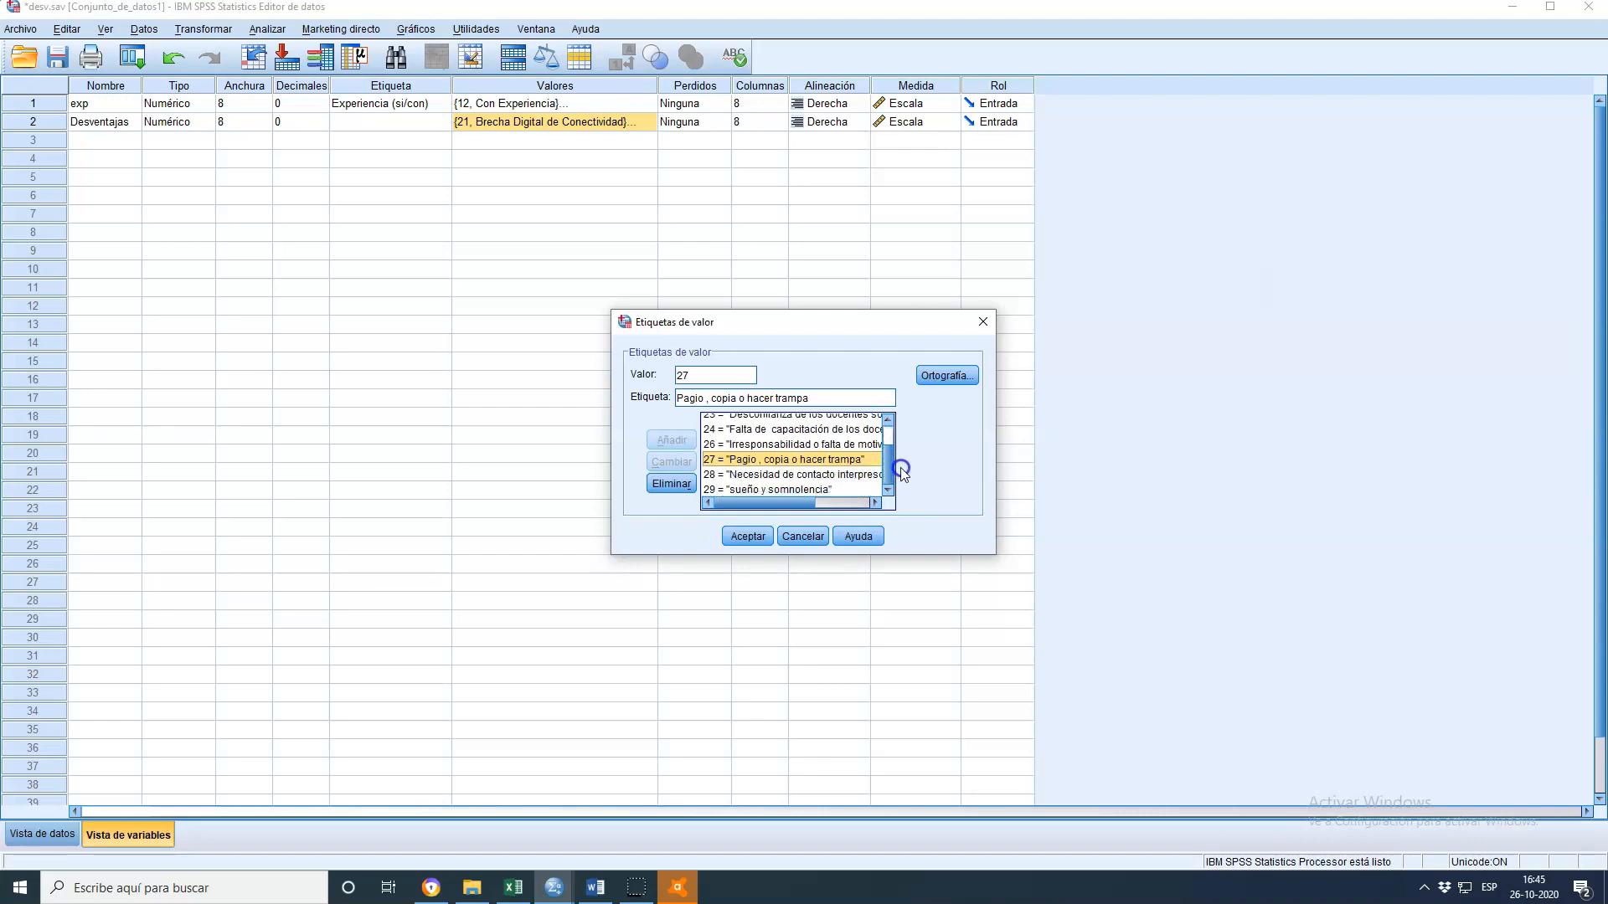
click(800, 430)
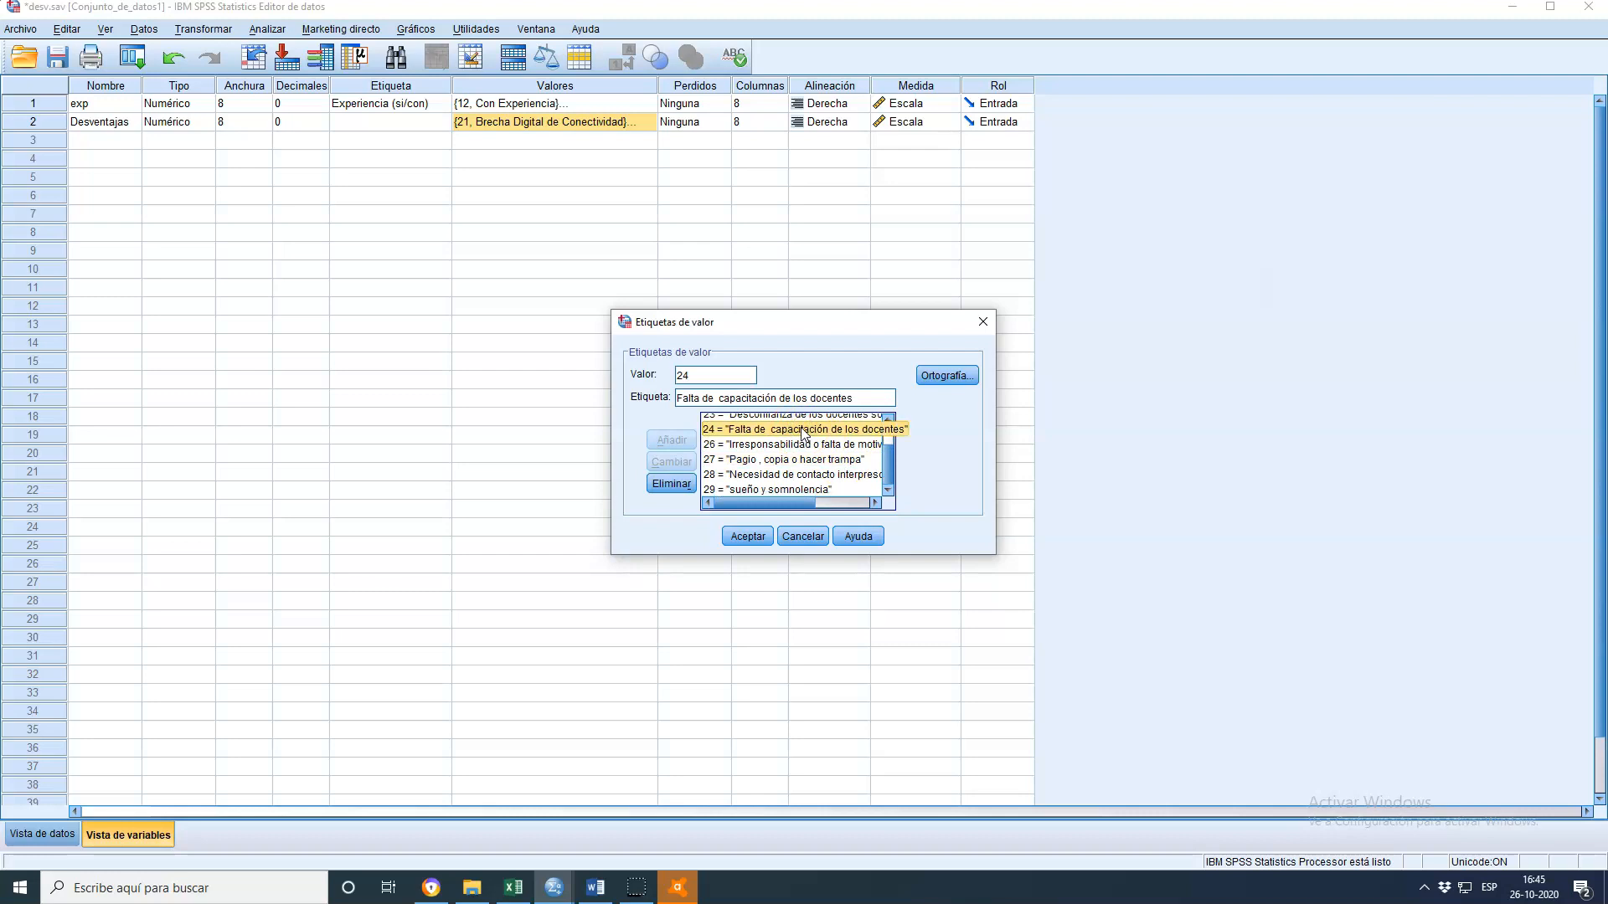
click(804, 537)
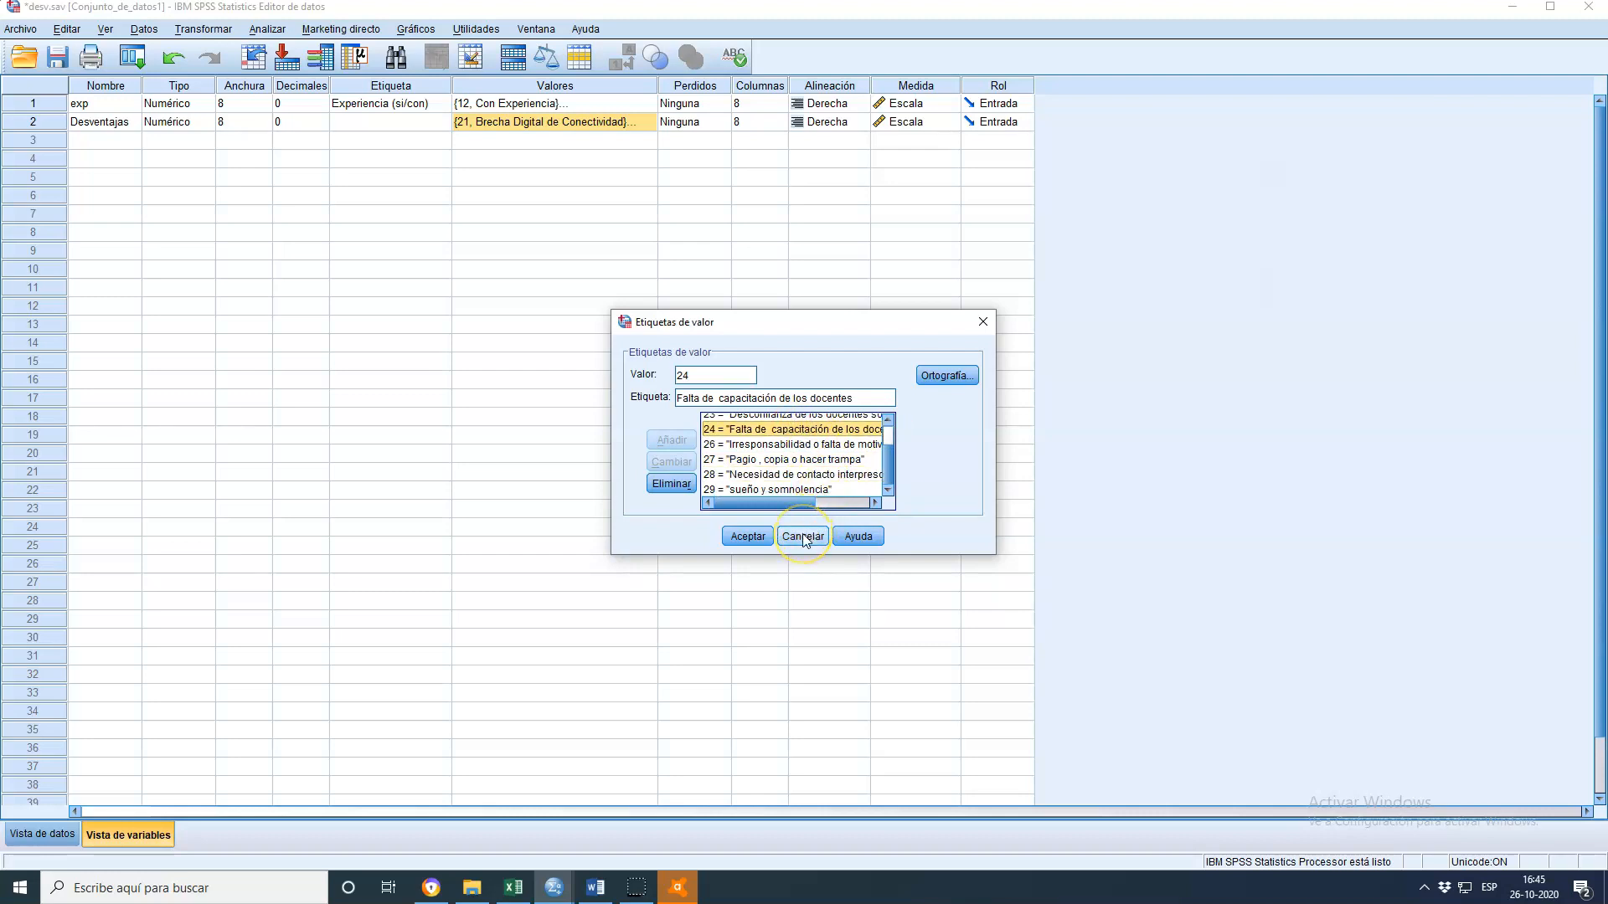
Switch back to desv.sav and review the exp value labels, closing the dialog without changes
click(802, 537)
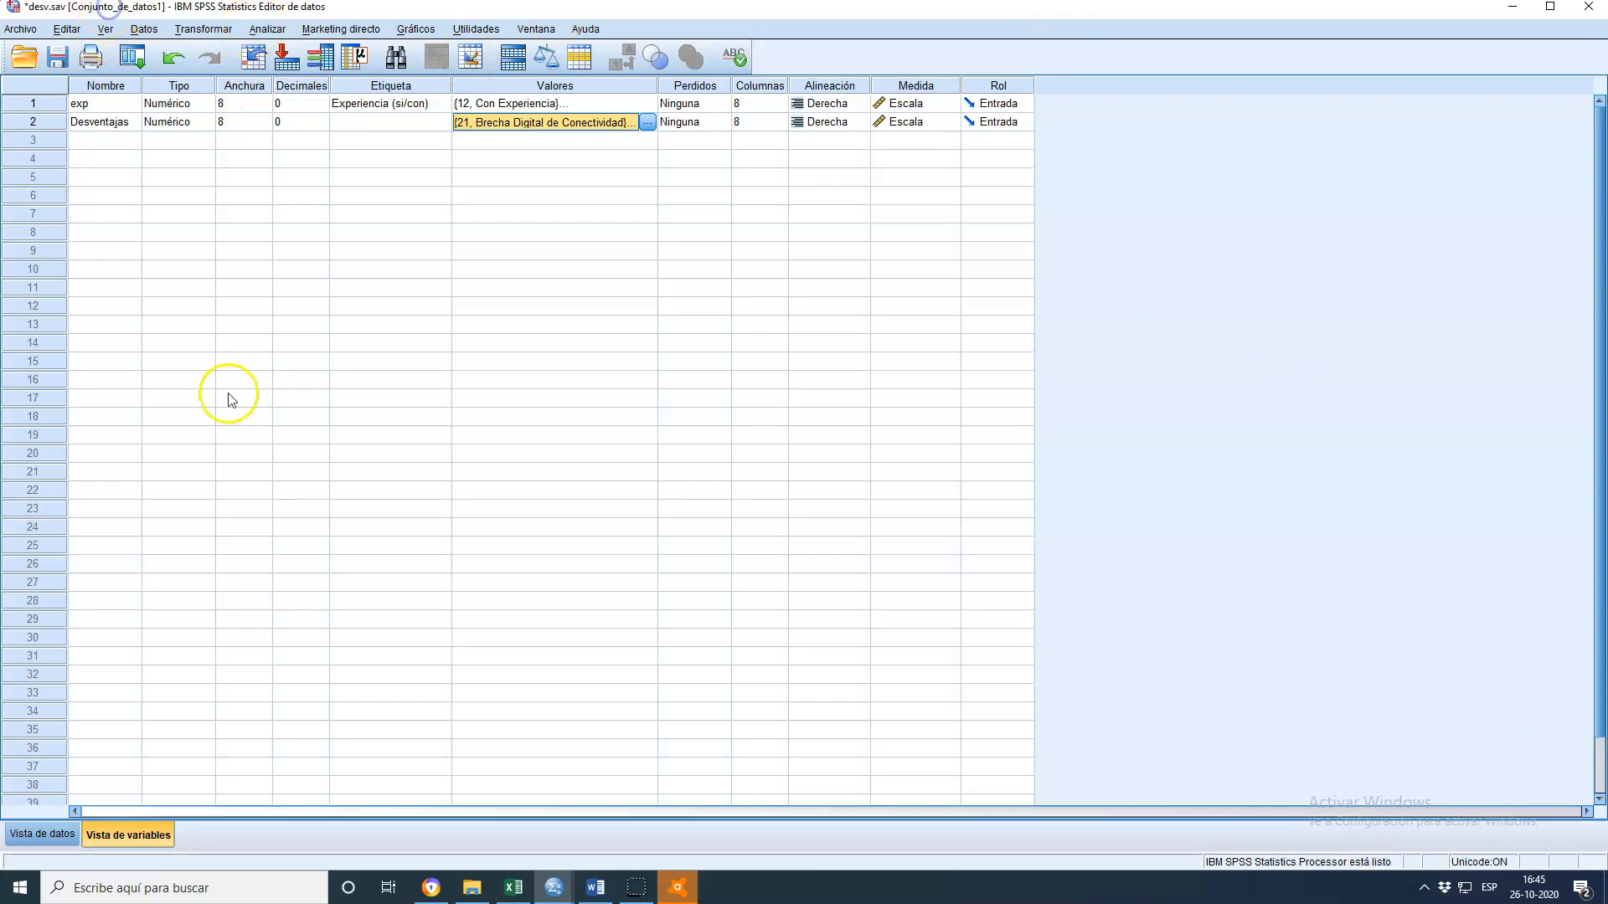
click(555, 888)
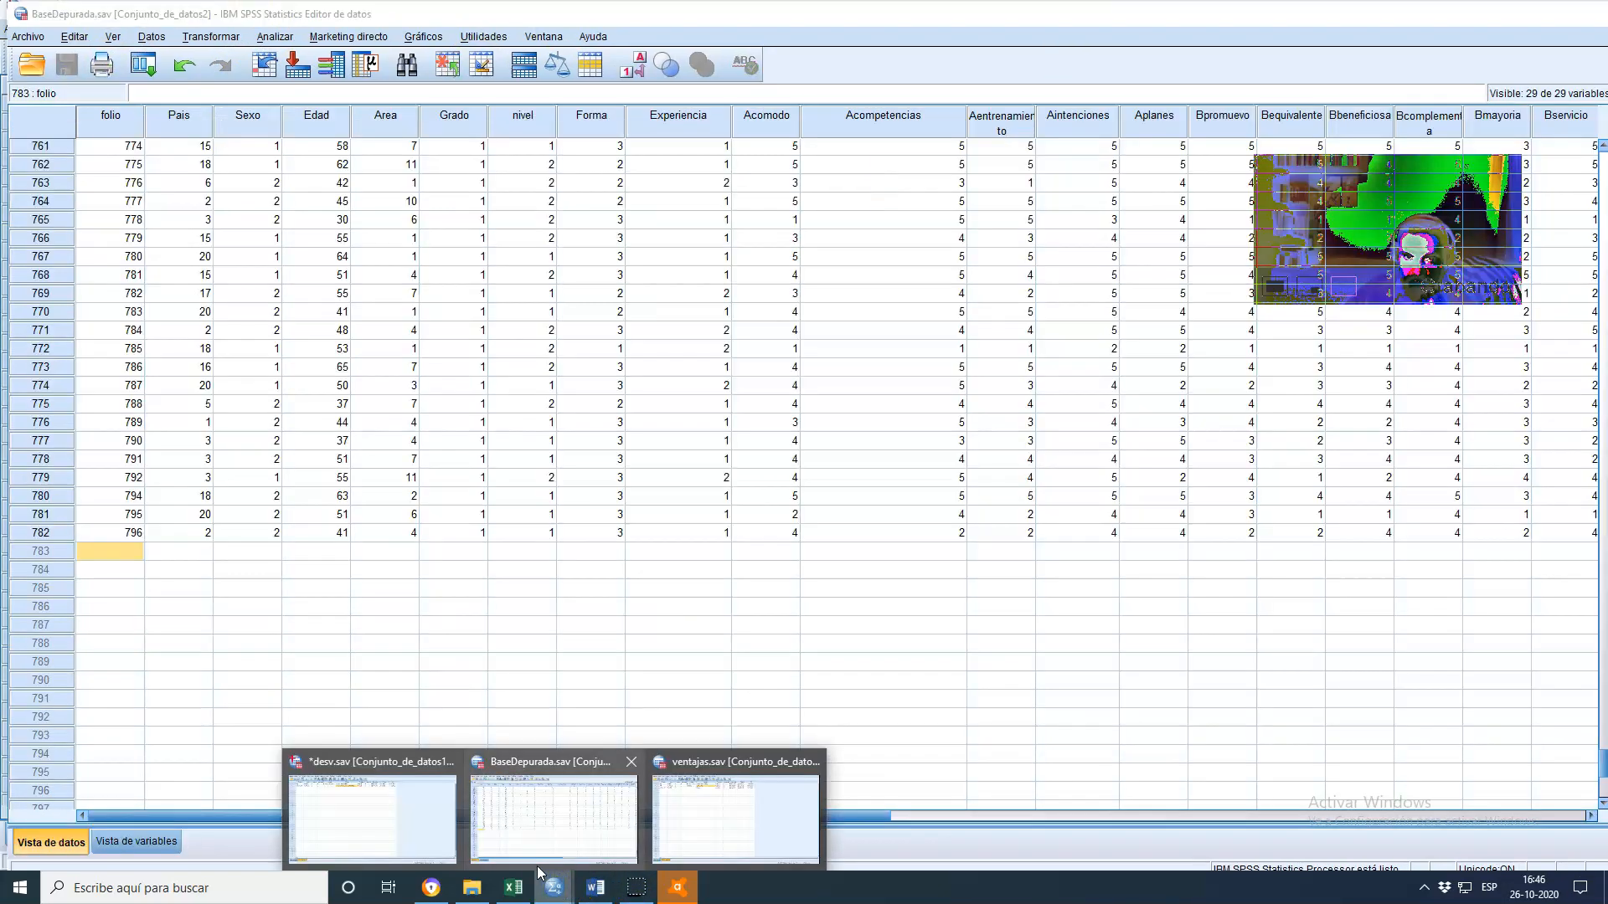
click(731, 819)
click(771, 639)
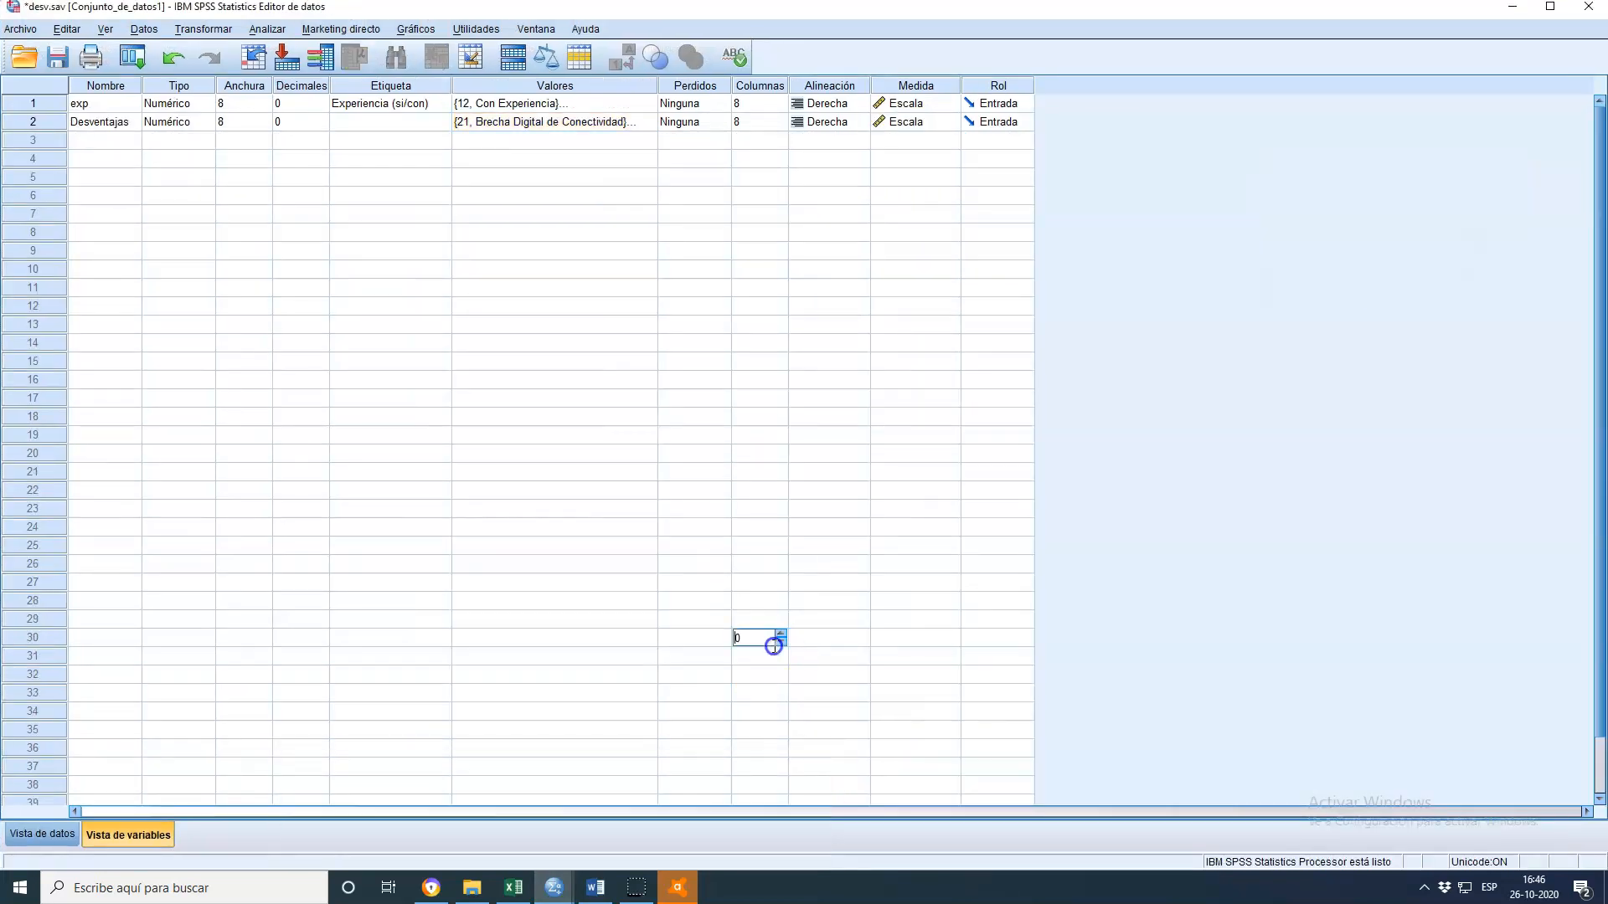
click(498, 104)
click(649, 104)
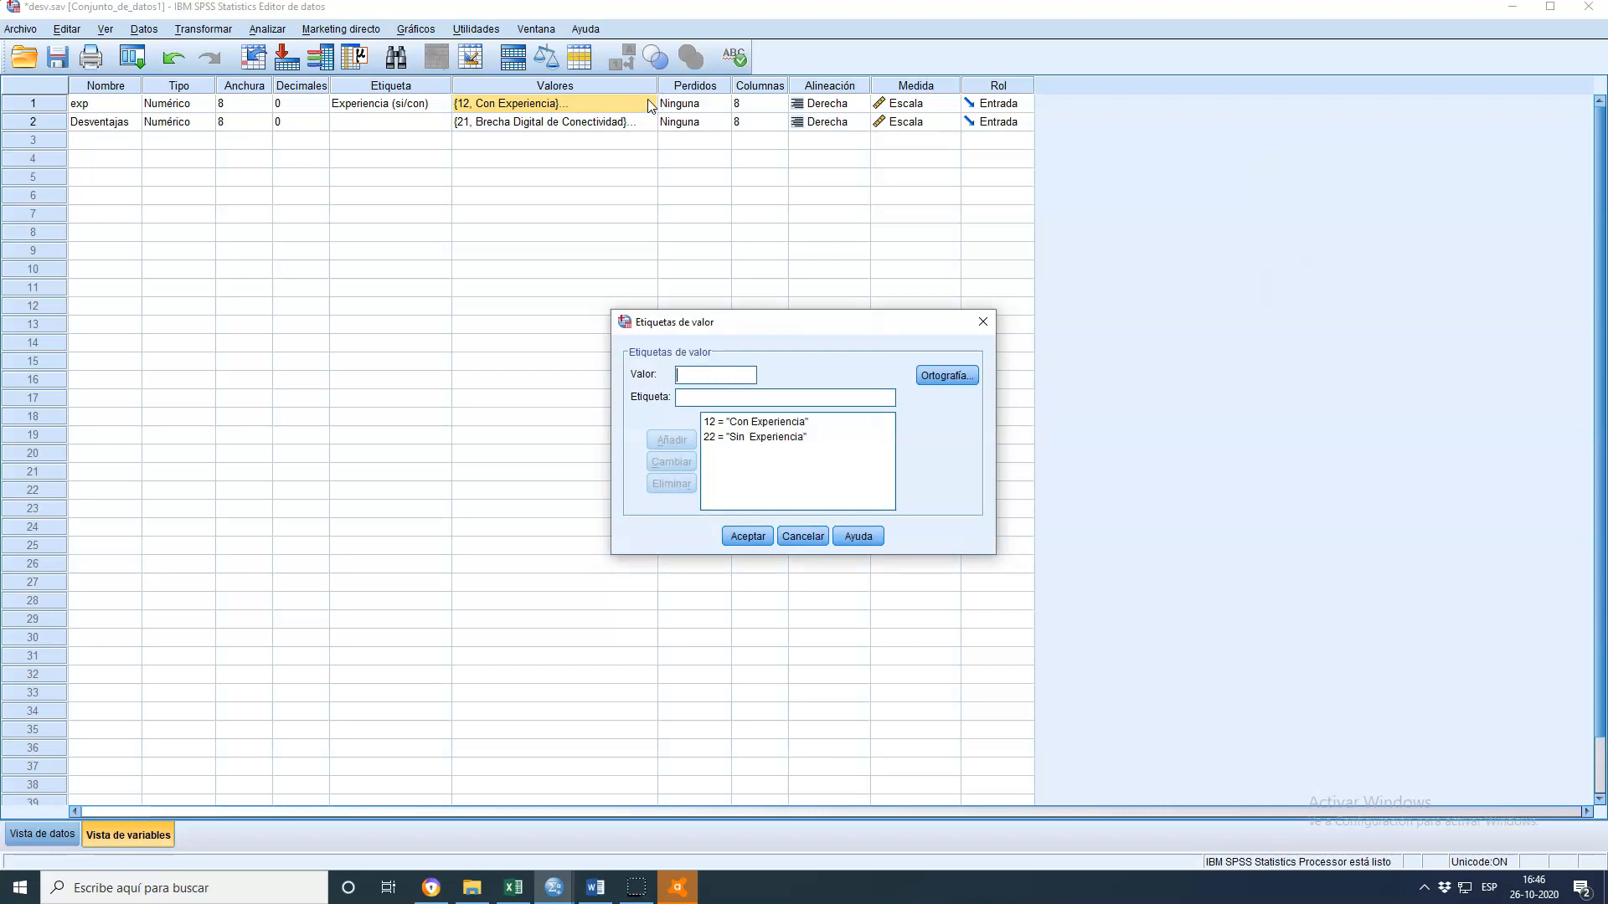
click(790, 537)
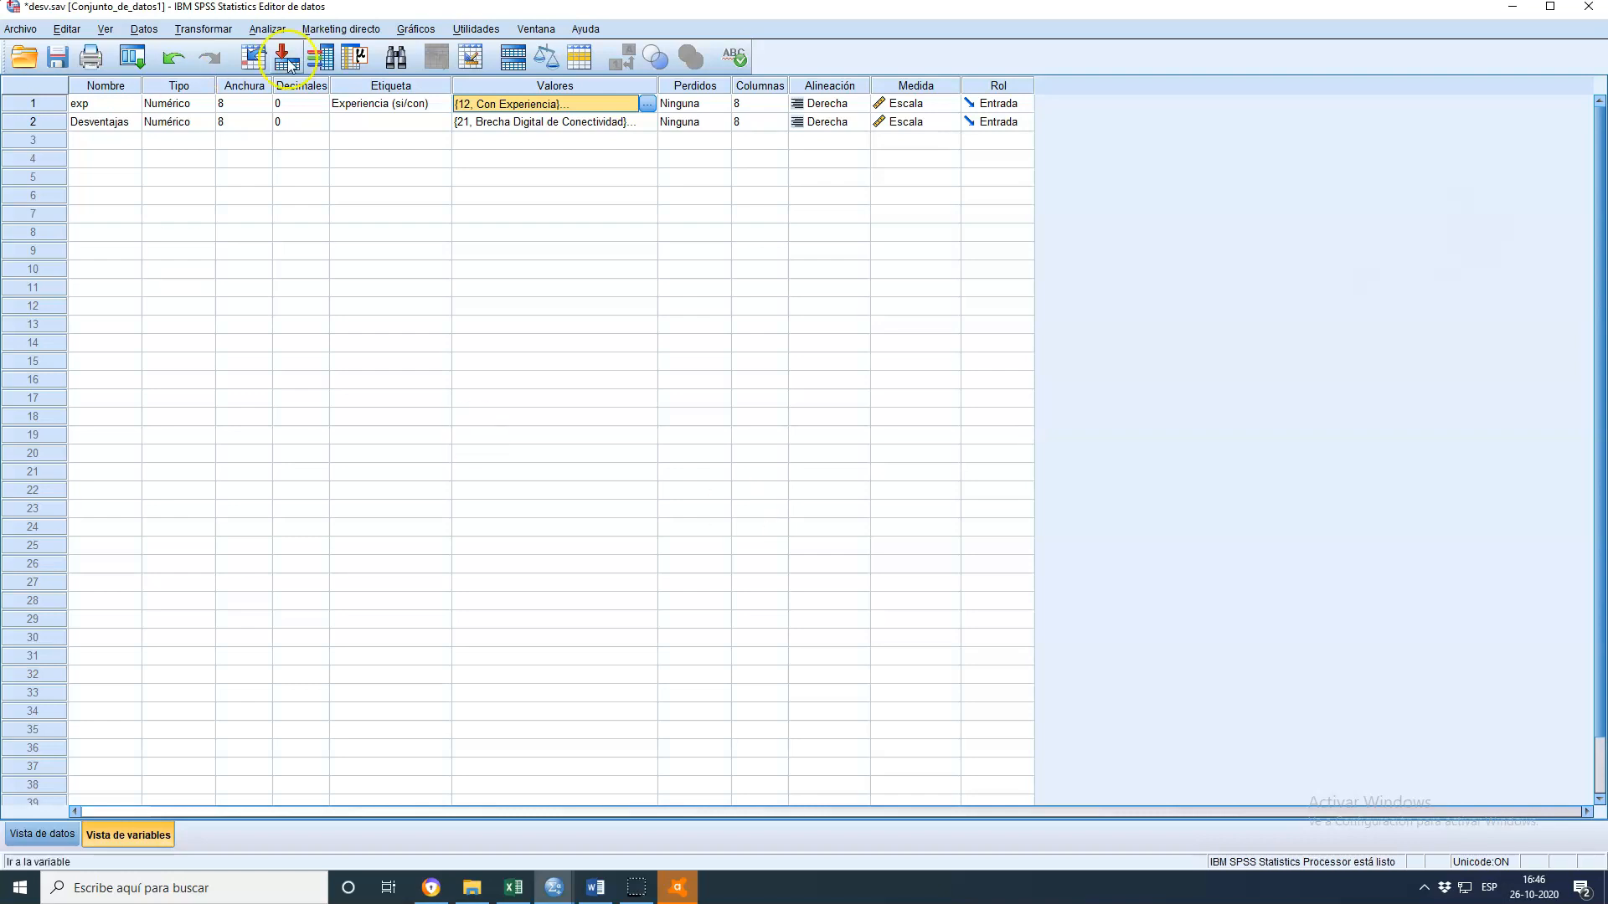
Run a Crosstabs of Desventajas in rows by Experiencia (si/con) in columns, showing observed counts plus column and total percentages
click(279, 27)
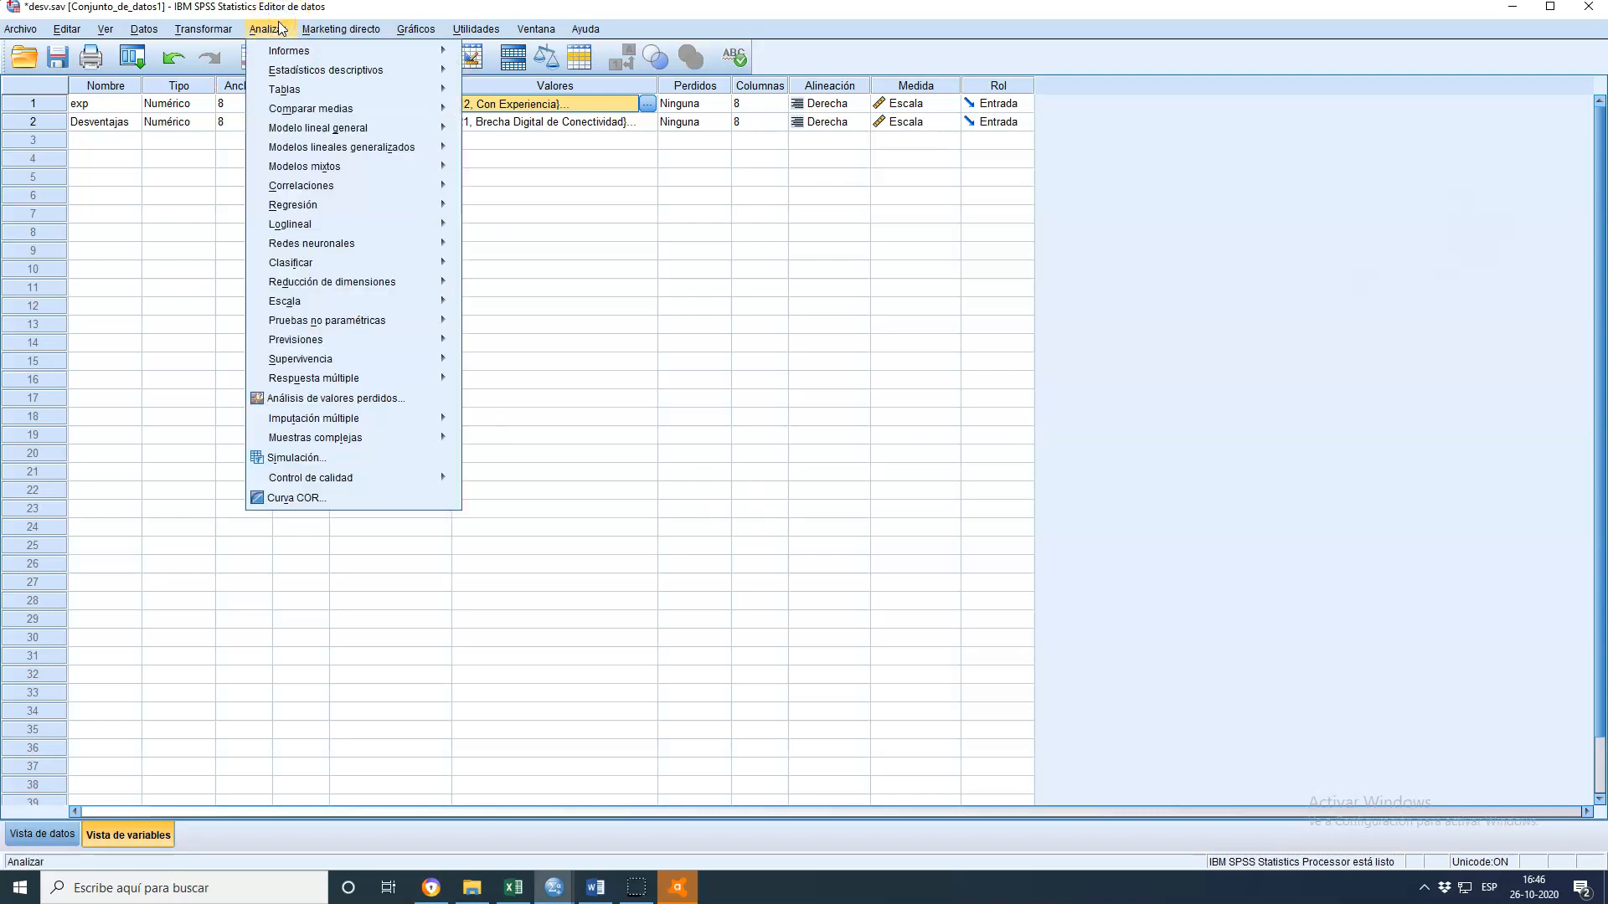
mouse_move(300, 73)
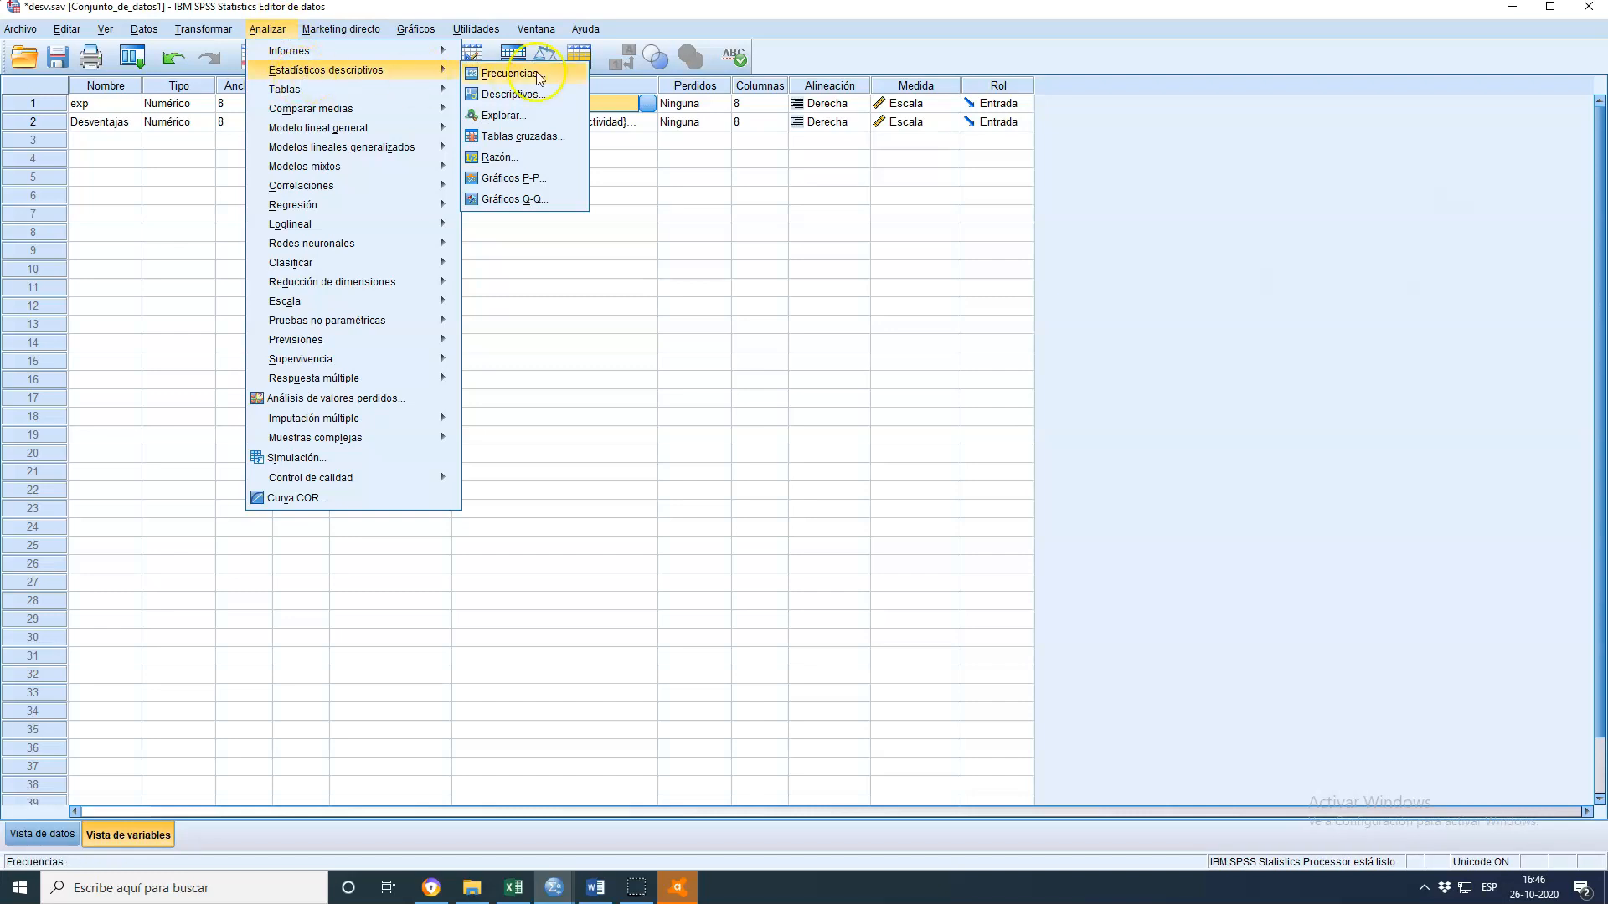
click(540, 136)
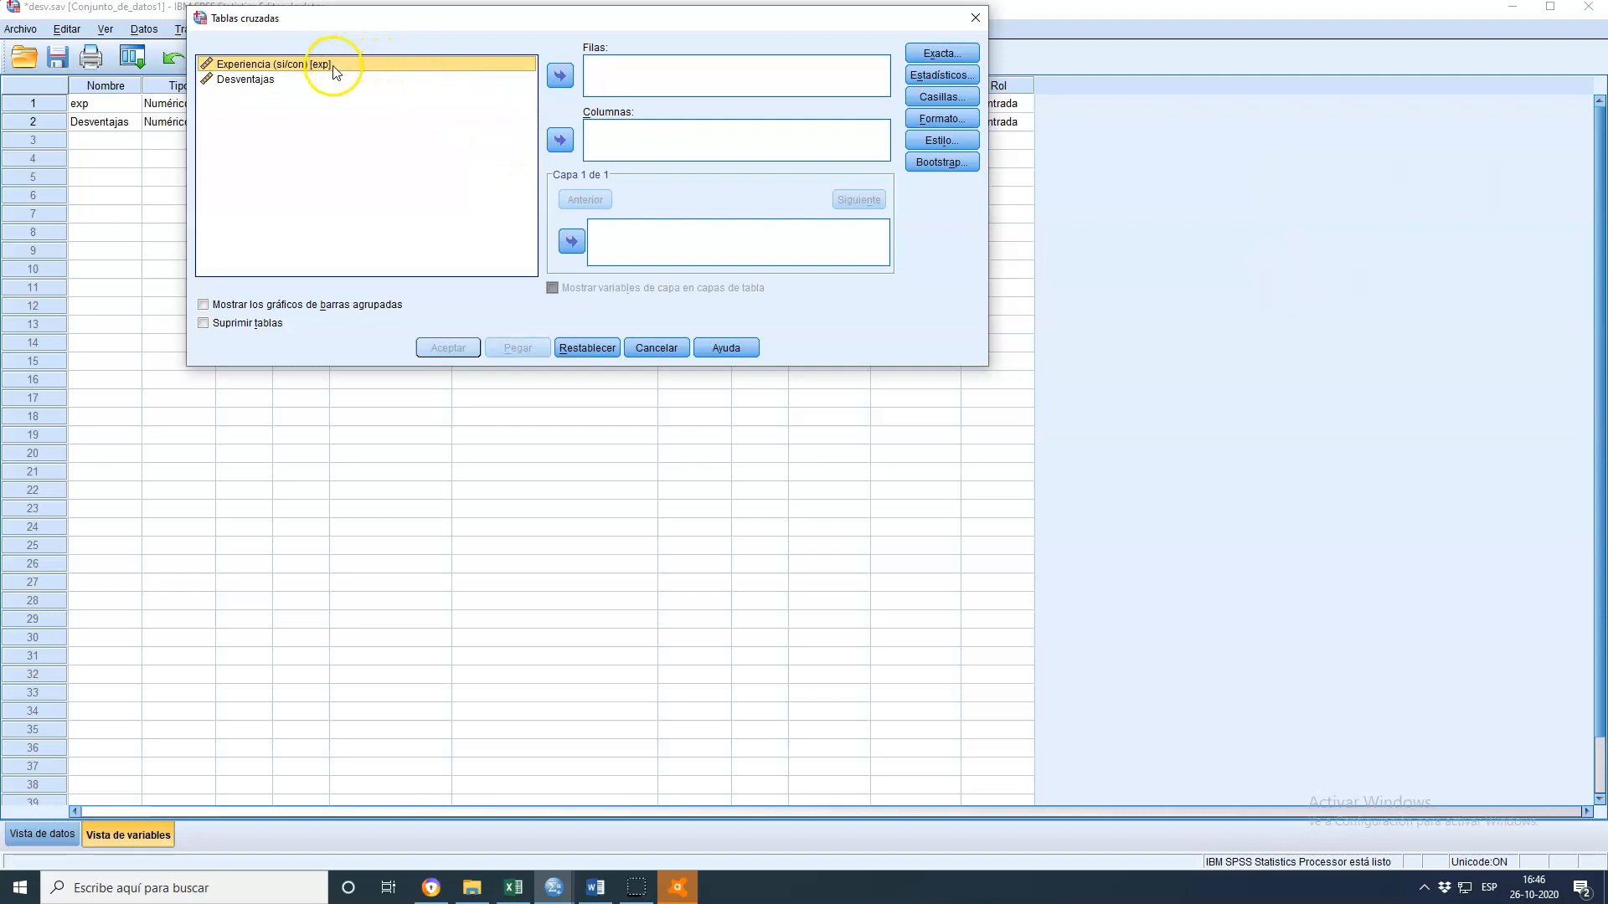
drag(305, 64, 653, 129)
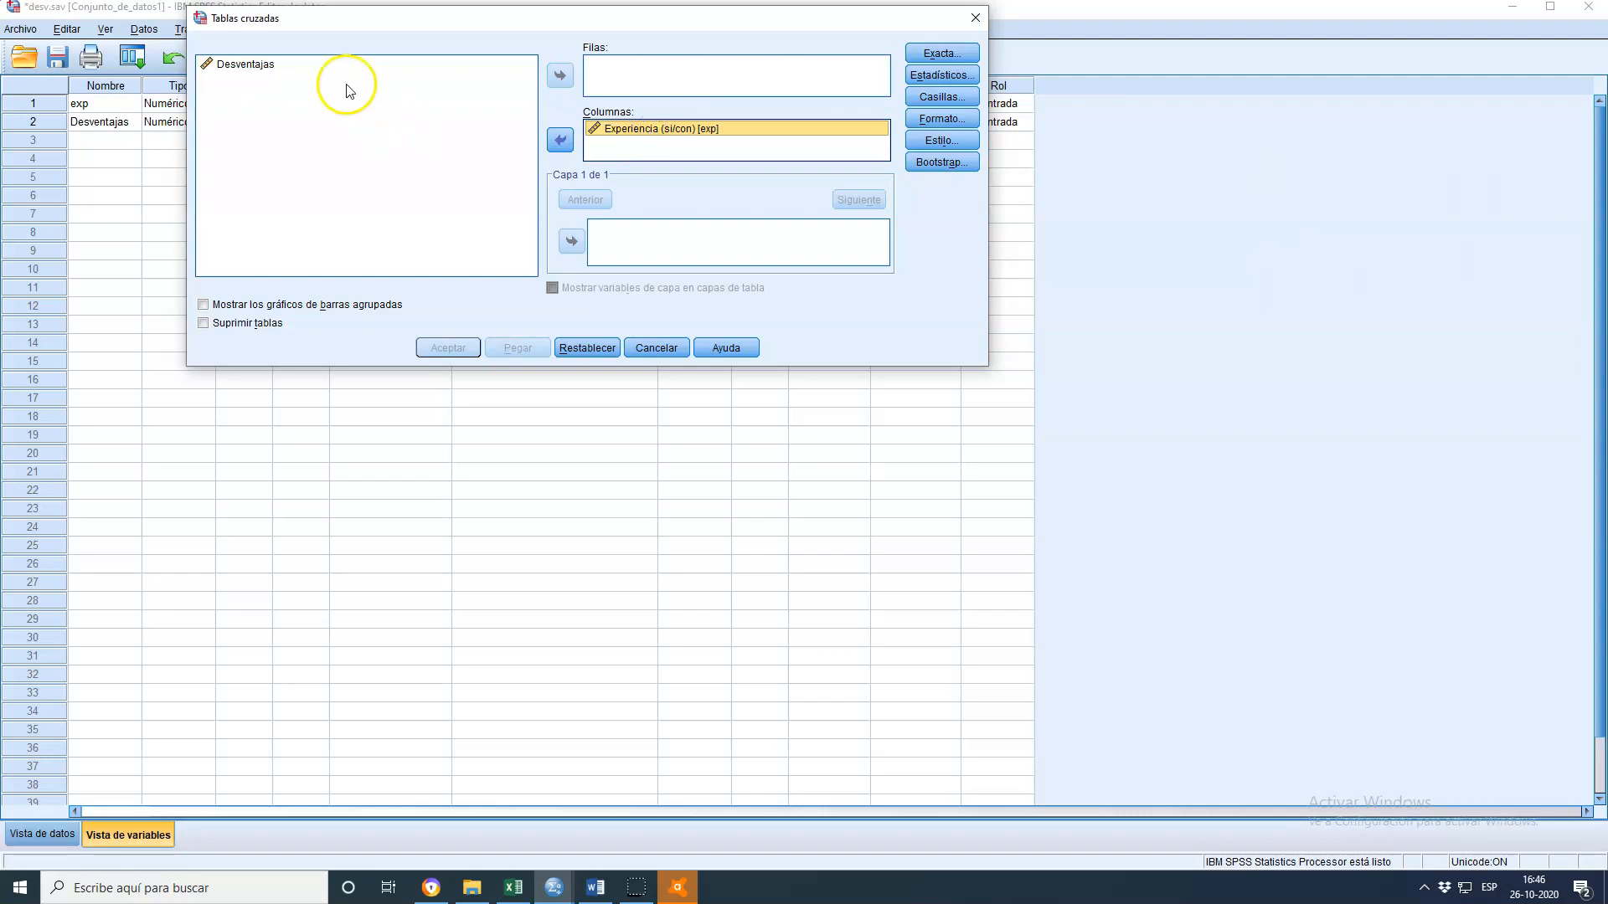
click(264, 64)
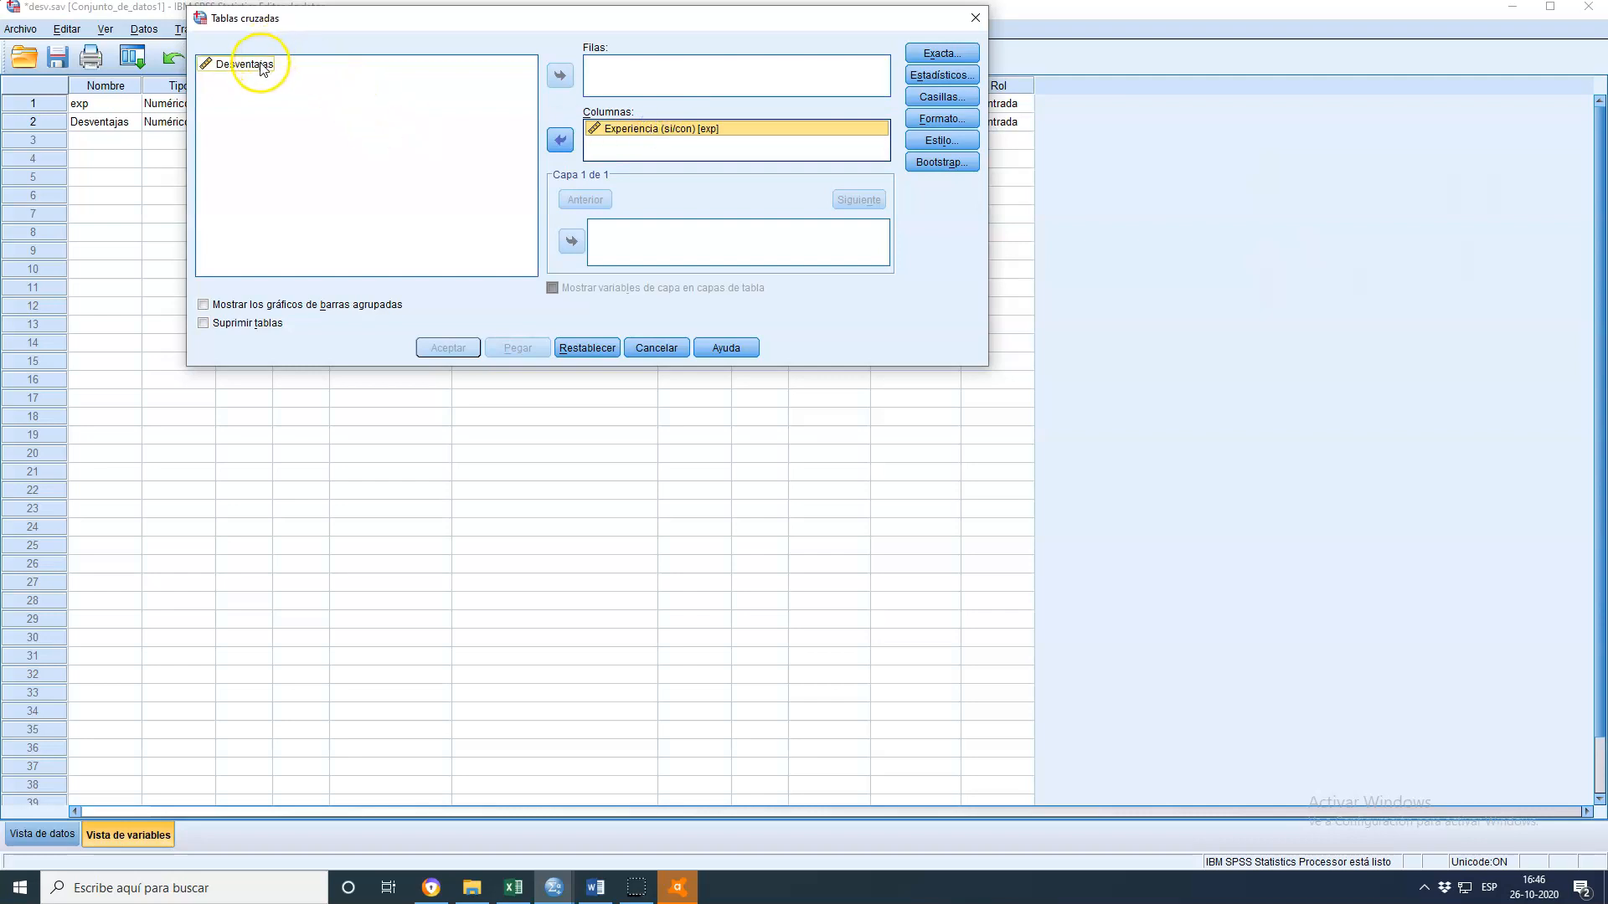
drag(262, 70, 641, 74)
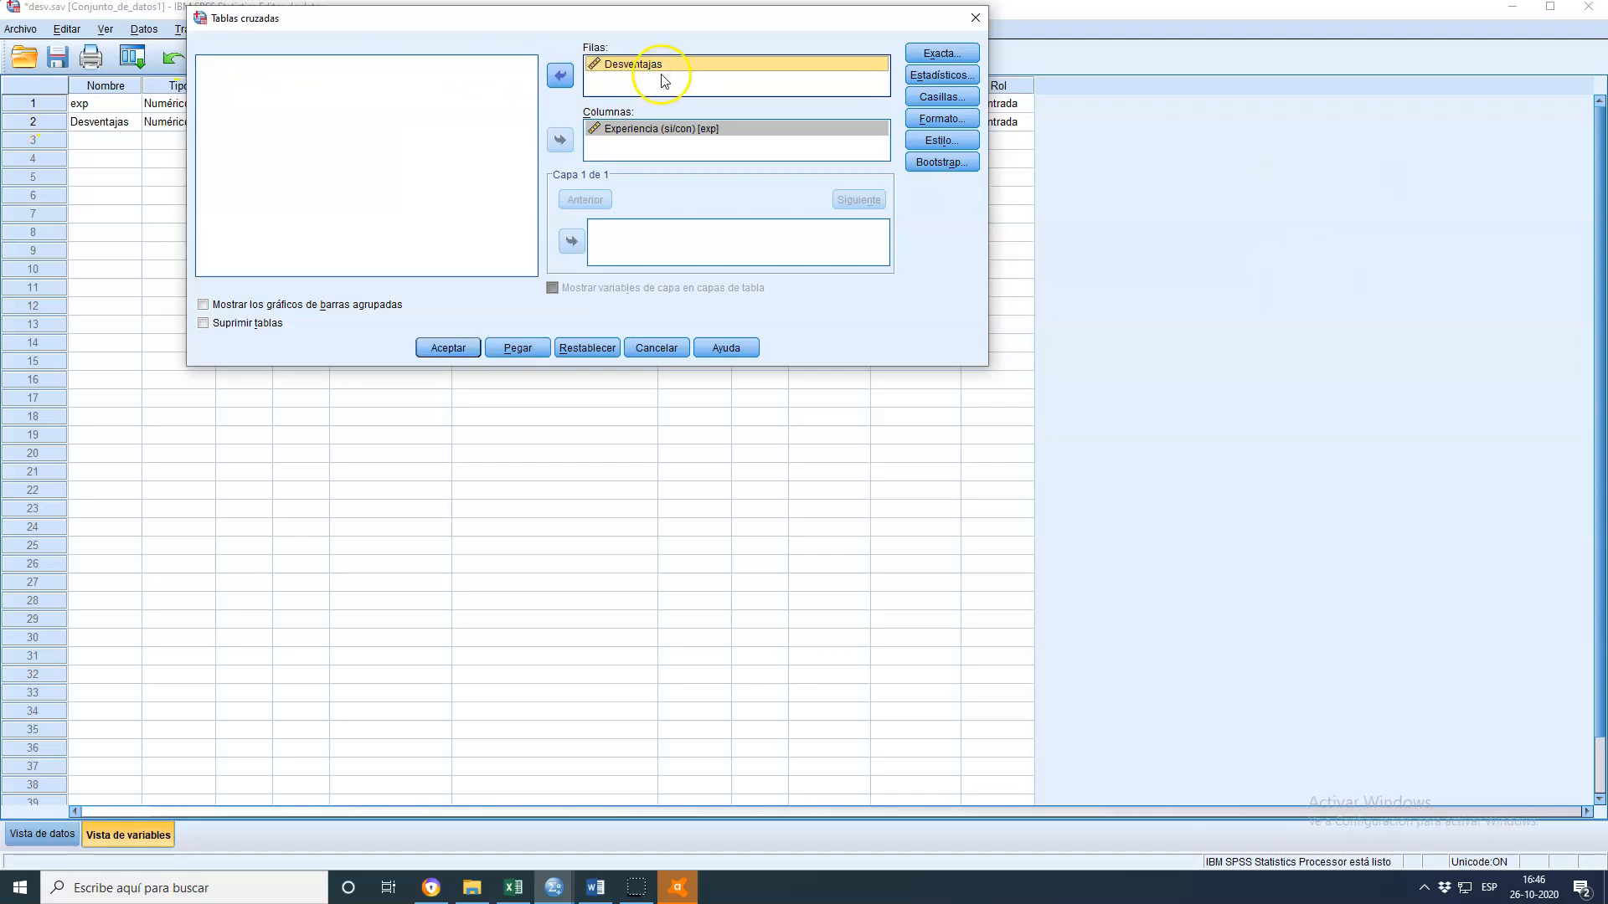
click(948, 78)
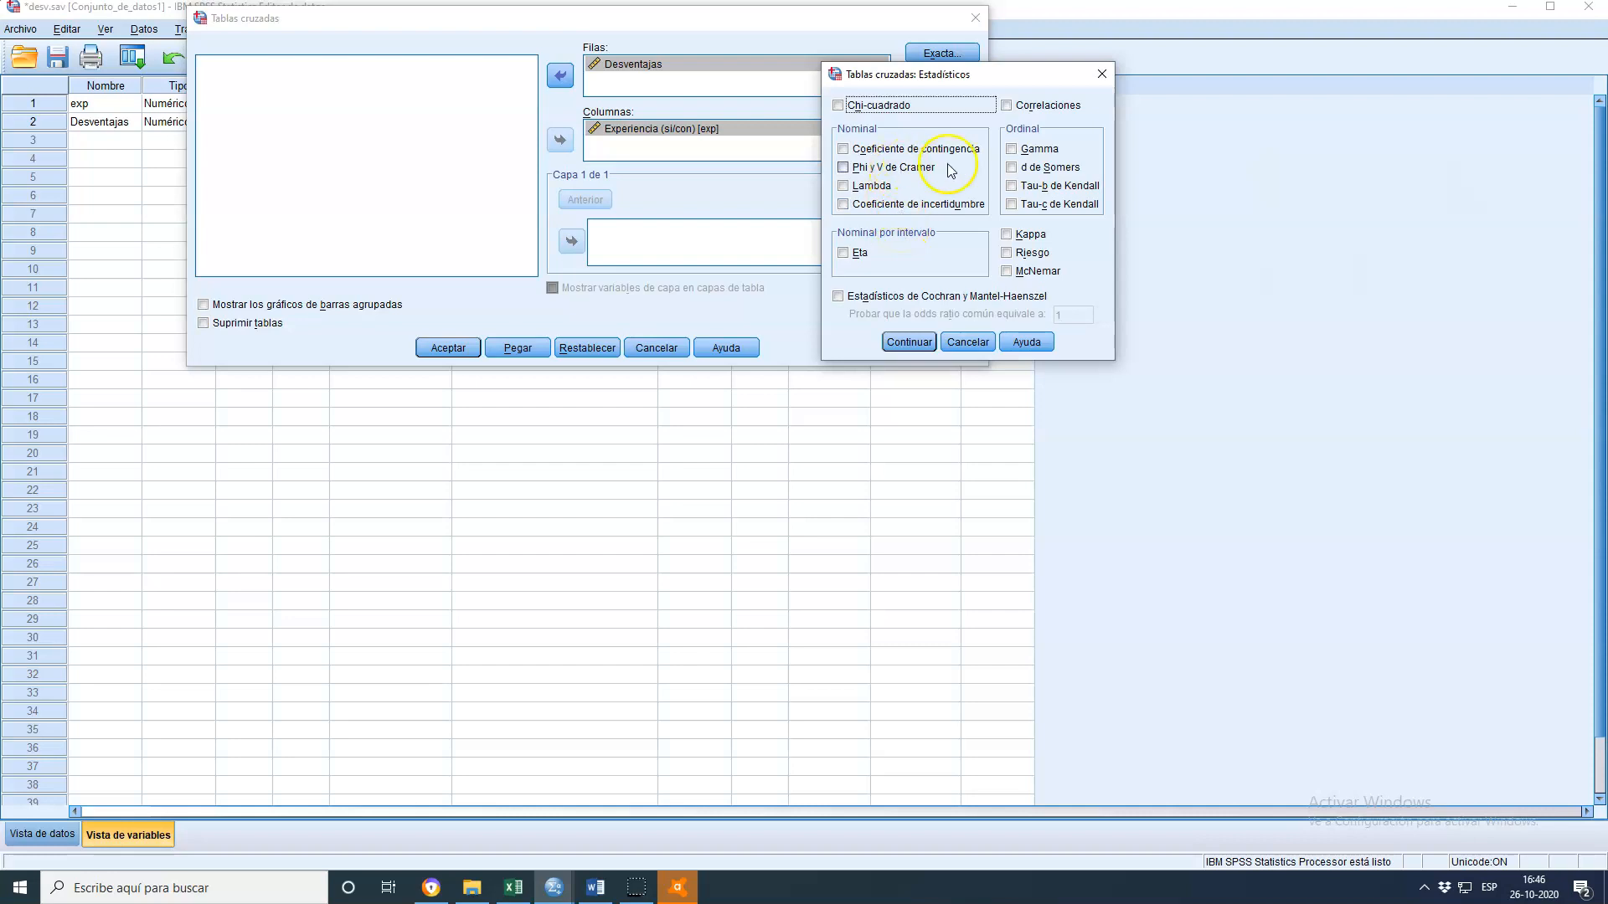
click(1102, 74)
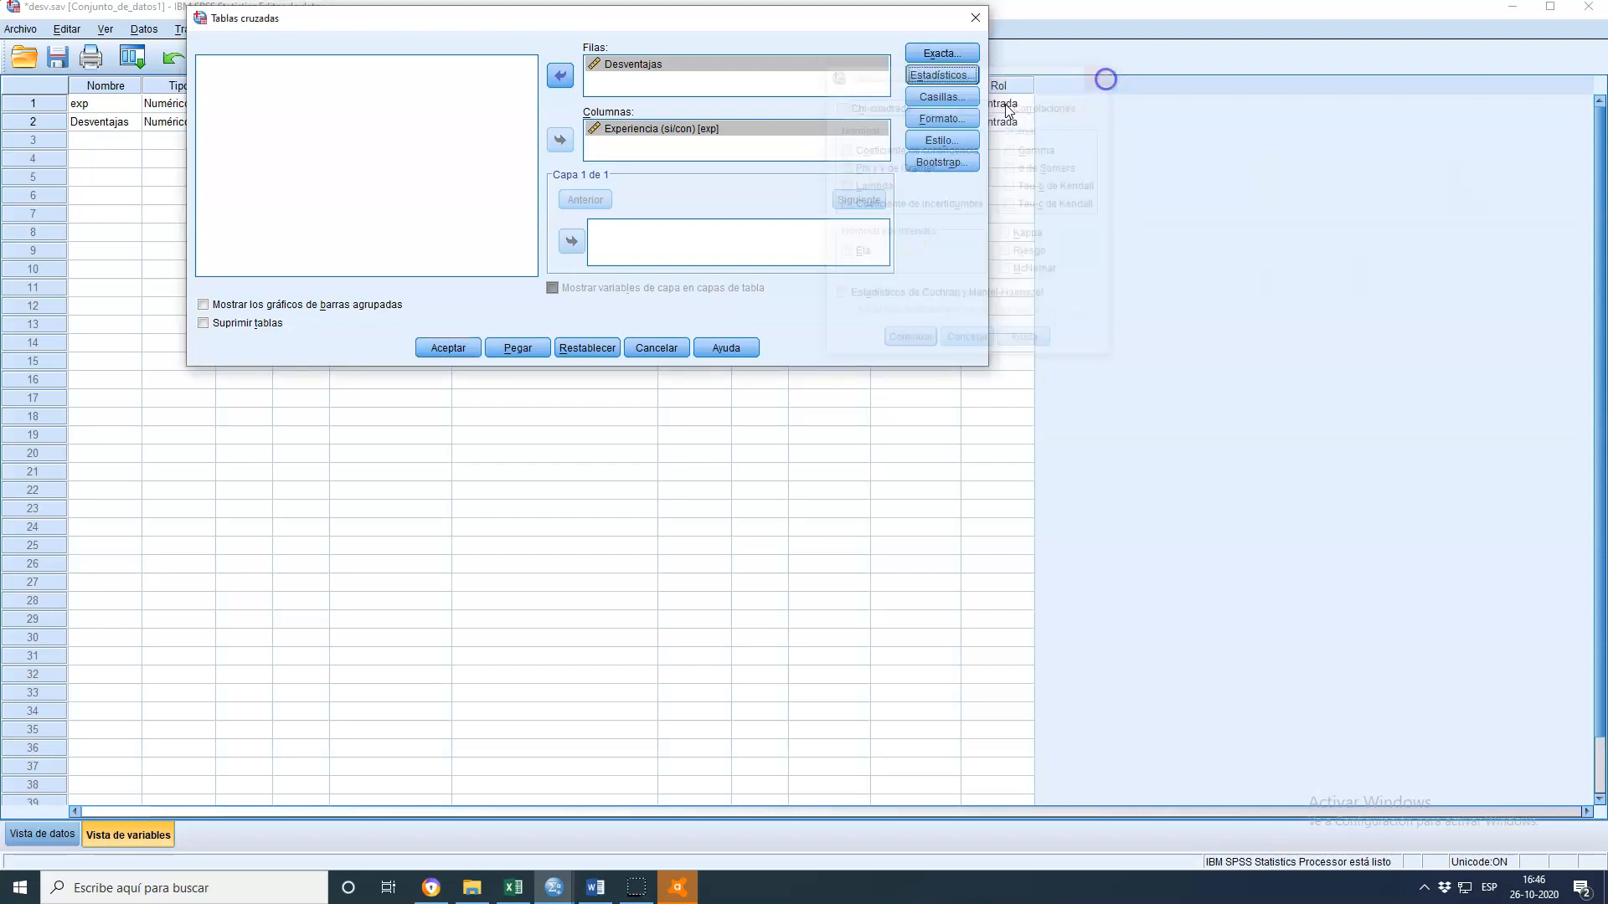
click(938, 98)
click(570, 186)
click(567, 204)
click(805, 321)
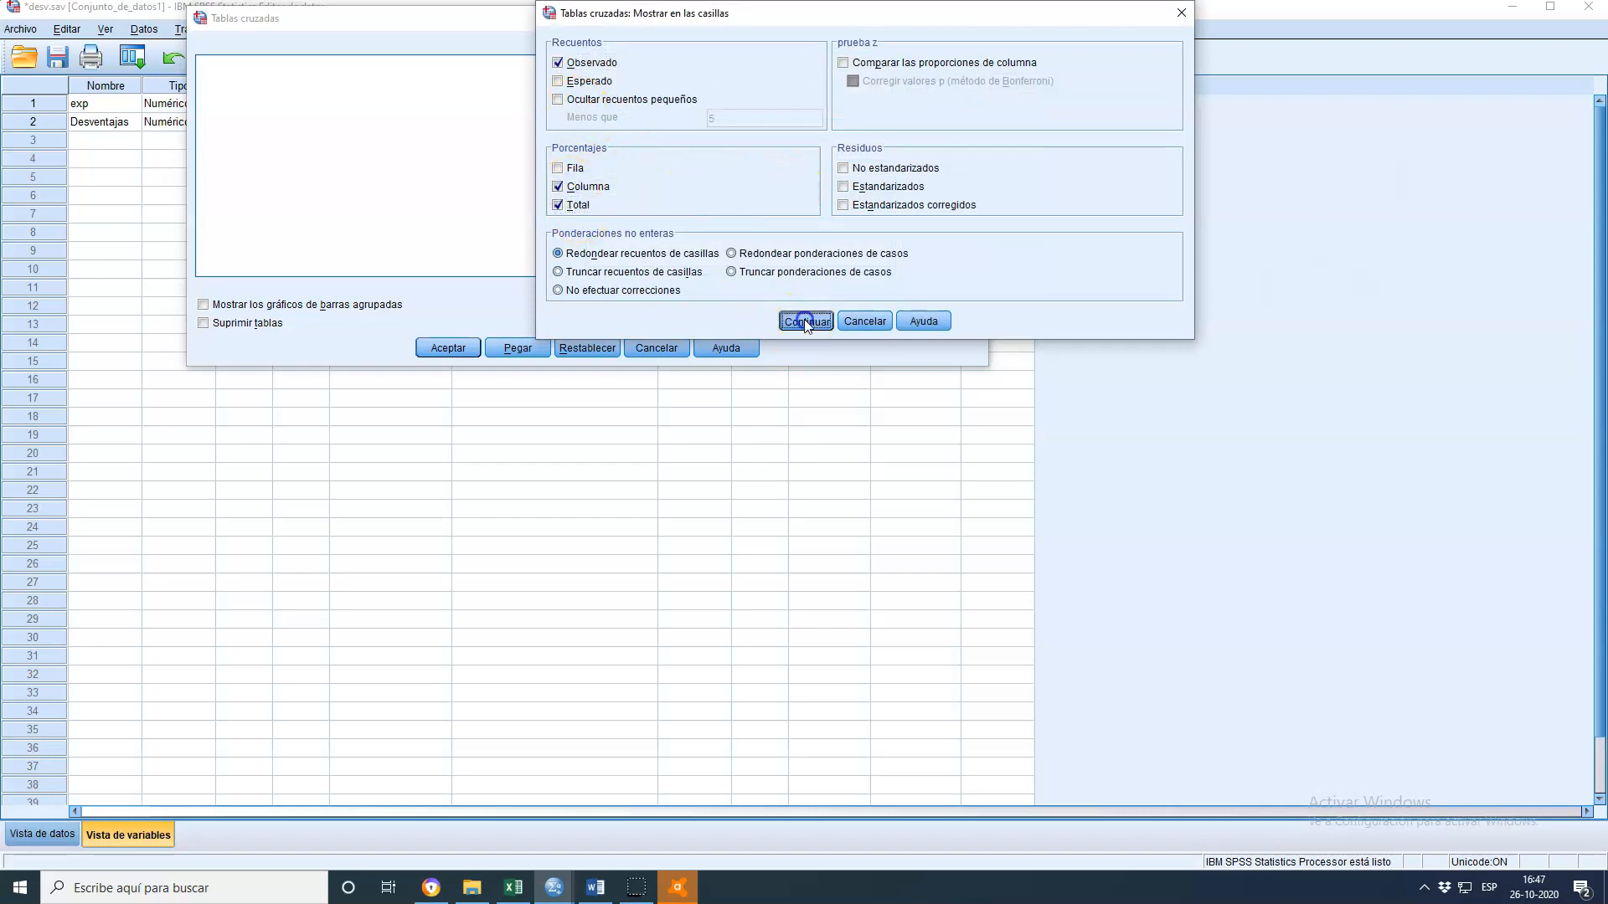
click(426, 355)
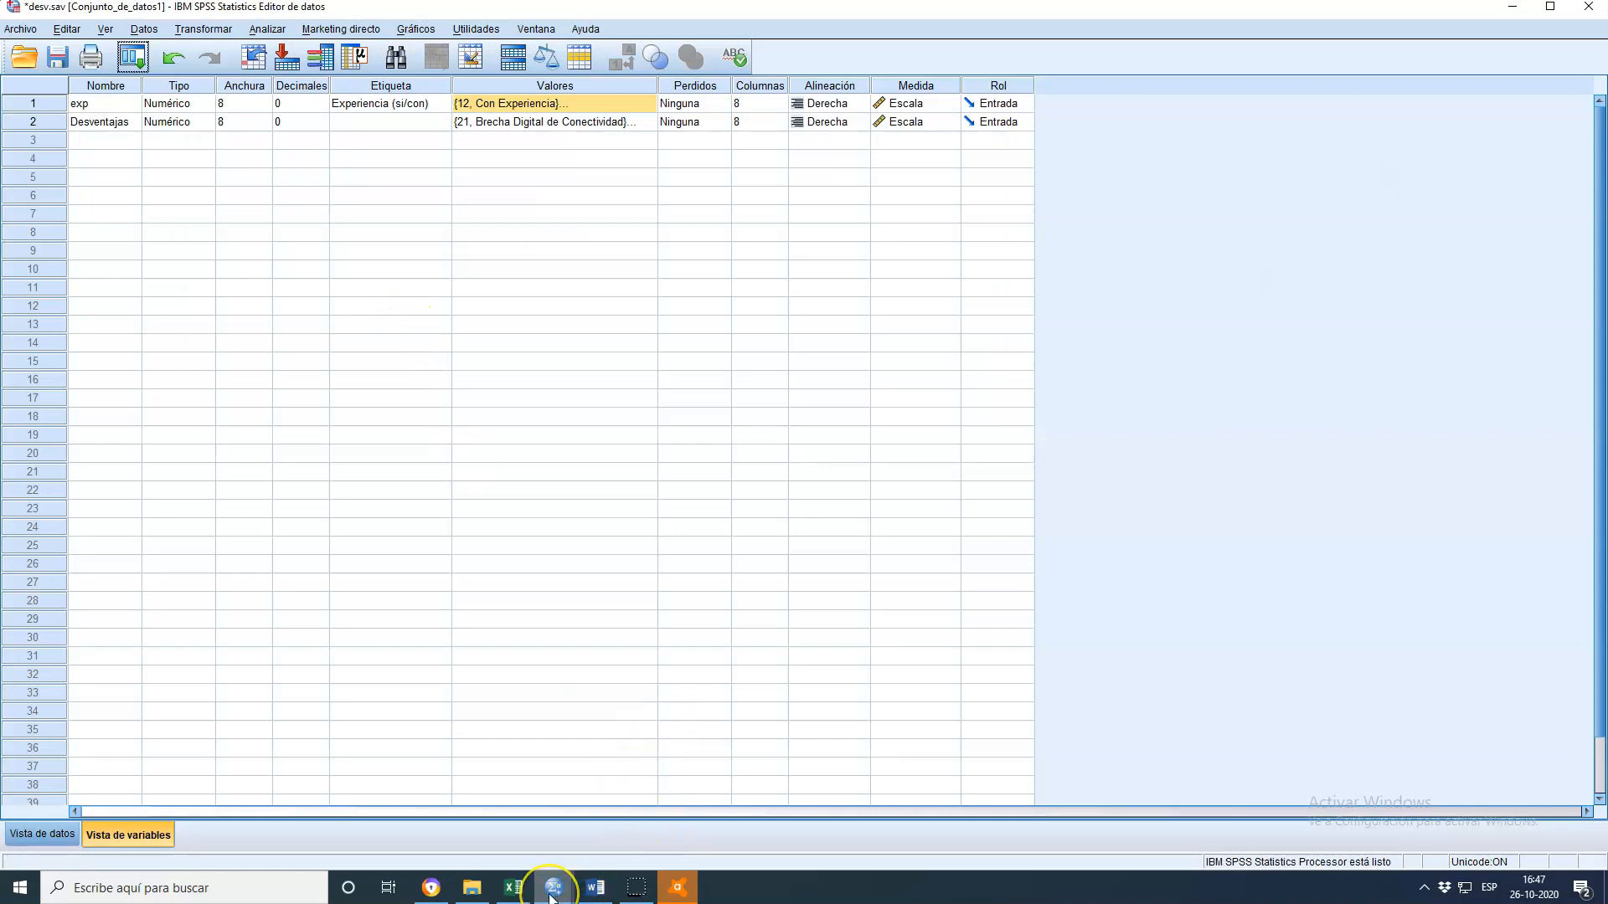
Switch to the output viewer and examine the Desventajas by Experiencia crosstab results
mouse_move(550, 894)
click(814, 814)
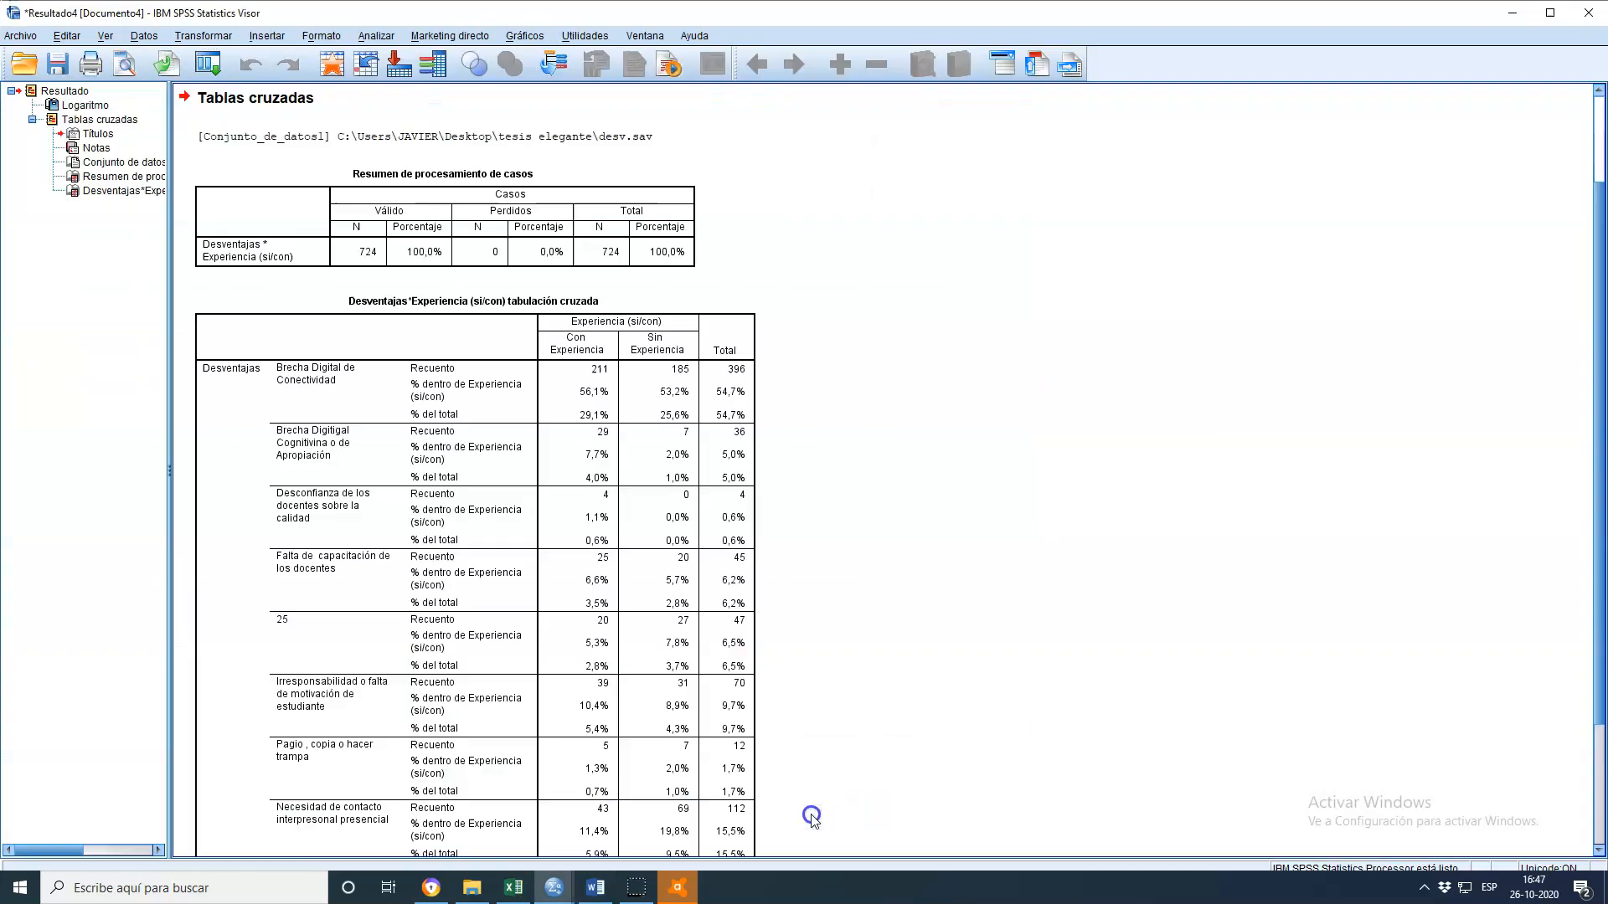
scroll(946, 636, down, 2)
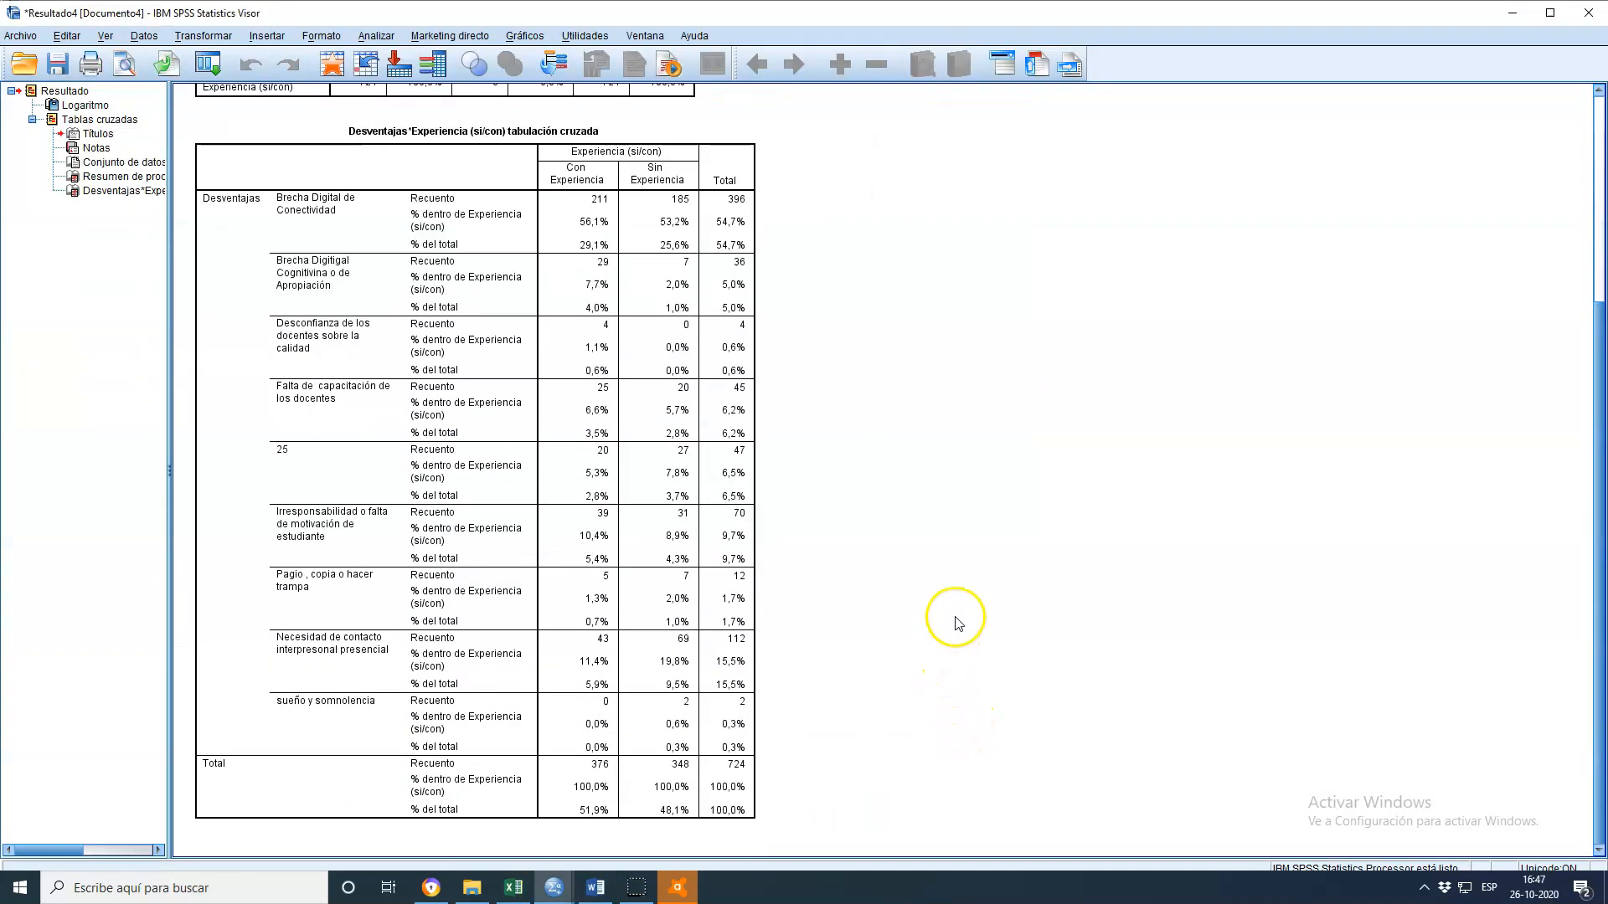
scroll(969, 616, up, 3)
scroll(970, 615, down, 3)
scroll(967, 618, up, 4)
click(532, 427)
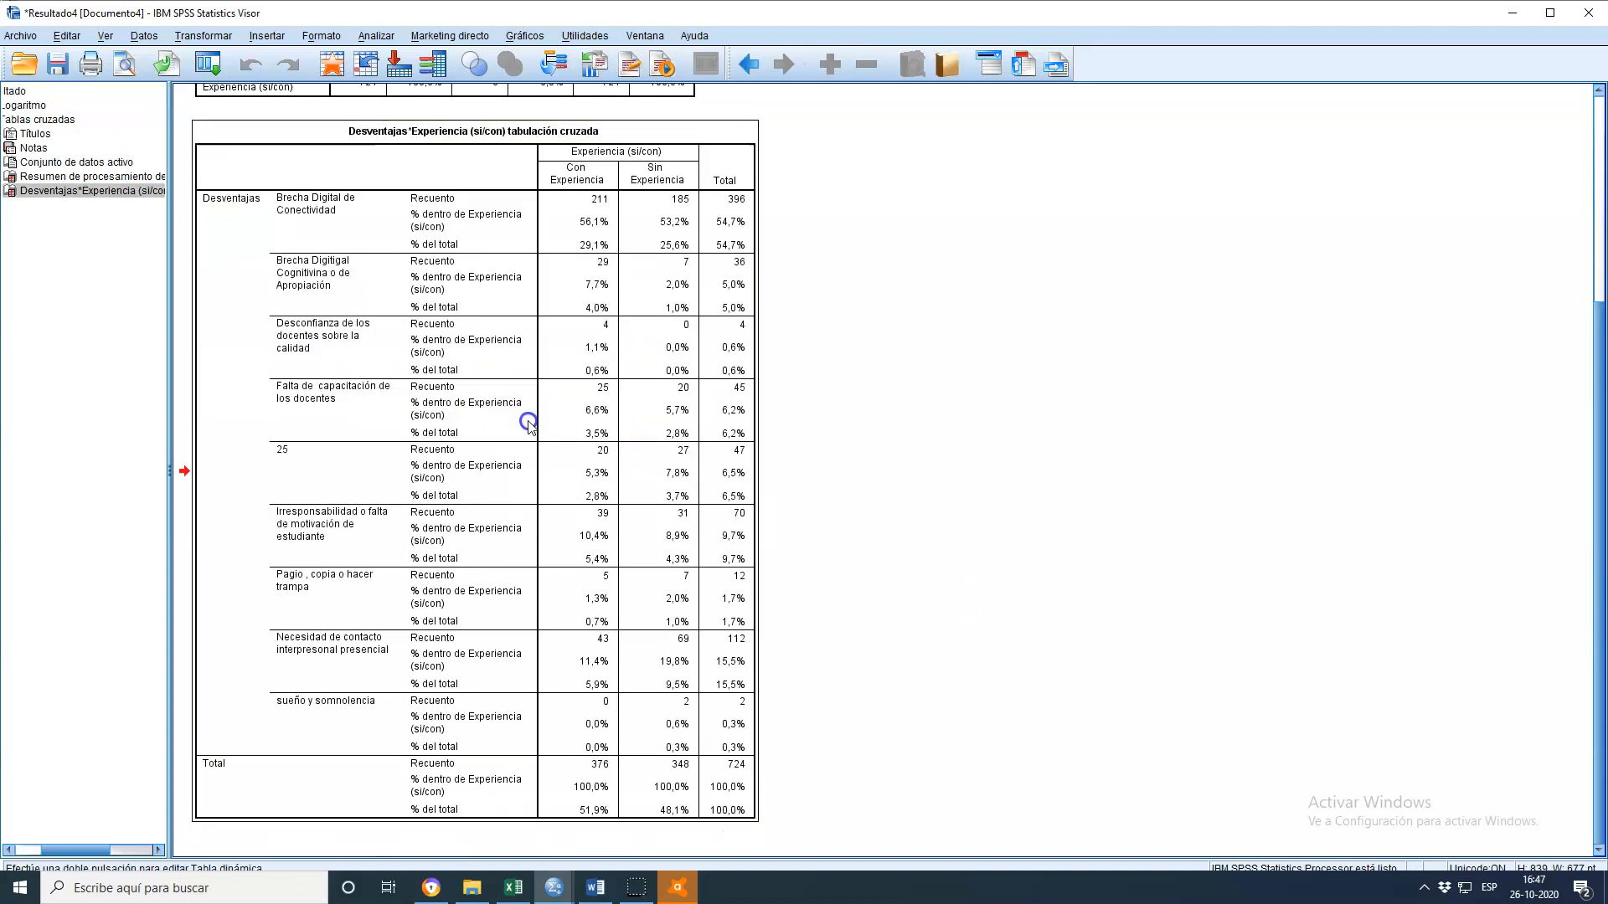
scroll(810, 419, up, 3)
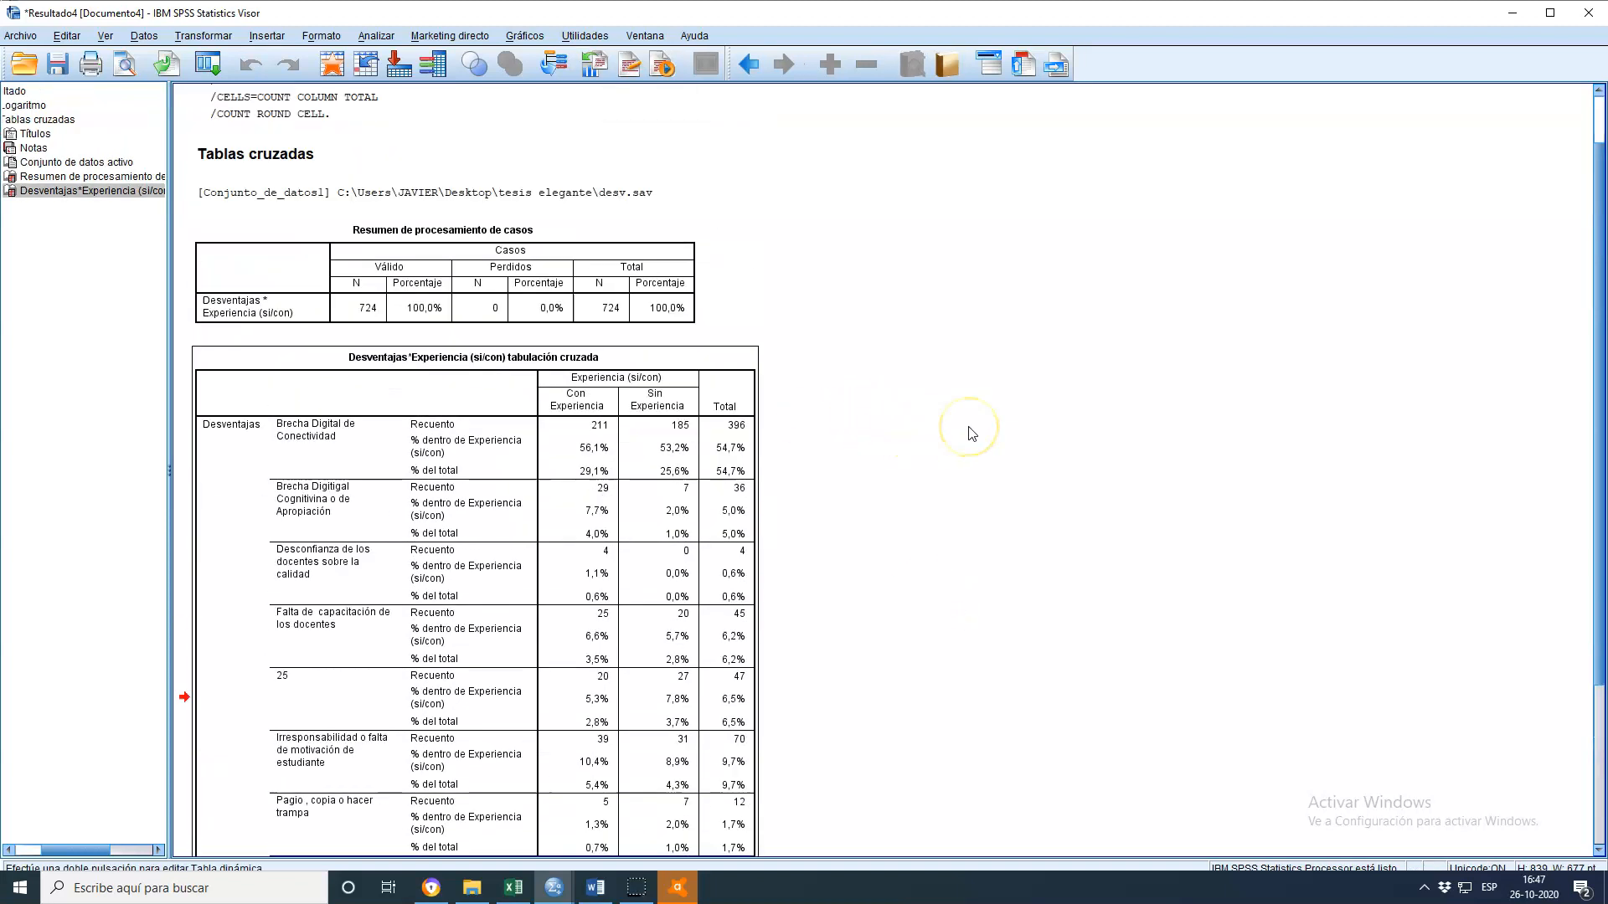
scroll(971, 433, up, 1)
scroll(962, 441, down, 3)
scroll(962, 441, up, 3)
scroll(664, 445, down, 4)
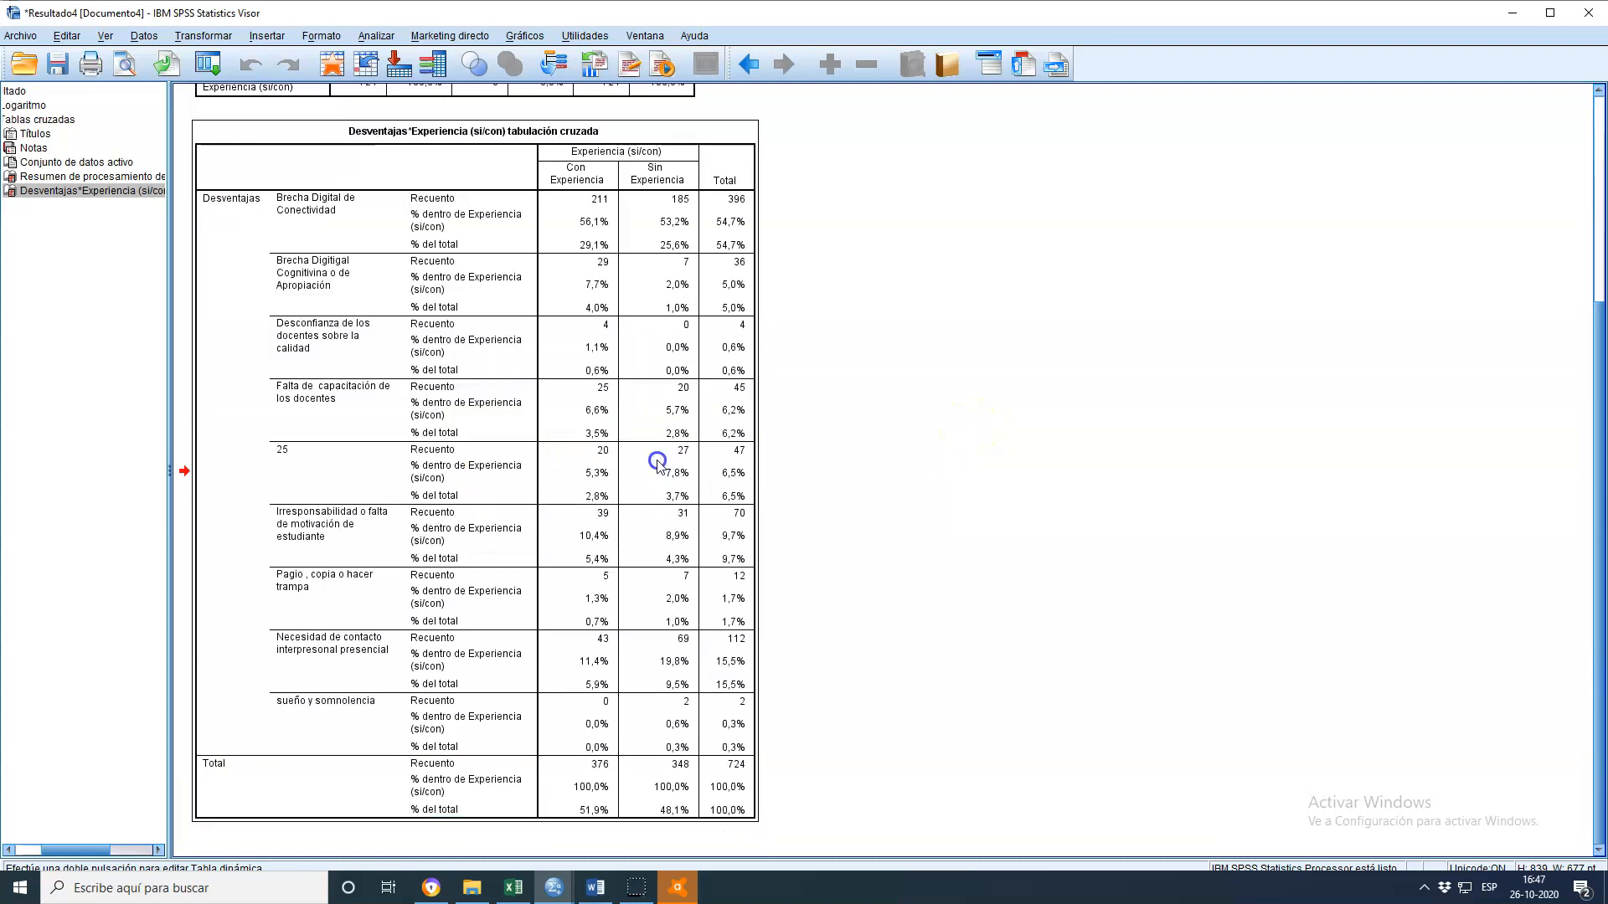
scroll(657, 460, up, 3)
scroll(590, 377, down, 3)
scroll(963, 401, up, 3)
scroll(963, 423, down, 3)
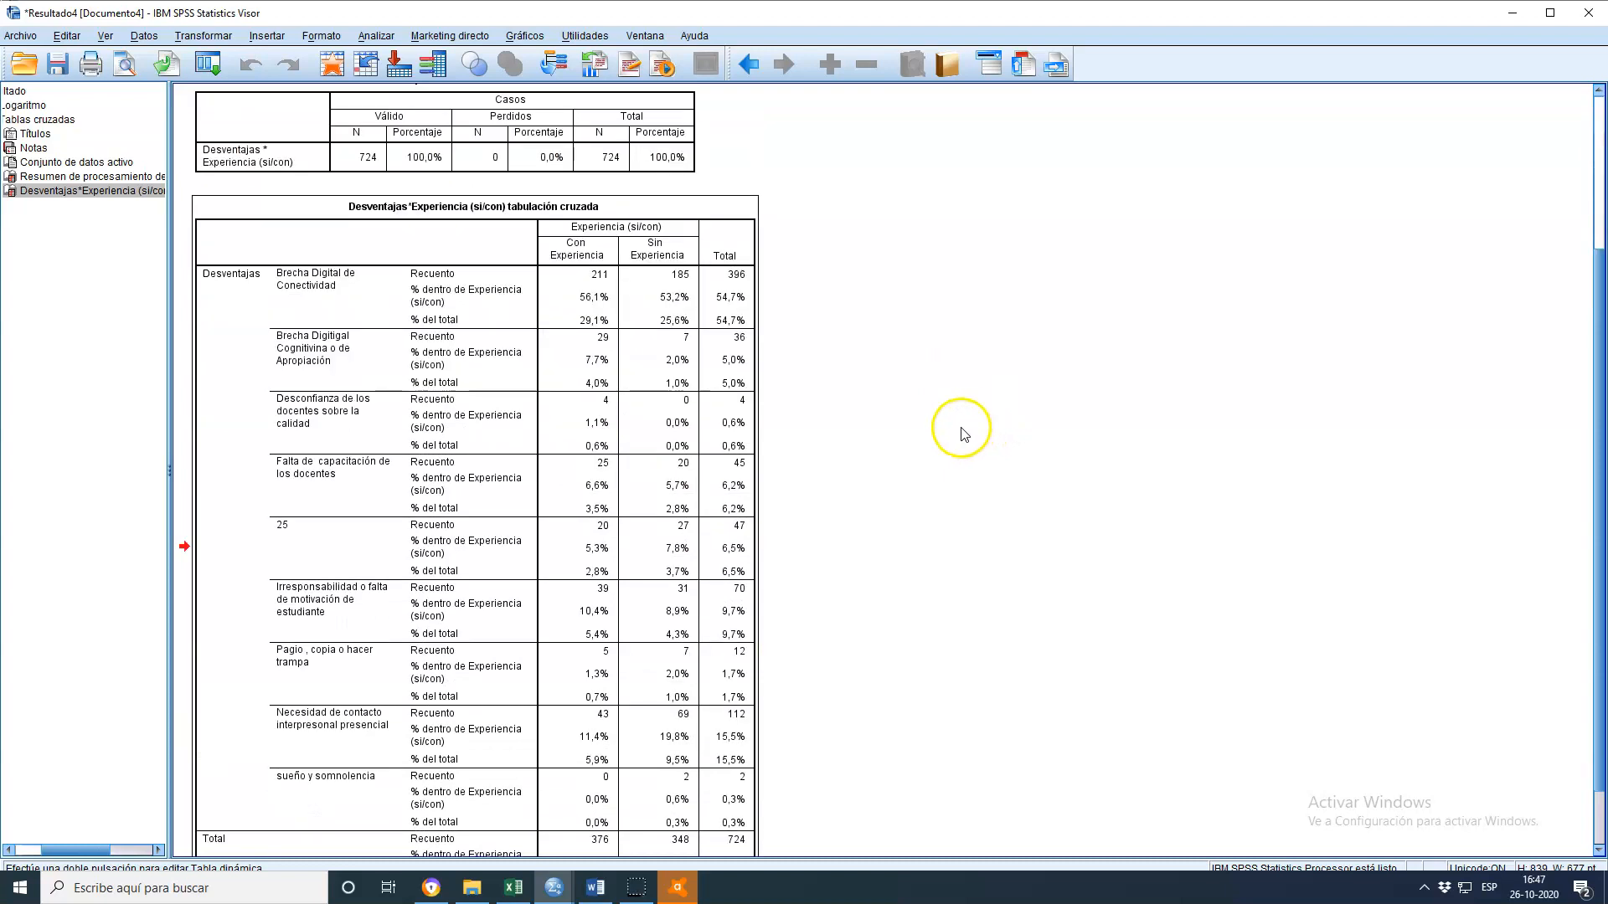
Rerun the Desventajas by Experiencia crosstab with clustered bar charts enabled
click(376, 35)
mouse_move(387, 84)
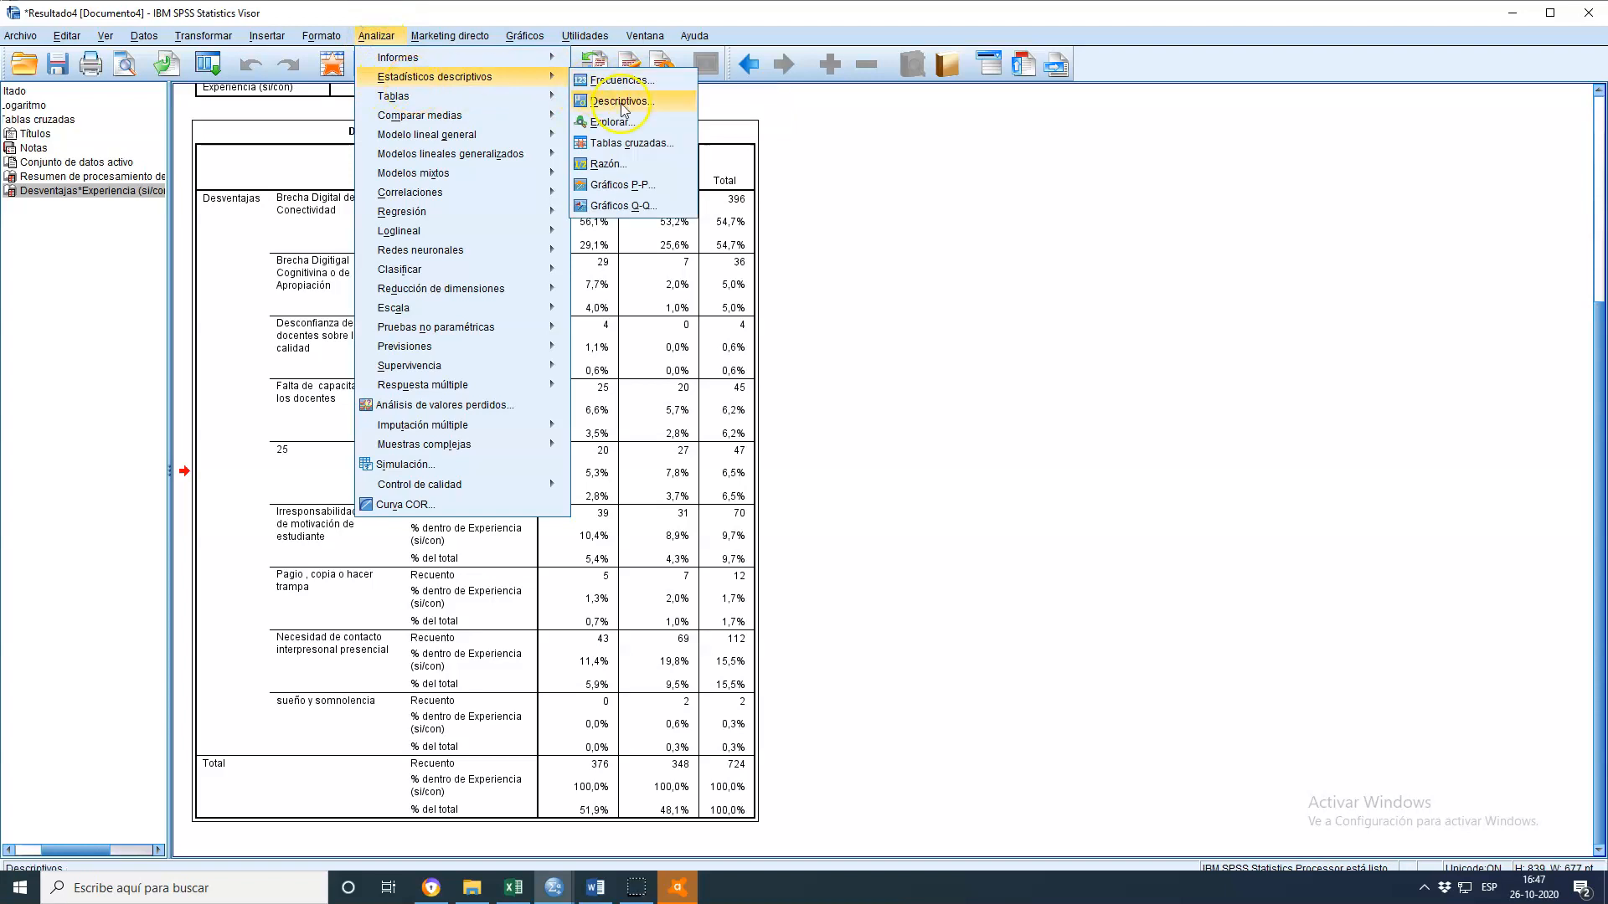
click(638, 144)
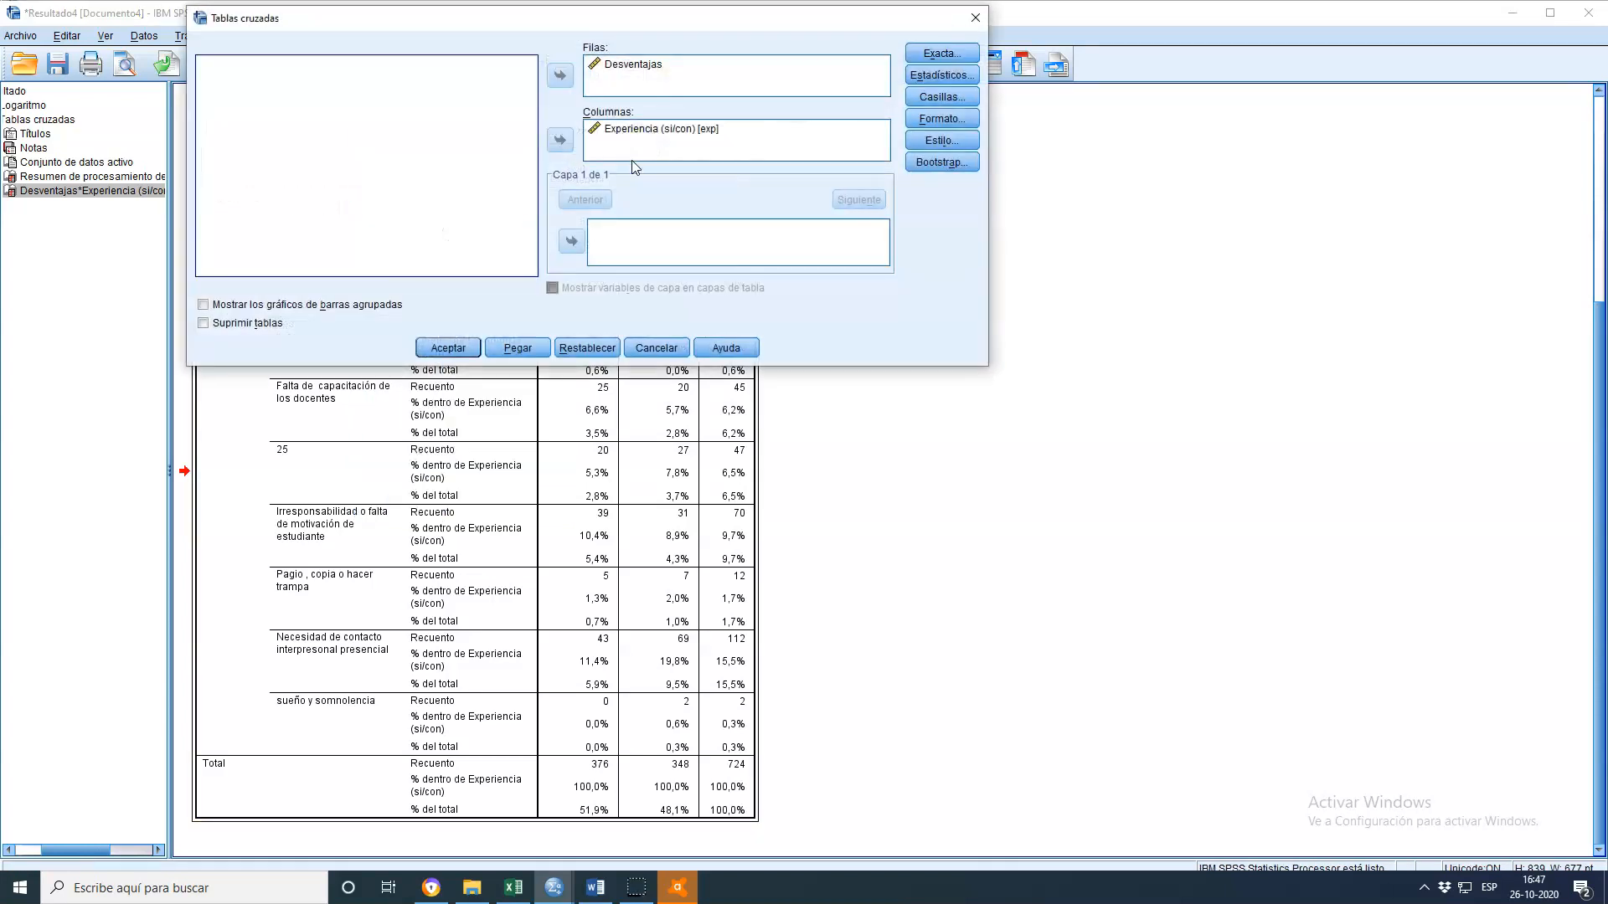
click(281, 308)
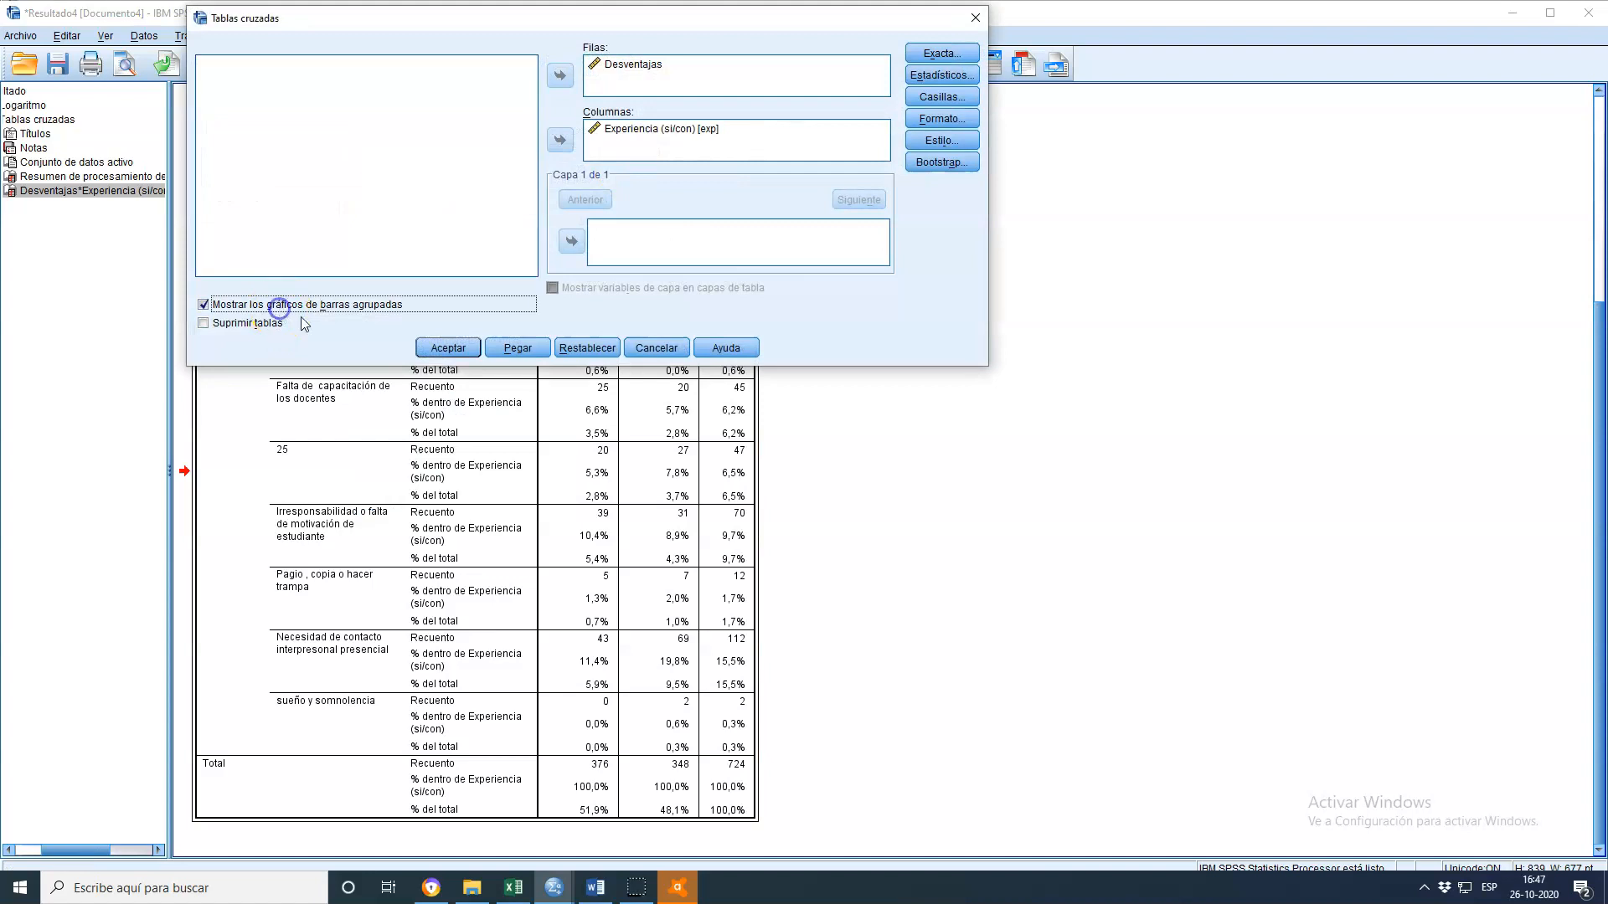
click(448, 348)
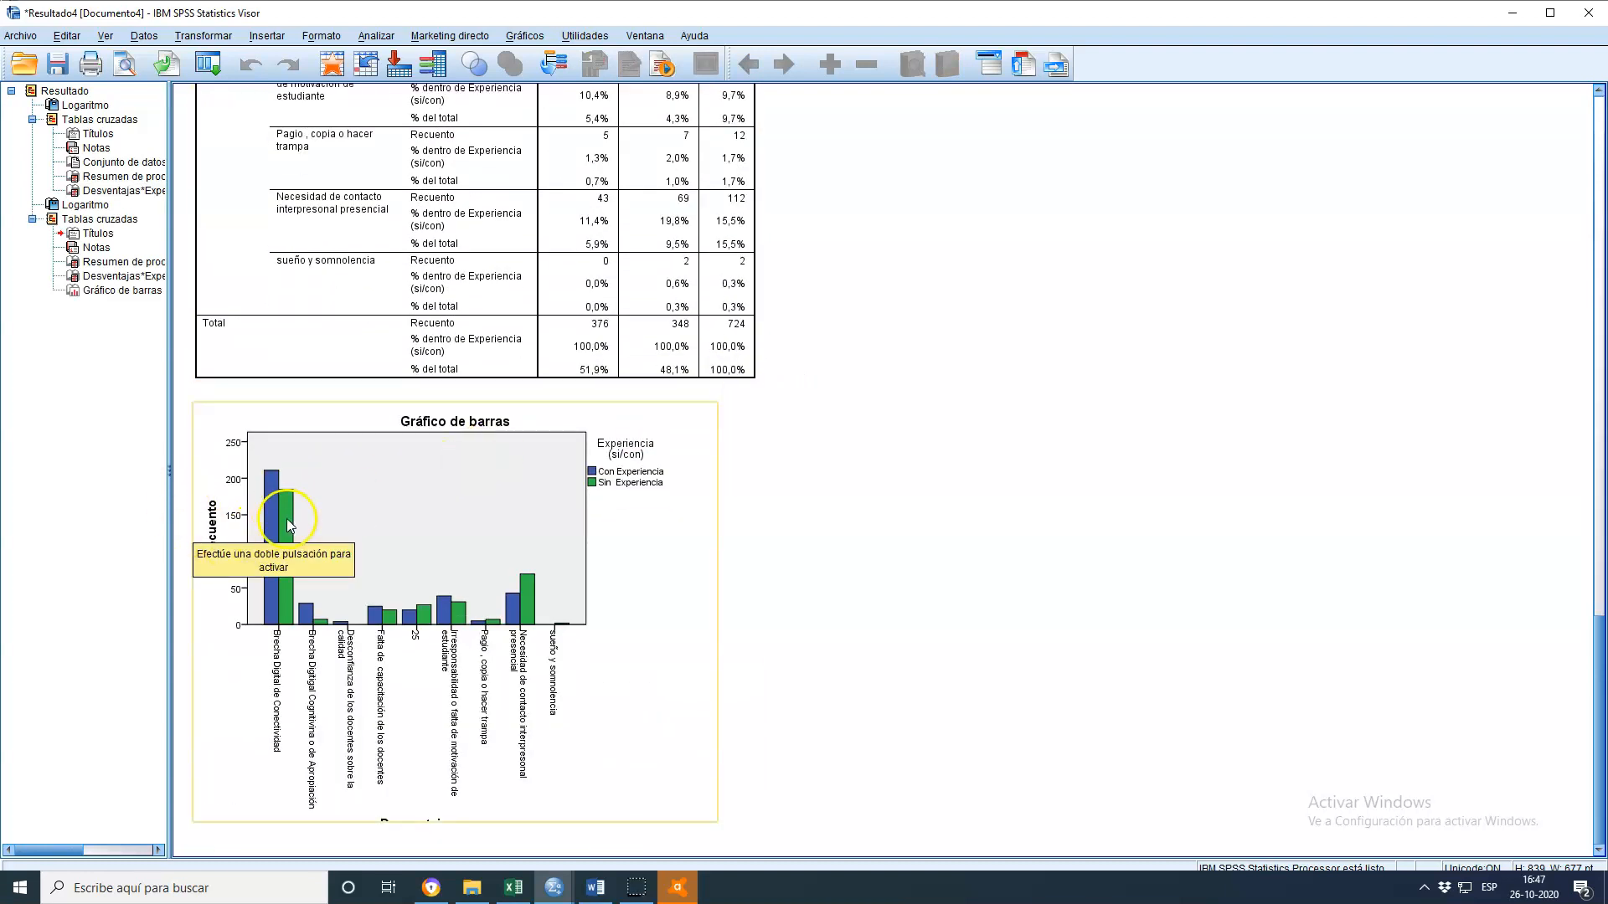
Open the bar chart in the Chart Editor and add data value labels showing Recuento and Porcentaje
click(282, 521)
double_click(285, 523)
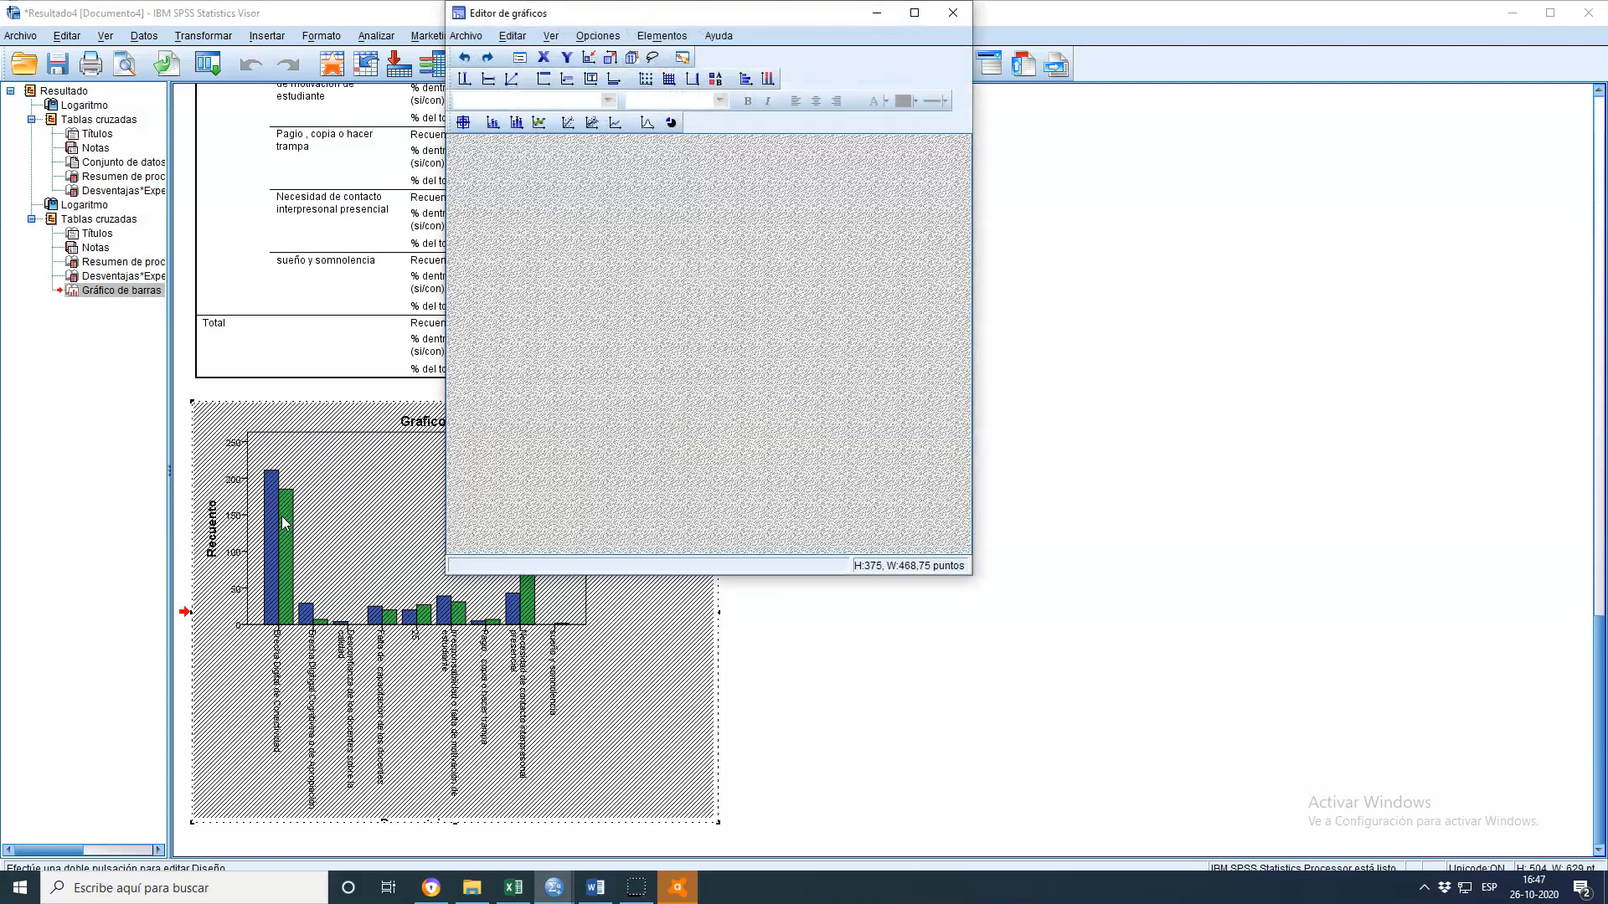
click(491, 100)
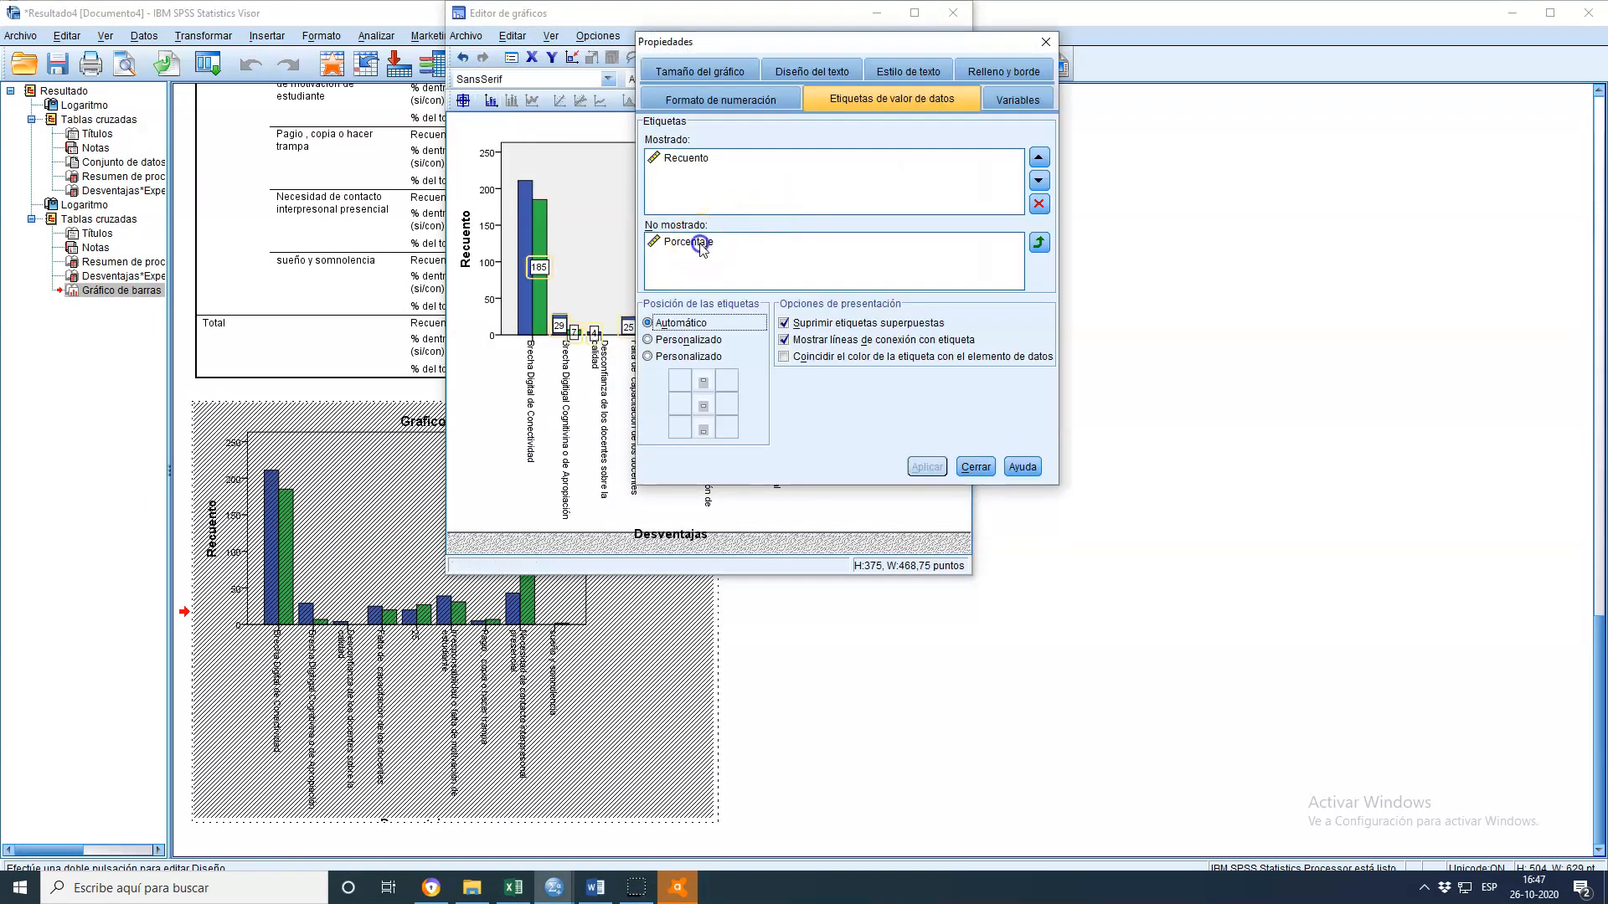
drag(697, 247, 688, 189)
click(904, 468)
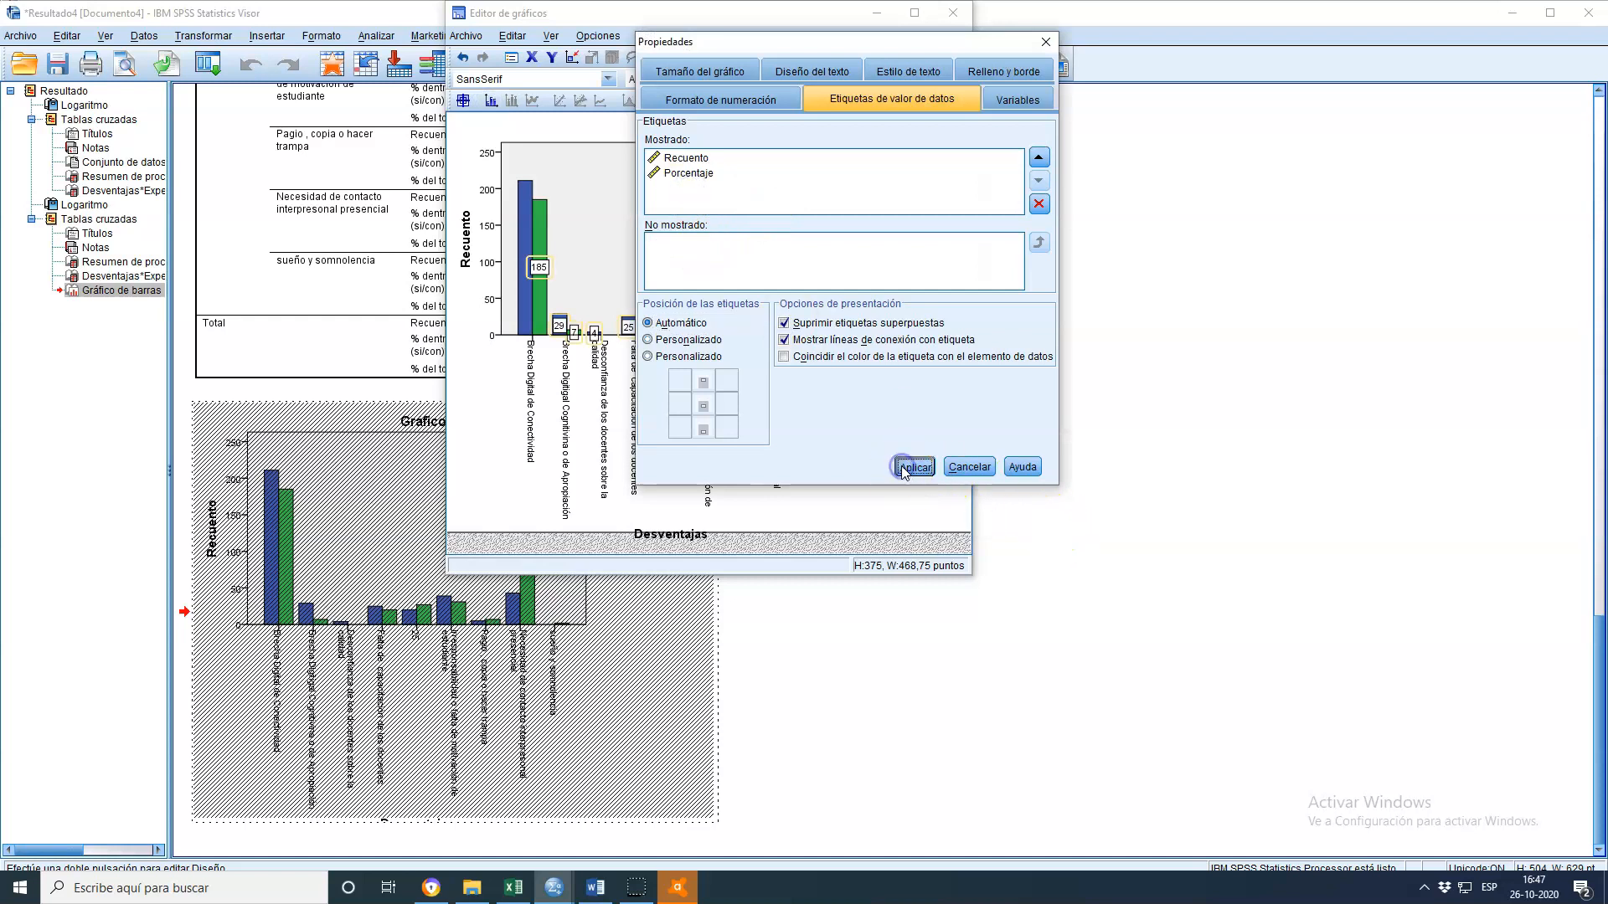
click(1046, 37)
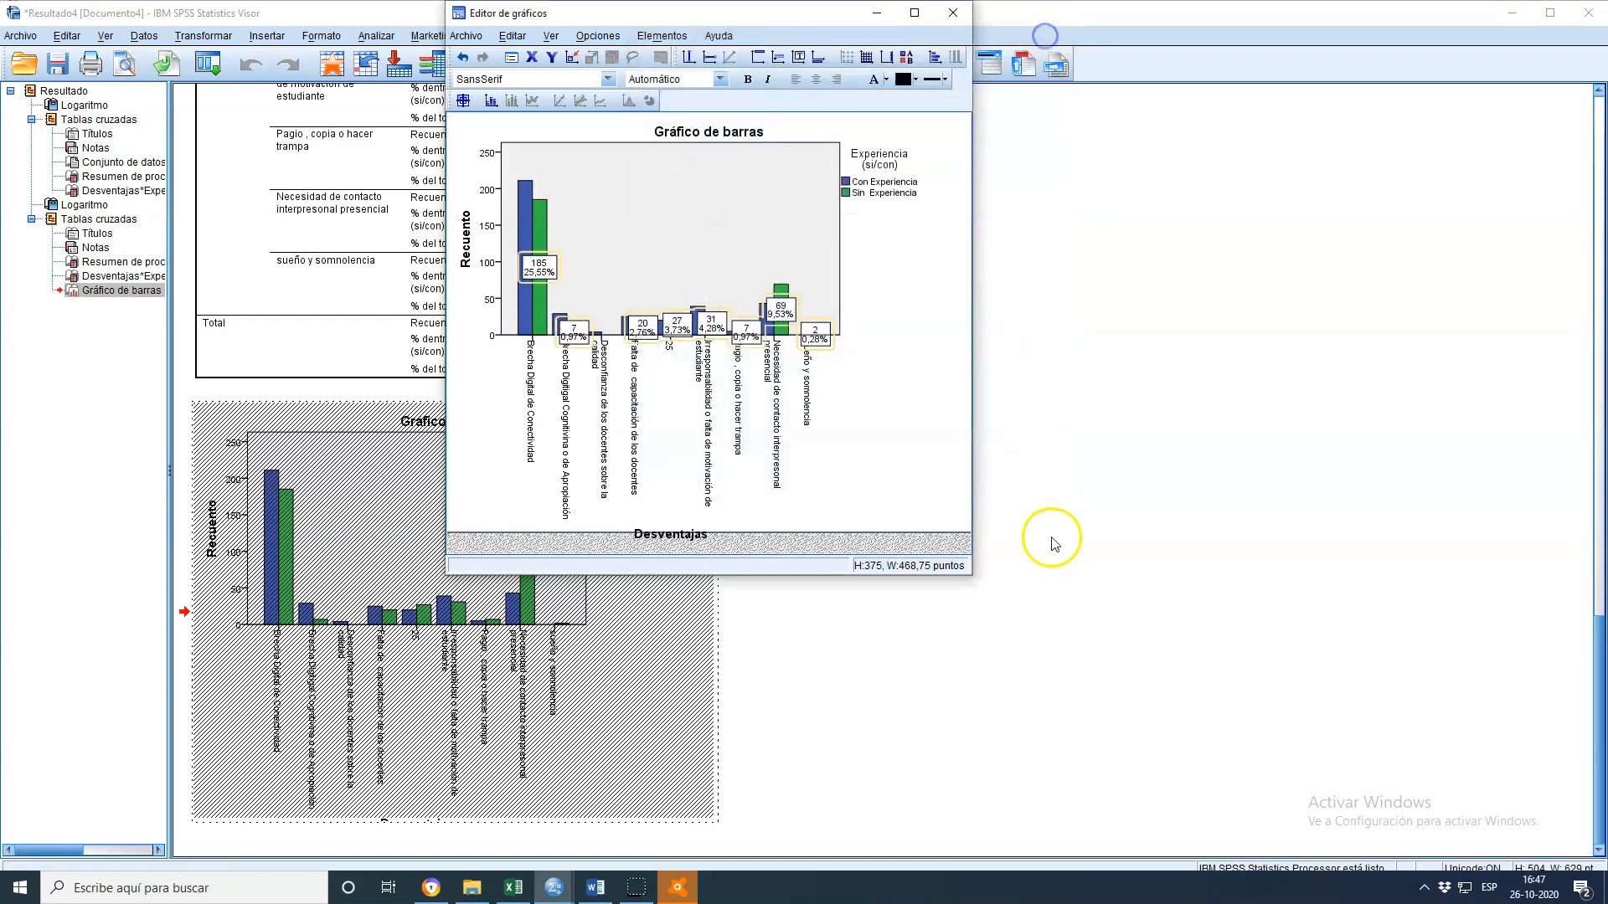
click(1070, 563)
Enlarge the bar chart in the output viewer by resizing it from its corner handles
click(713, 820)
drag(718, 823, 1107, 831)
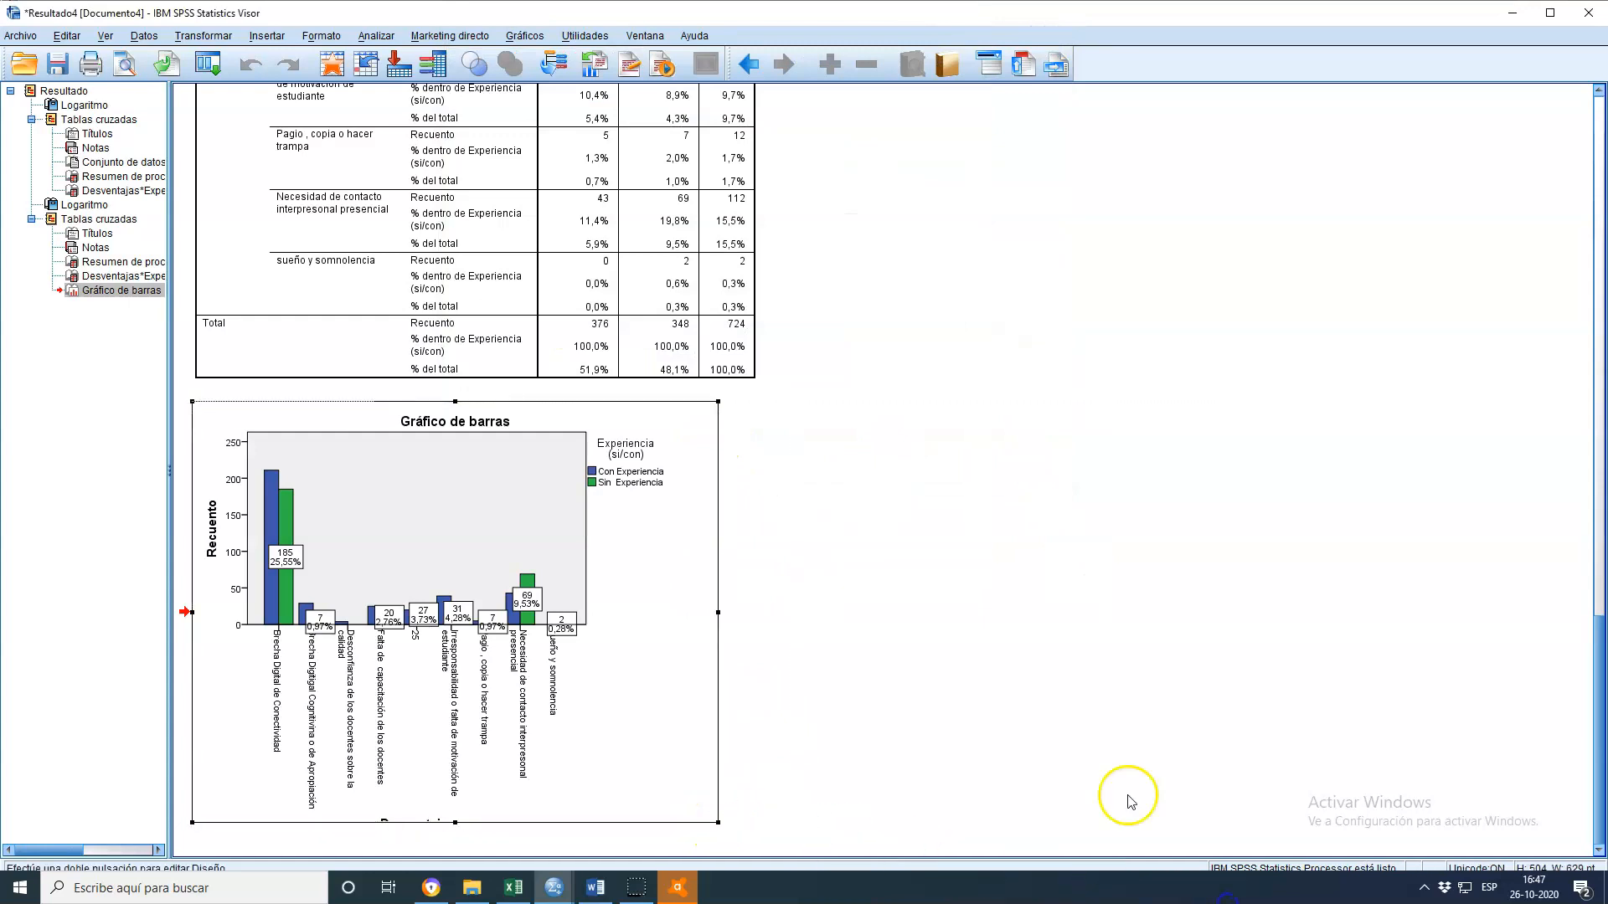
scroll(713, 511, down, 2)
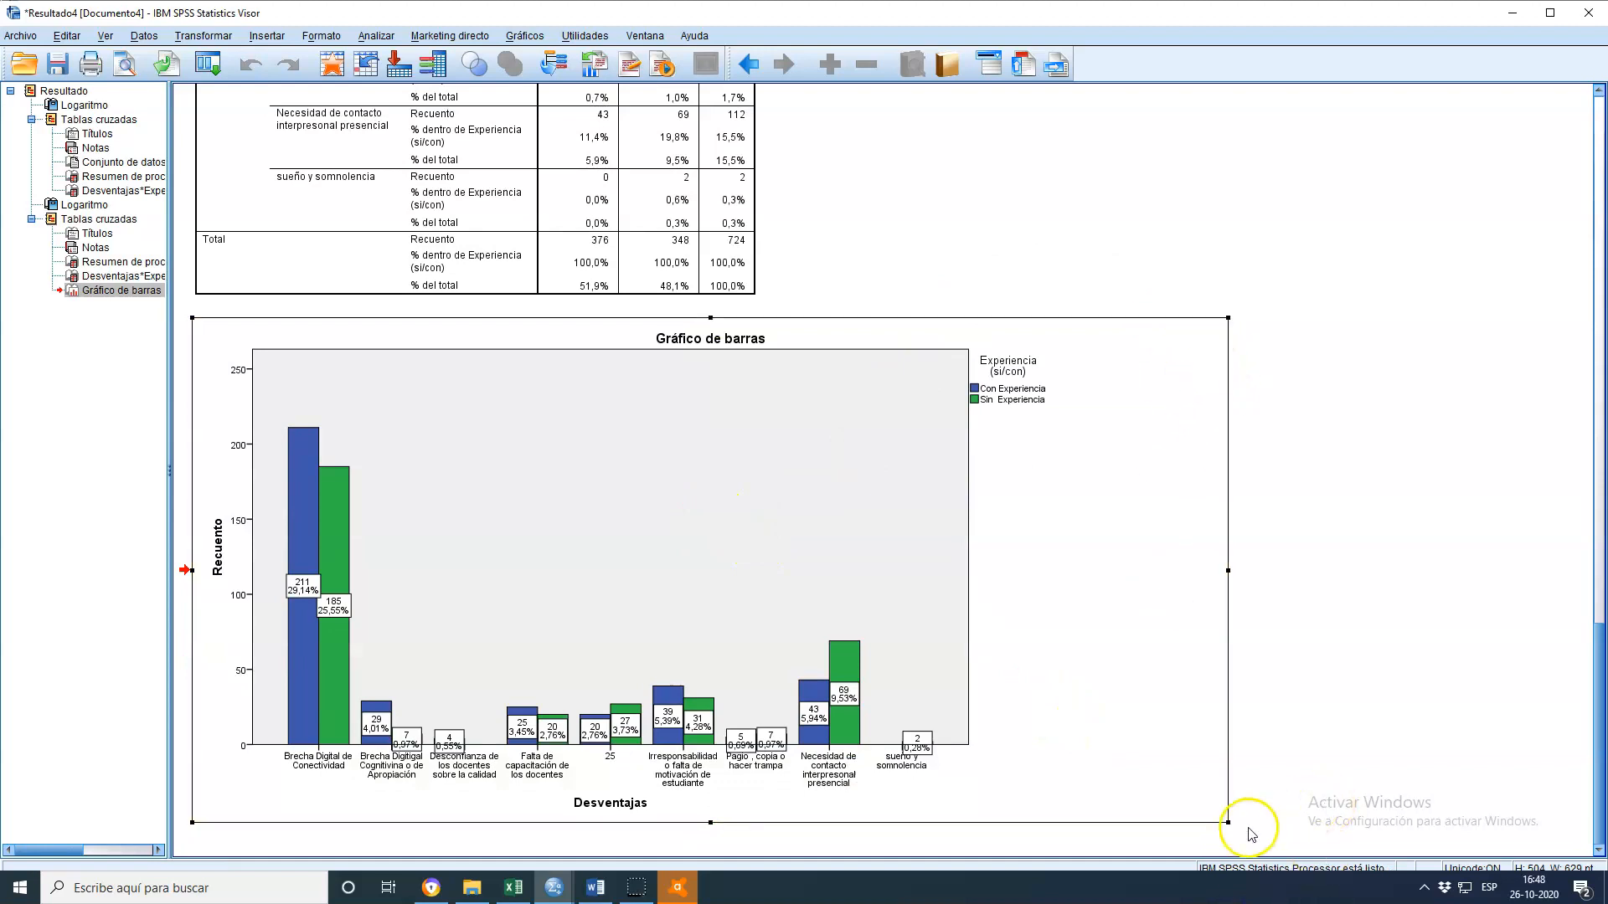
drag(1228, 822, 1465, 896)
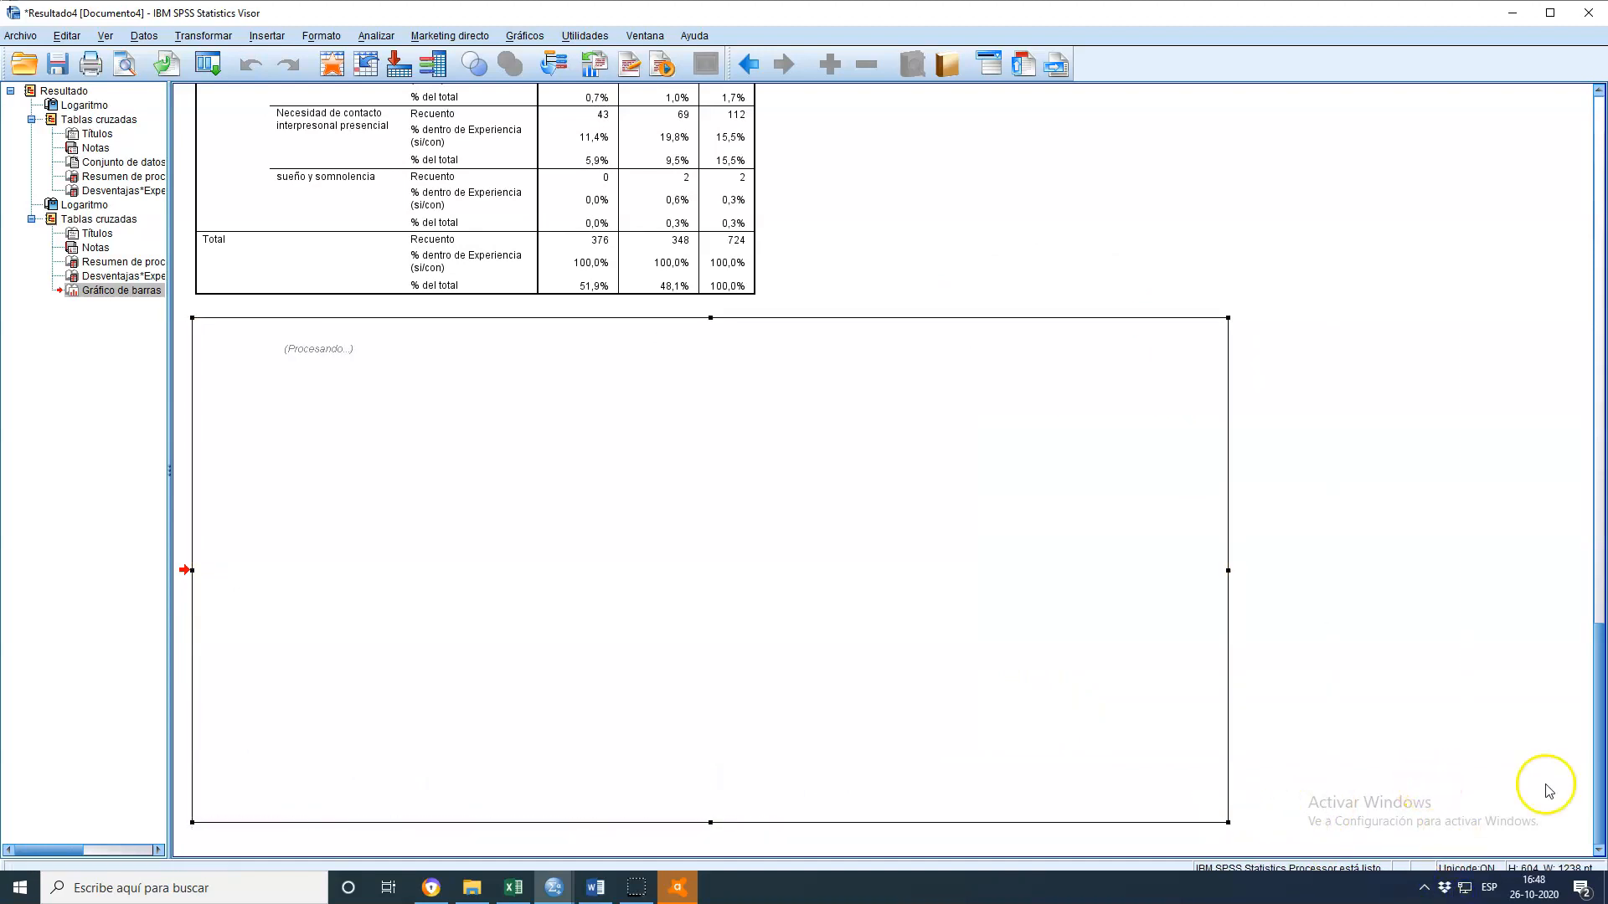
scroll(1475, 689, up, 5)
scroll(610, 253, up, 9)
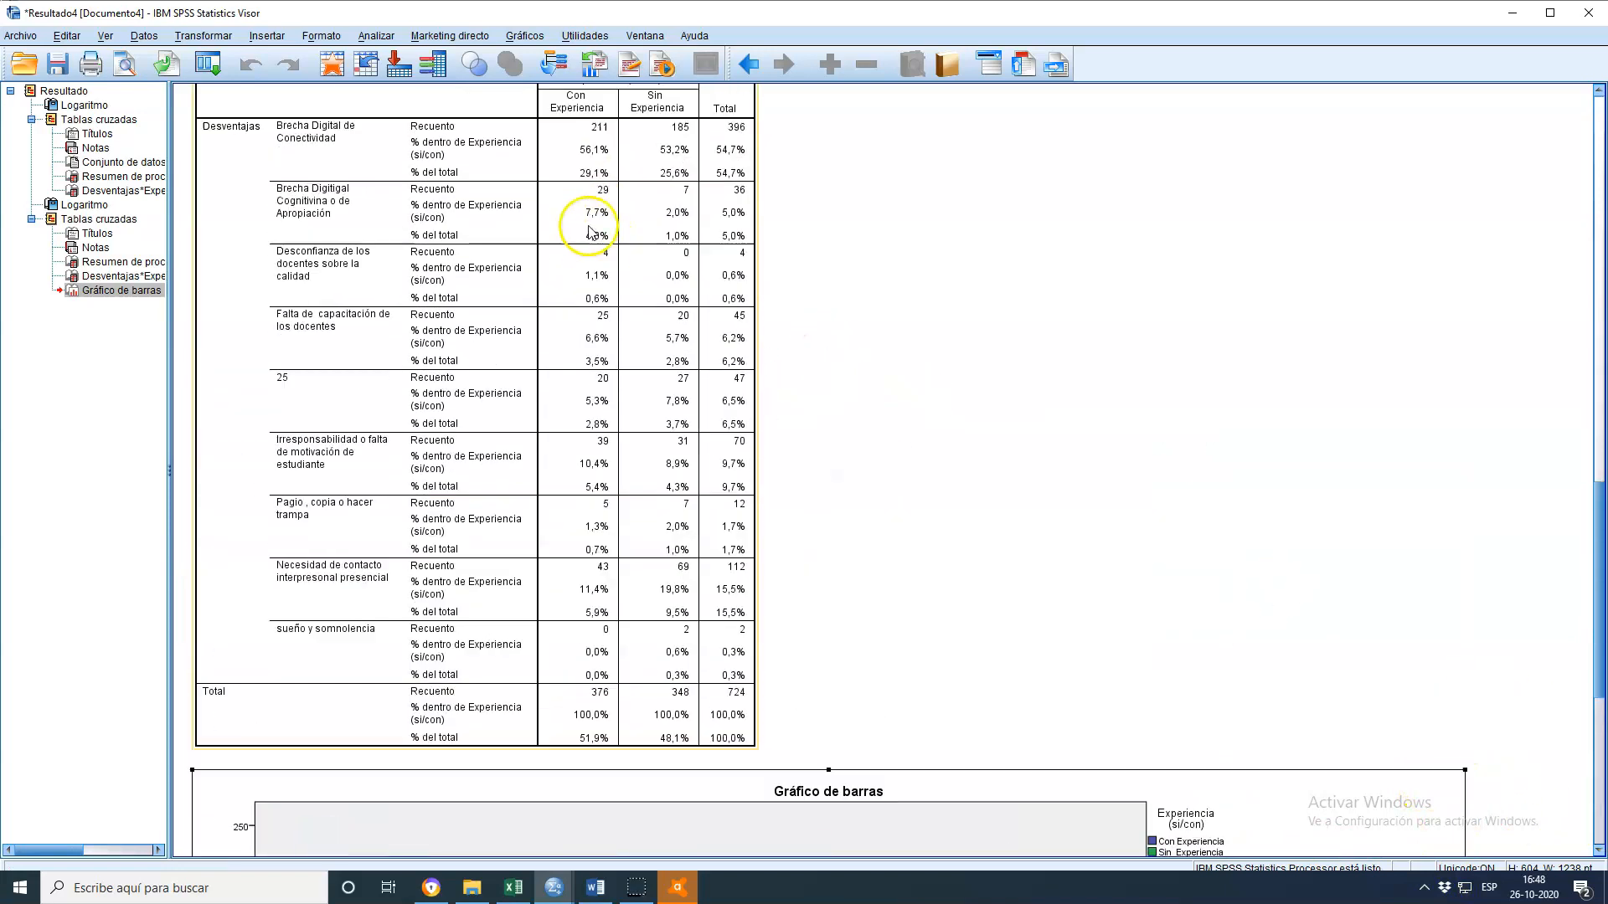
scroll(756, 327, down, 4)
scroll(756, 326, down, 10)
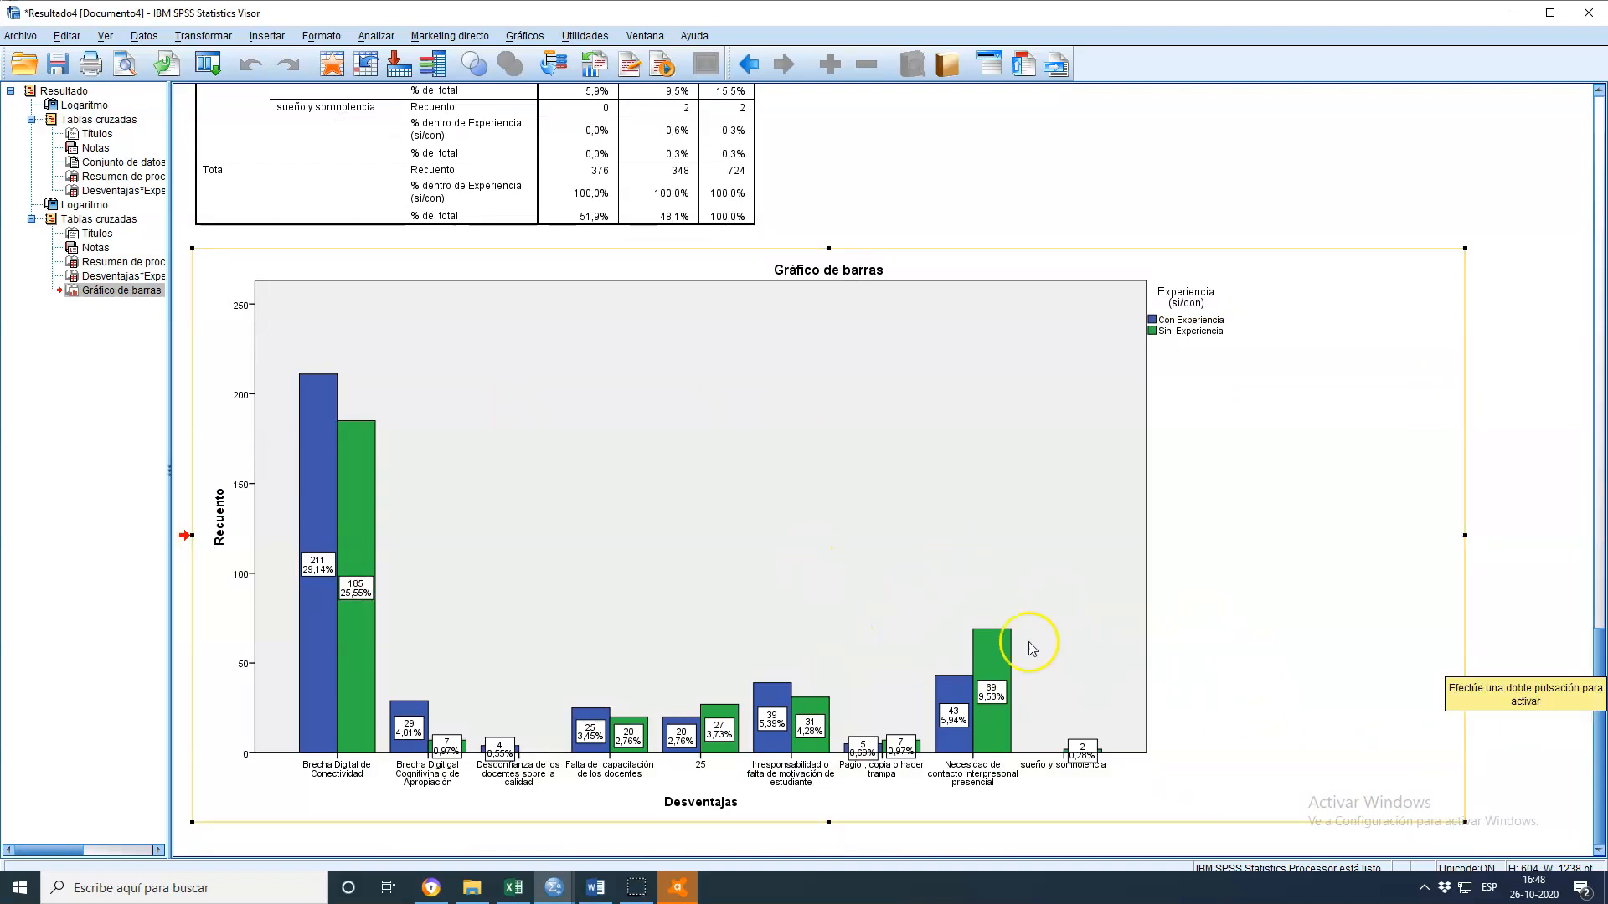
scroll(1148, 675, up, 3)
scroll(1038, 637, down, 3)
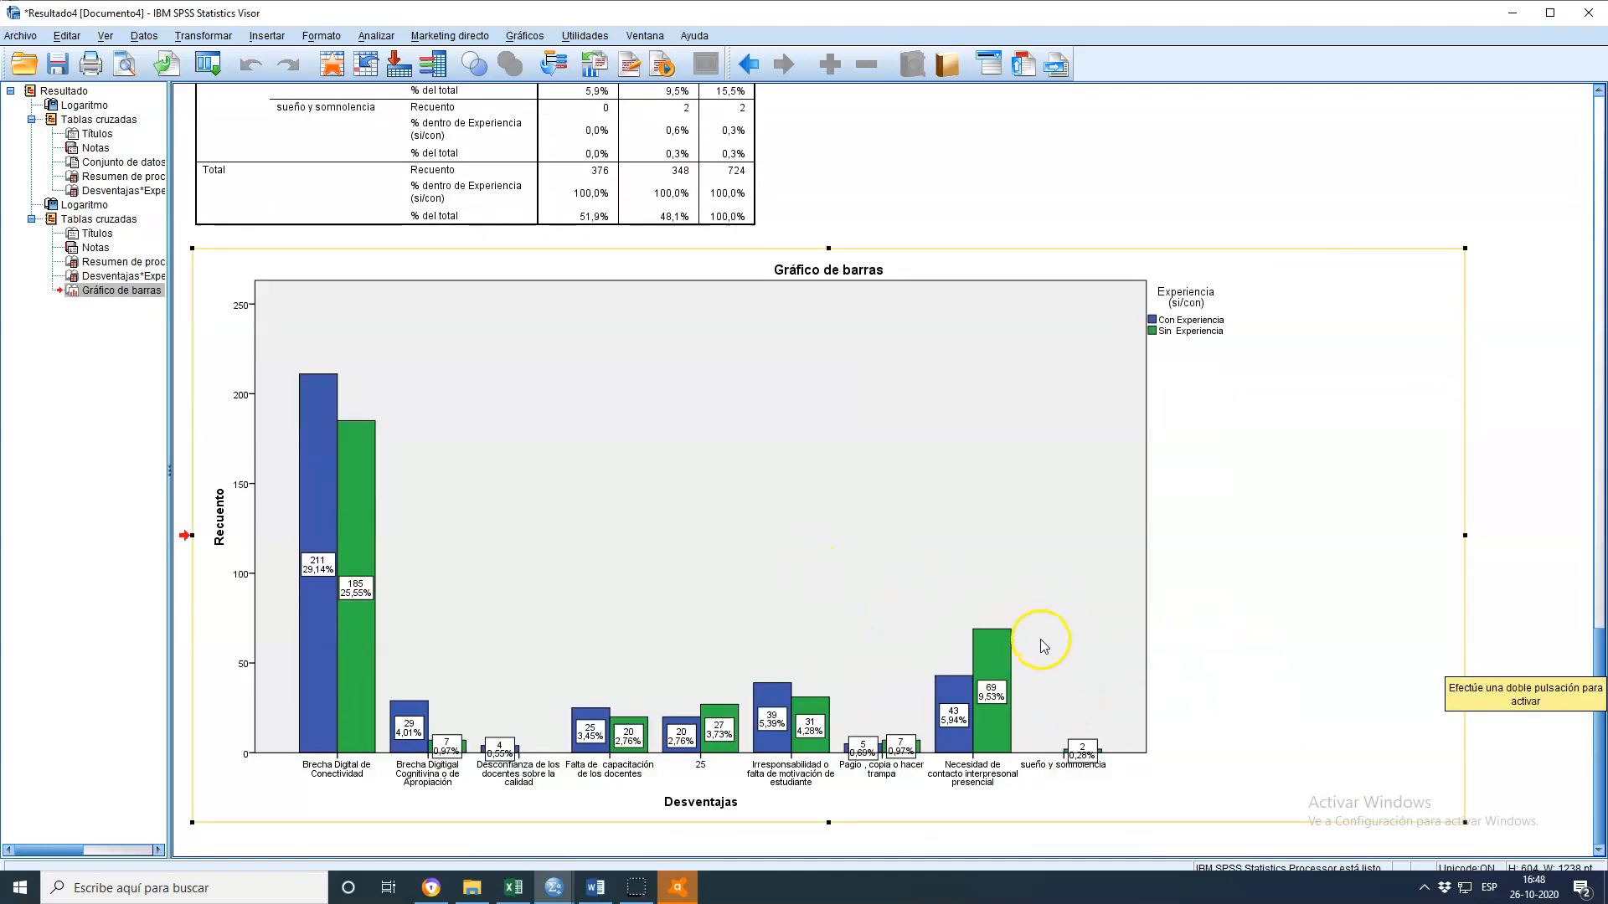
Review the Desventajas by Experiencia crosstab and its bar chart in the output viewer
scroll(1041, 651, up, 3)
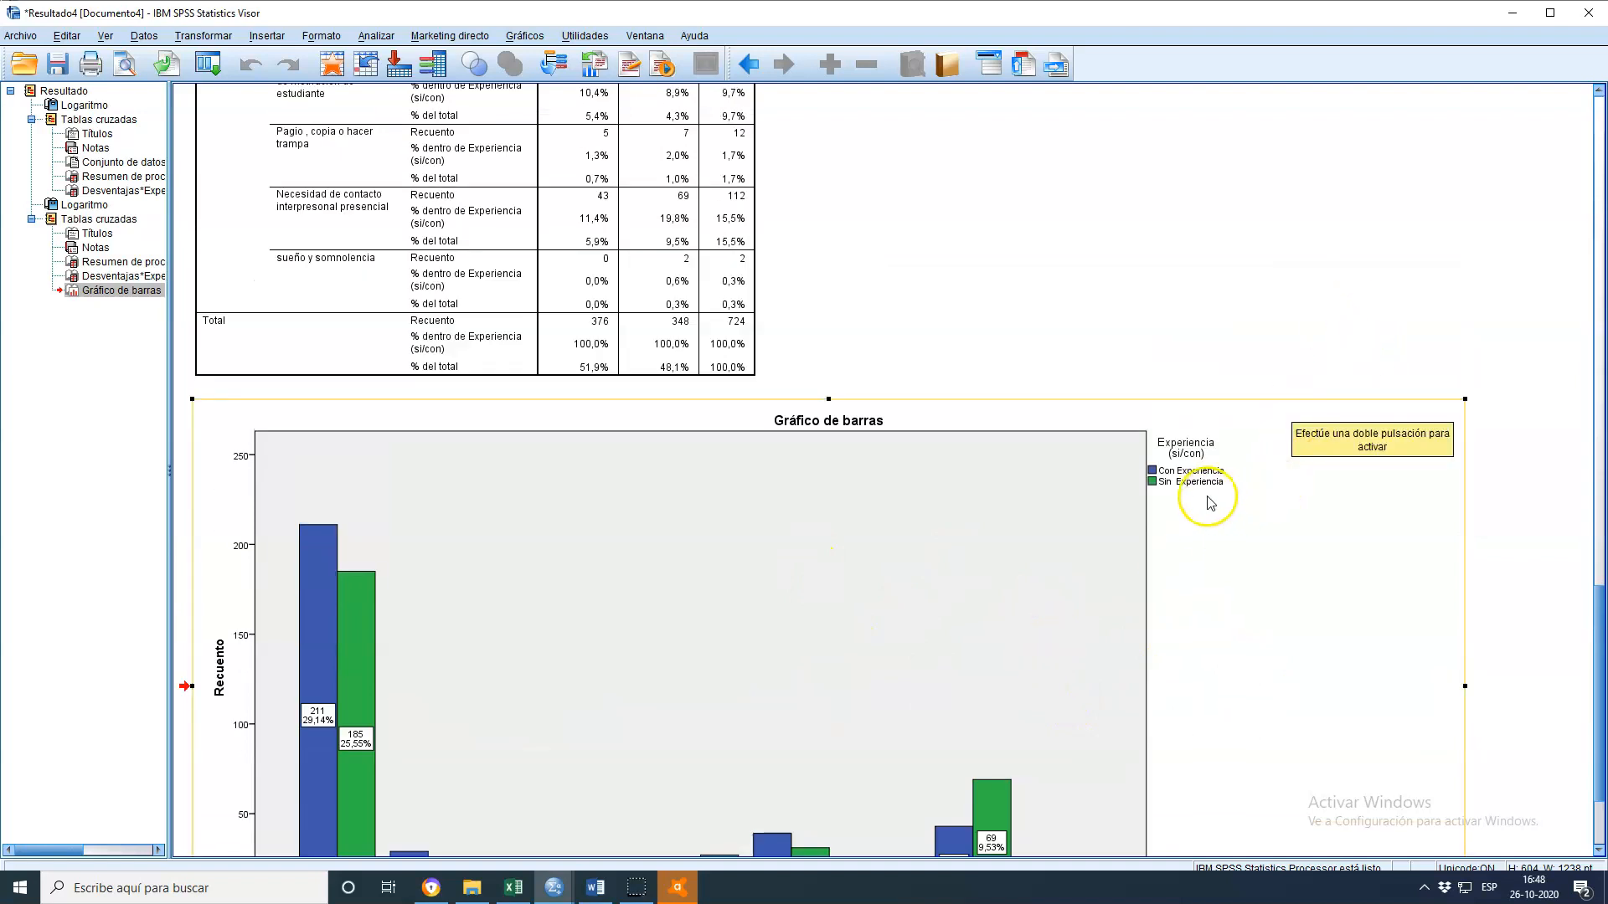
scroll(1204, 494, down, 3)
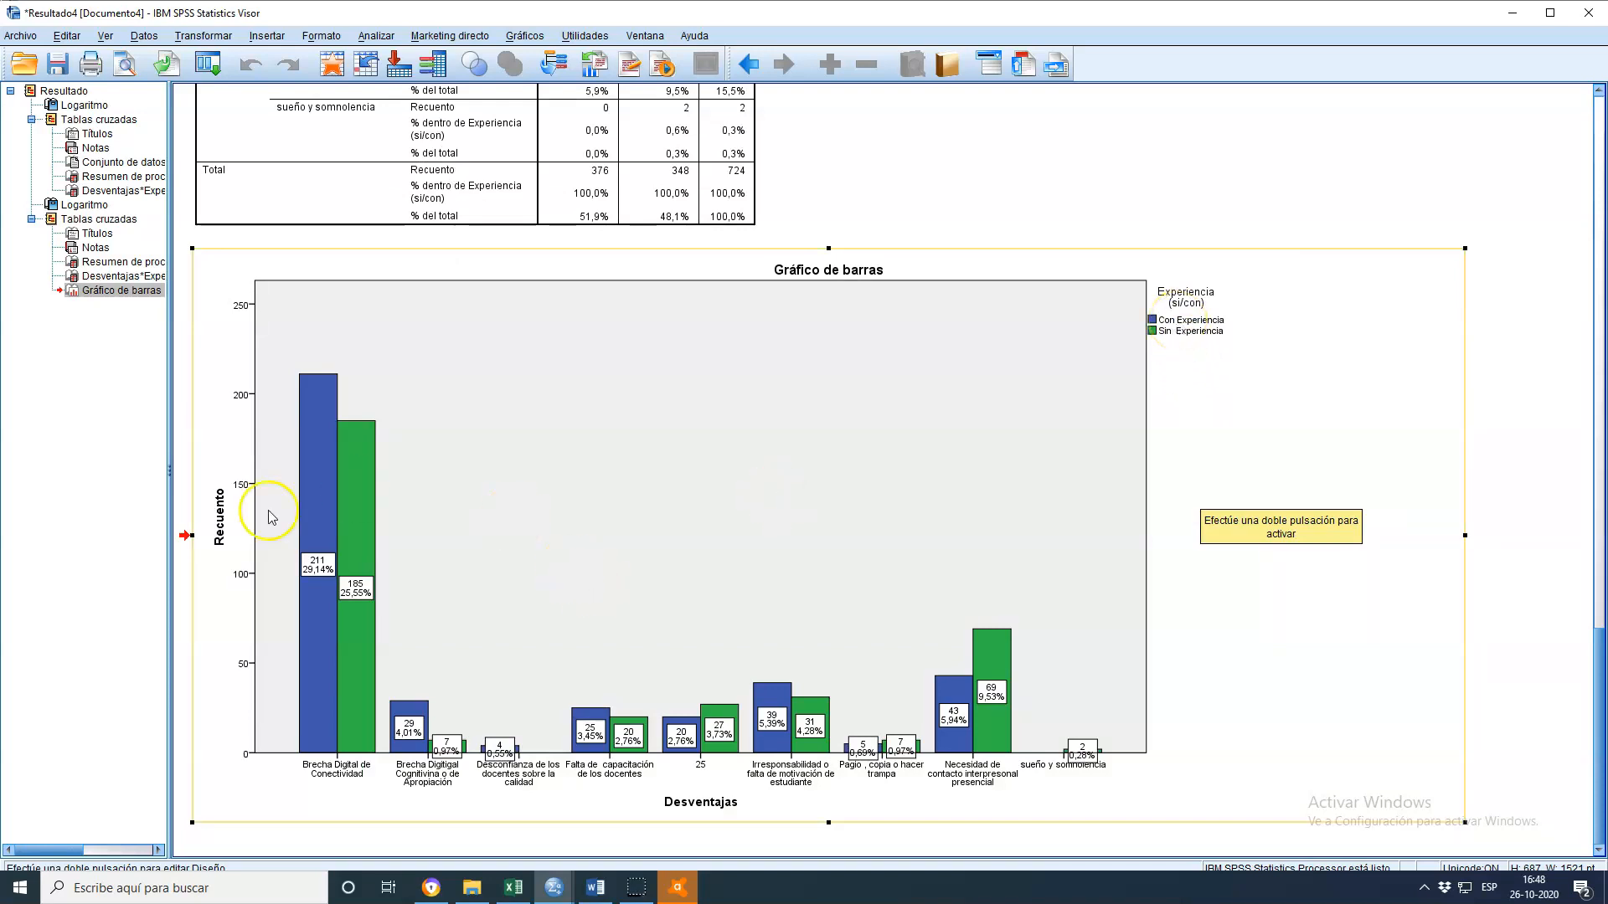
double_click(362, 561)
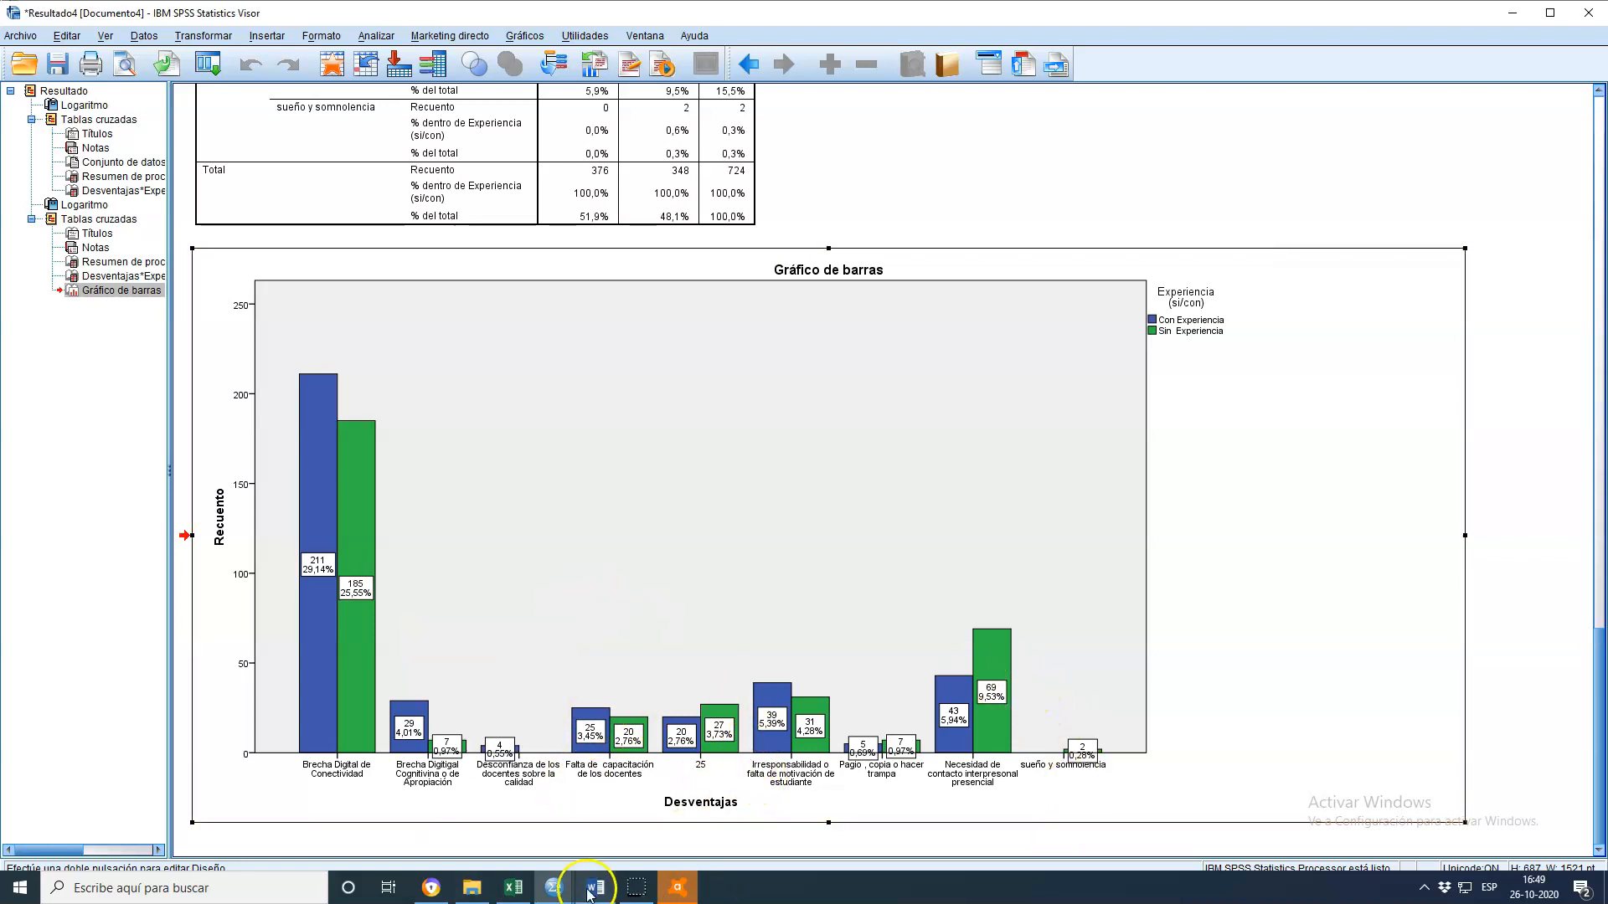
click(551, 891)
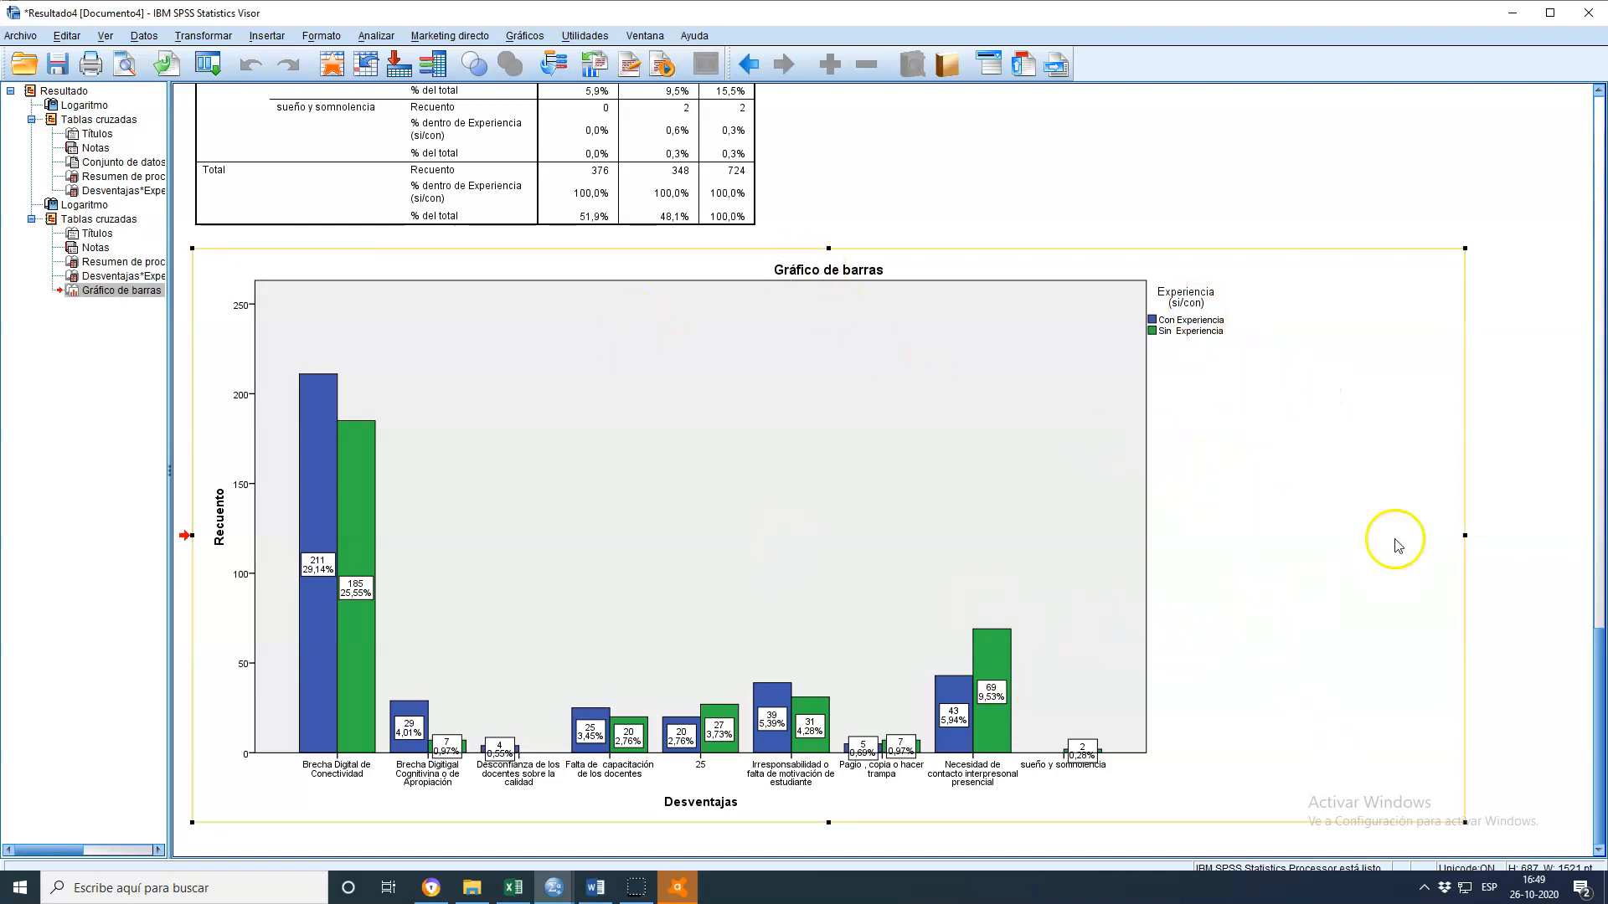
scroll(1367, 502, up, 2)
scroll(1400, 603, up, 12)
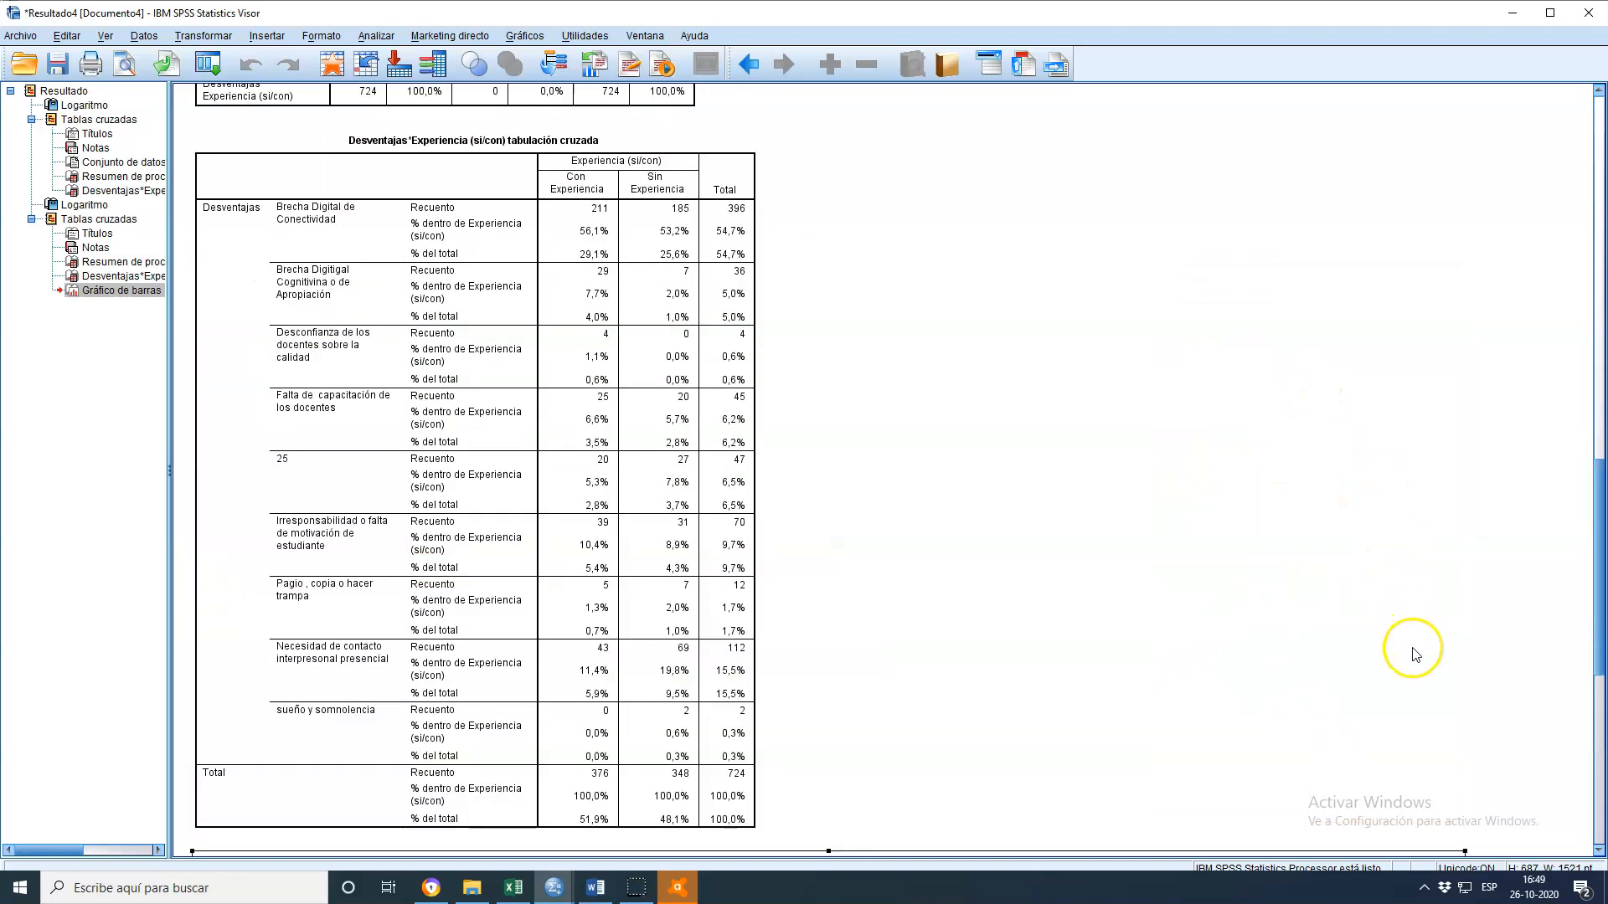
scroll(1107, 750, down, 5)
Switch to the ventajas dataset and run a crosstab of Ventajas by Experiencia with clustered bar charts
click(553, 892)
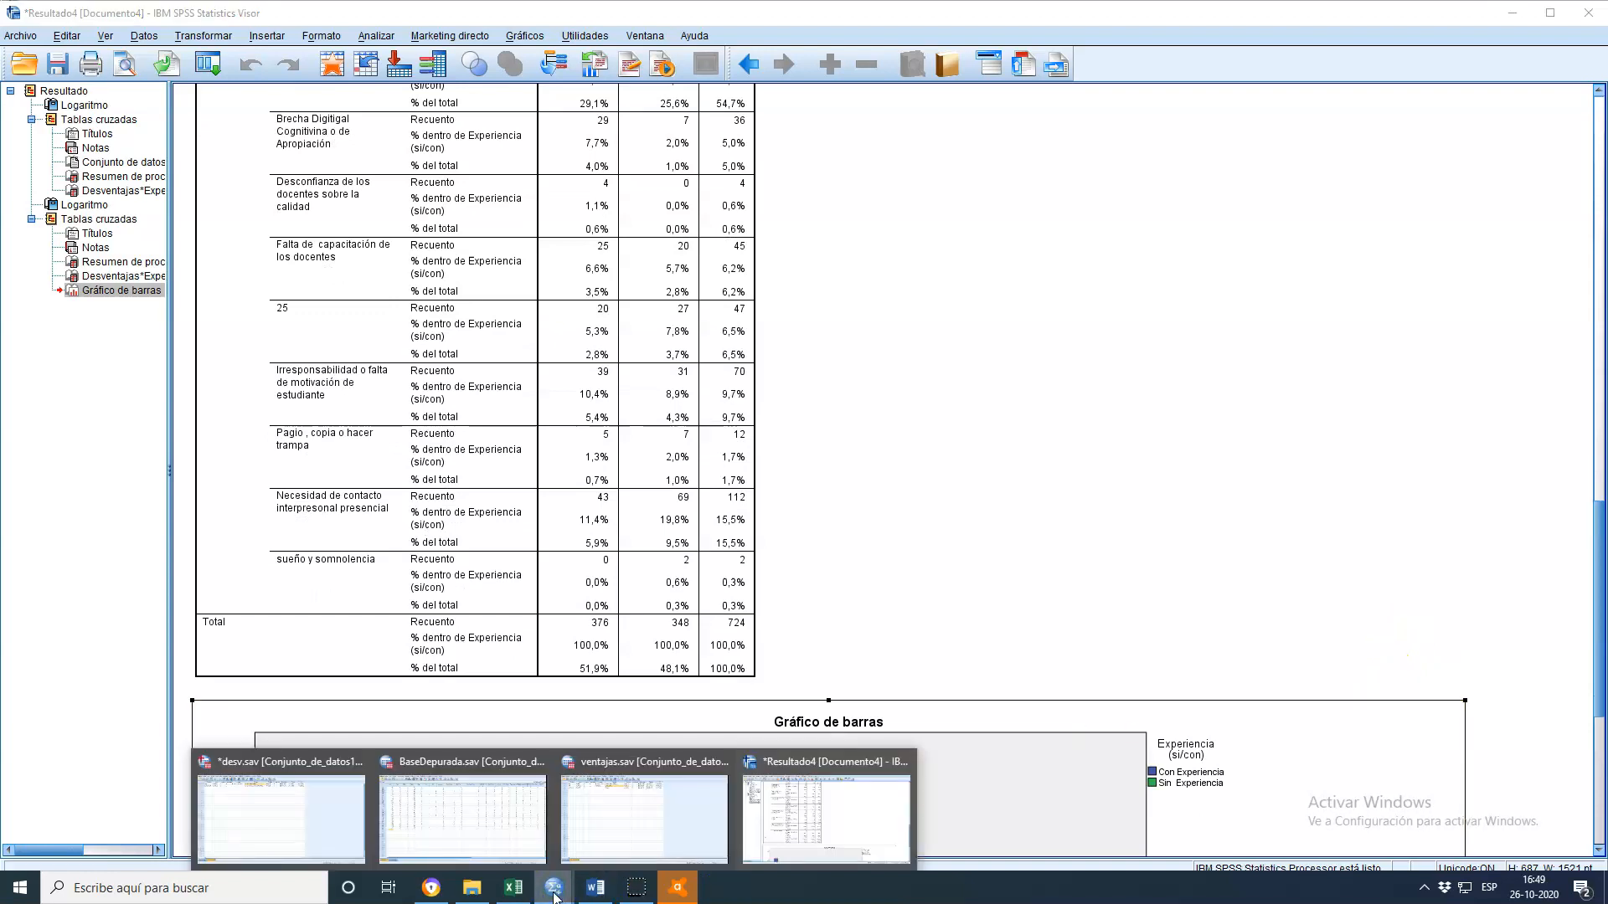
scroll(897, 603, up, 4)
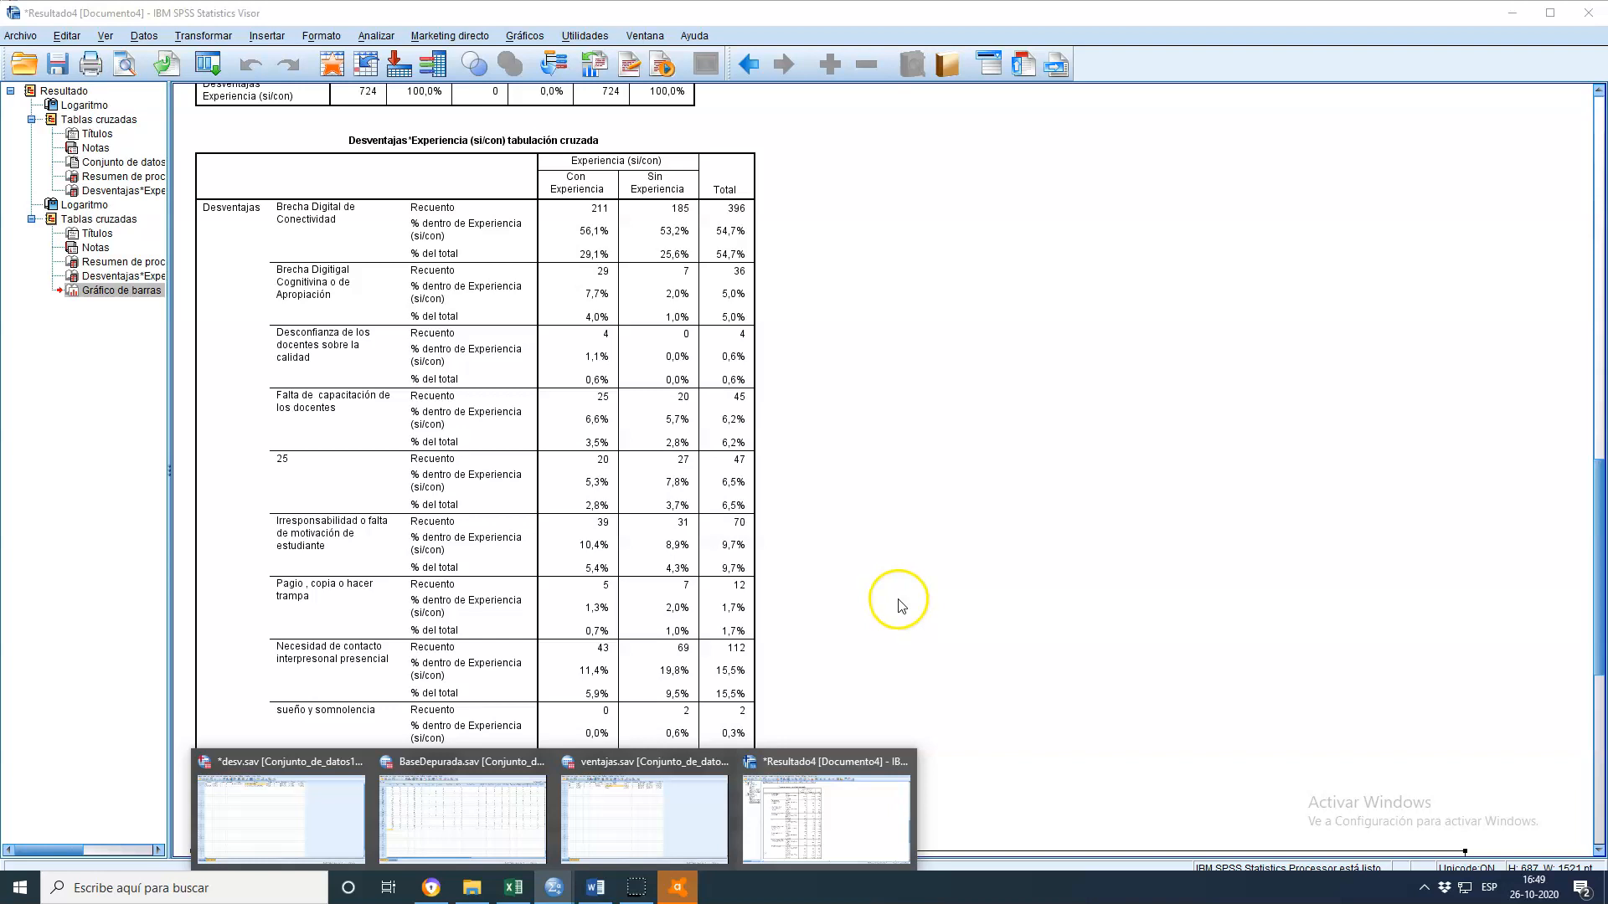
click(623, 829)
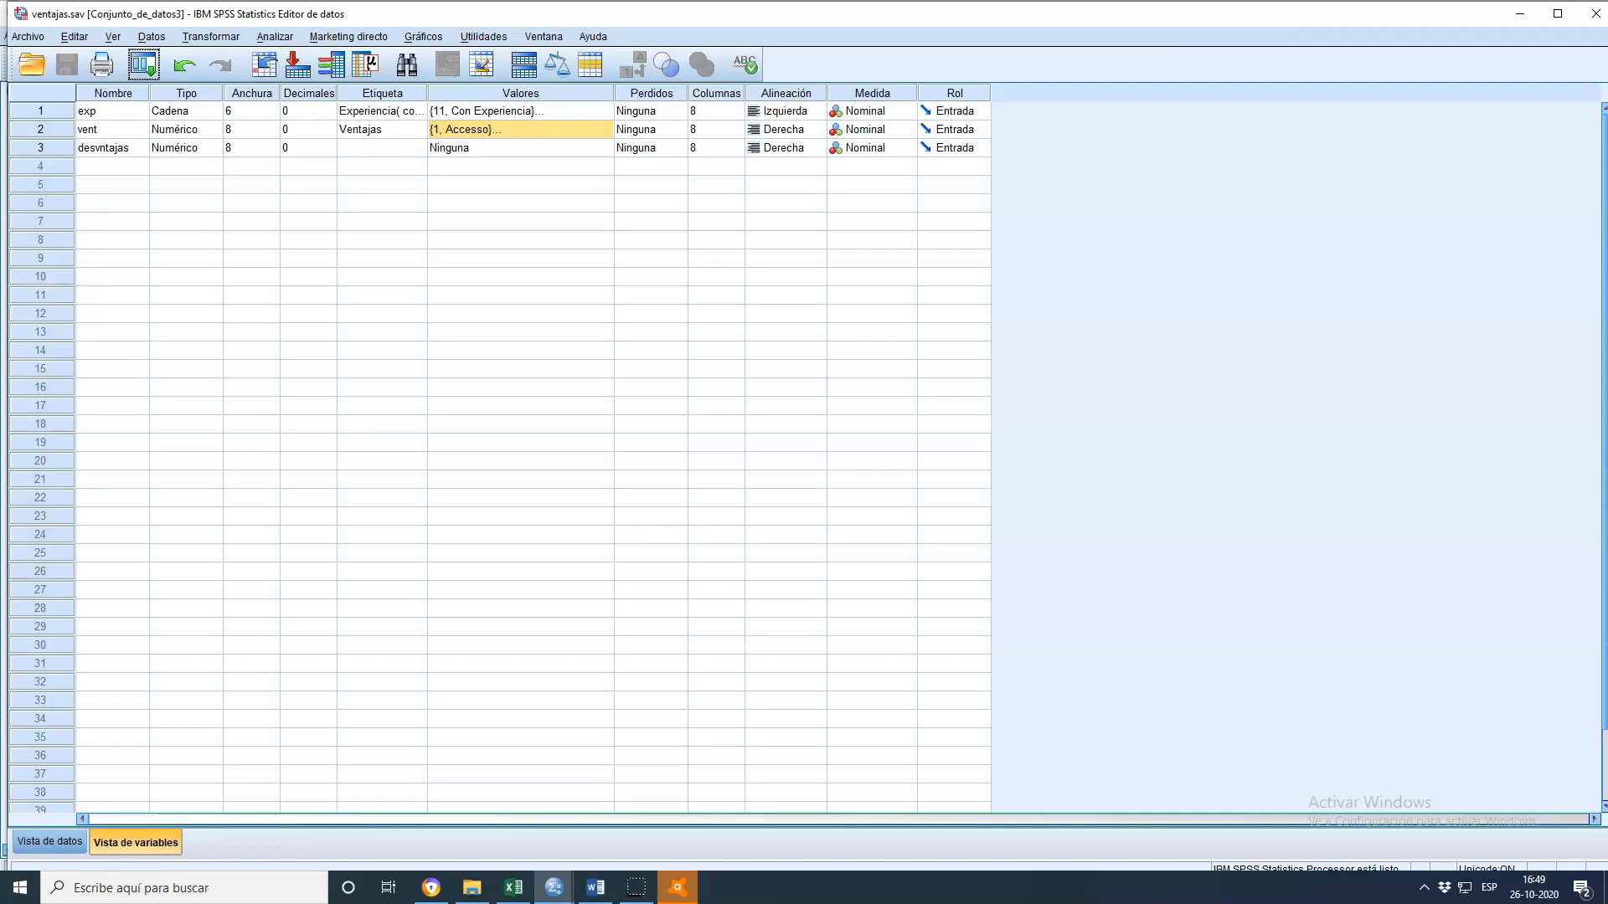
click(273, 38)
mouse_move(294, 80)
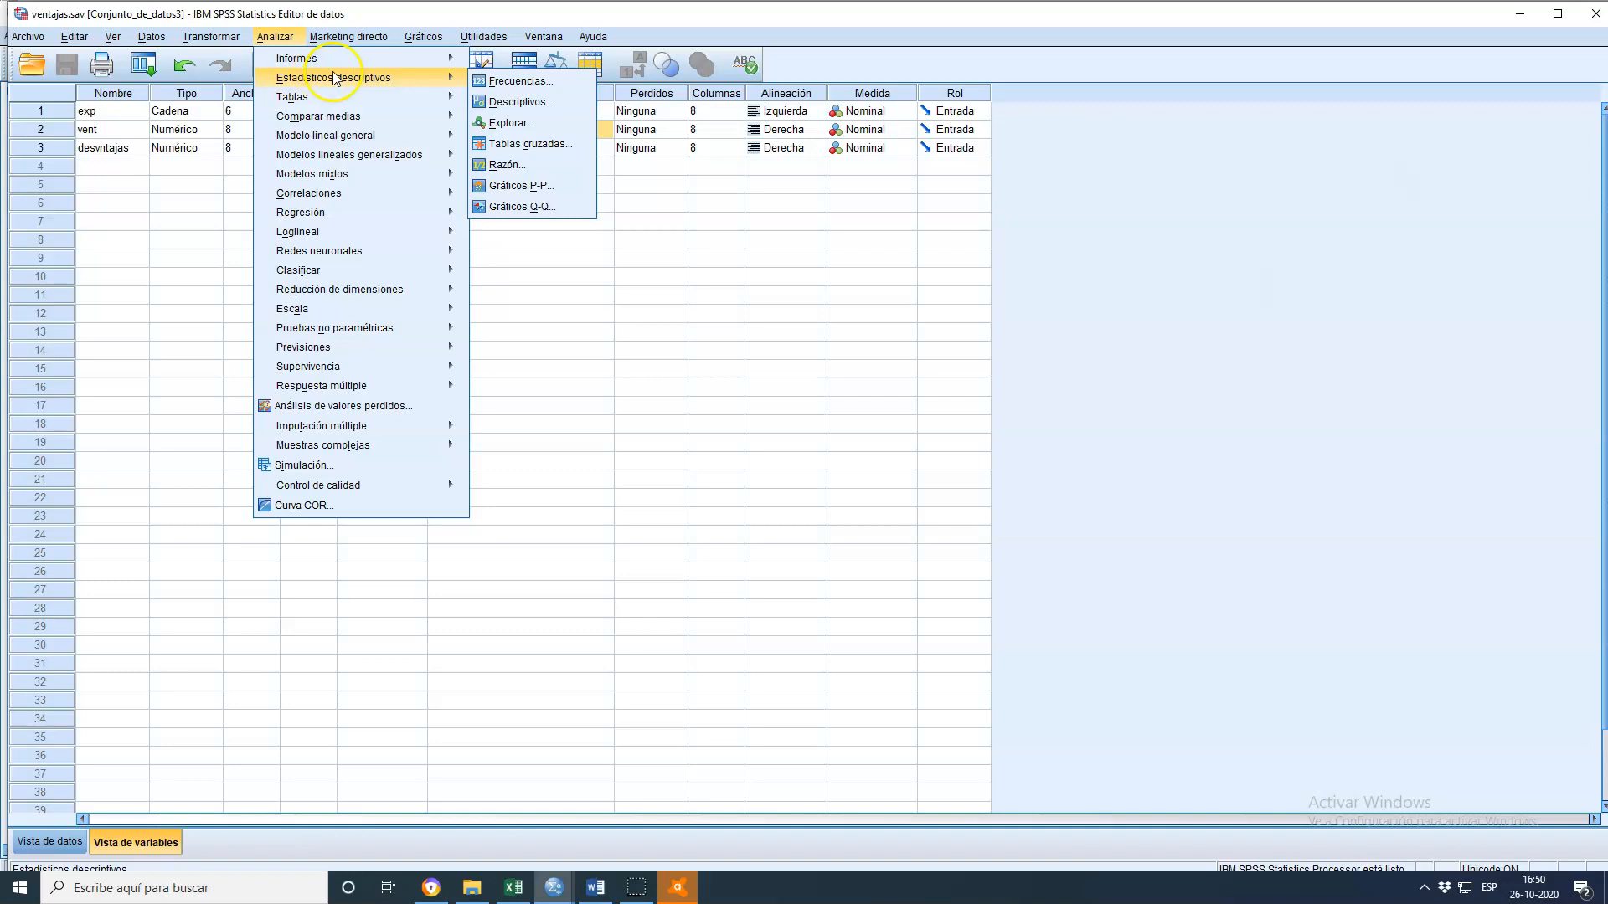
click(523, 144)
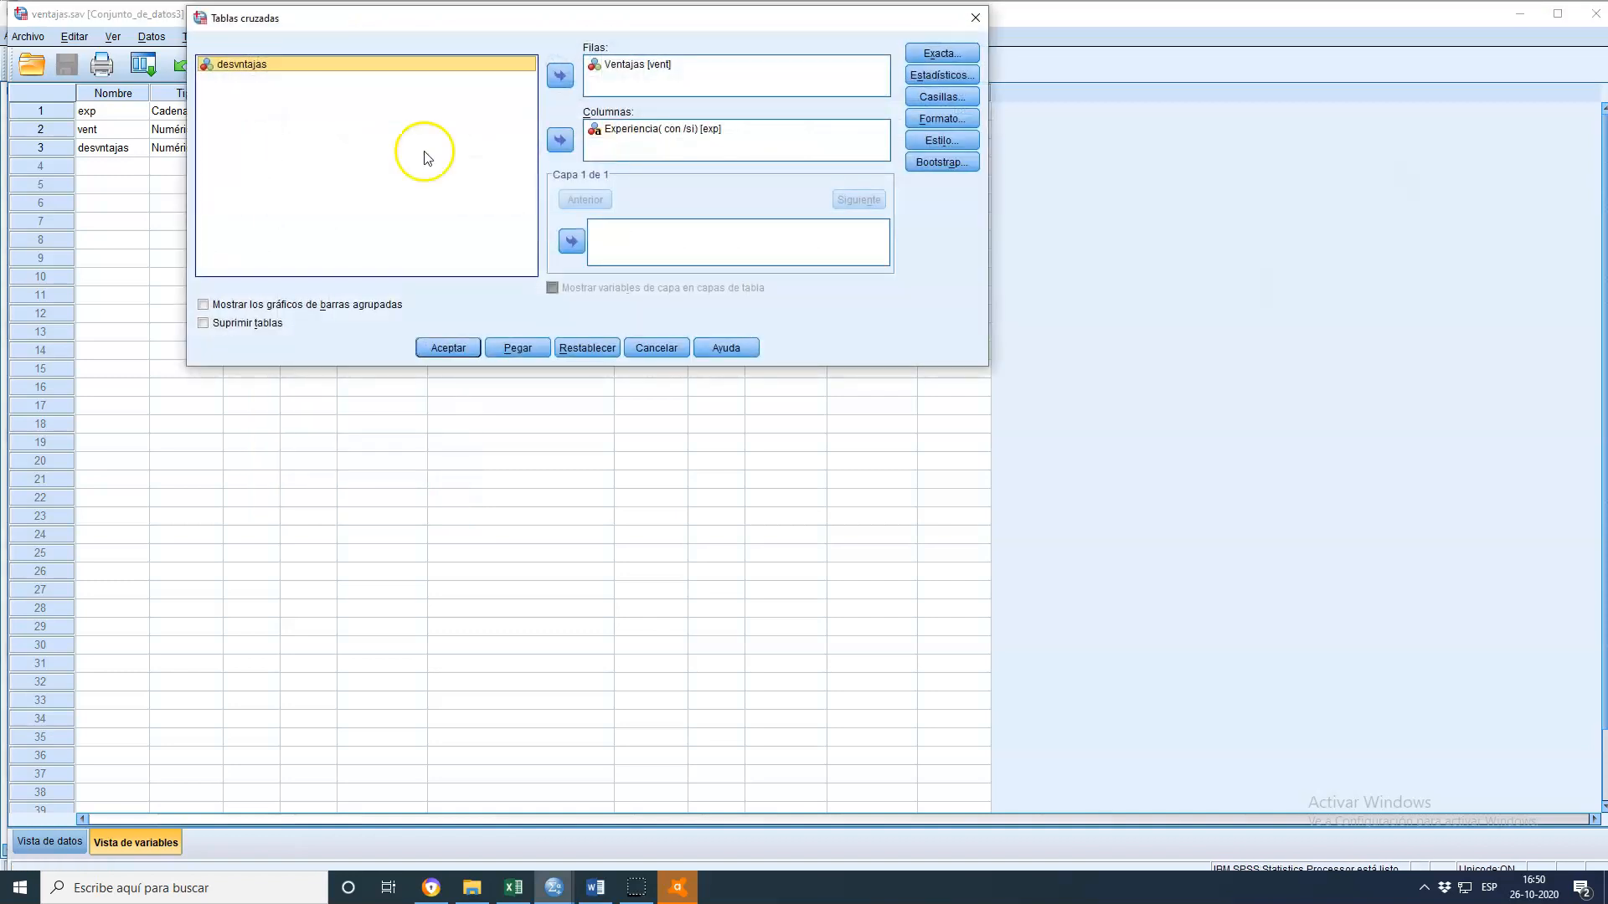
drag(634, 71, 307, 169)
drag(259, 65, 706, 71)
click(247, 306)
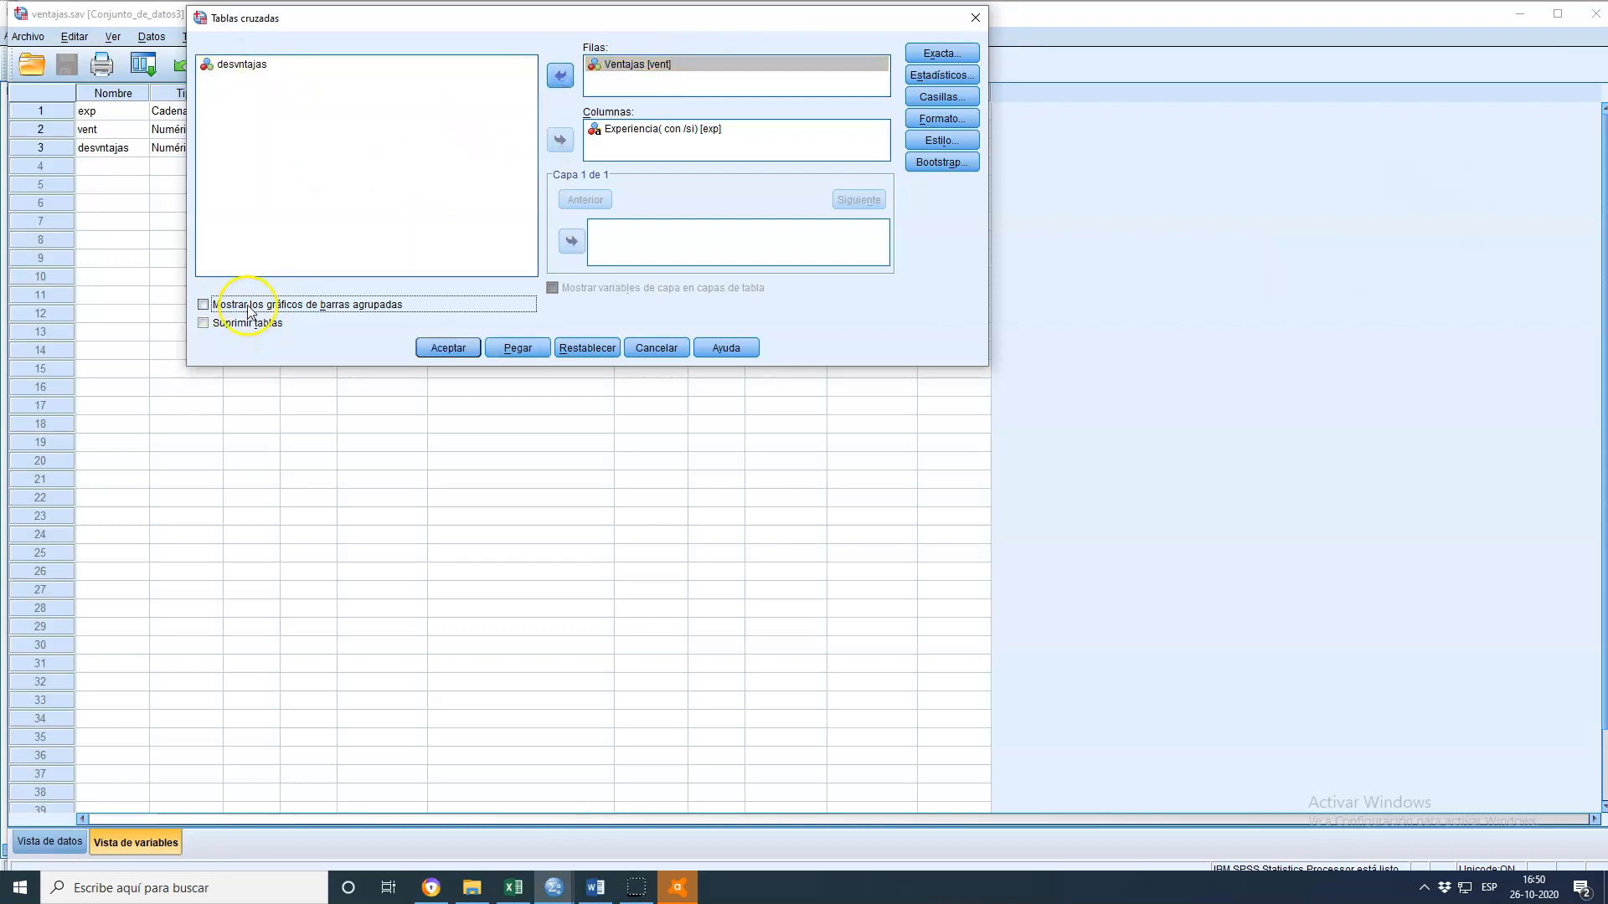
click(450, 348)
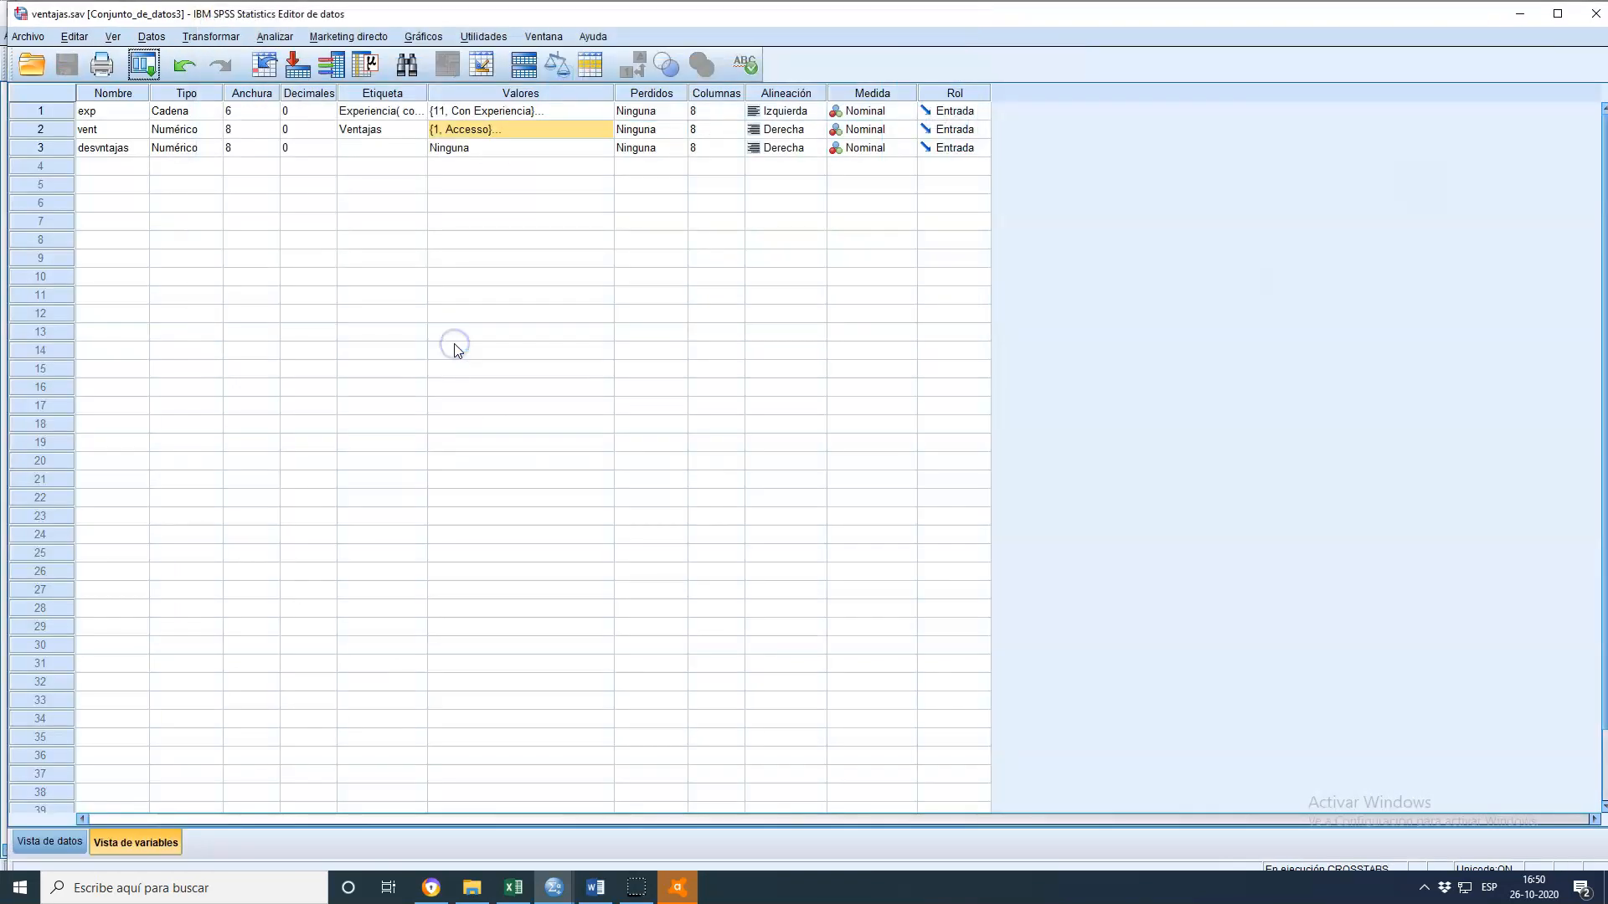
Enlarge the Ventajas by Experiencia bar chart in the output viewer by resizing it from its corner
click(553, 892)
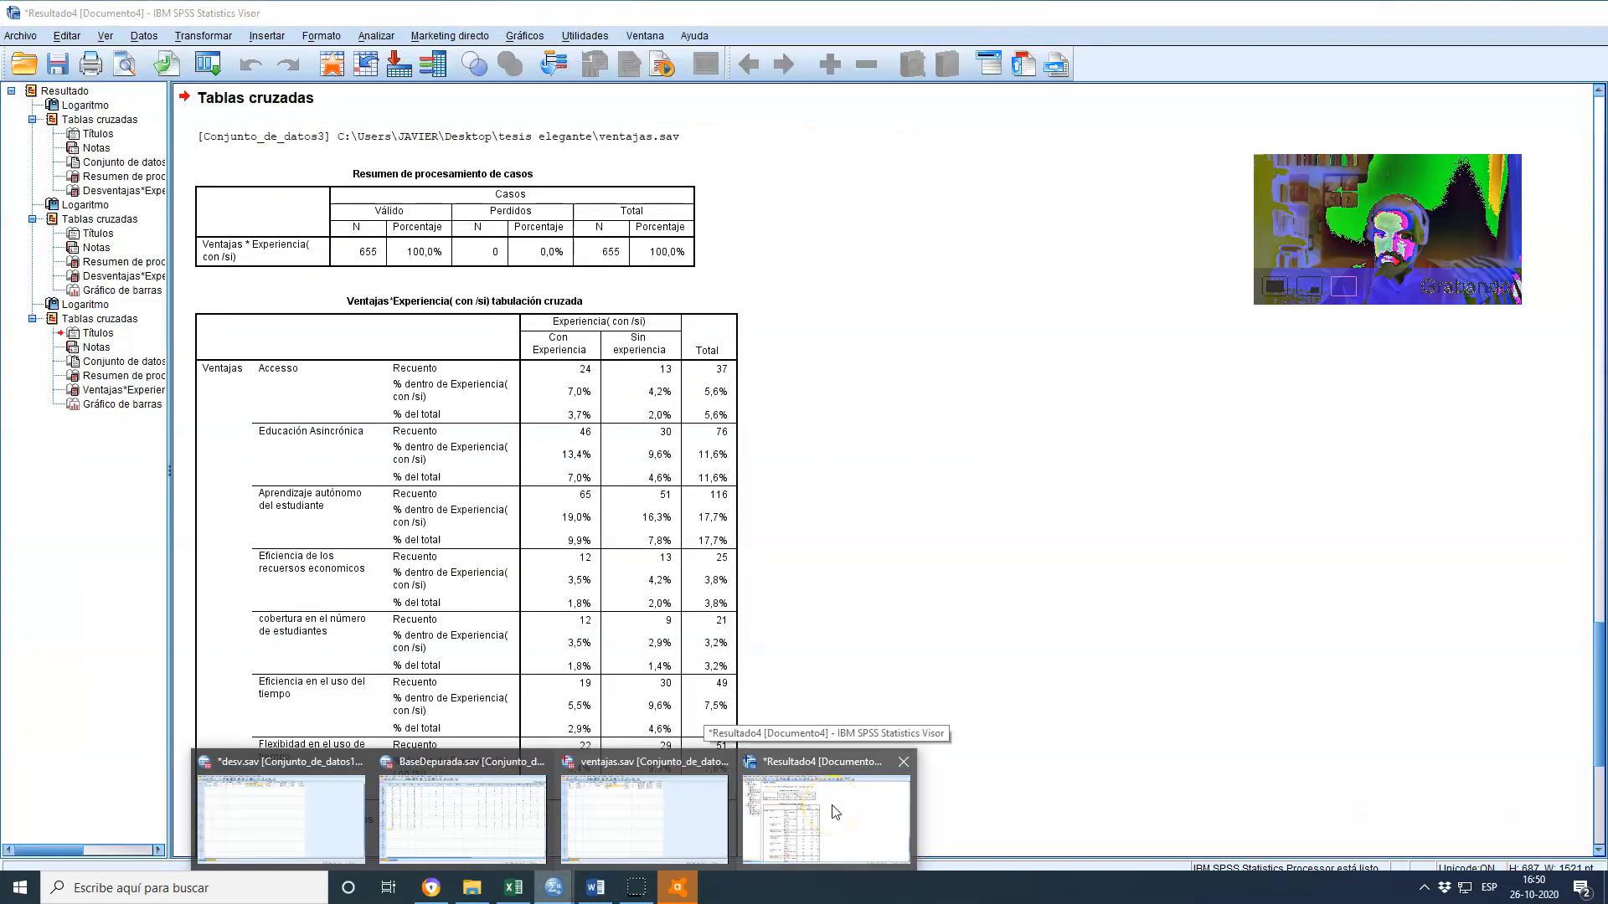
click(835, 810)
scroll(944, 618, down, 10)
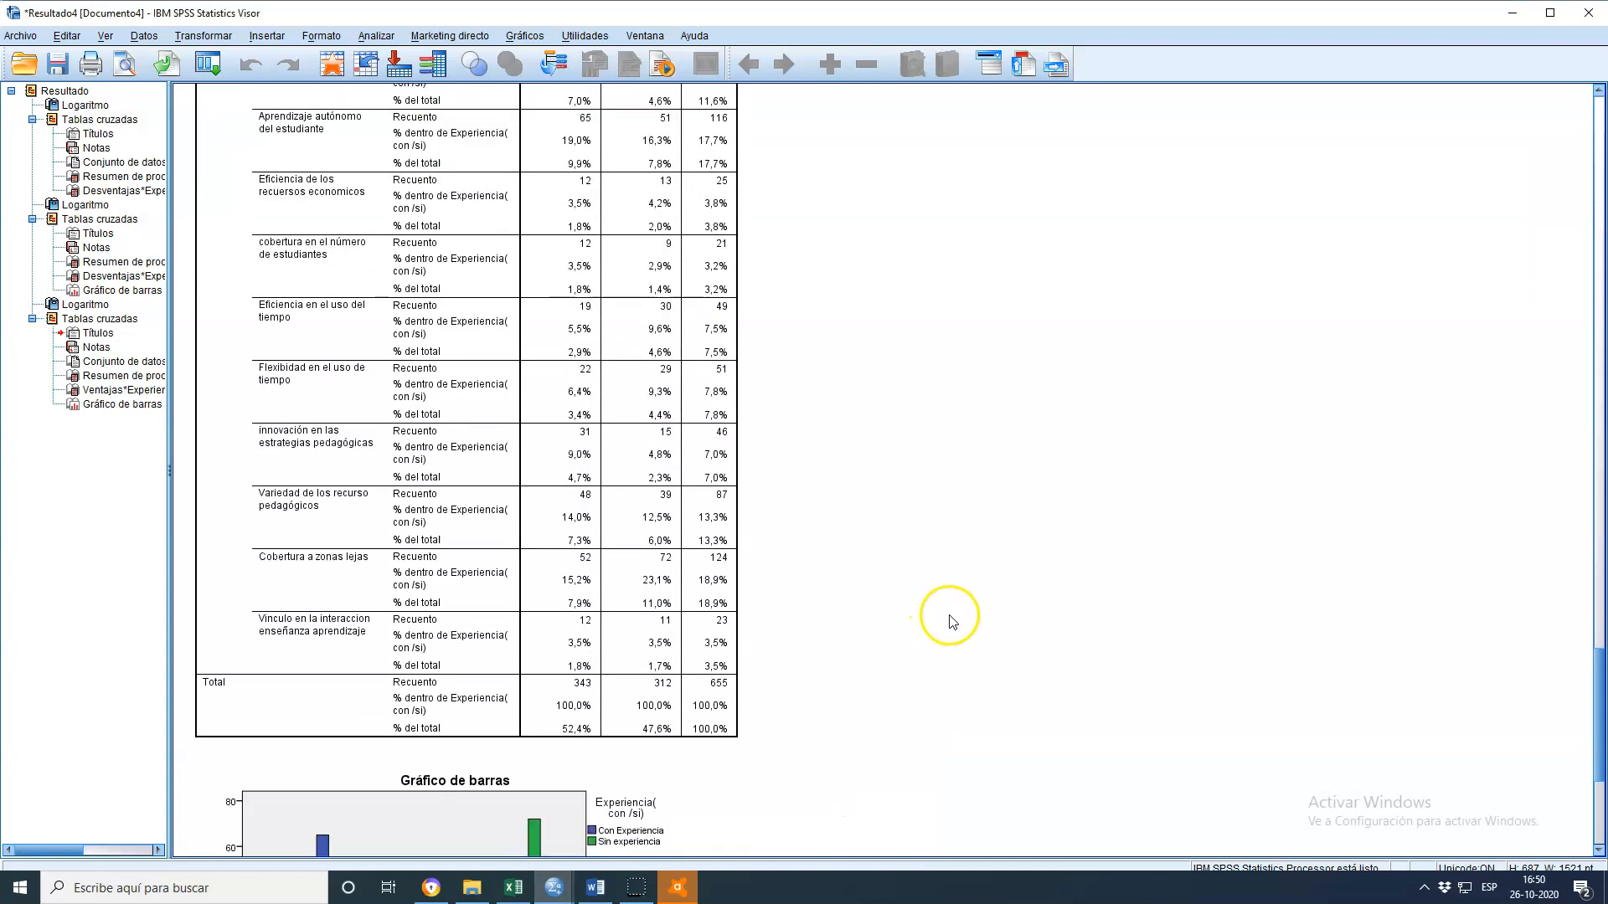
scroll(962, 639, up, 3)
scroll(963, 639, down, 3)
click(632, 746)
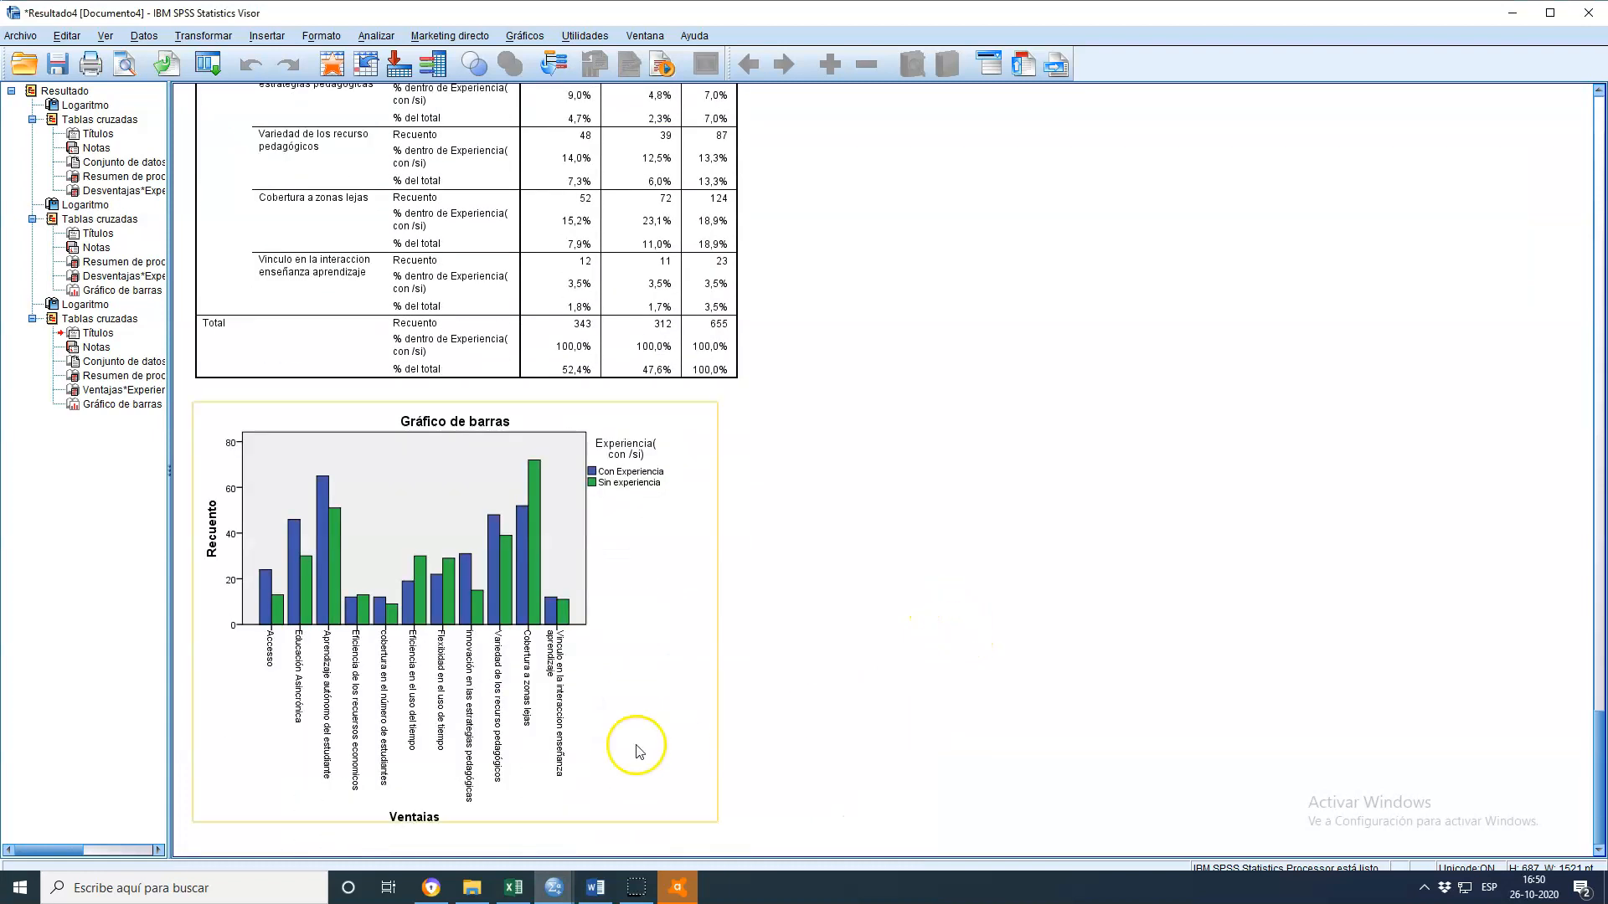
click(578, 620)
scroll(864, 653, up, 10)
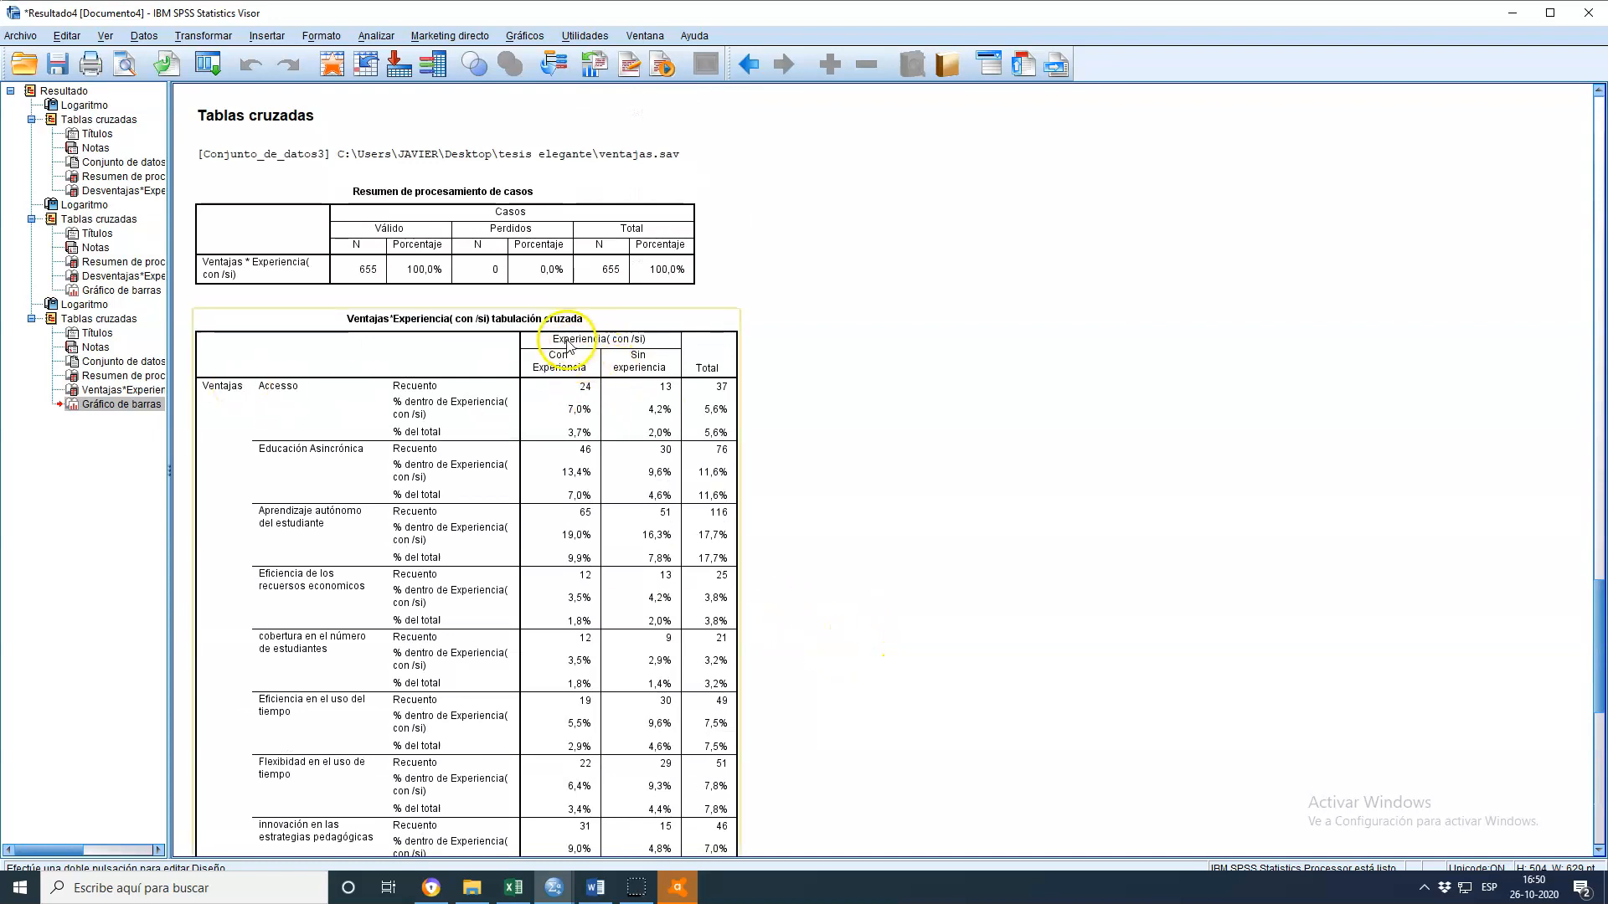
scroll(946, 514, down, 3)
scroll(946, 514, down, 7)
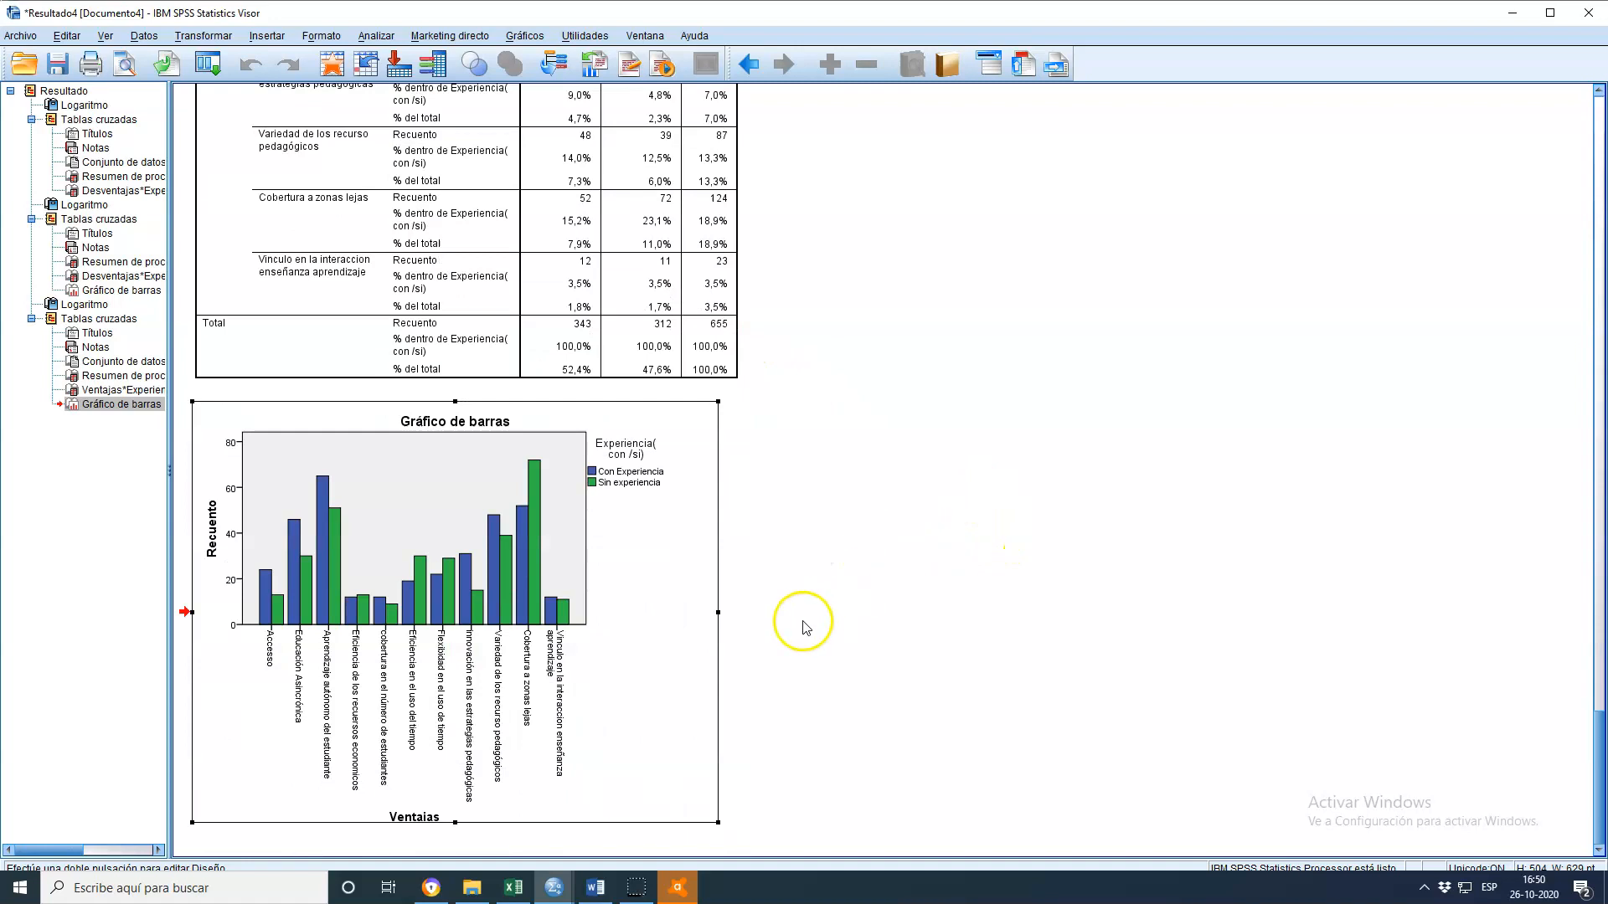
drag(718, 823, 1155, 898)
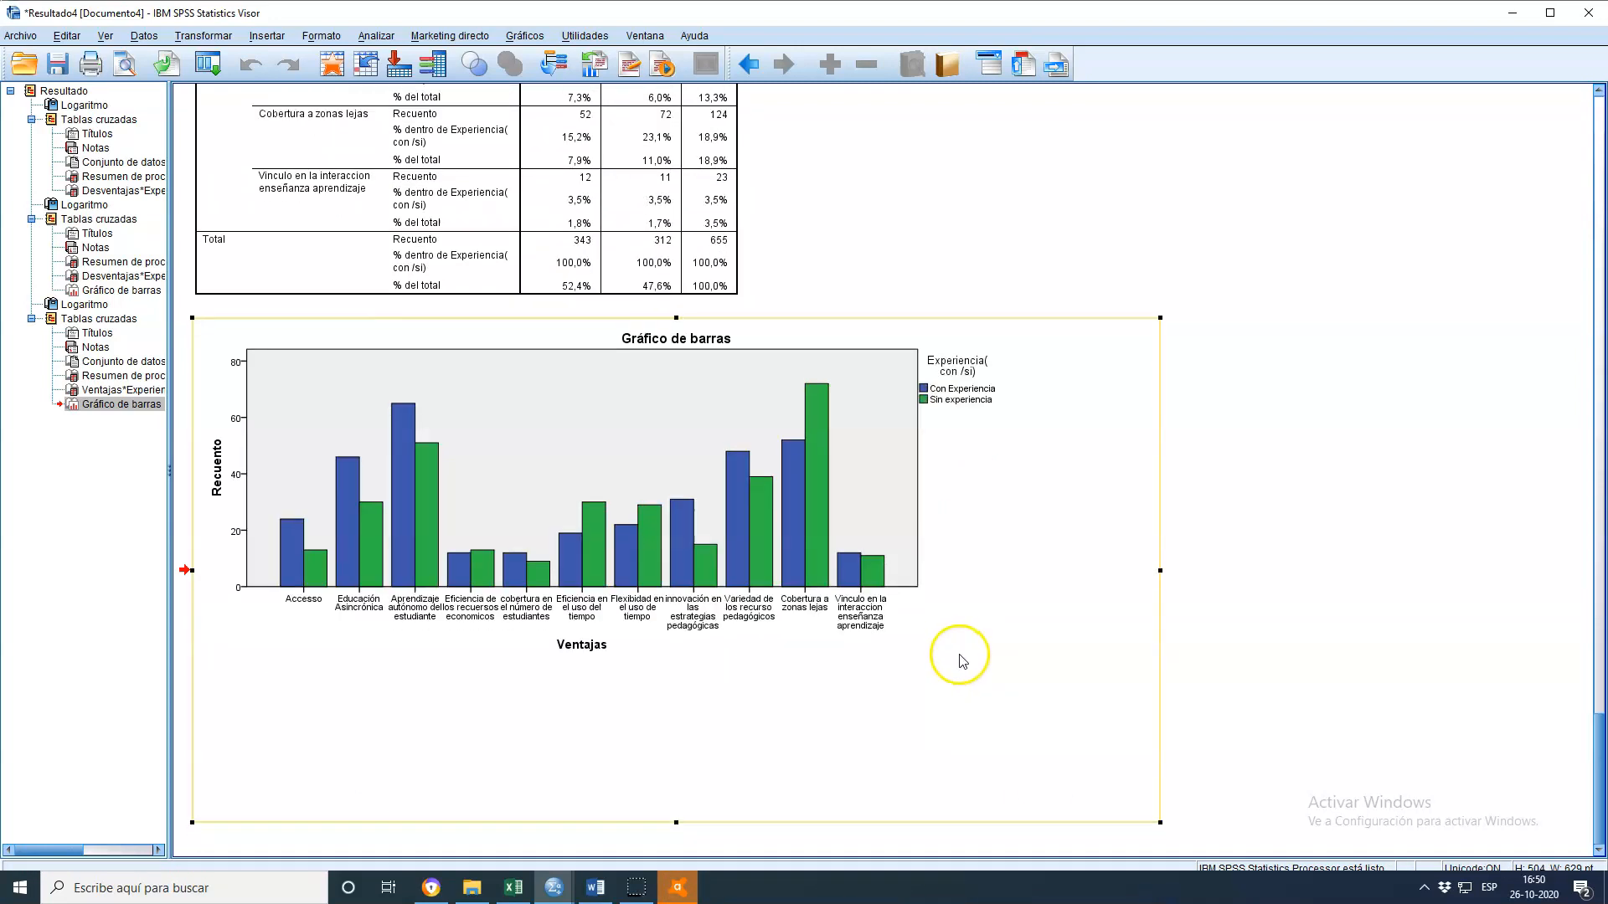
double_click(397, 484)
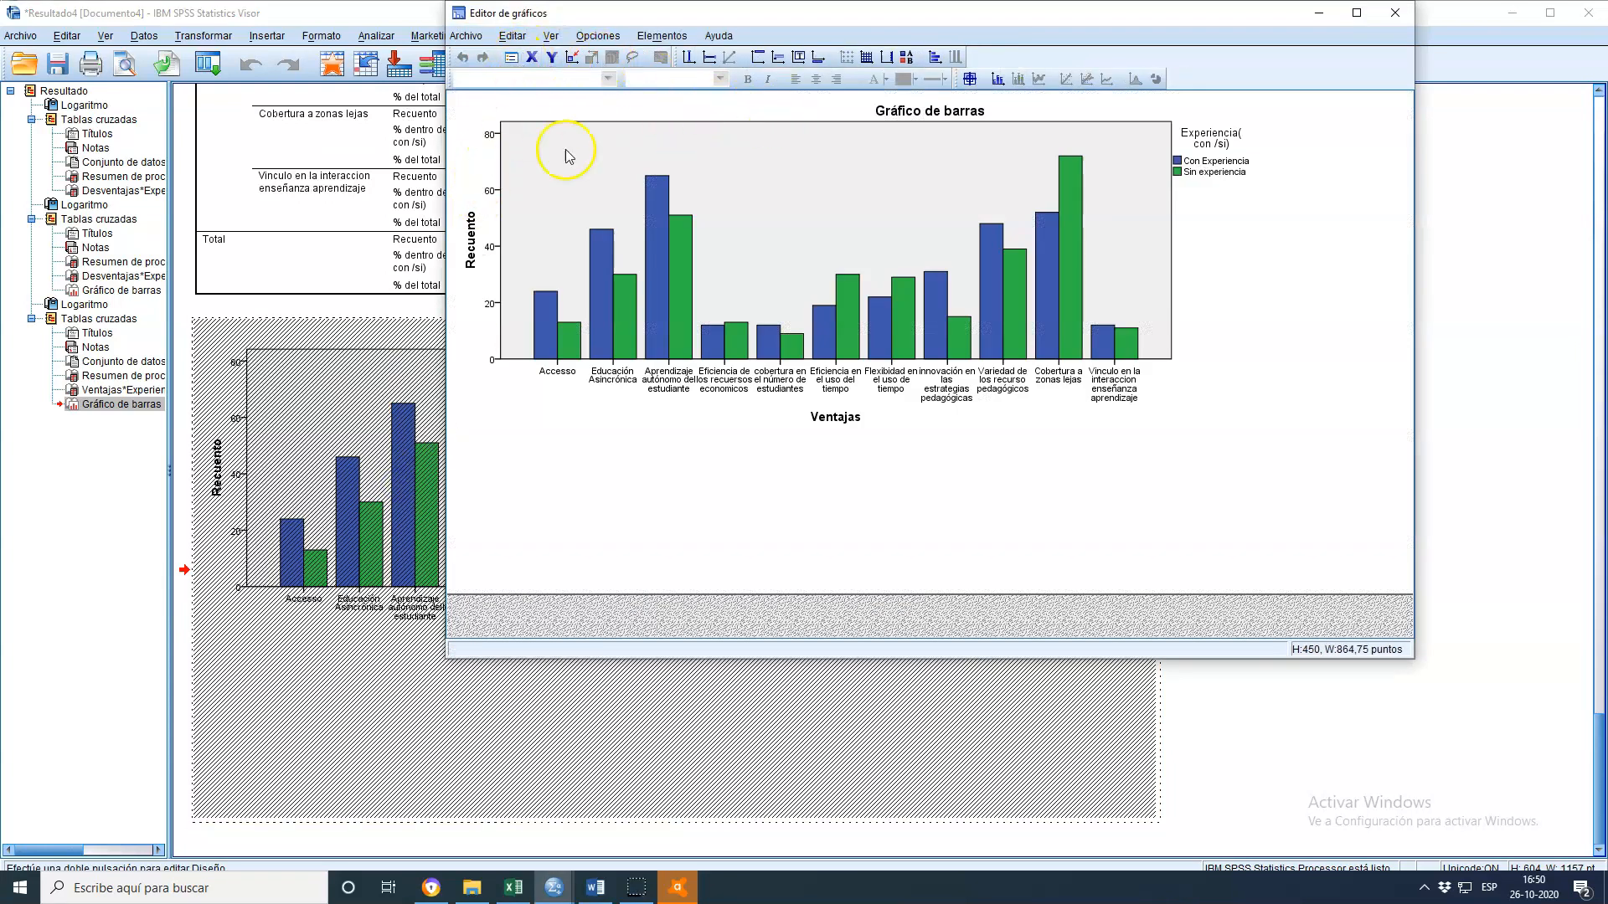
click(1017, 239)
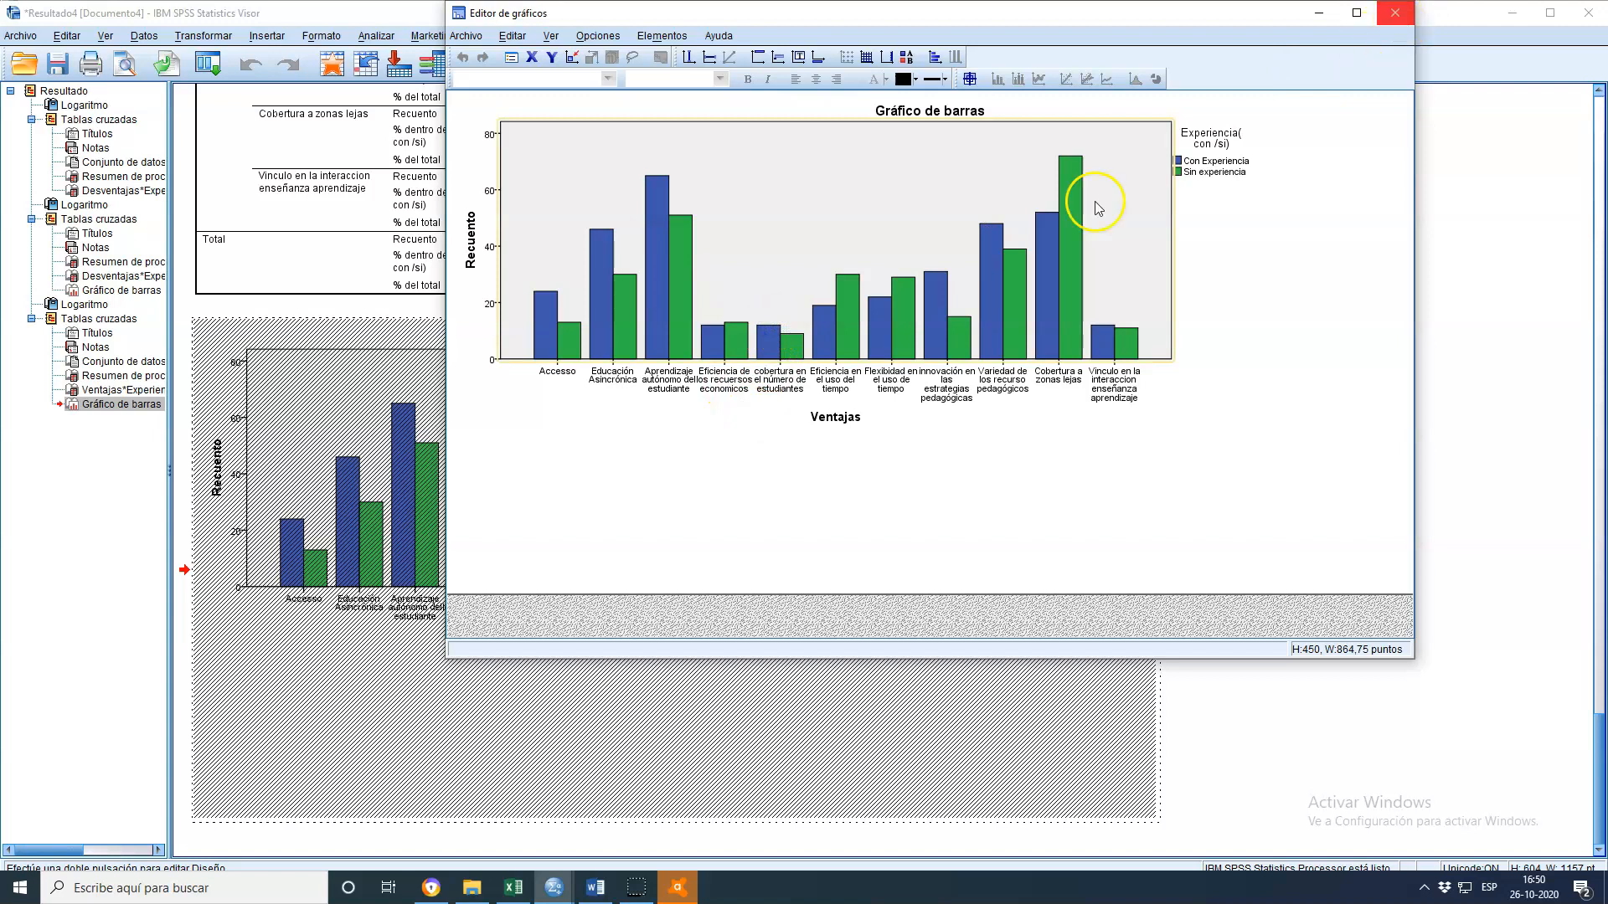
click(1395, 12)
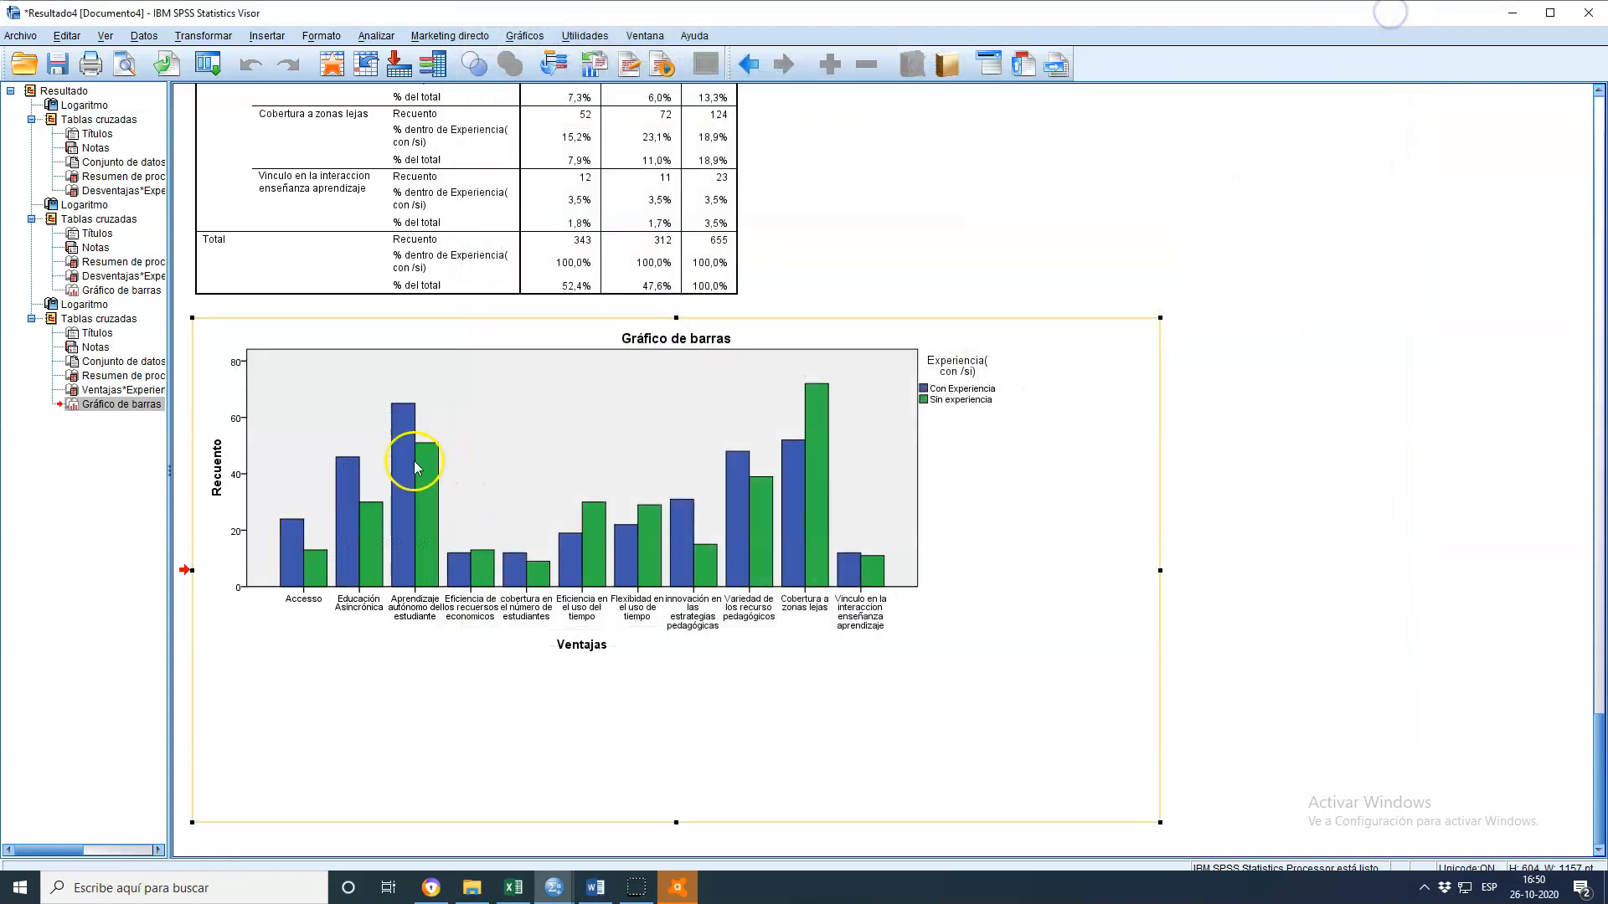
double_click(414, 462)
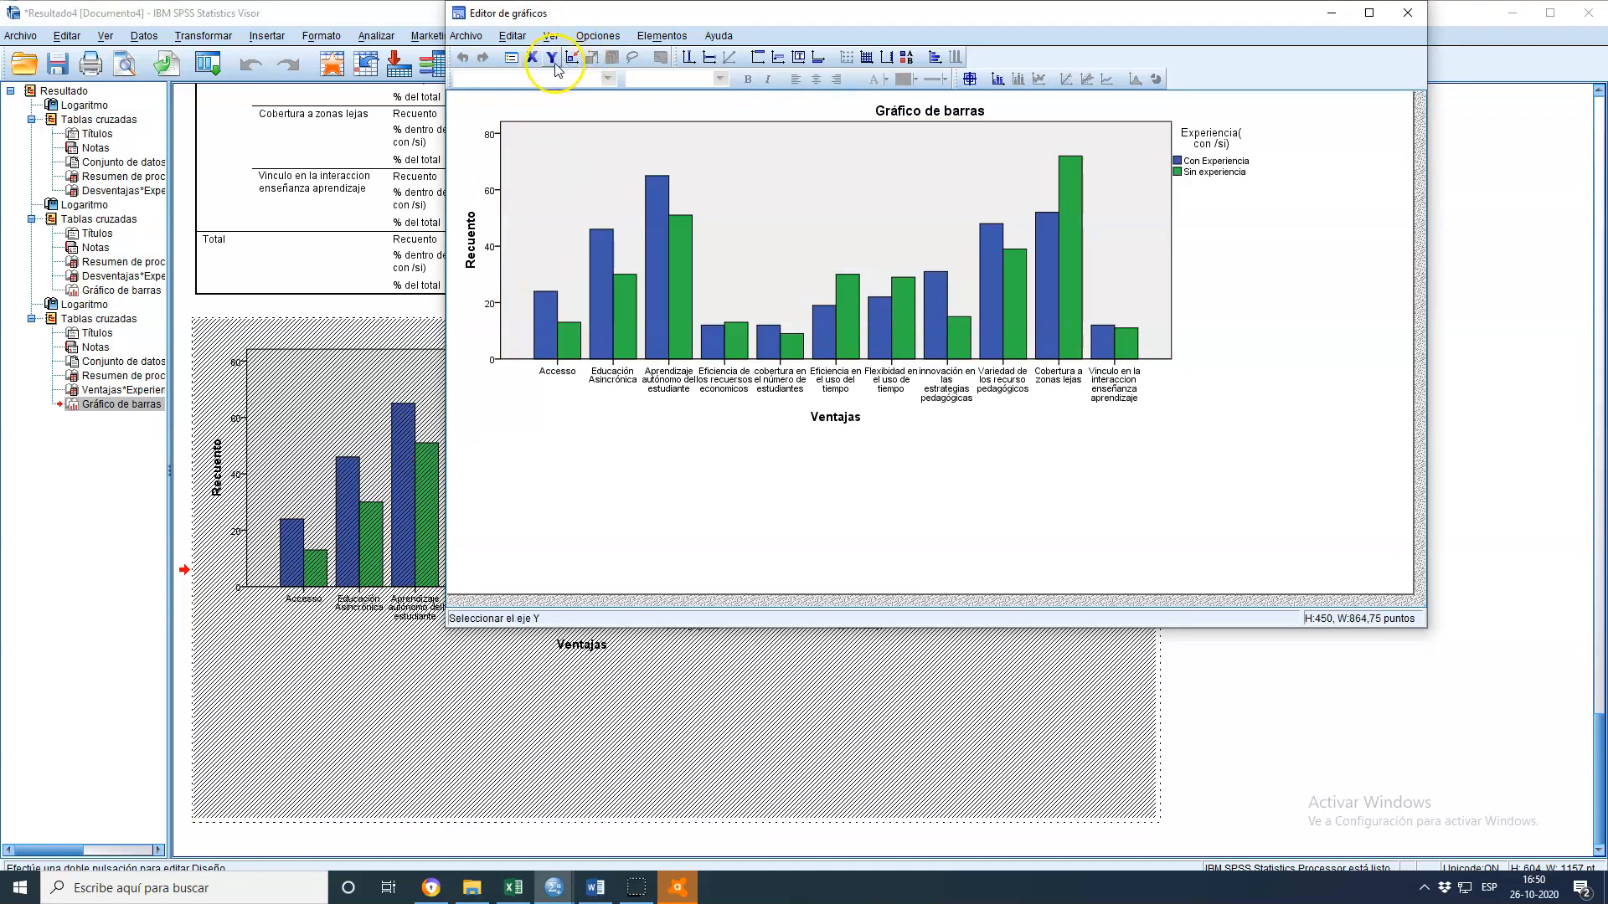
click(677, 166)
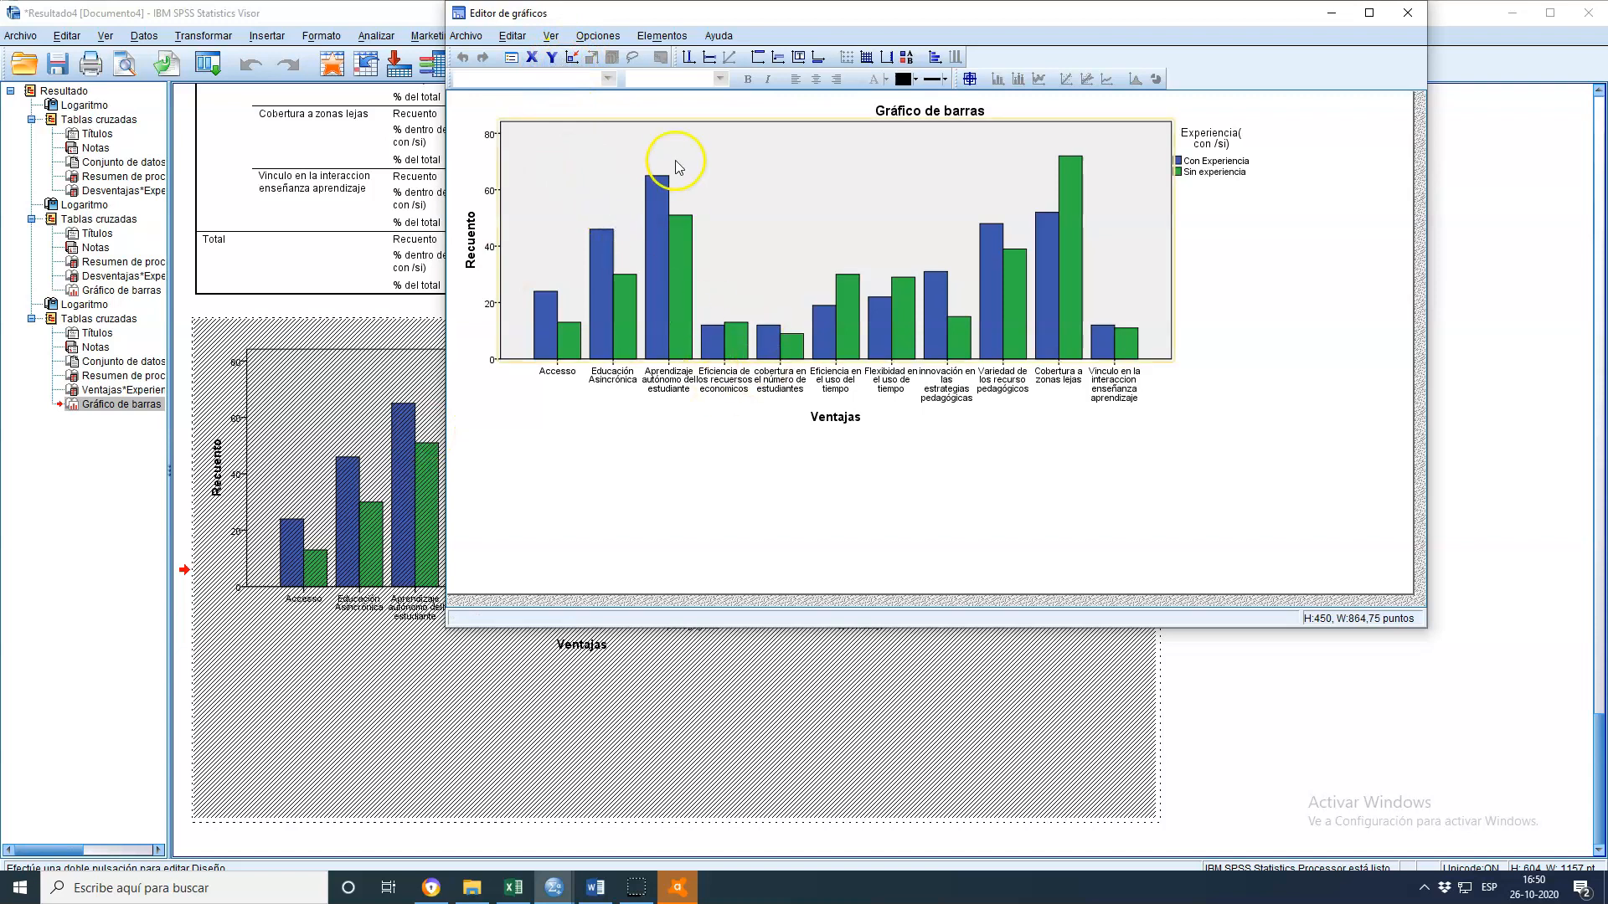
click(1397, 13)
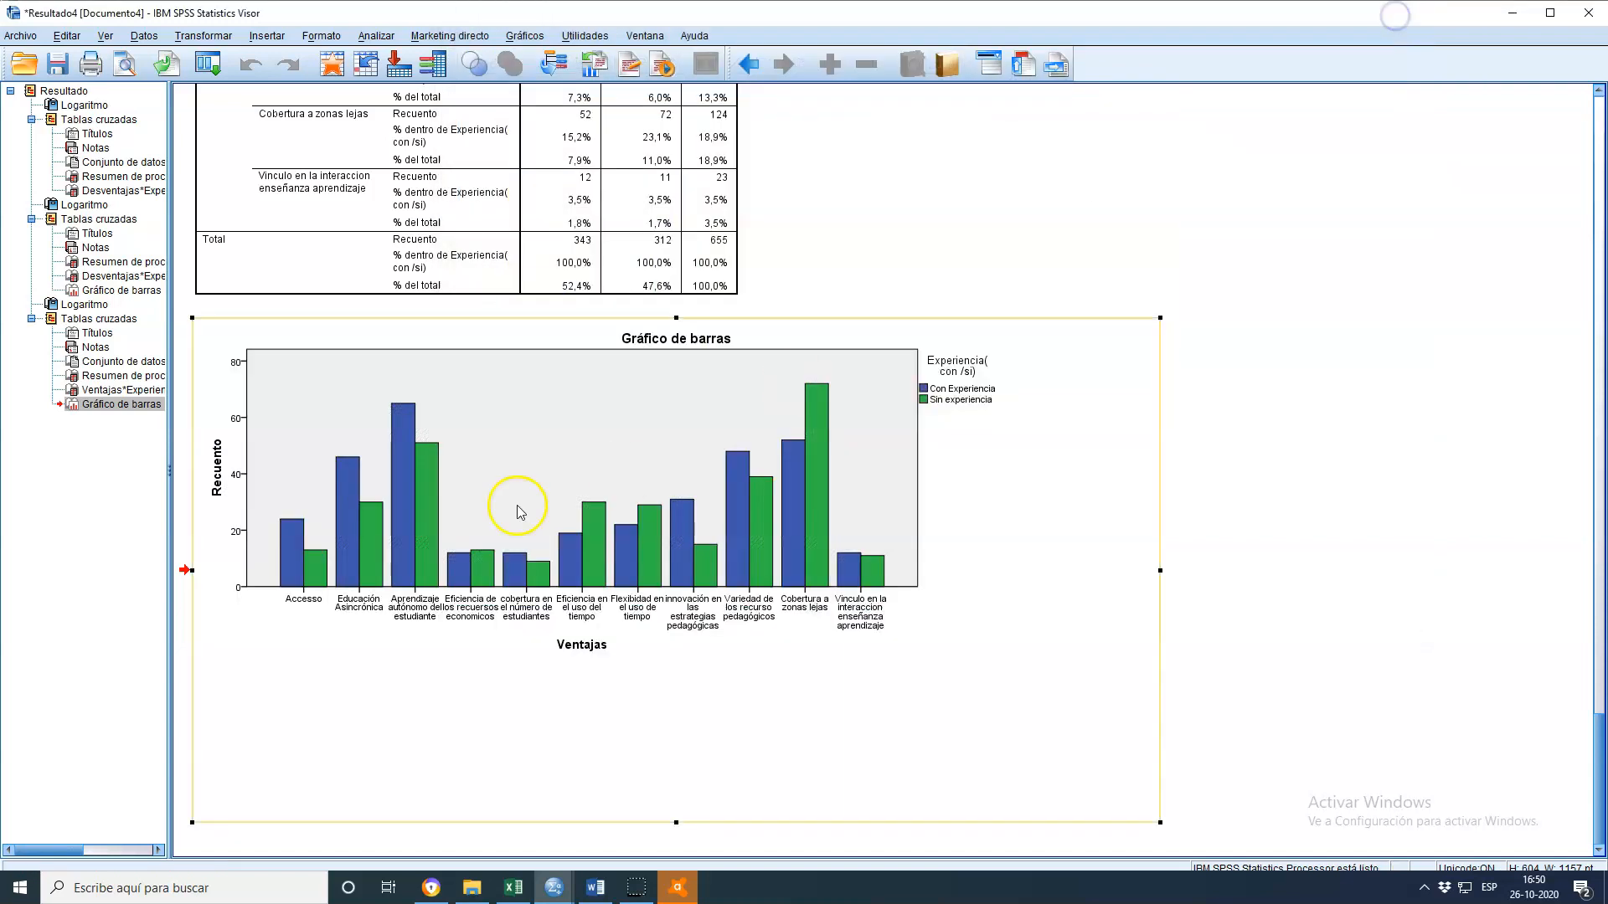
double_click(417, 486)
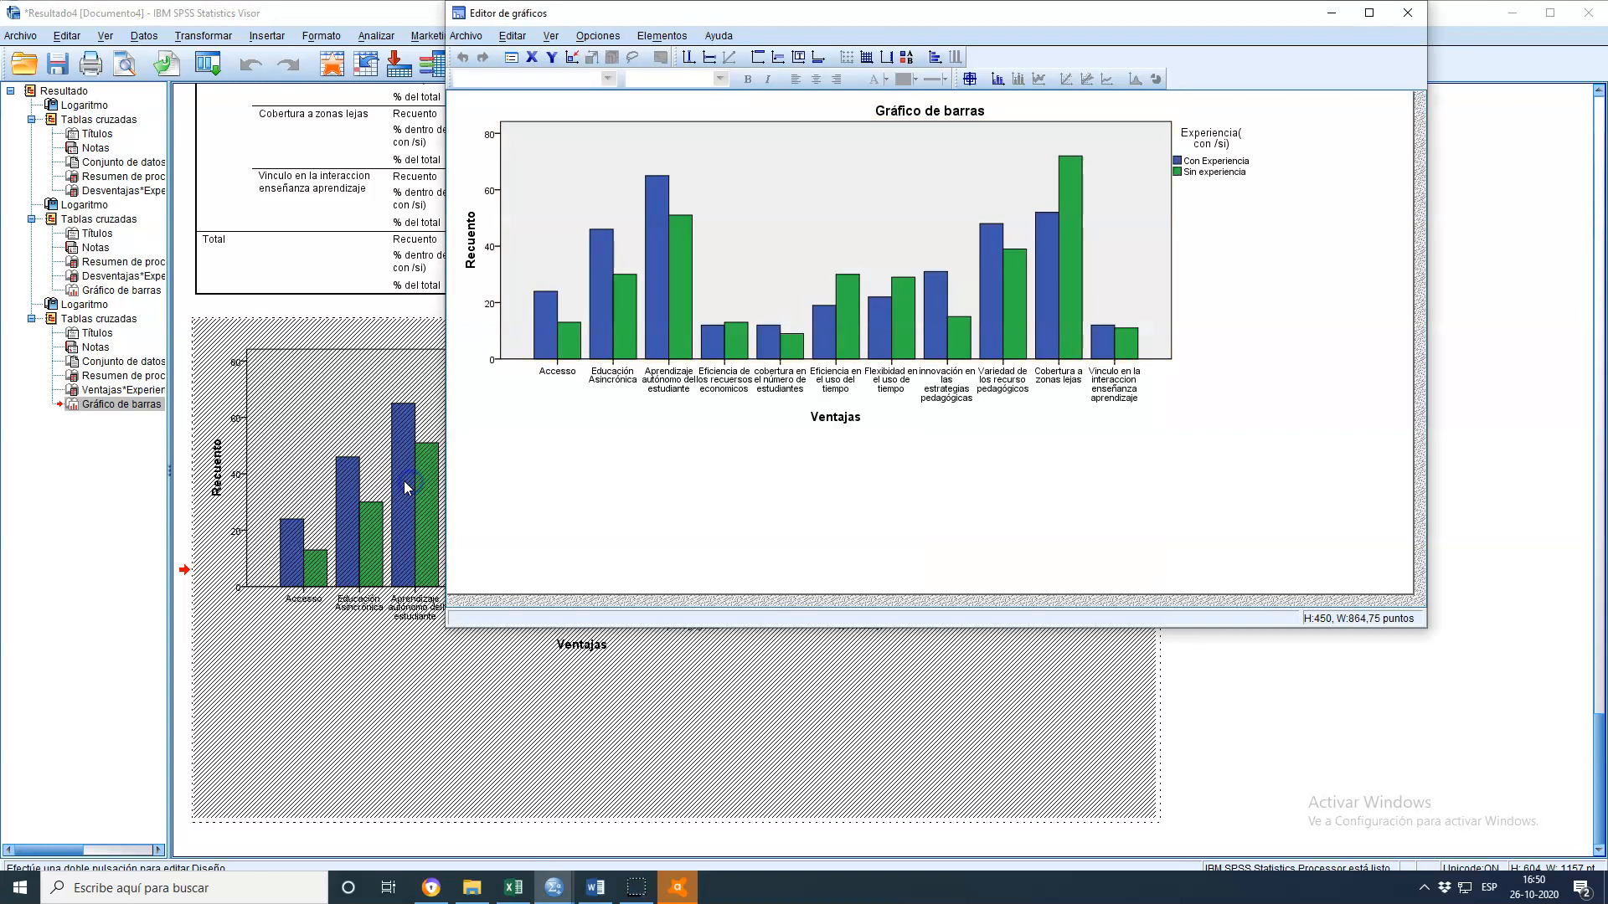
click(460, 350)
click(661, 288)
double_click(661, 286)
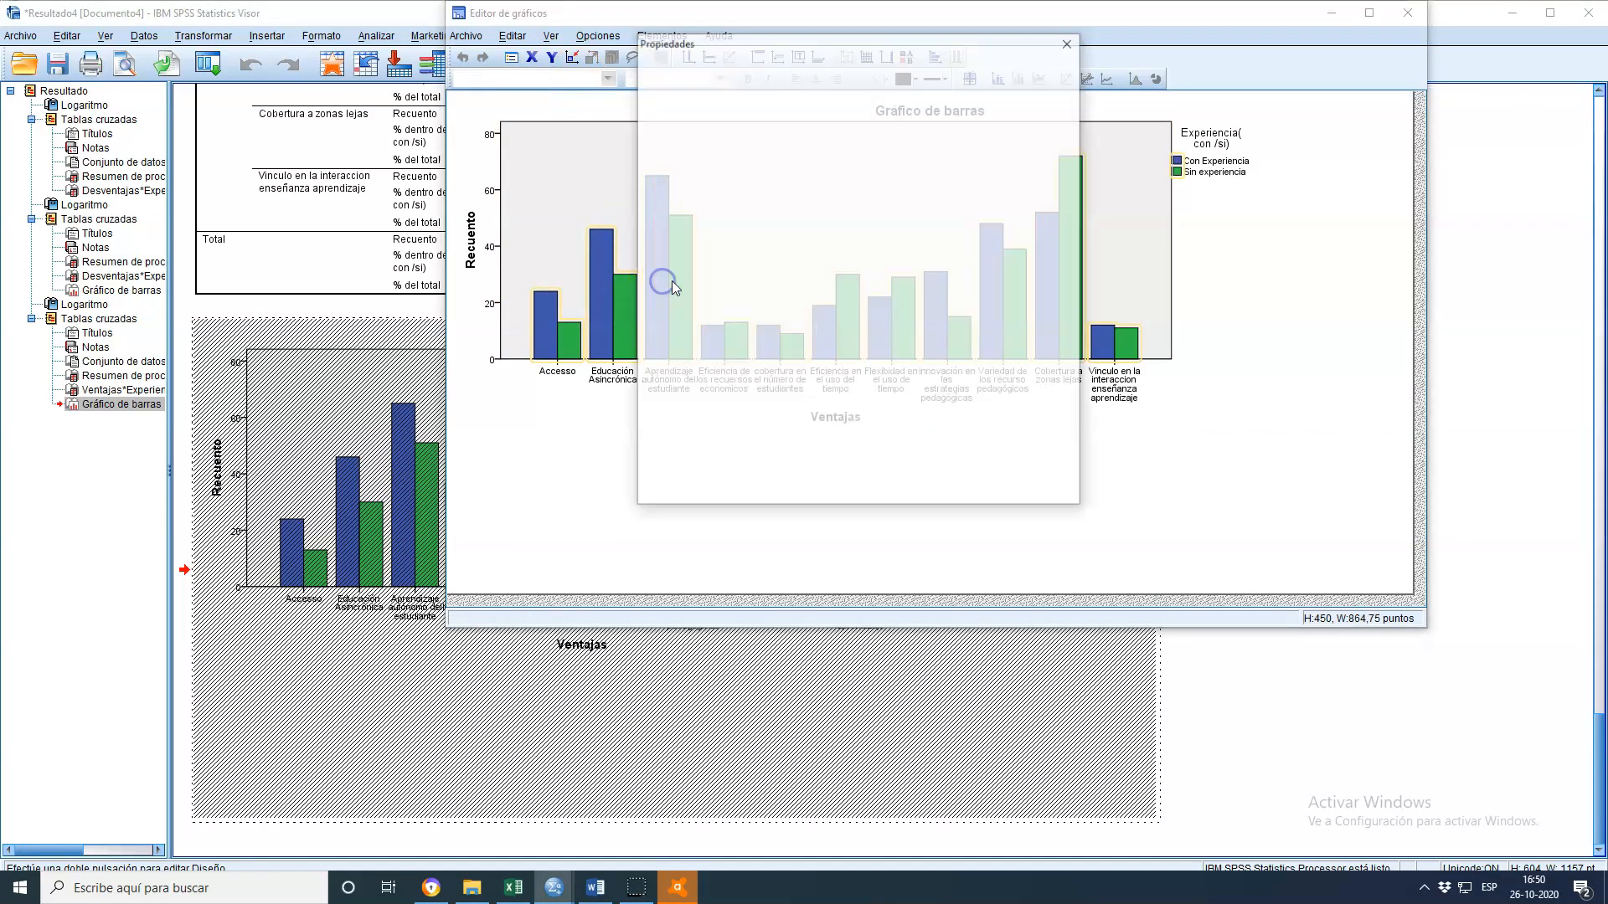
click(1068, 41)
click(1409, 17)
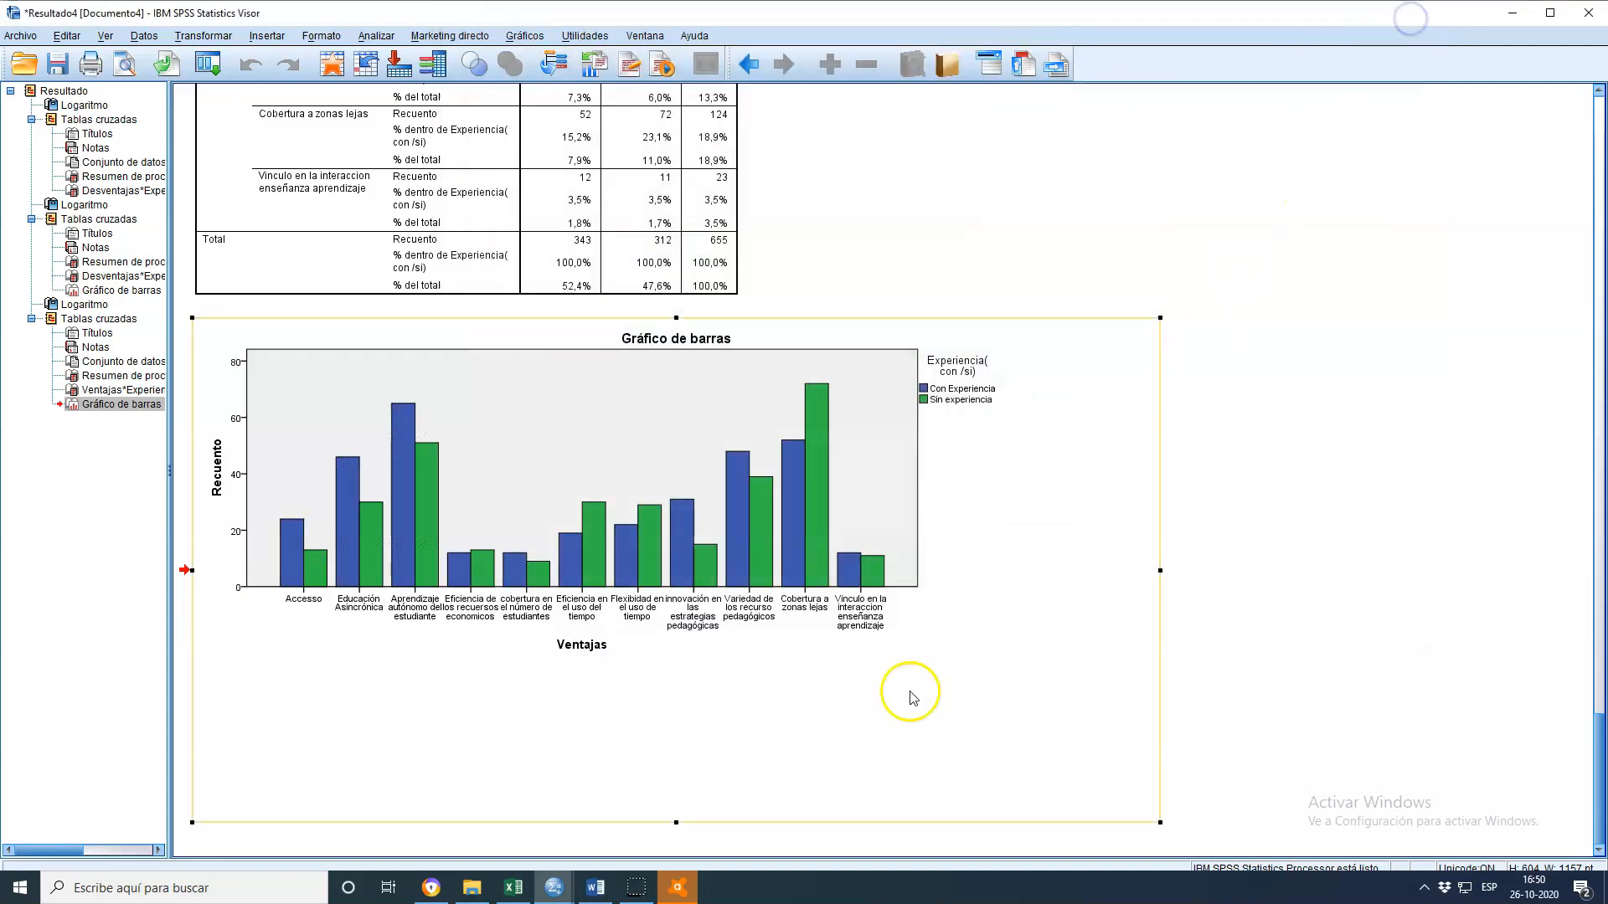
Examine the Ventajas by Experiencia crosstab table in the output viewer
scroll(851, 671, up, 15)
scroll(833, 643, down, 3)
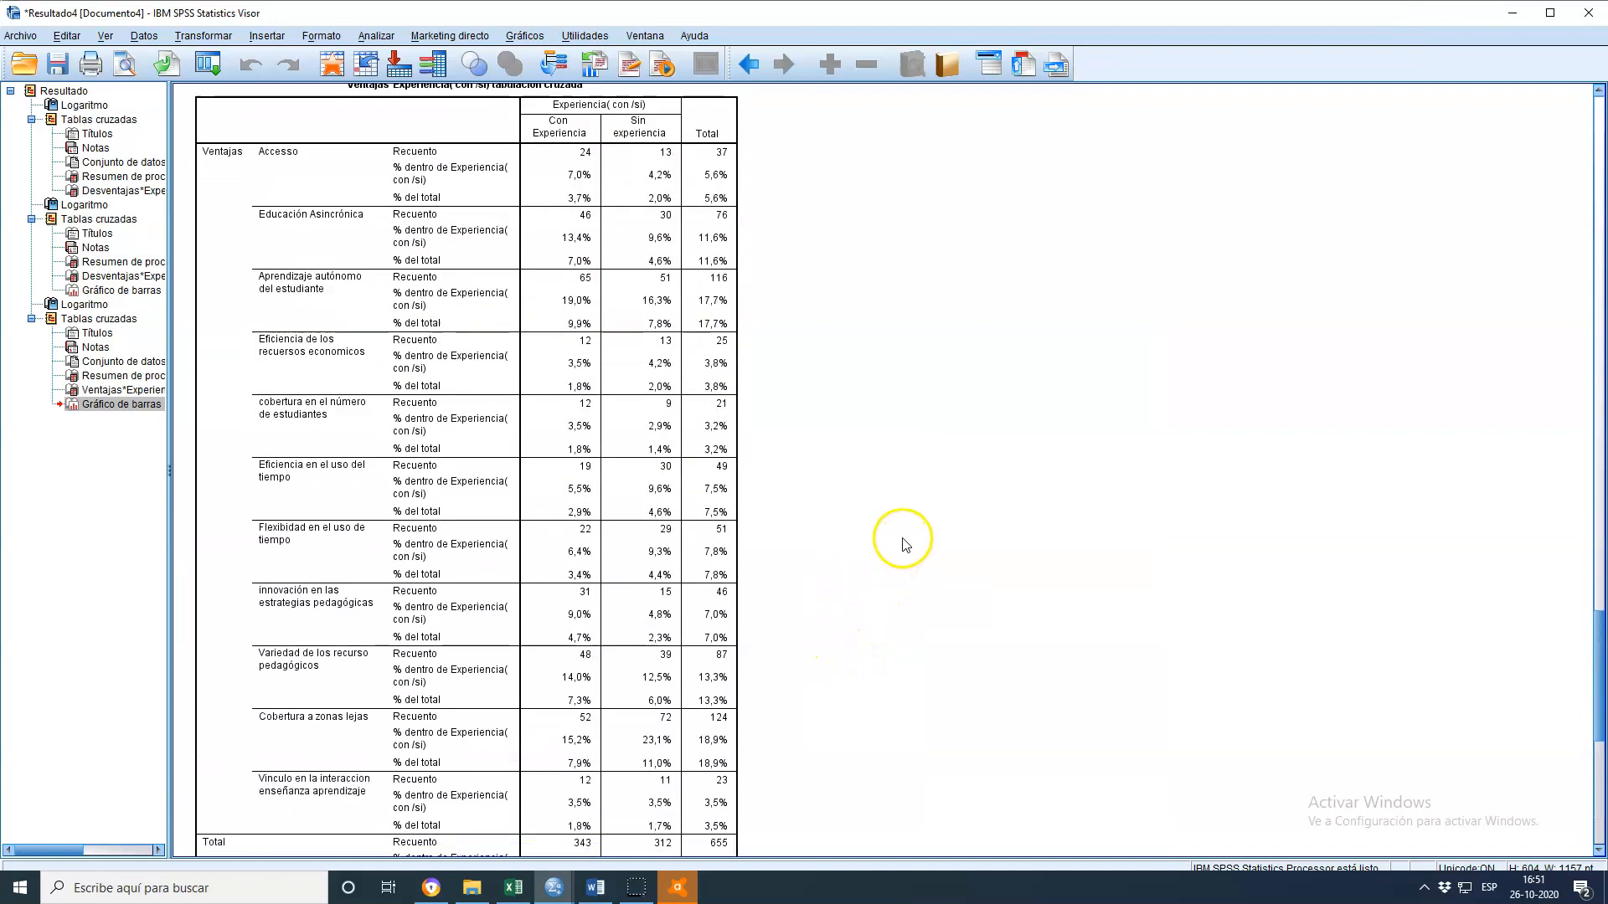
scroll(916, 561, down, 2)
scroll(916, 562, up, 2)
scroll(919, 561, up, 1)
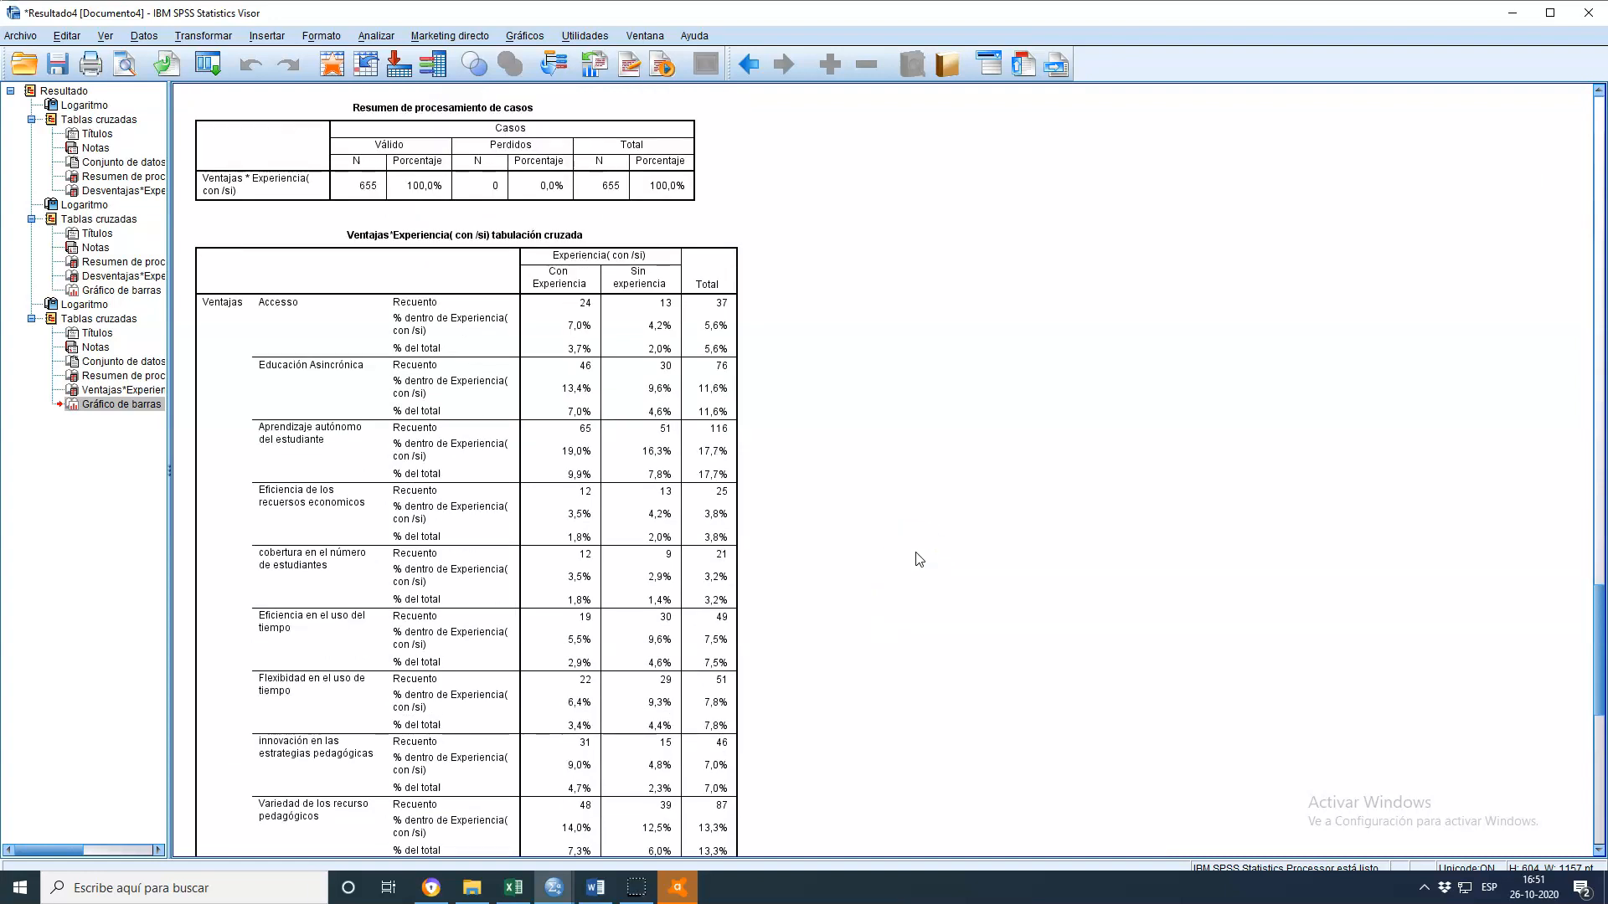
scroll(918, 559, down, 2)
click(911, 569)
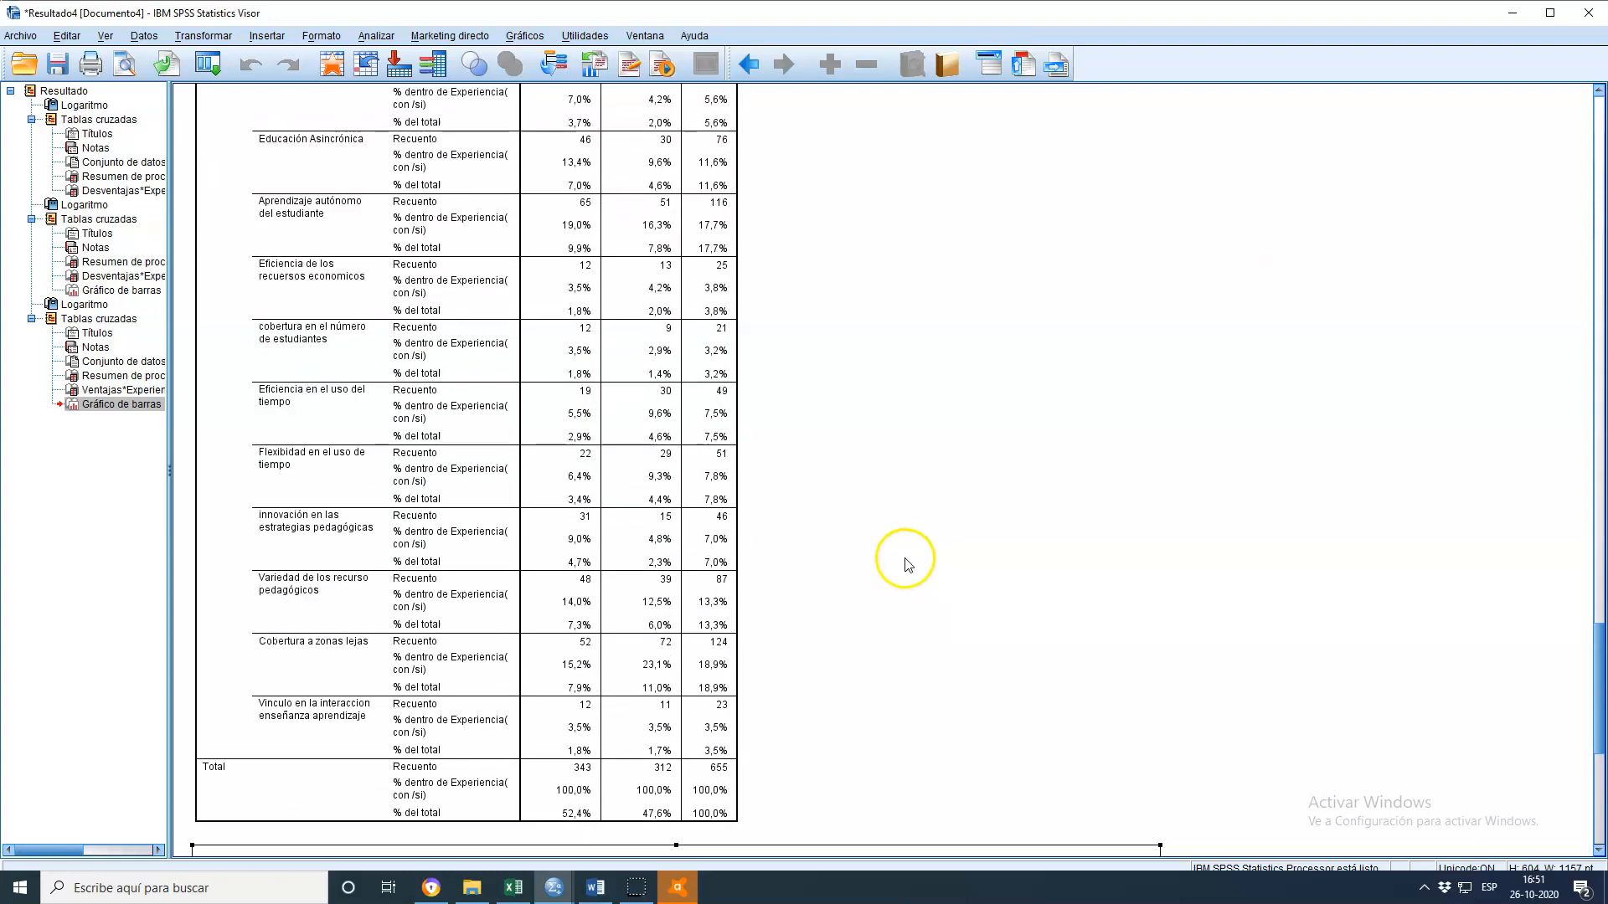
scroll(905, 561, down, 1)
click(583, 588)
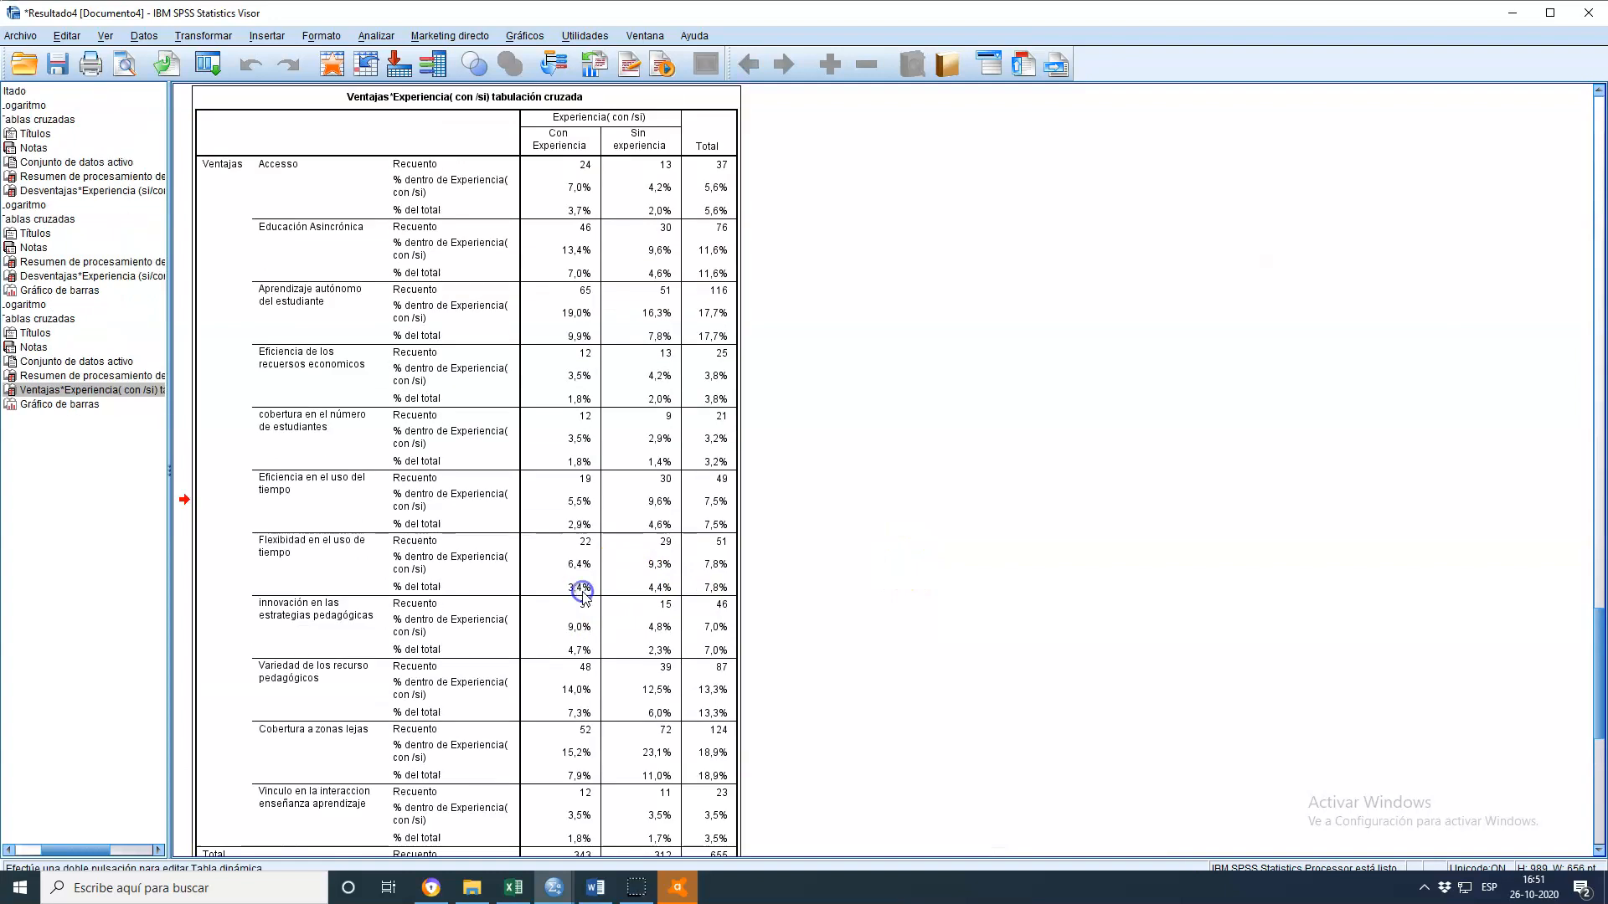
scroll(580, 620, down, 1)
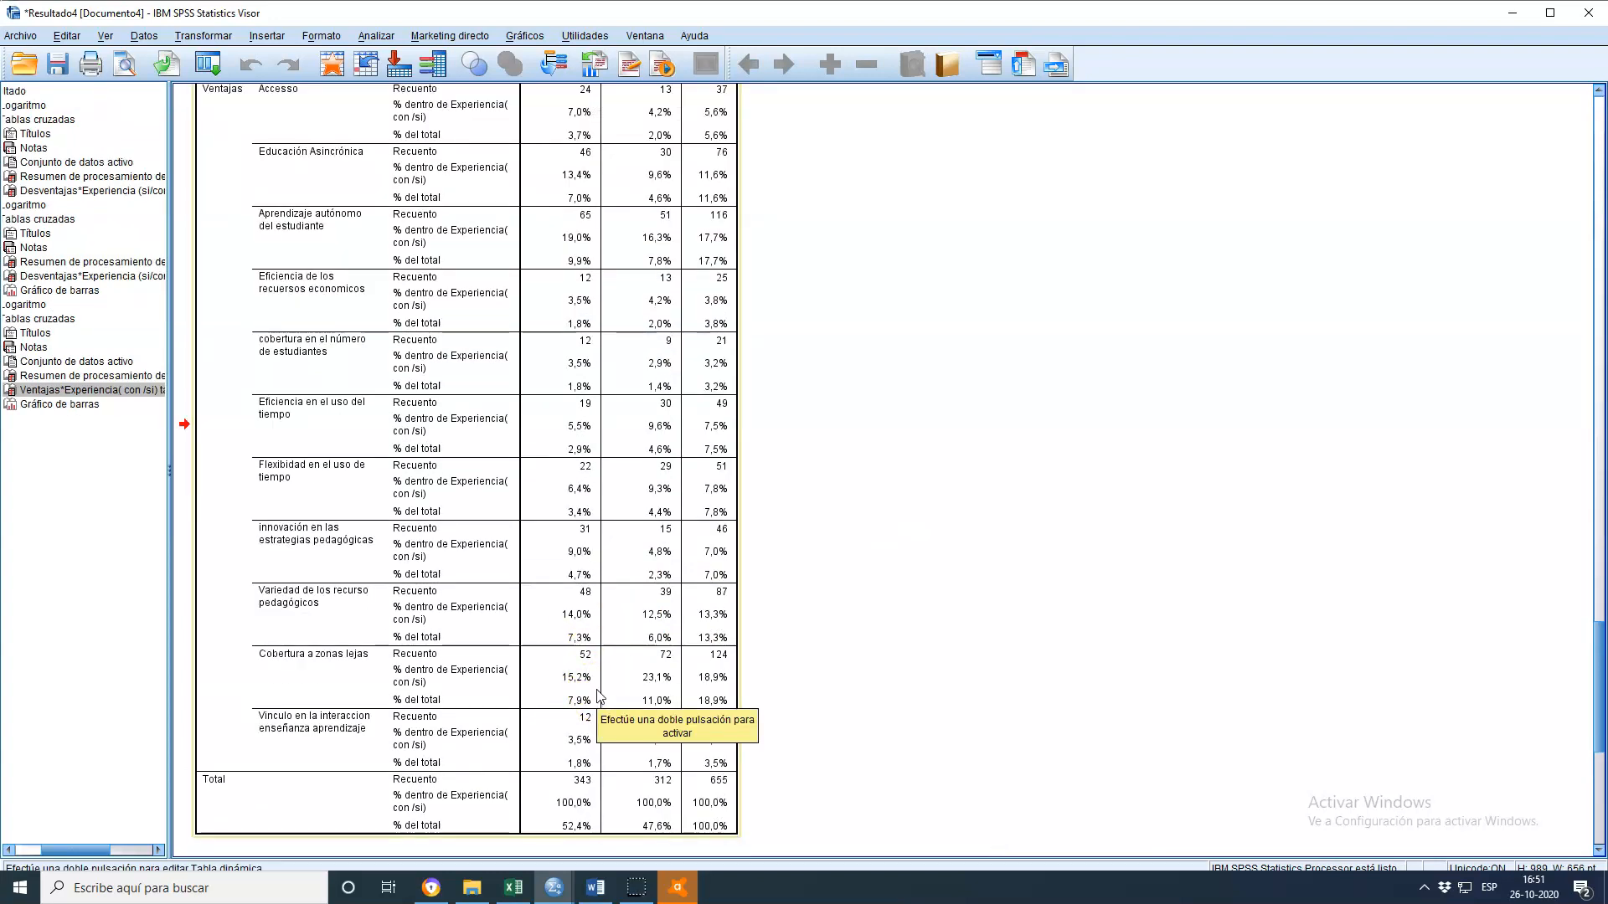
click(329, 684)
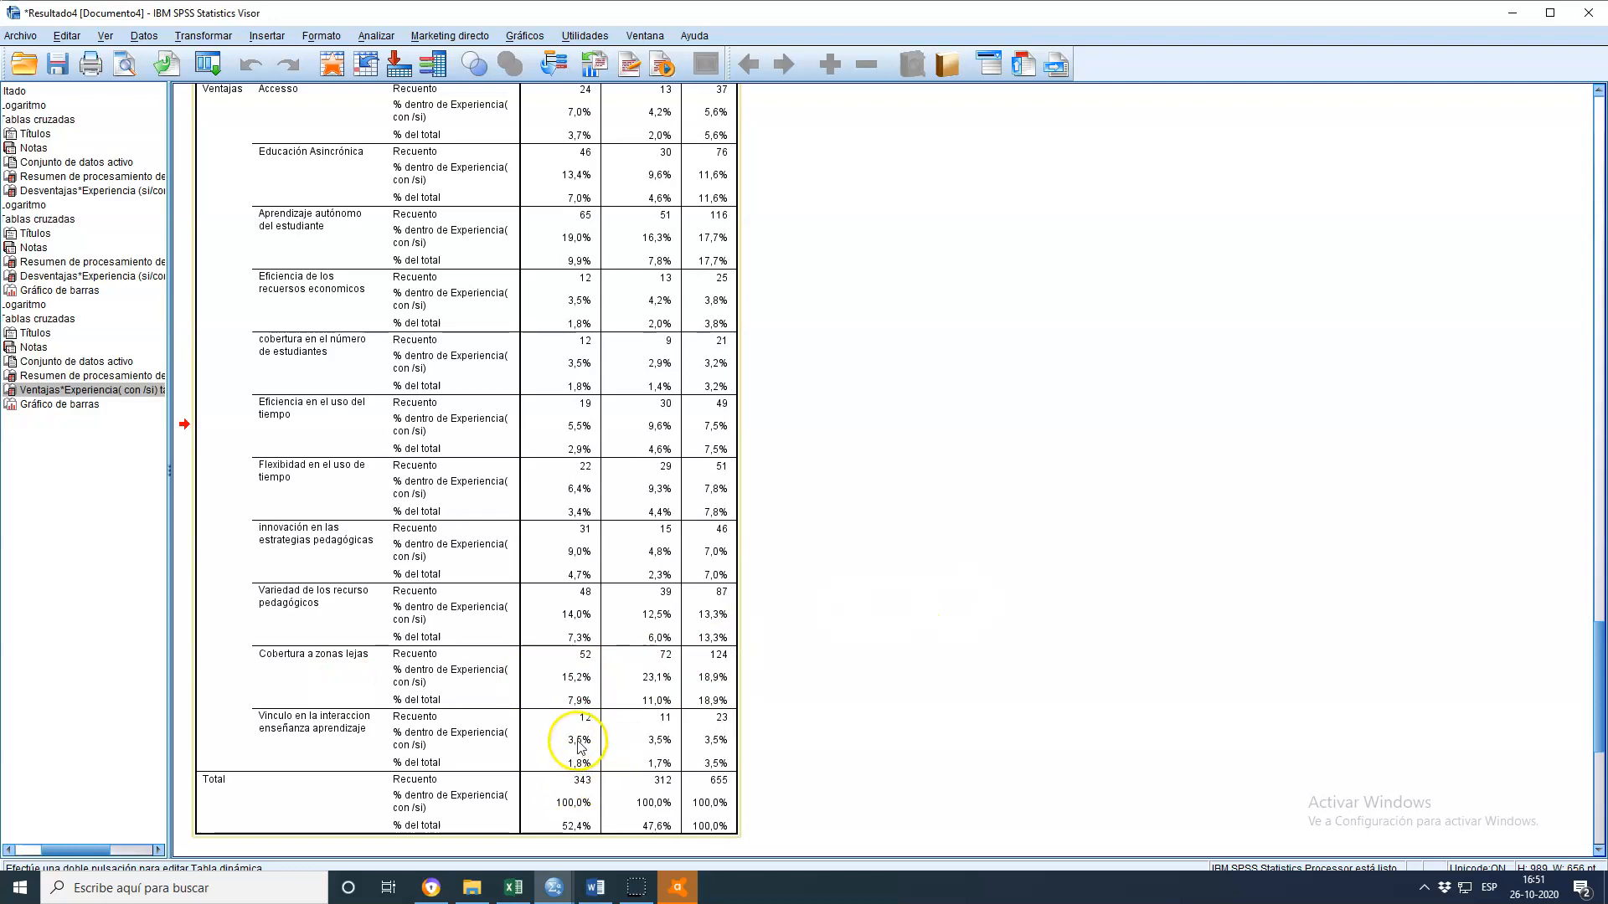
scroll(675, 778, down, 2)
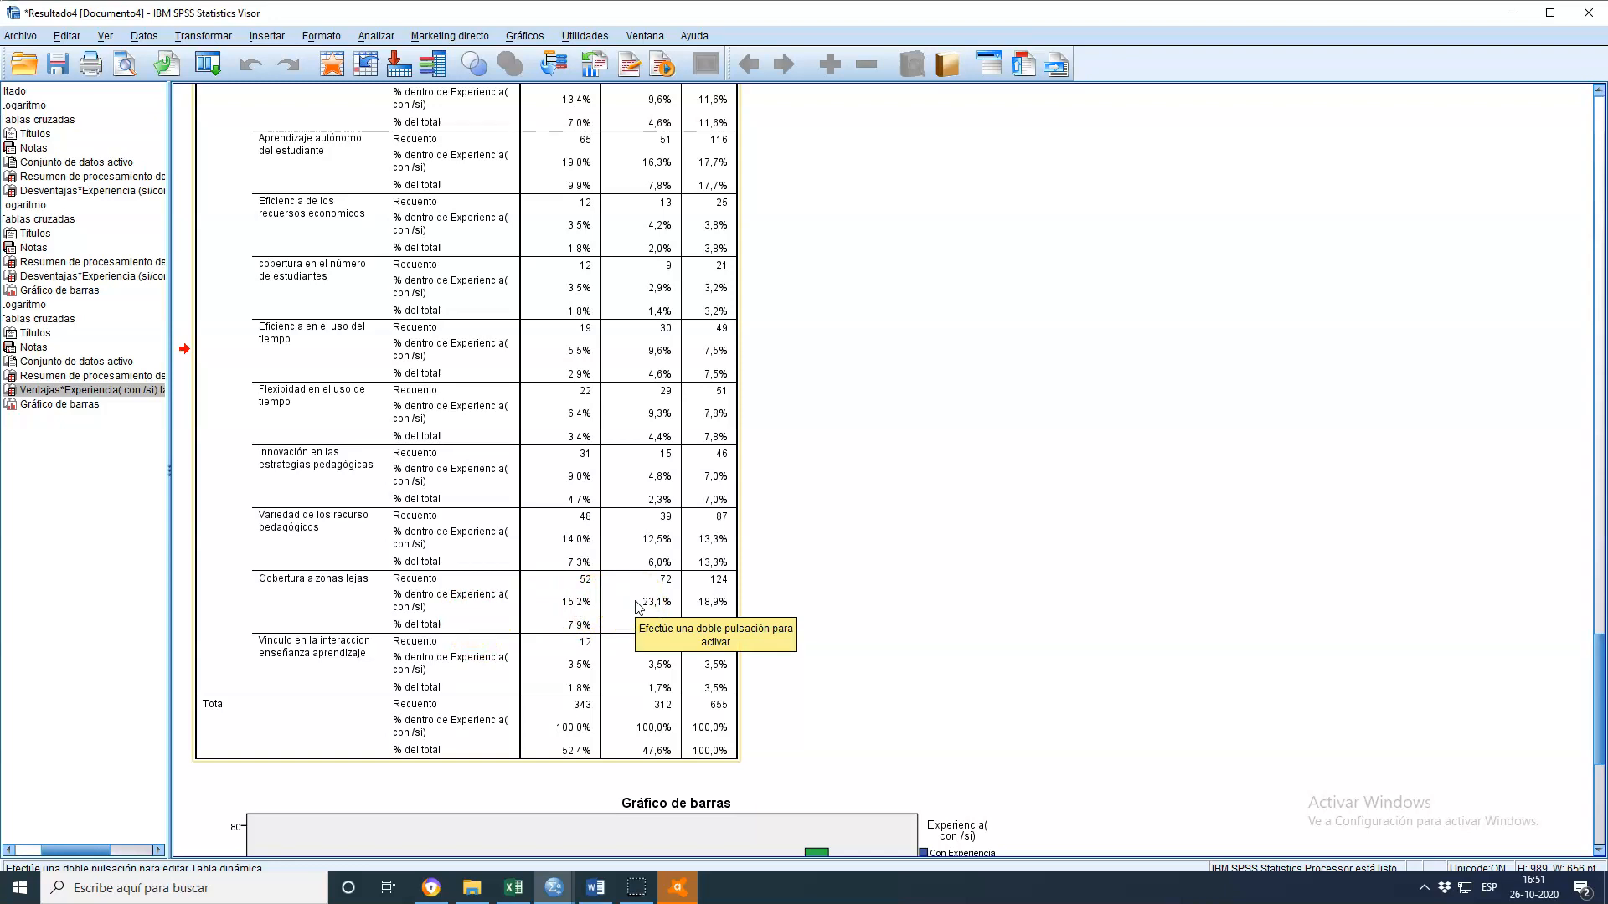
Compare the percentages within experience groups across the advantage categories of the Ventajas by Experiencia crosstab
scroll(933, 460, up, 5)
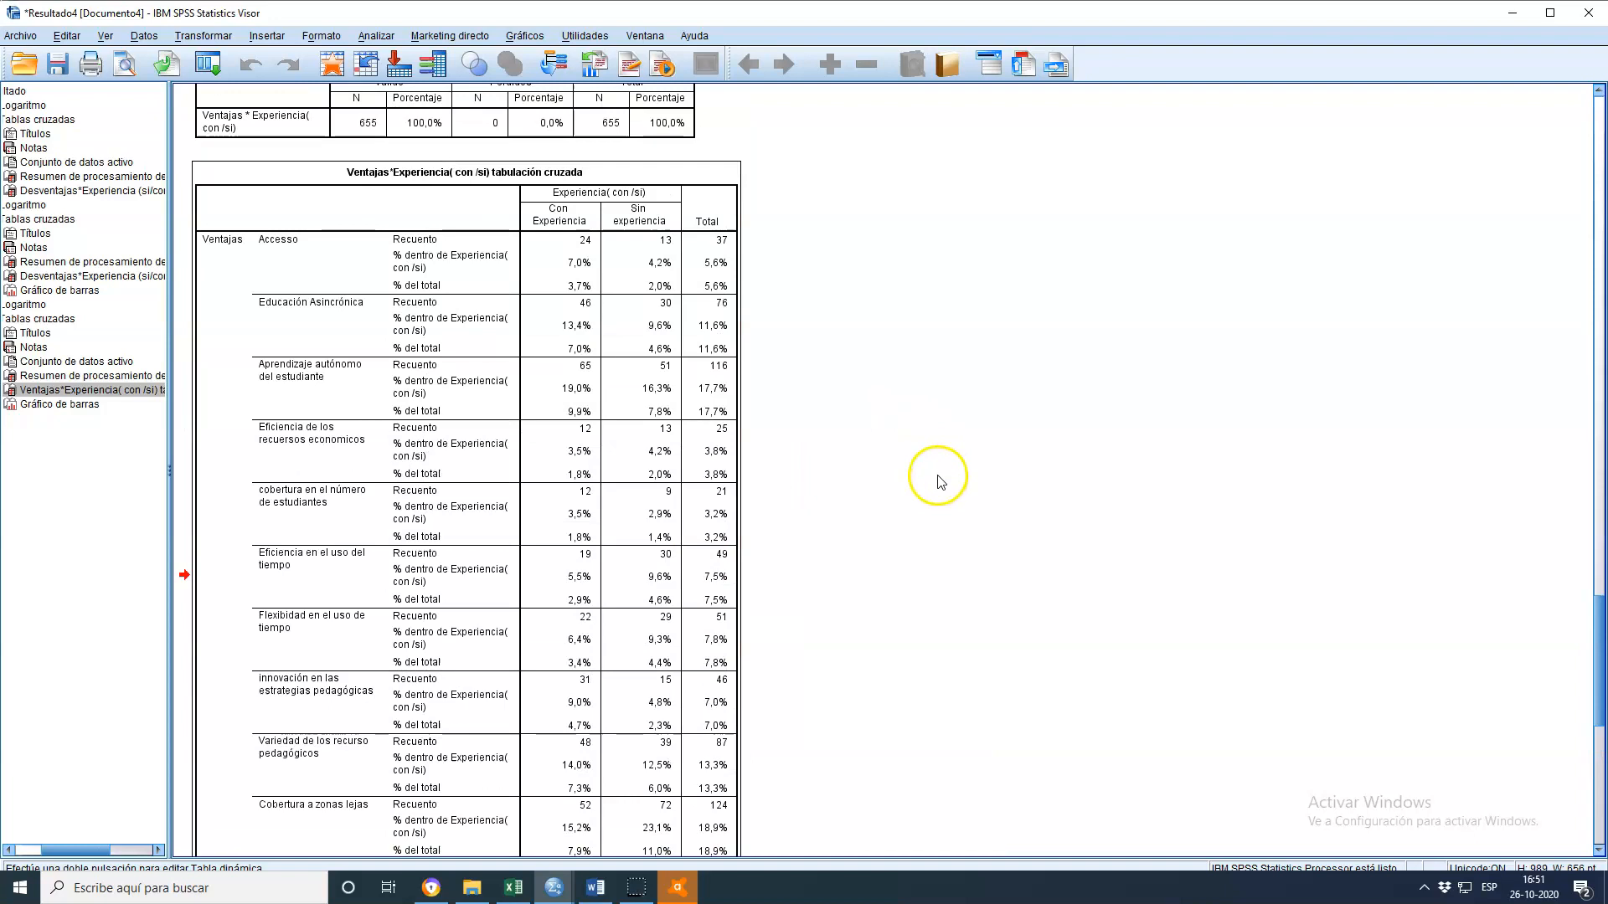
scroll(940, 486, down, 2)
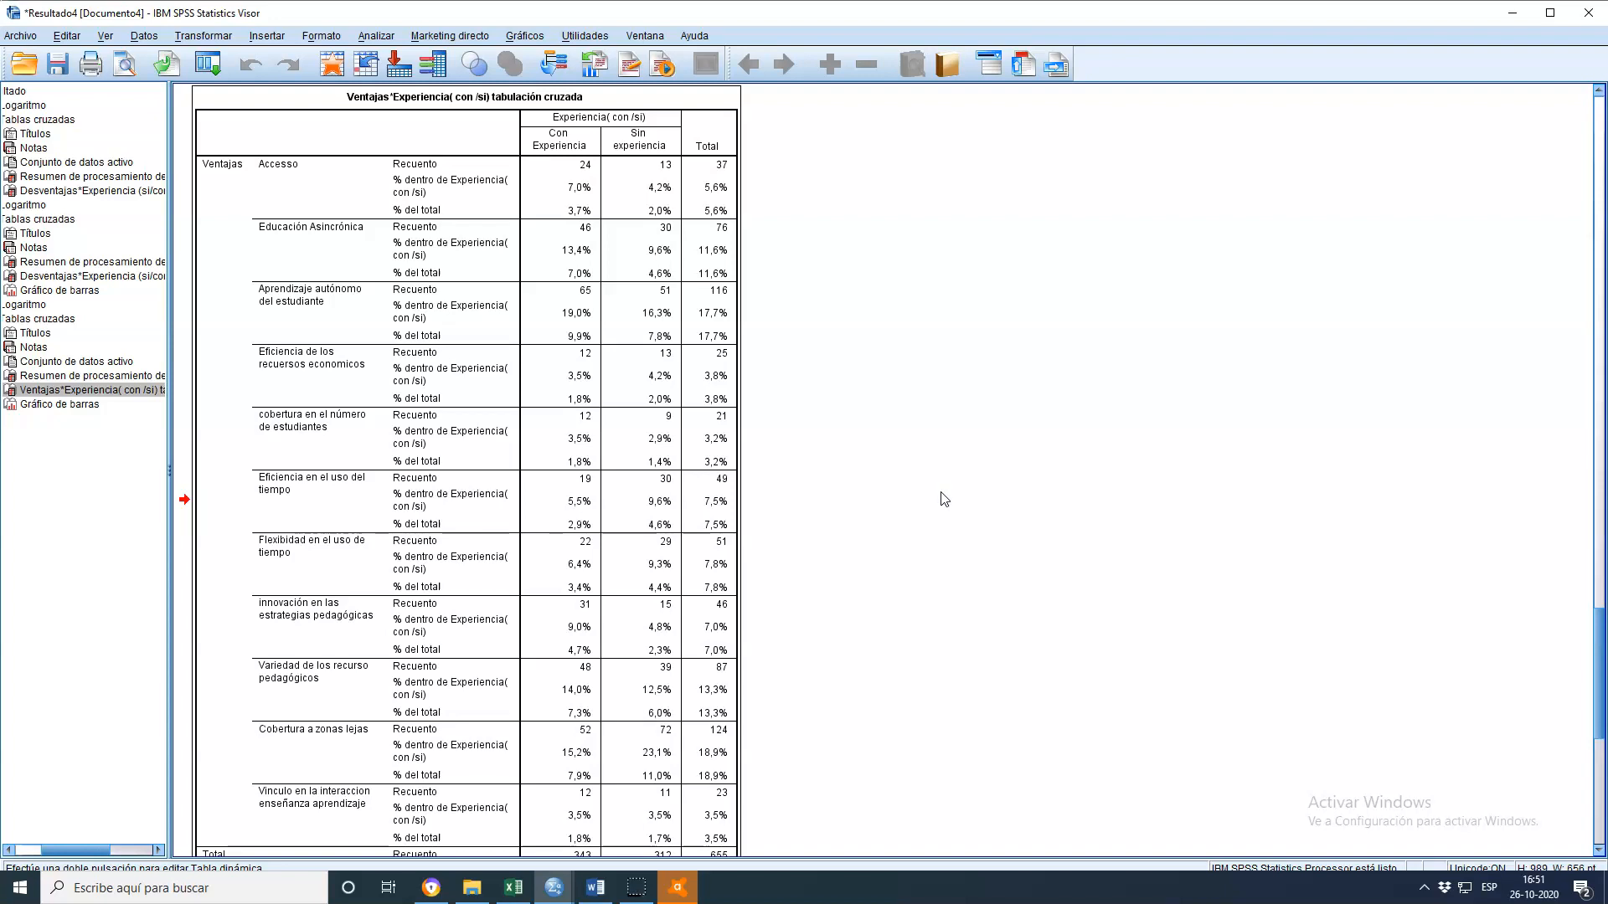
scroll(891, 514, down, 3)
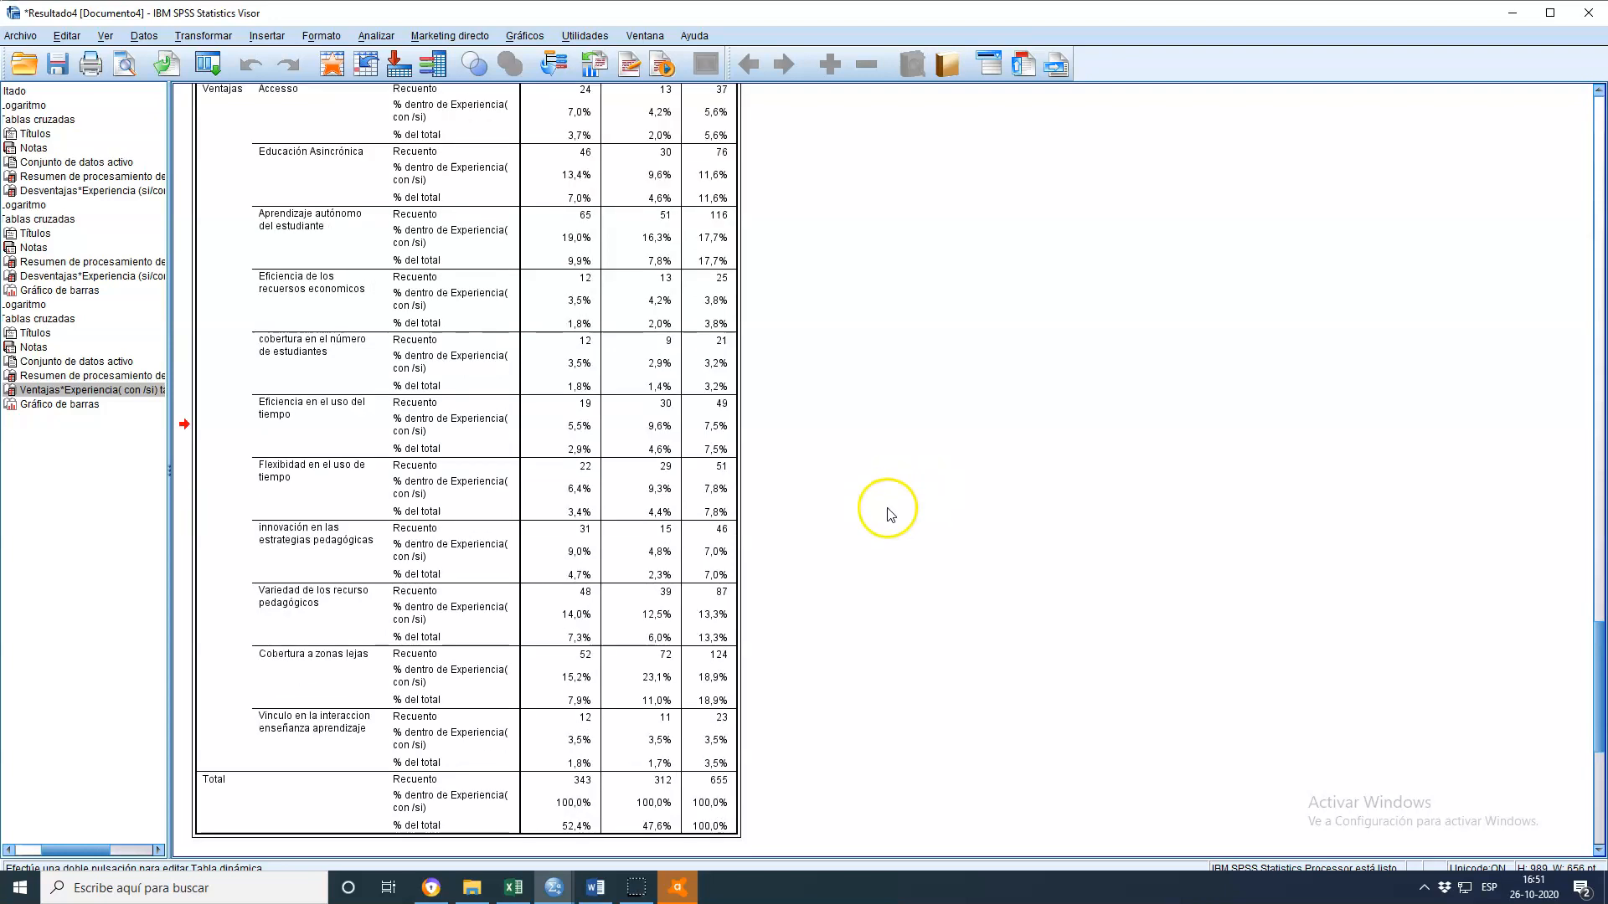
scroll(893, 517, up, 3)
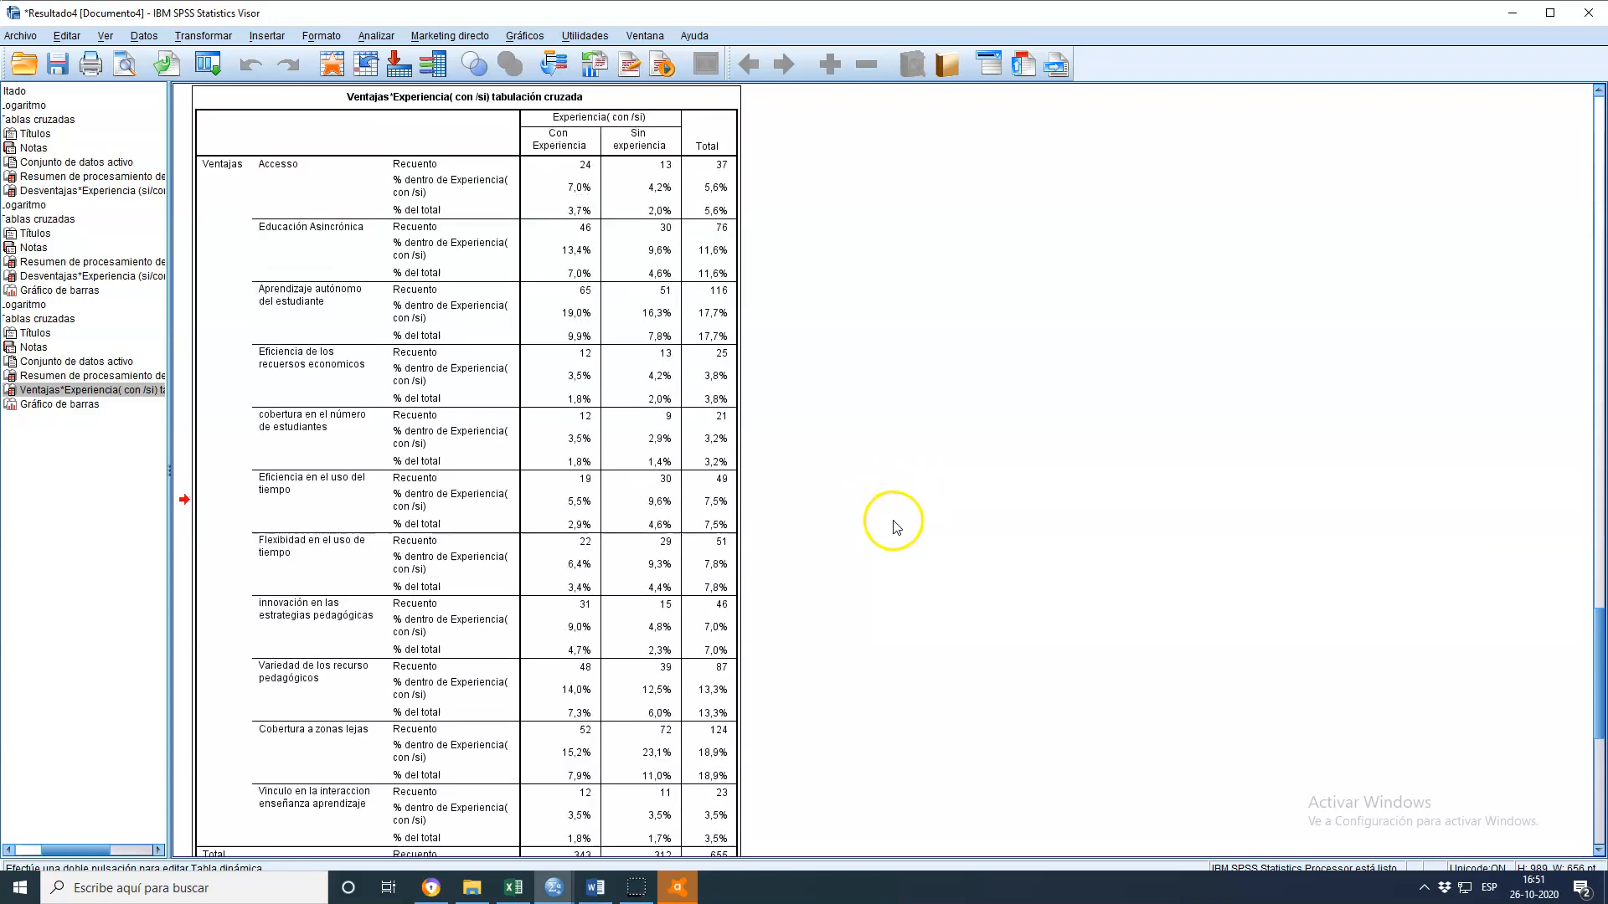
click(578, 317)
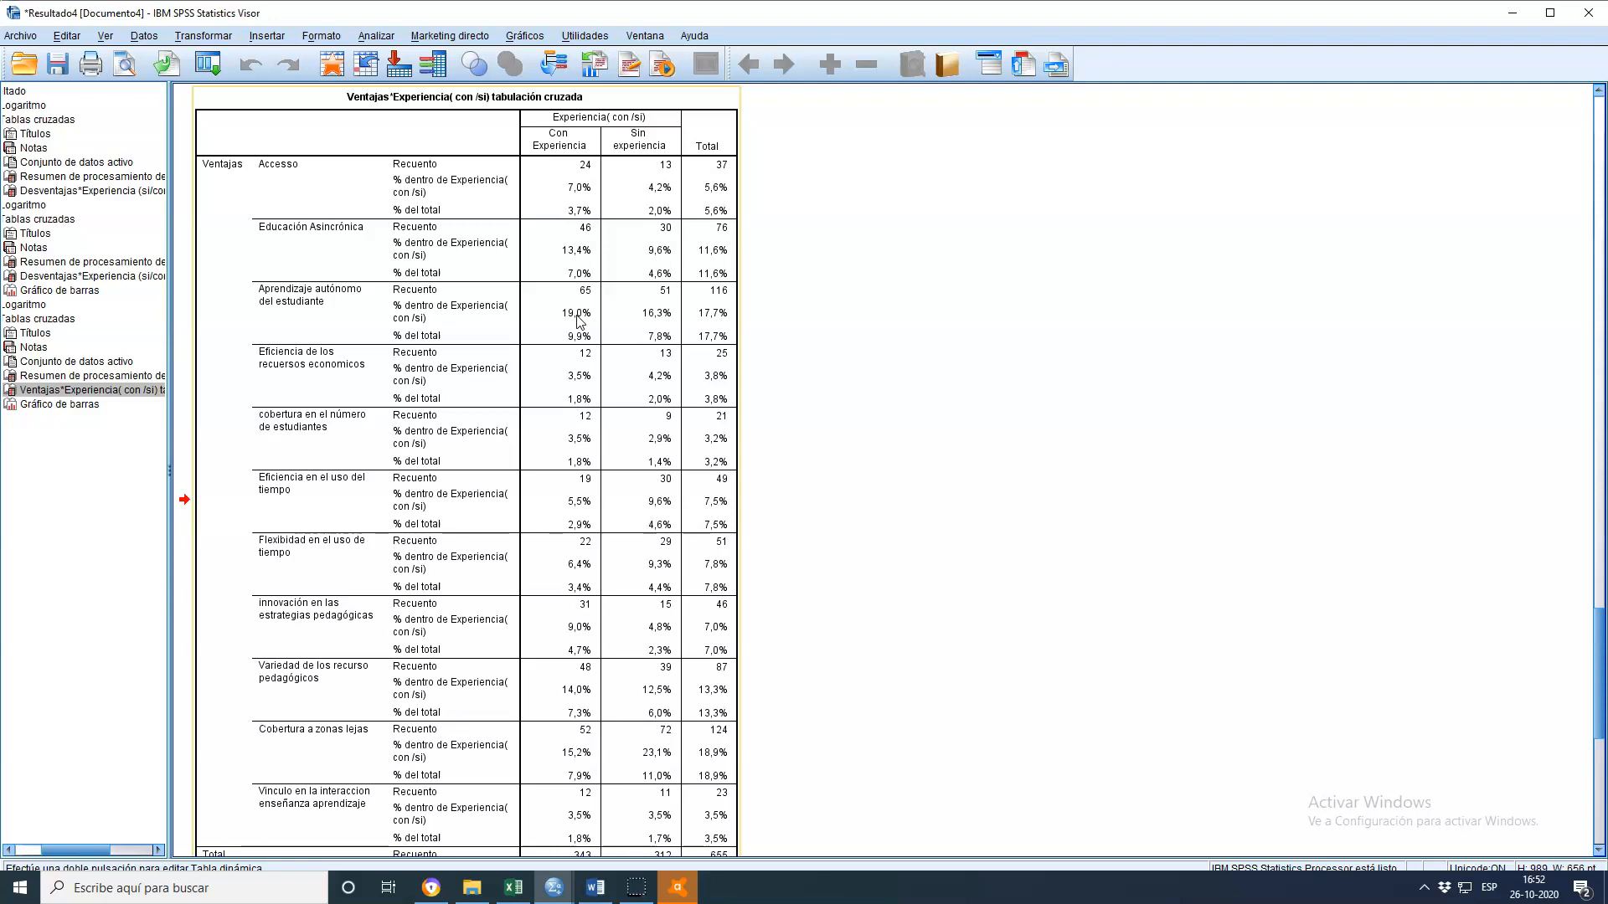
click(574, 250)
click(620, 304)
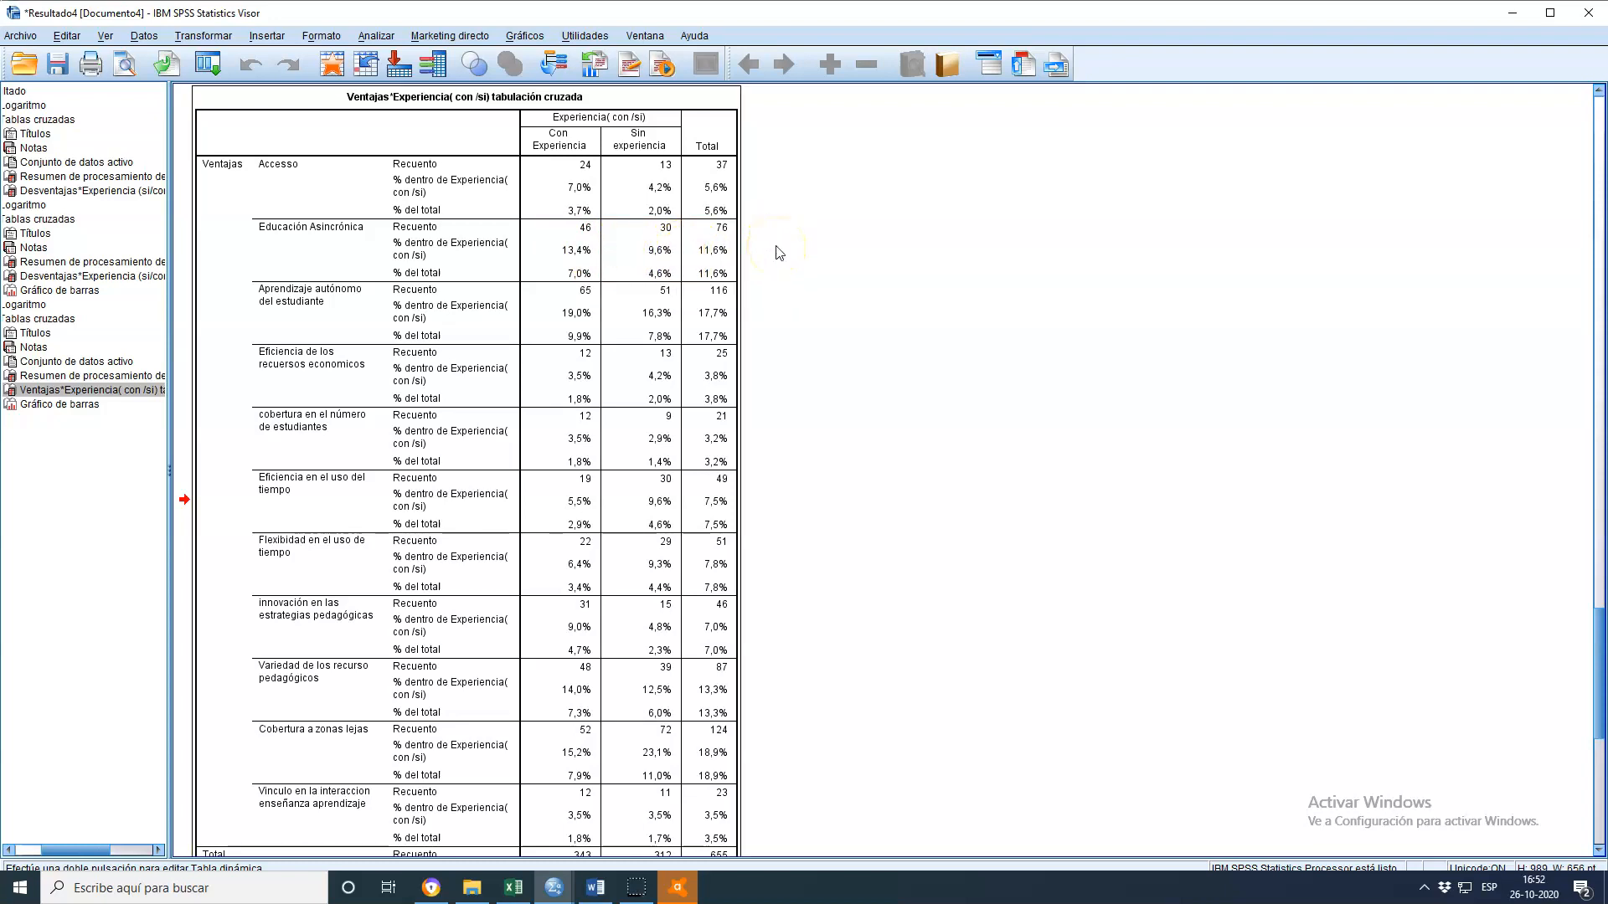
Scroll between the Ventajas crosstab and its bar chart to compare counts for experienced and inexperienced teachers
scroll(779, 253, down, 2)
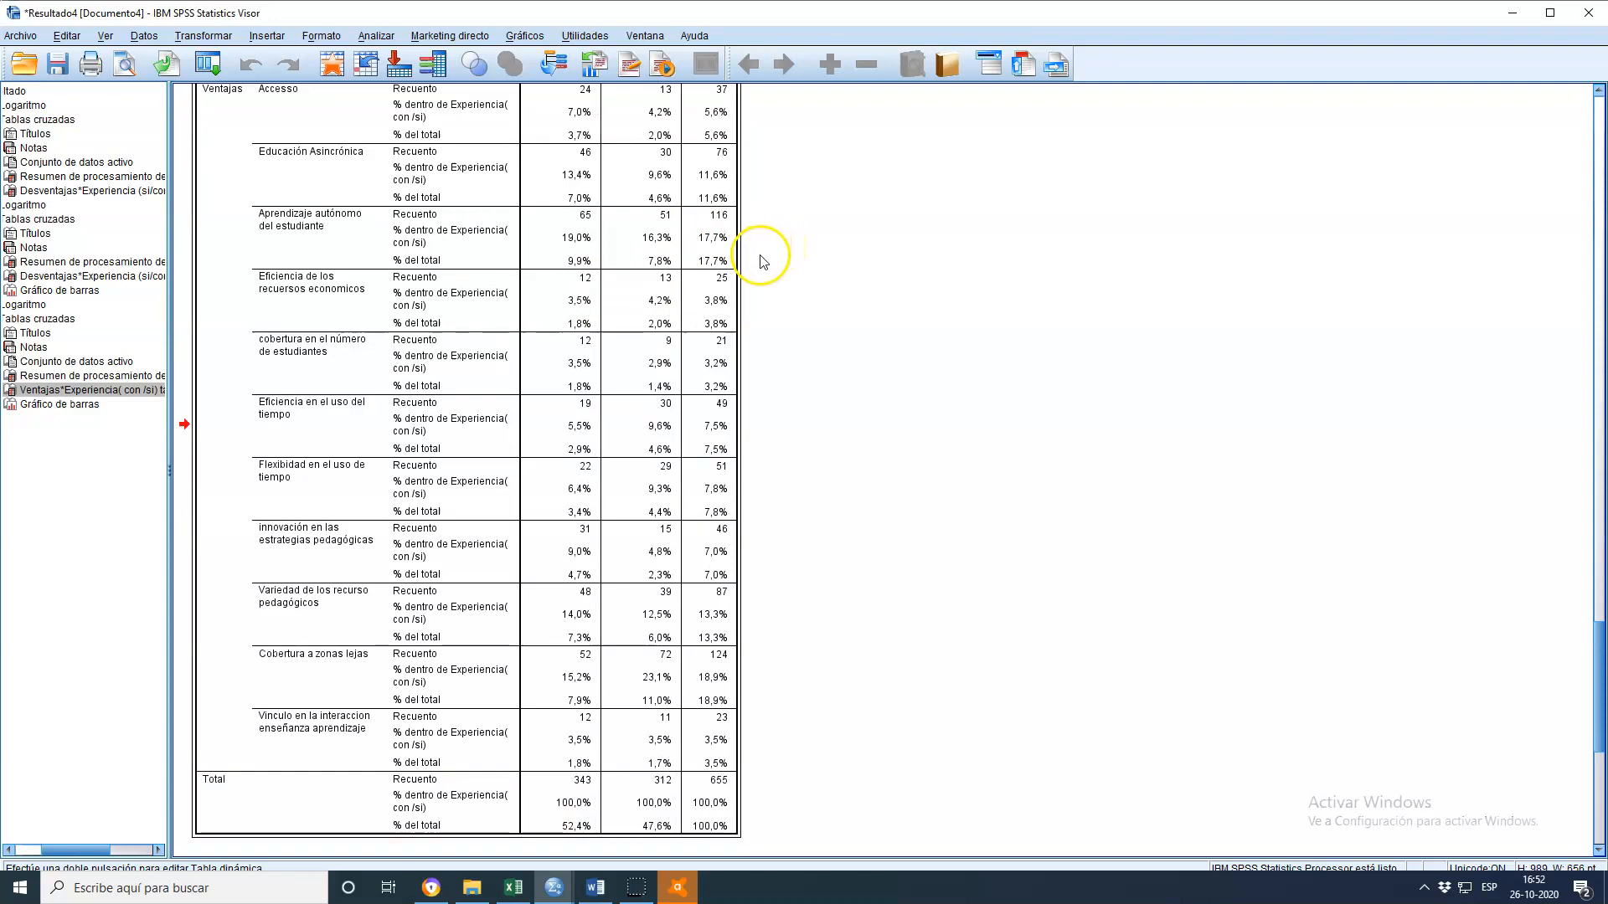
scroll(1030, 483, up, 4)
scroll(1005, 452, down, 8)
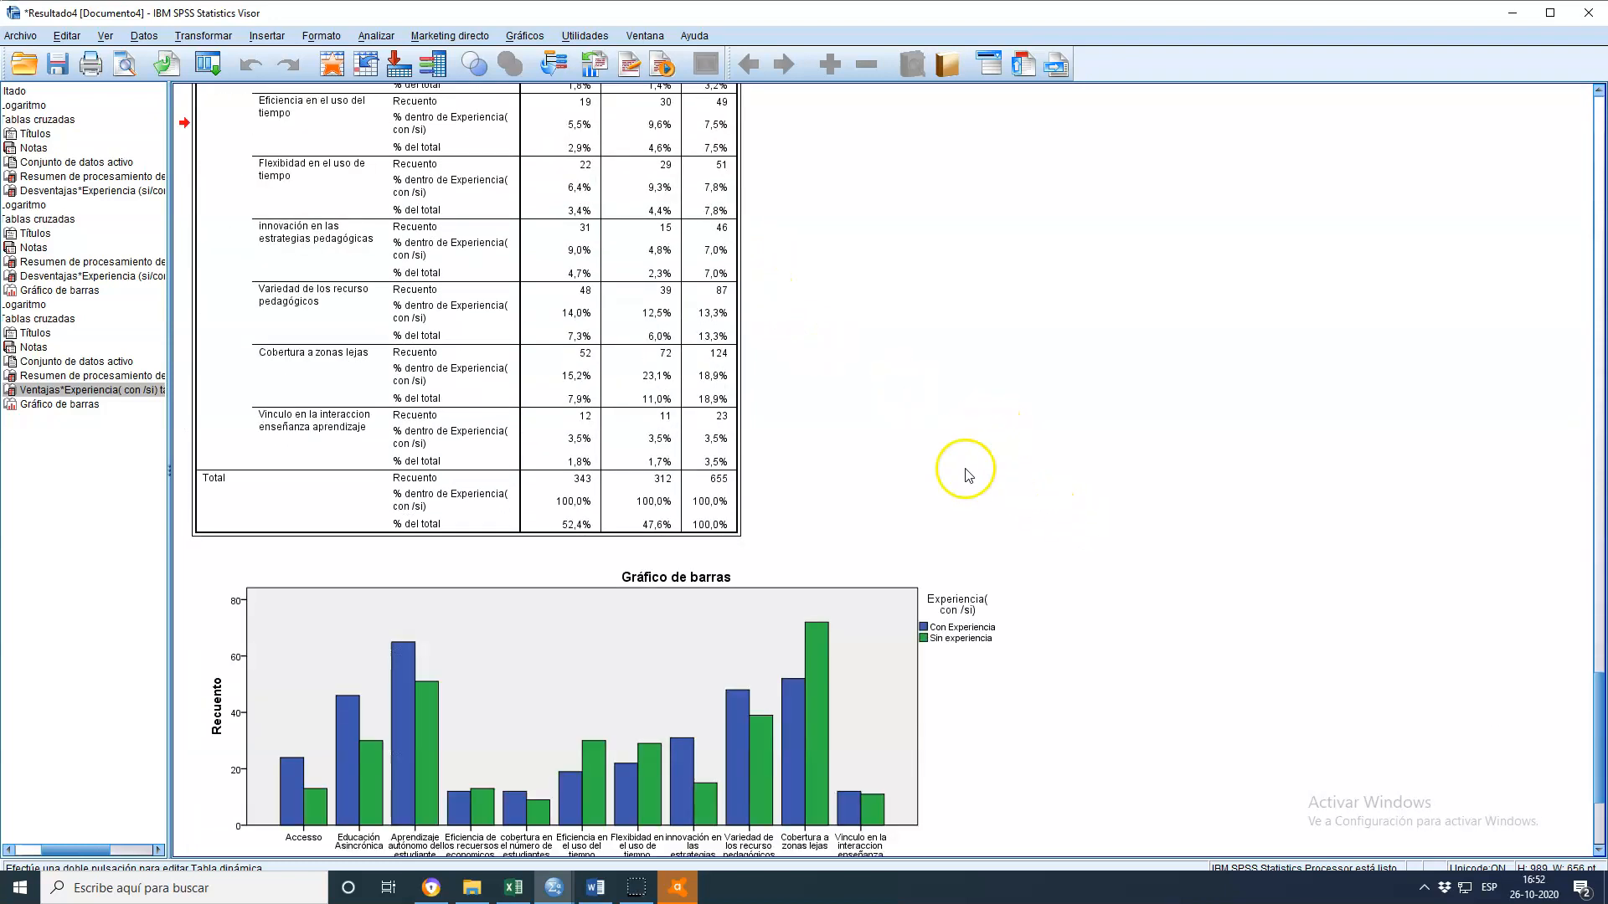
scroll(617, 427, up, 3)
scroll(796, 406, up, 5)
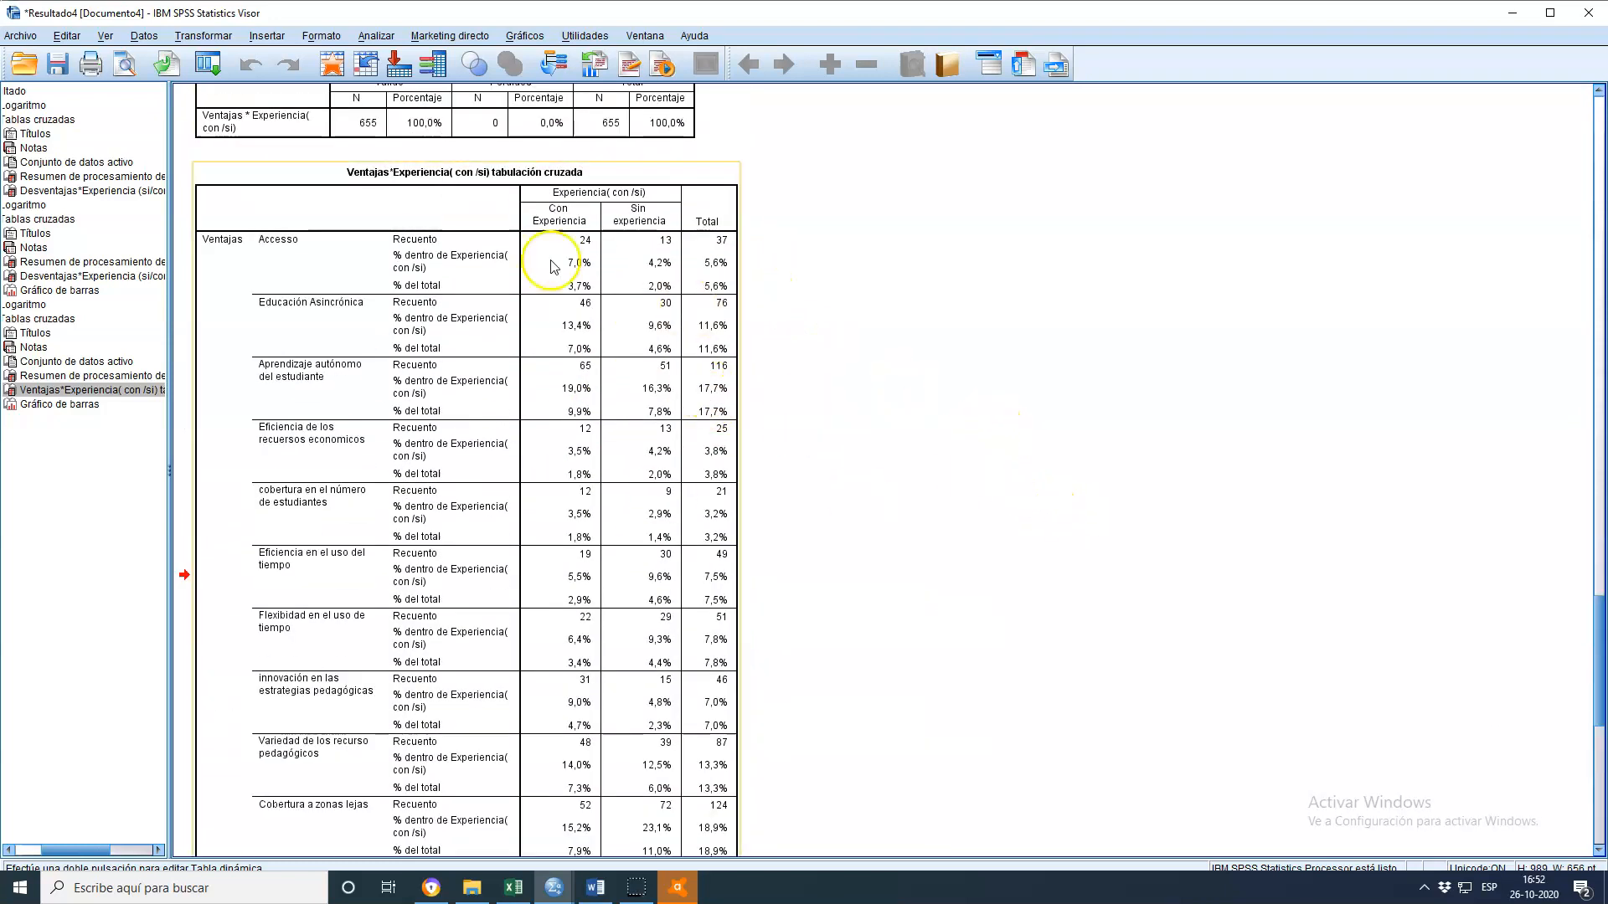
scroll(624, 288, down, 3)
scroll(628, 226, up, 3)
scroll(561, 351, down, 6)
scroll(714, 520, down, 3)
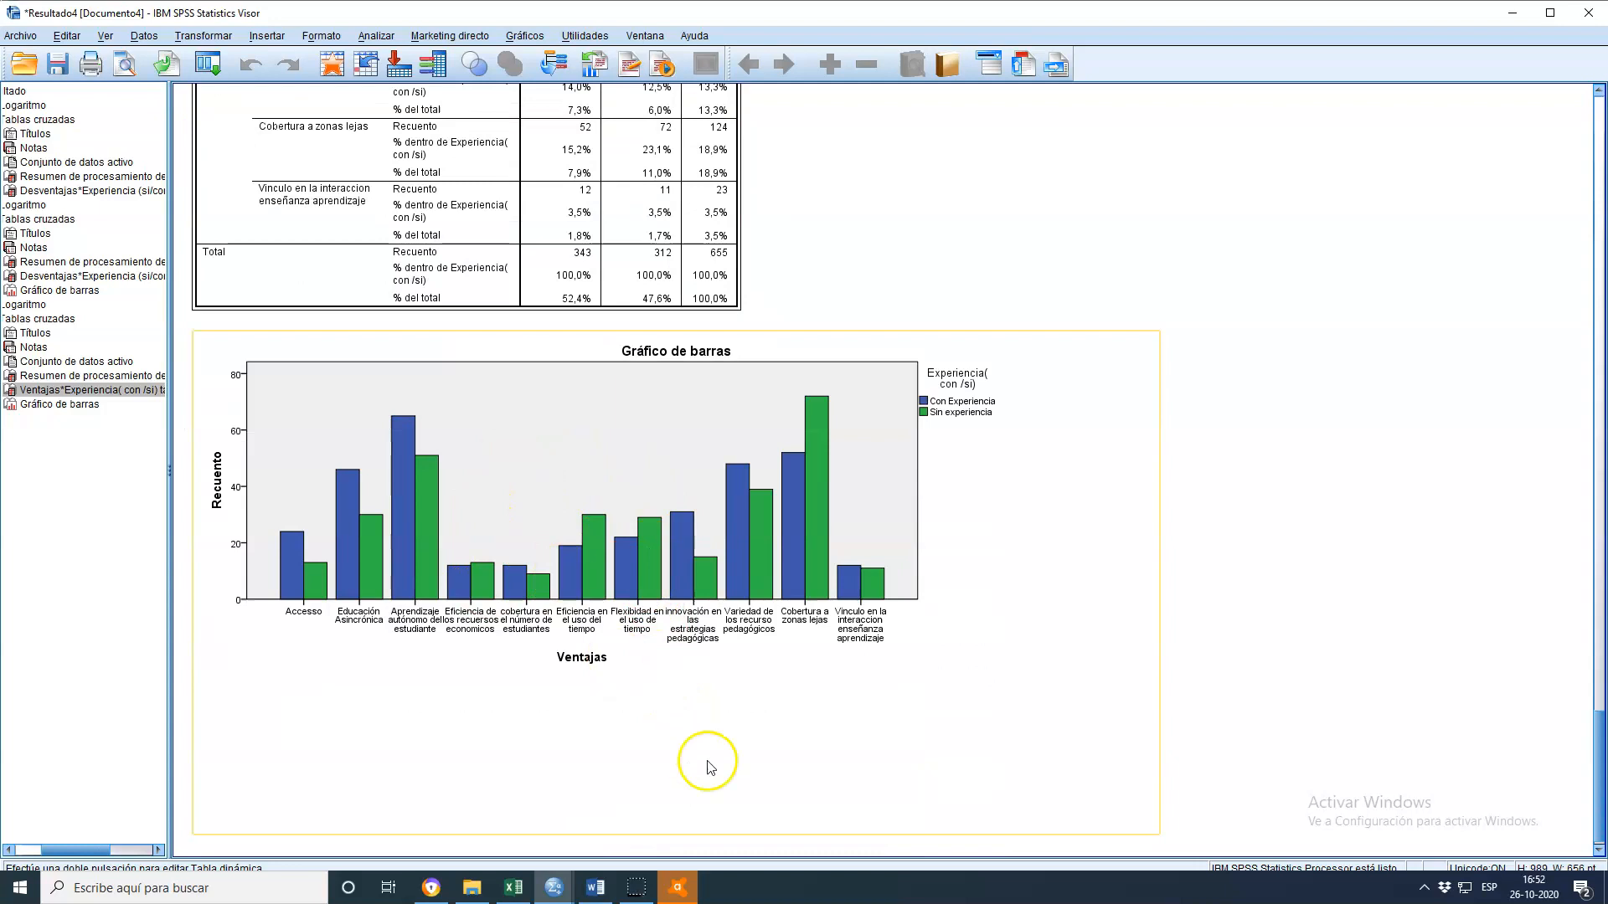
scroll(1184, 765, up, 6)
scroll(1149, 702, down, 4)
scroll(1149, 701, down, 2)
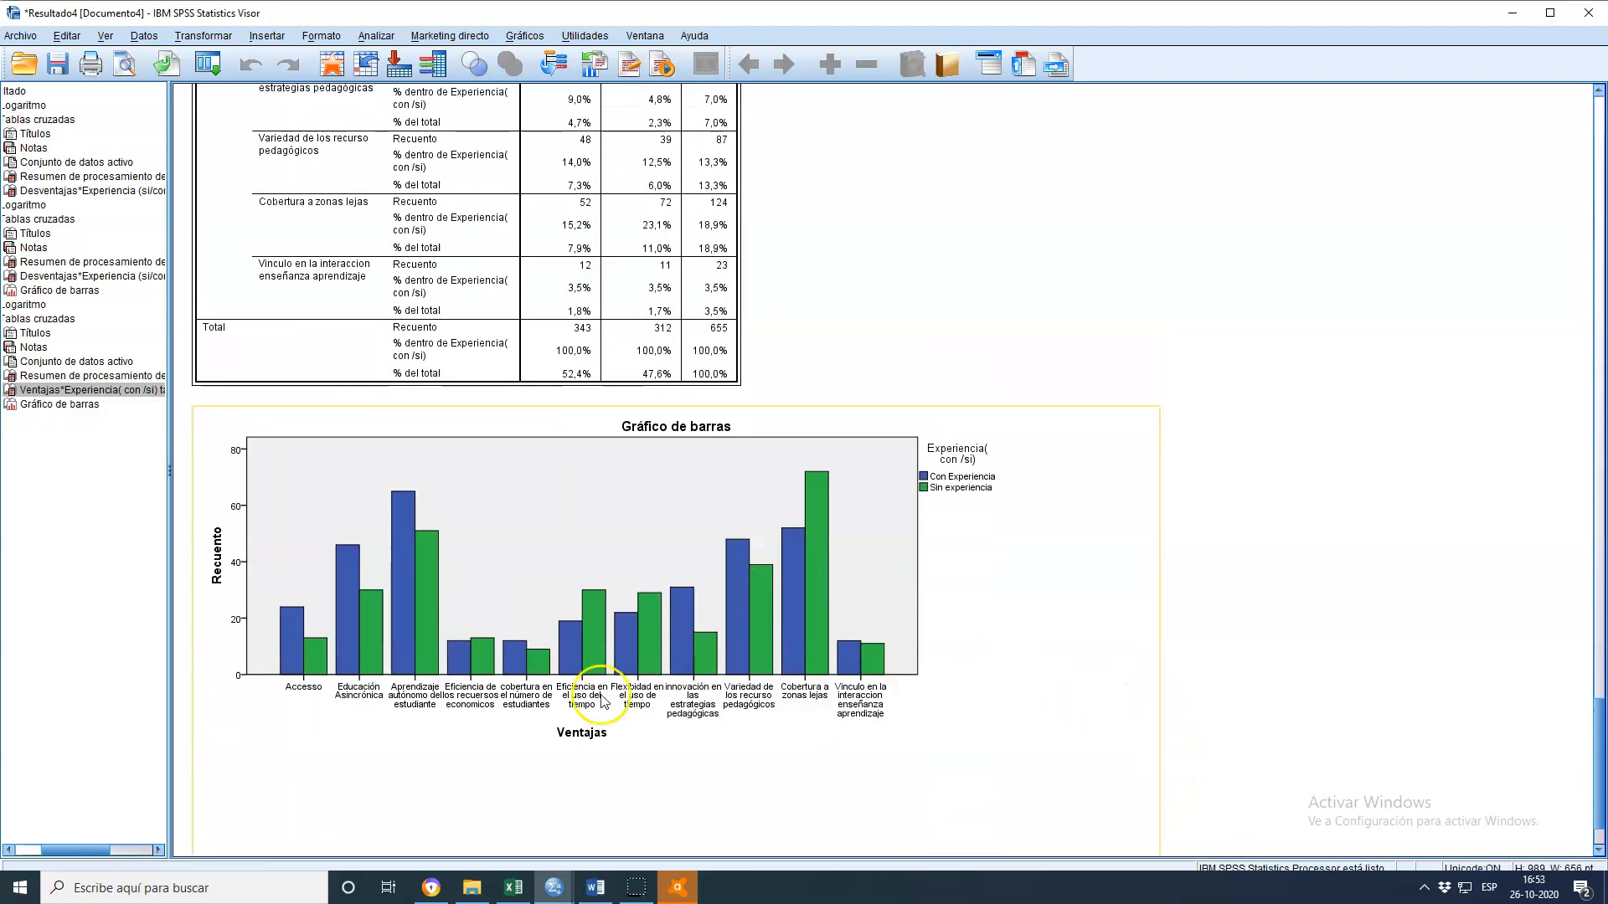
scroll(1059, 807, up, 8)
scroll(1097, 733, down, 4)
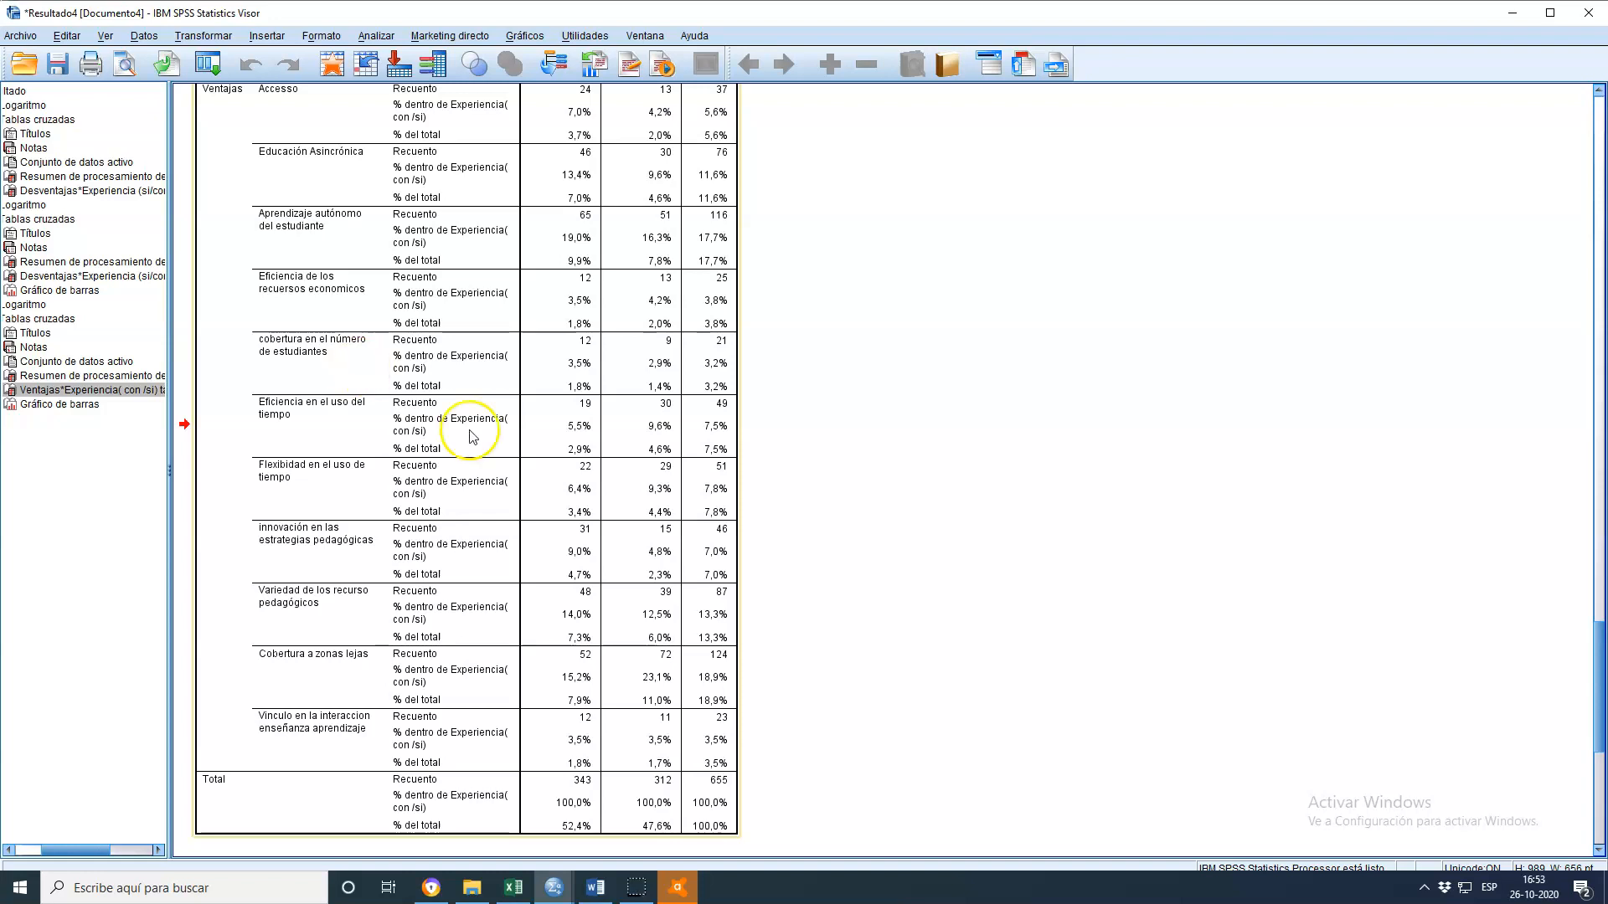
Review the Ventajas crosstab rows again from the top, checking each category's counts and totals
scroll(528, 528, up, 3)
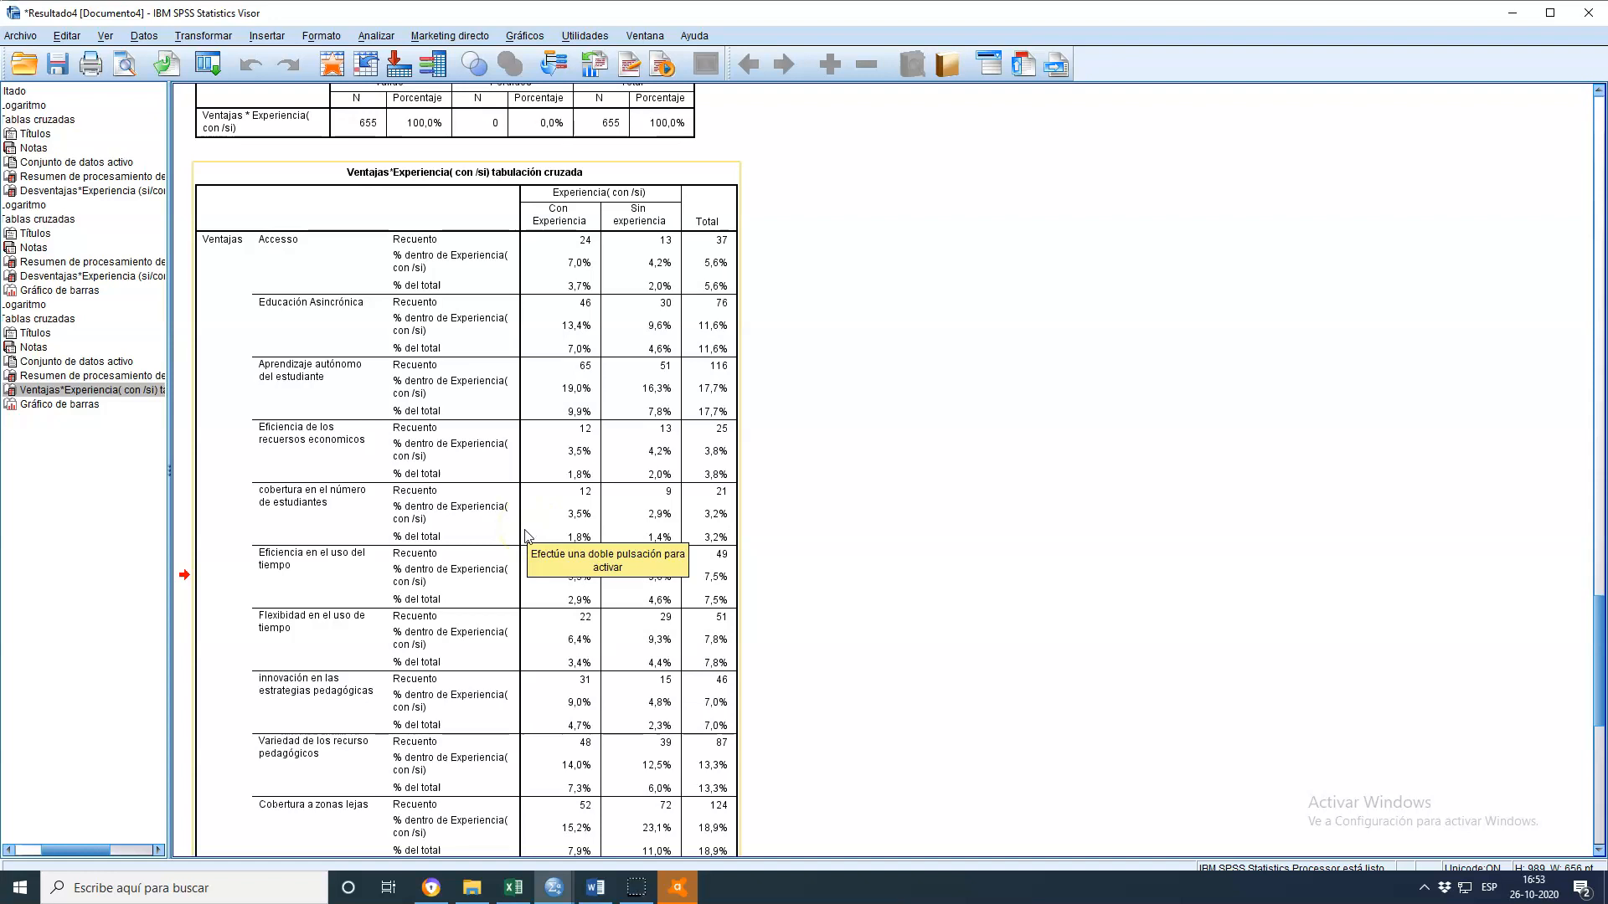
scroll(518, 519, down, 9)
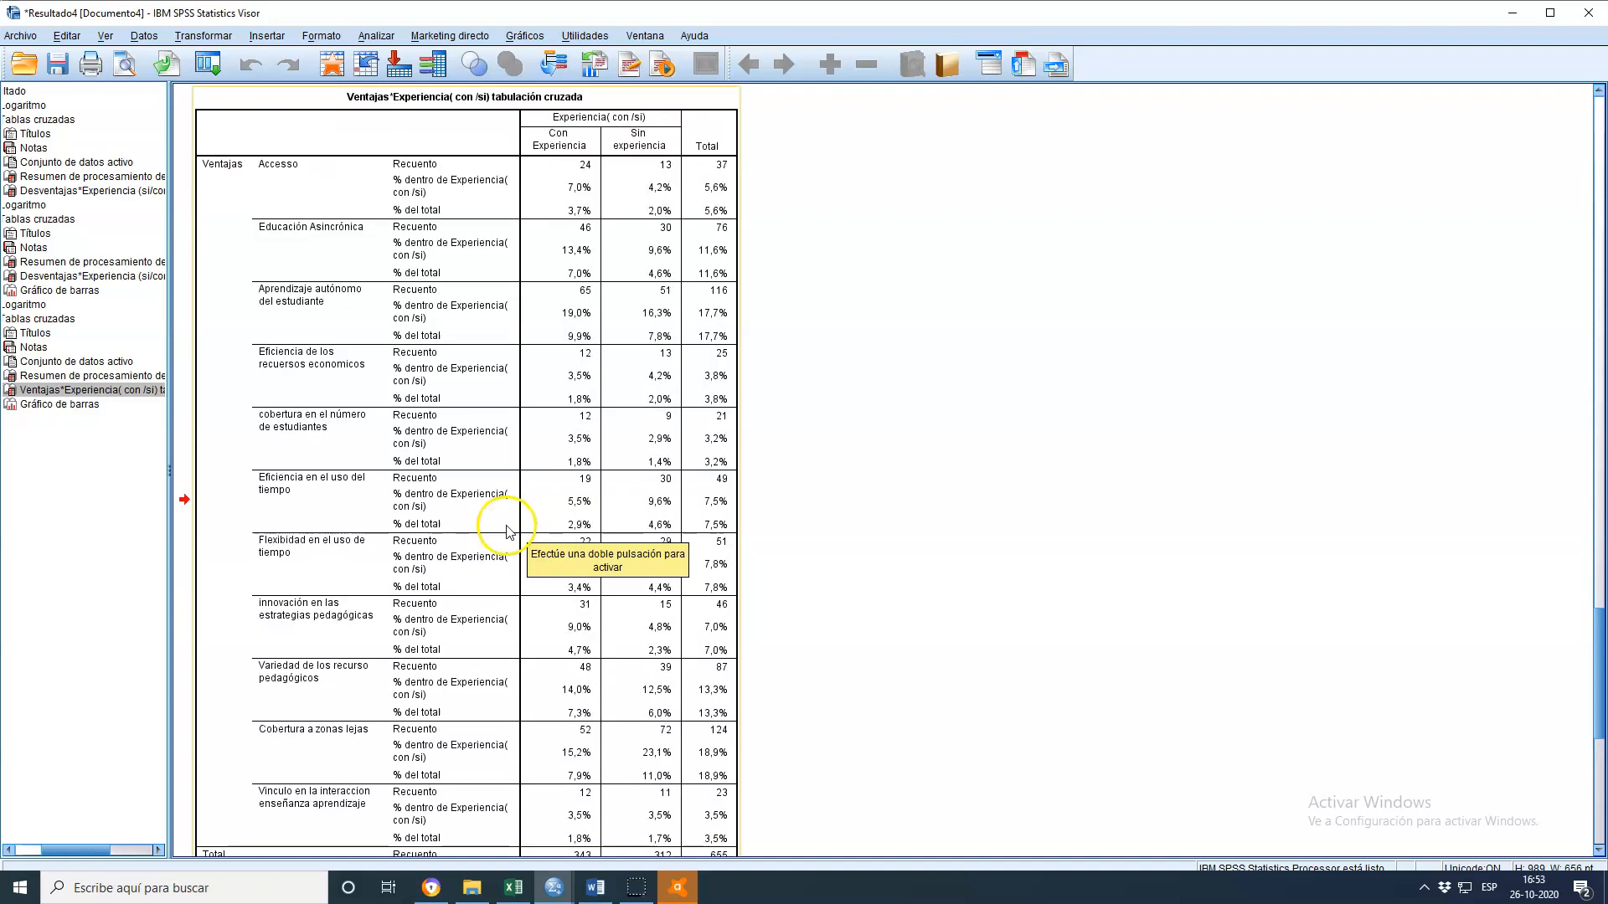
scroll(678, 673, down, 4)
scroll(670, 662, up, 7)
scroll(711, 754, up, 9)
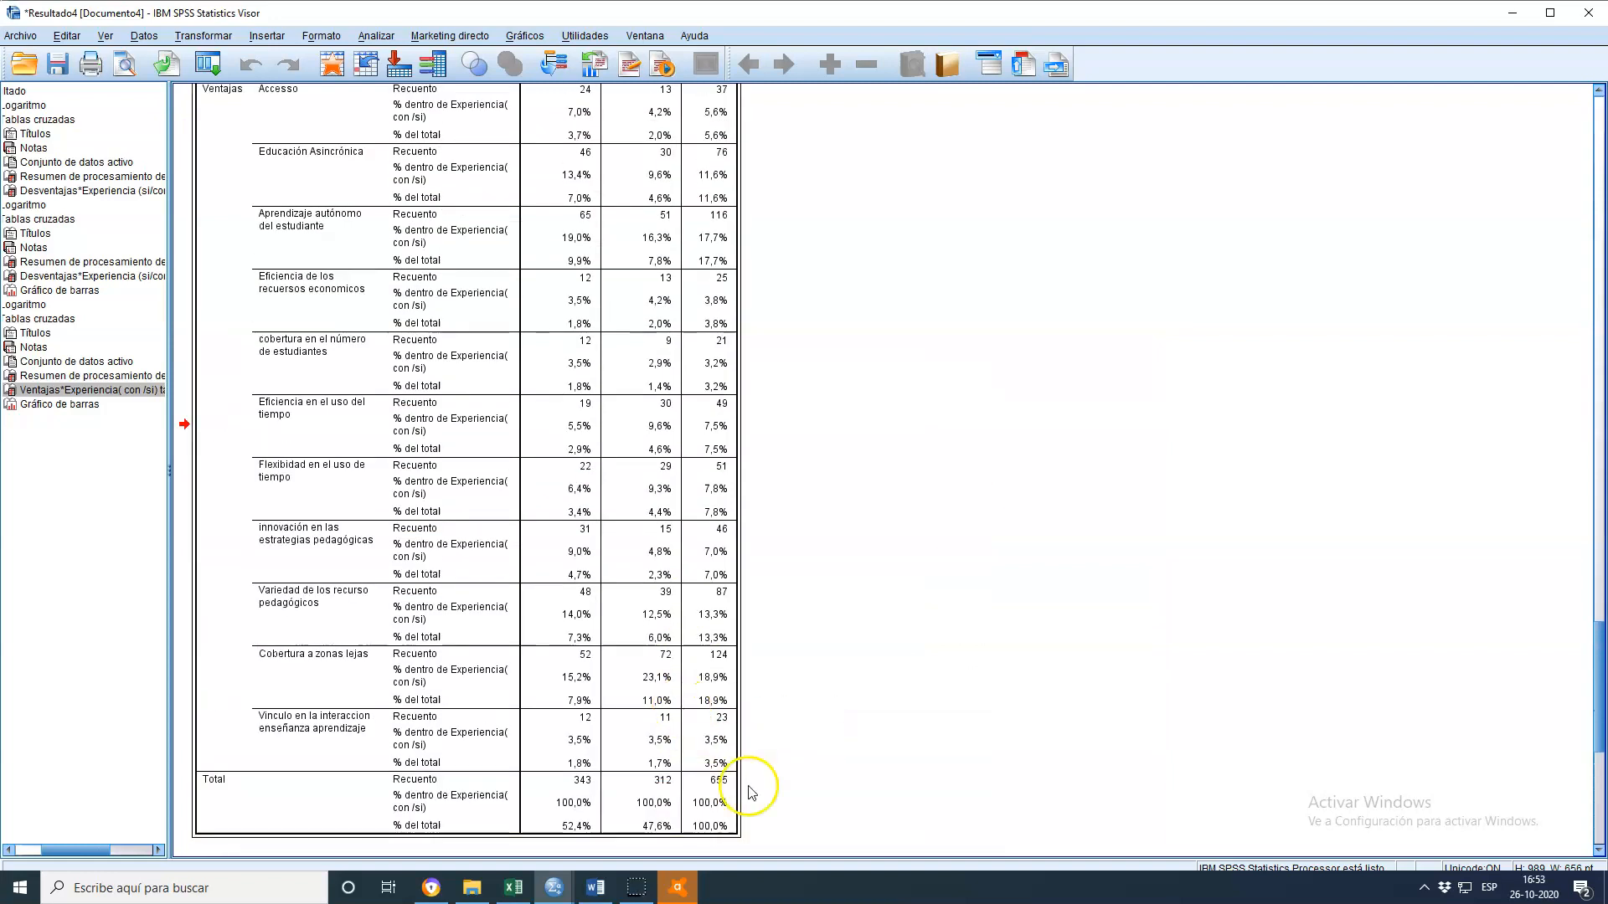
scroll(401, 350, down, 5)
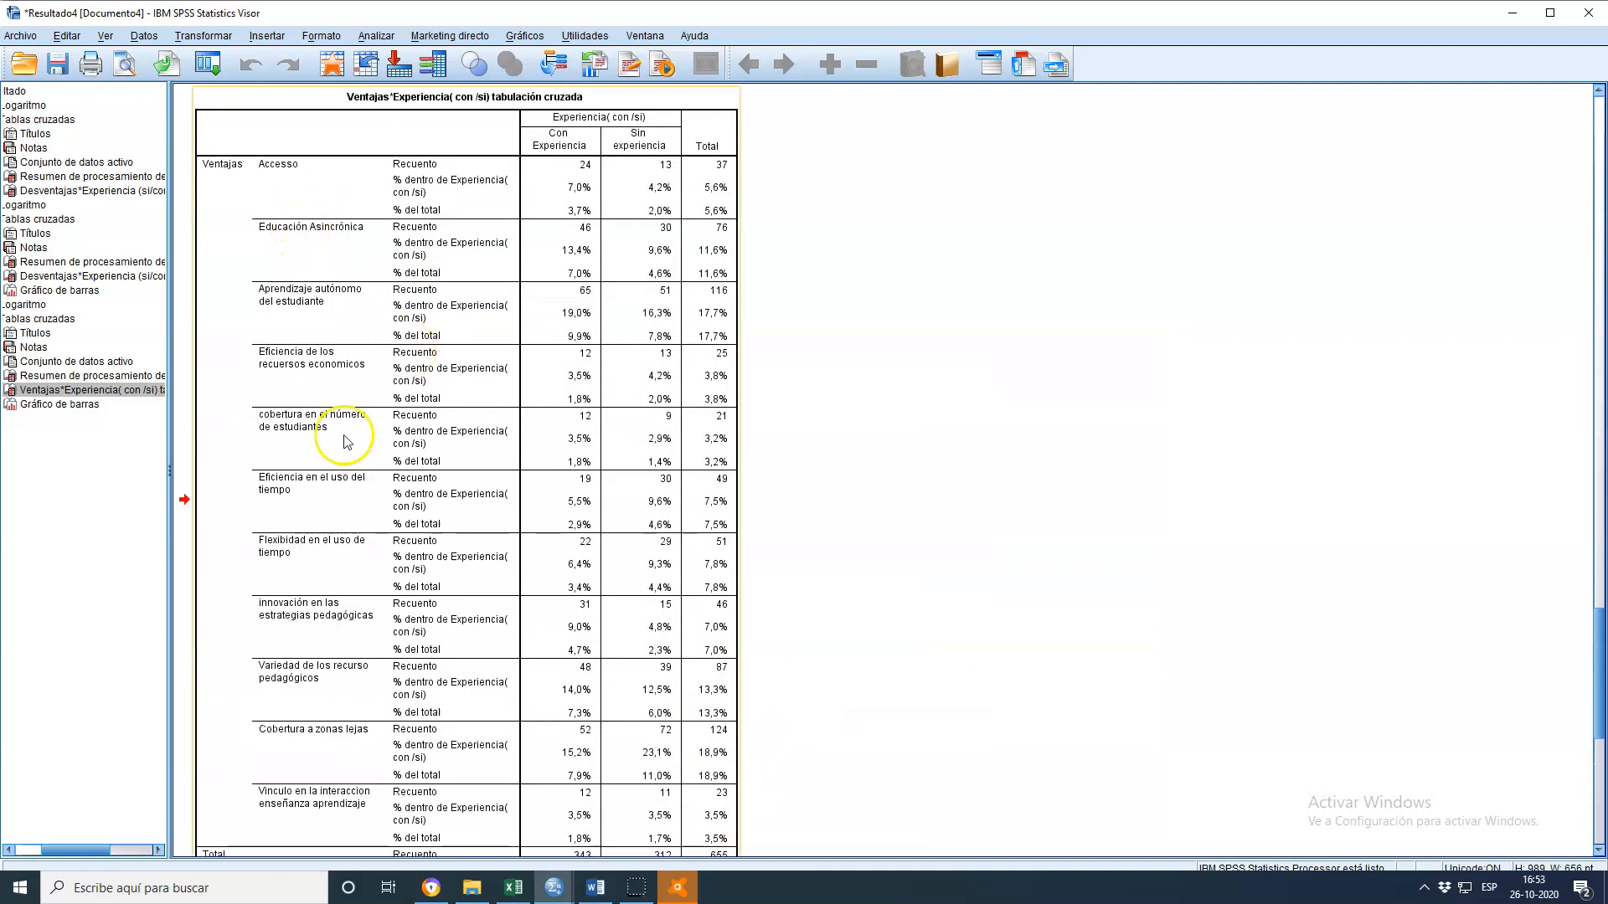
scroll(641, 392, up, 3)
scroll(640, 393, down, 5)
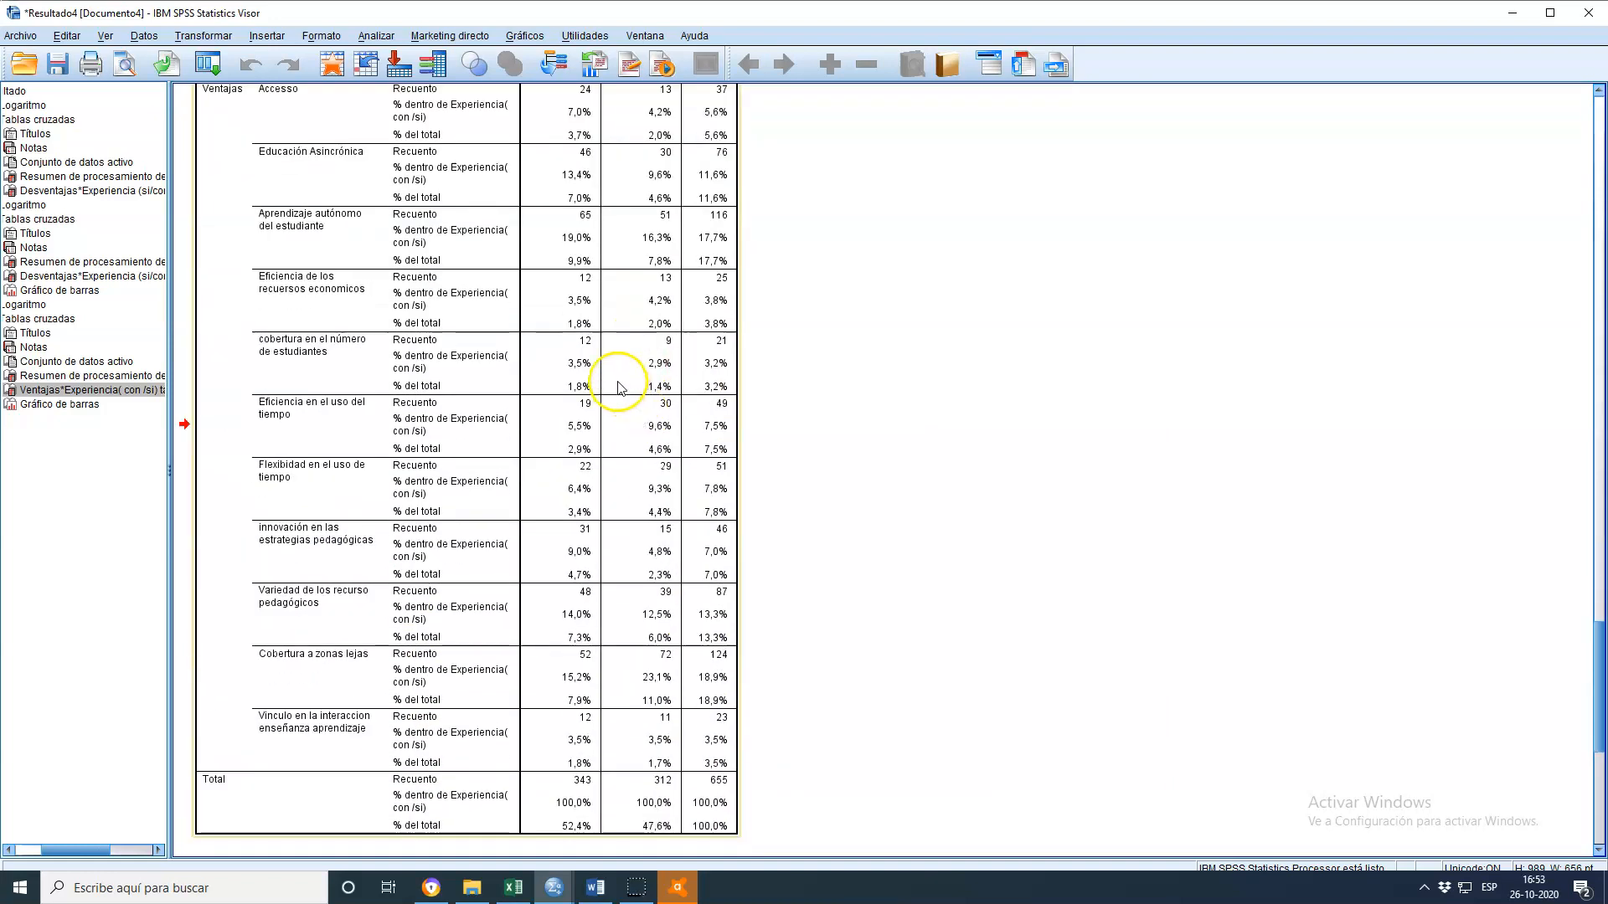
scroll(639, 519, up, 6)
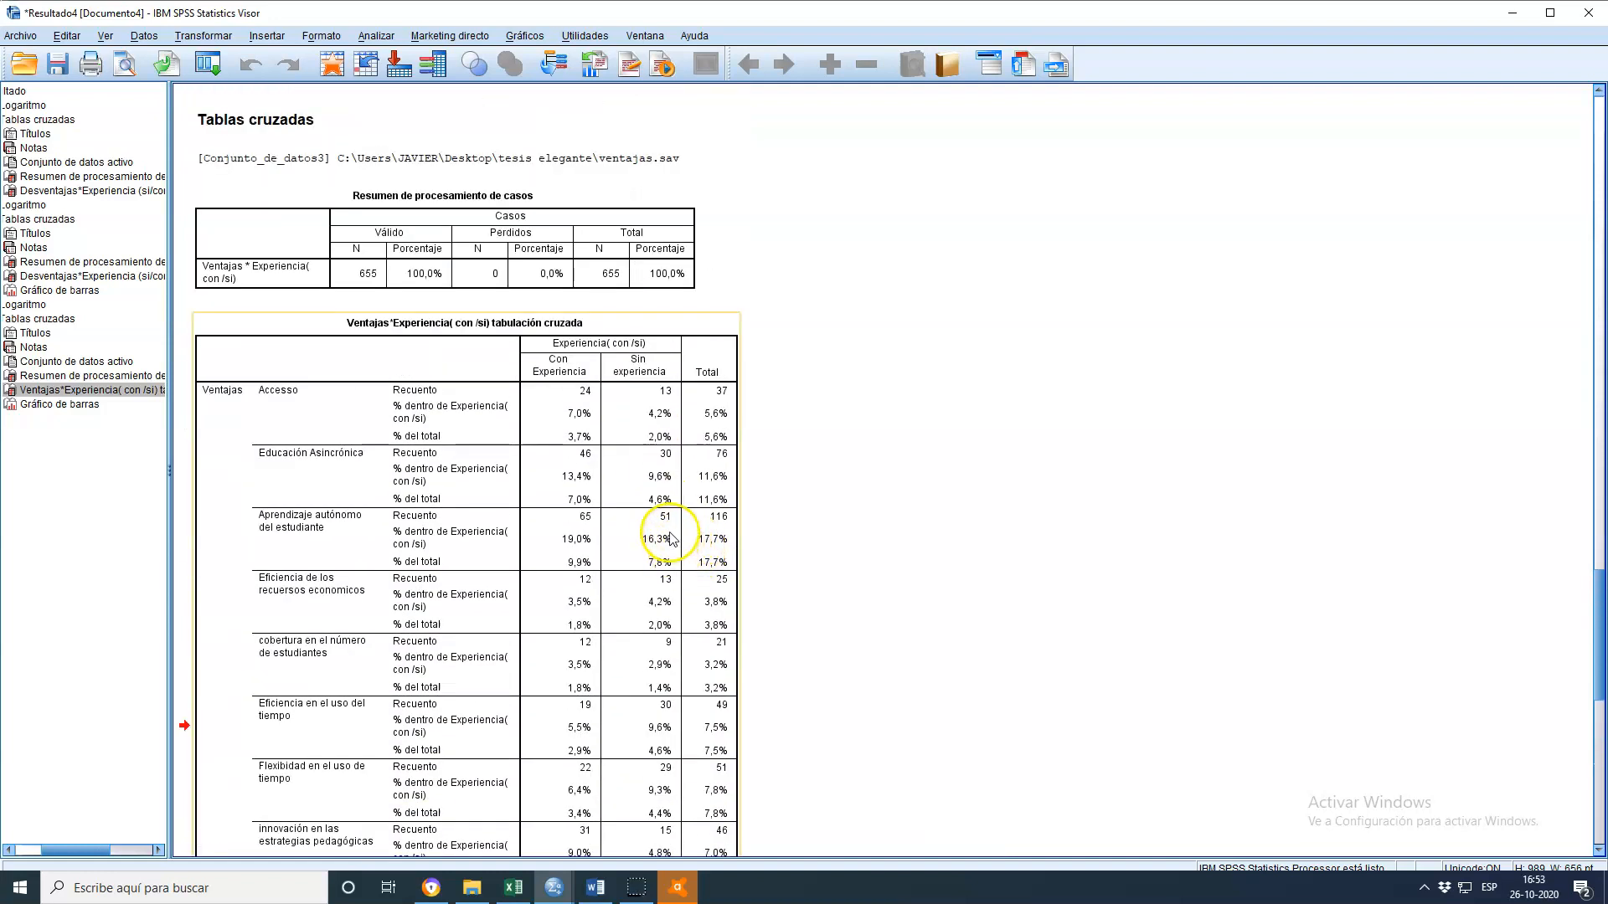
scroll(673, 531, down, 2)
scroll(888, 529, down, 2)
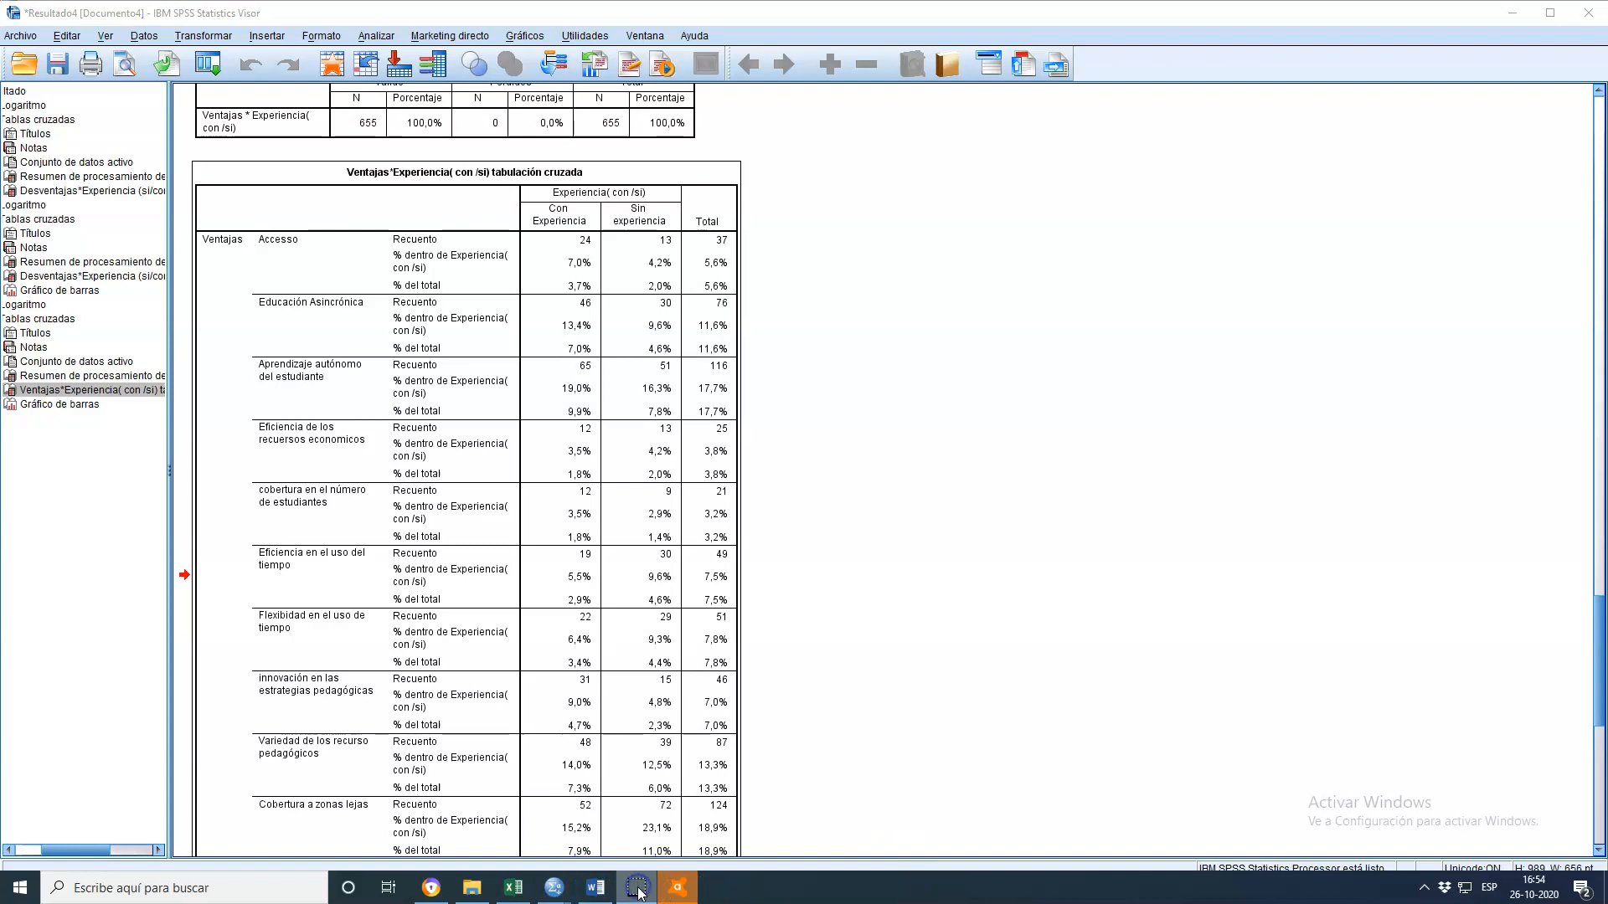
mouse_move(554, 888)
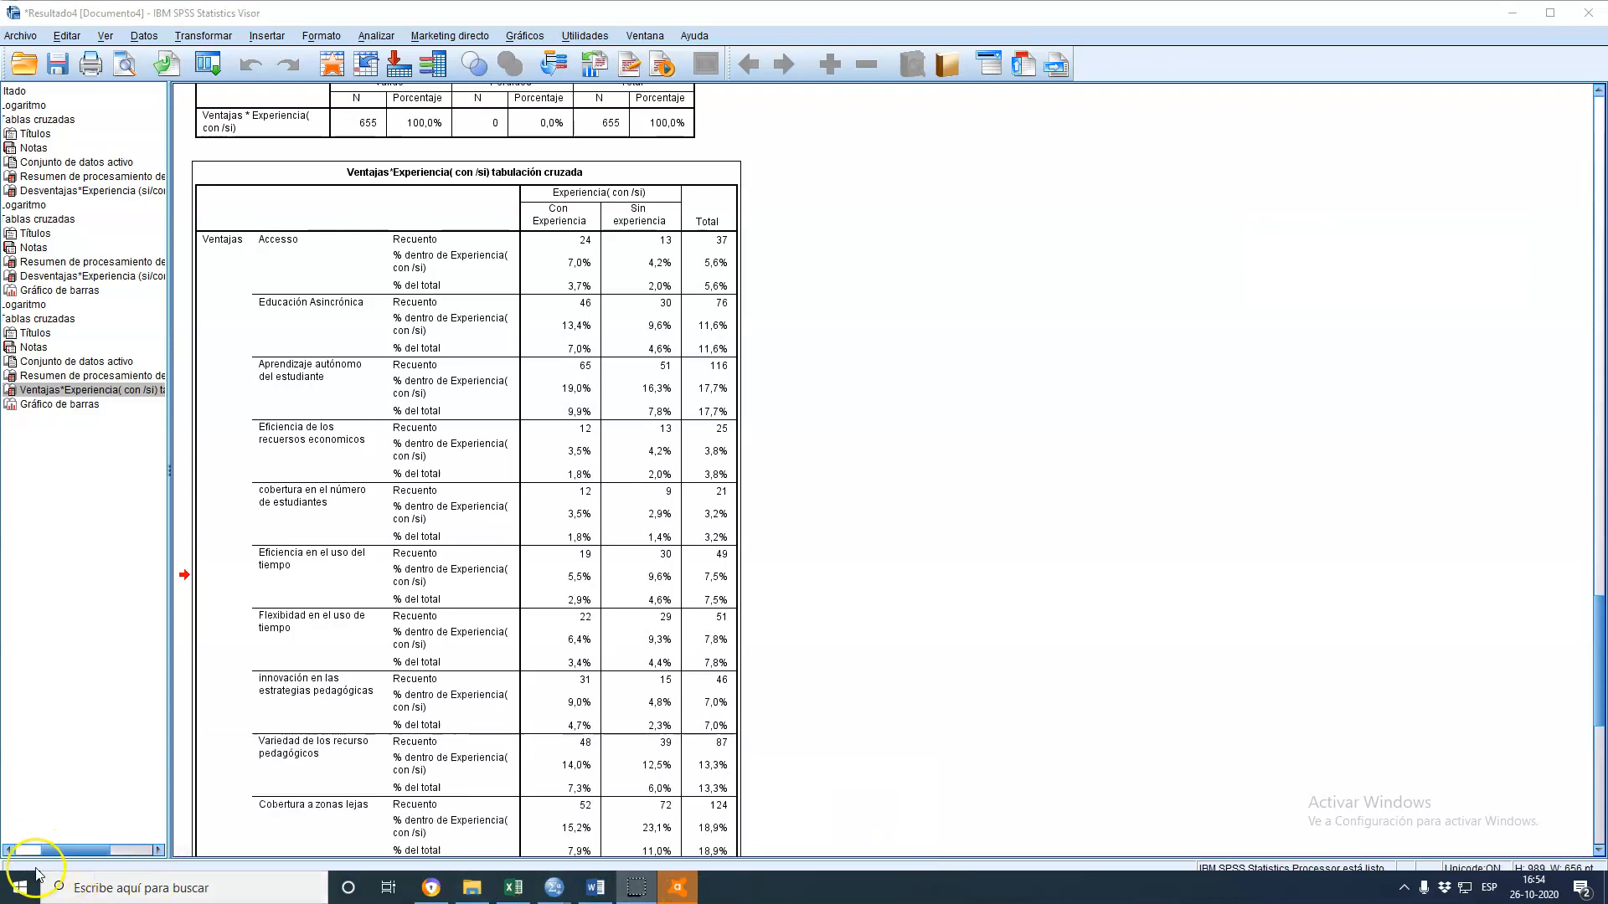